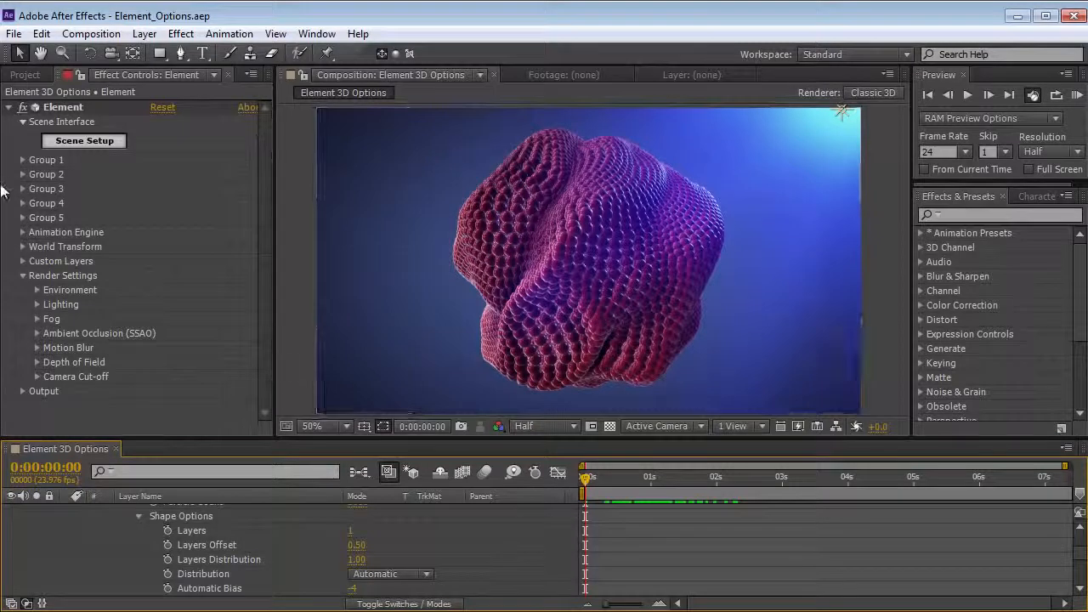
- Look over the parameter sections of the Element effect's Group 1, and collapse both Group 1 and Render Settings
click(22, 159)
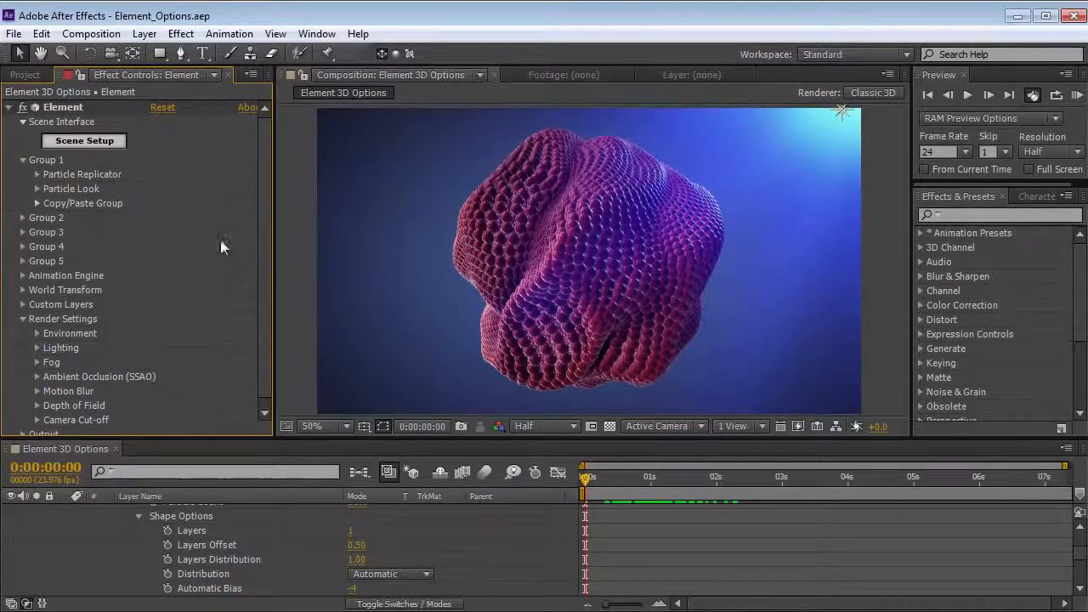
click(665, 562)
drag(605, 481, 566, 510)
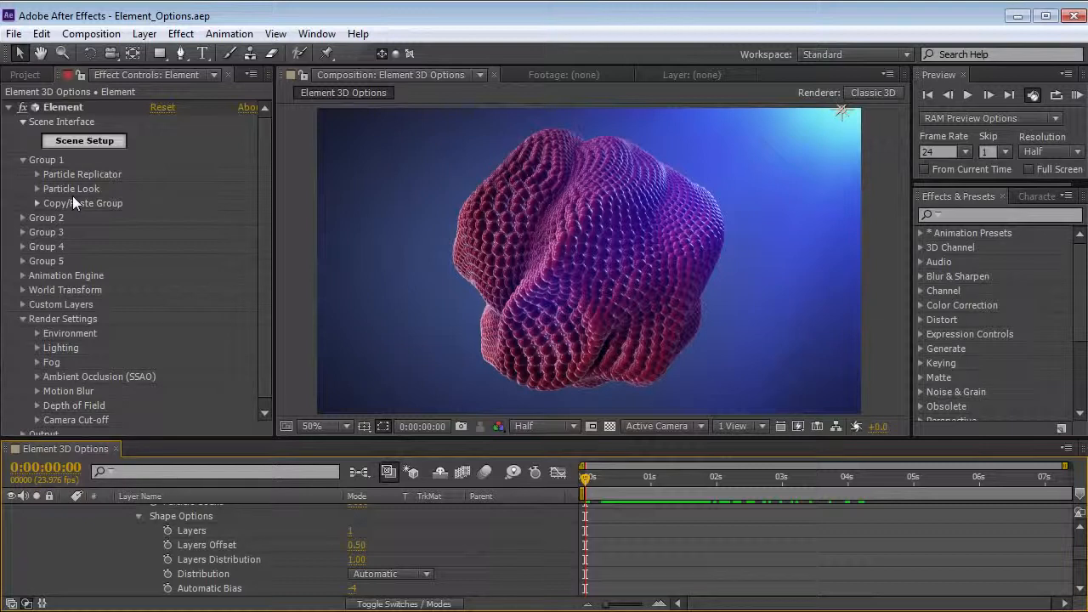
click(29, 318)
click(22, 161)
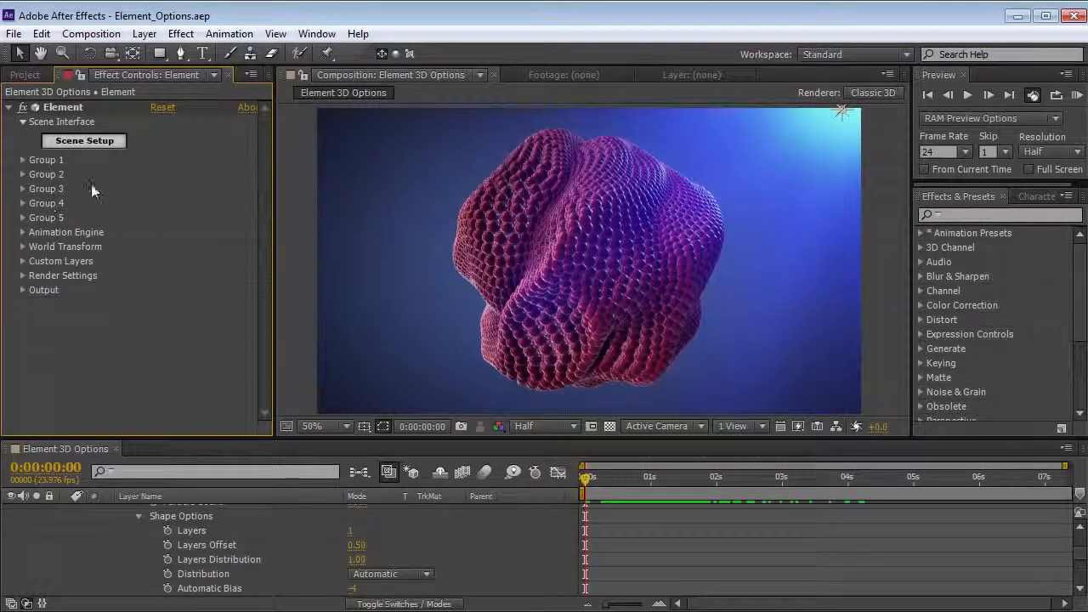
- Open the Element scene setup and add the sphere_HD model from the Primitives folder to the scene
click(84, 142)
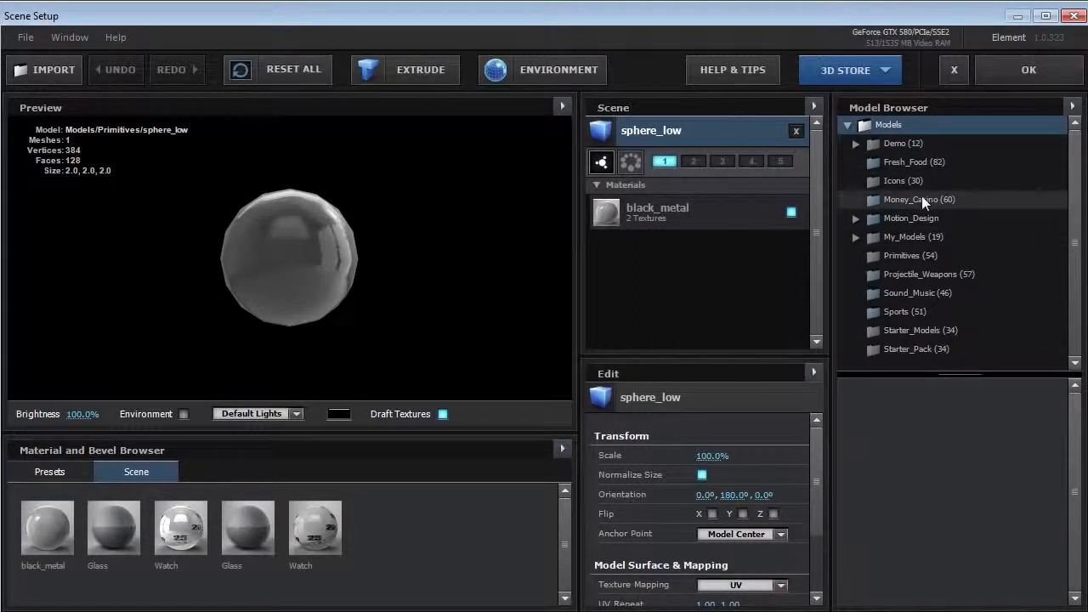
click(906, 258)
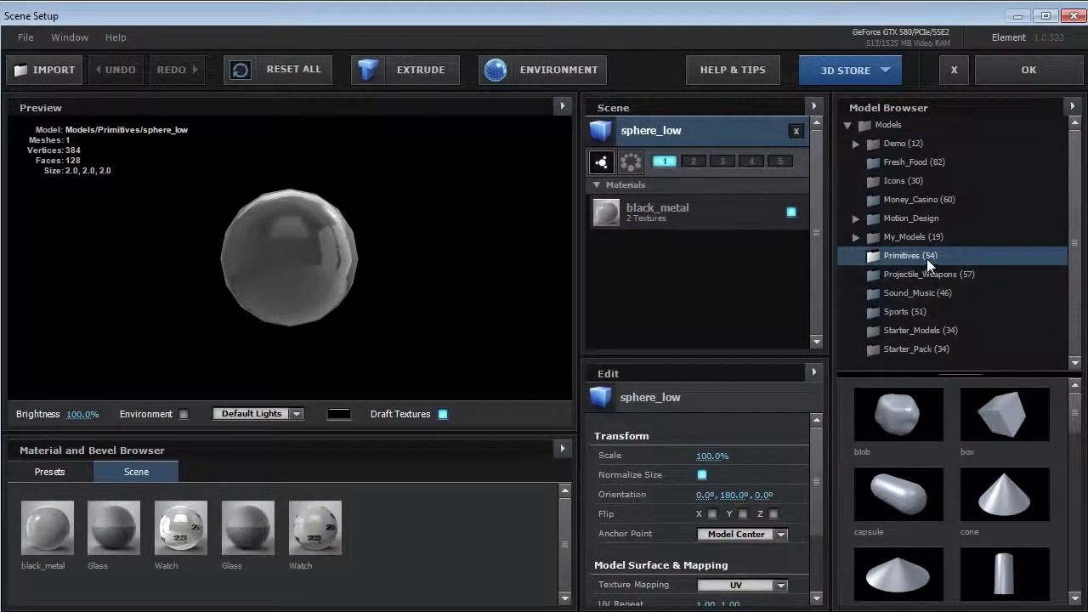
drag(1082, 436, 1071, 528)
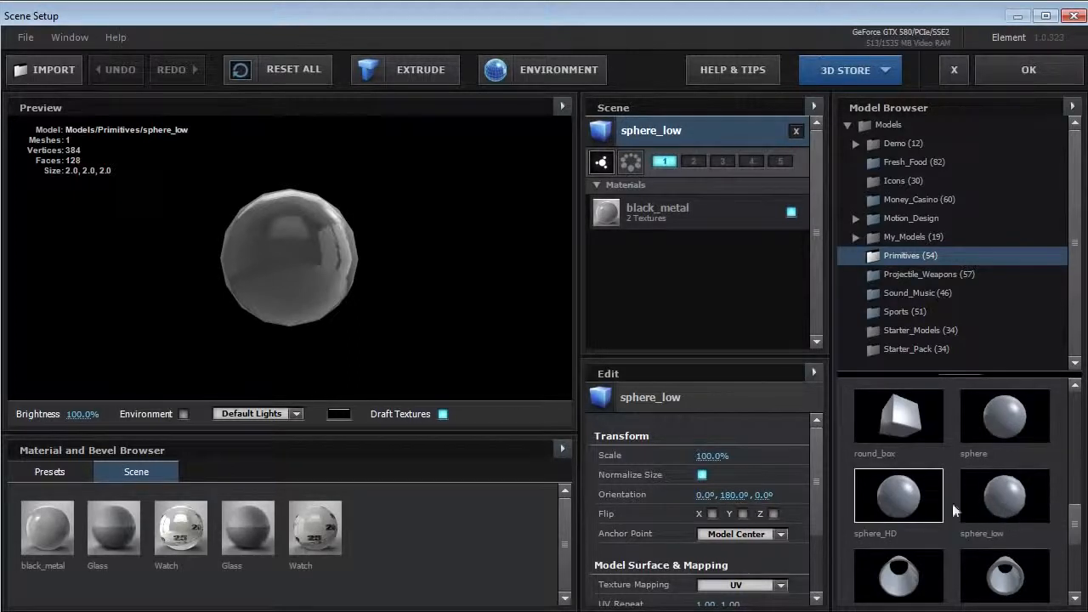
drag(908, 505, 609, 313)
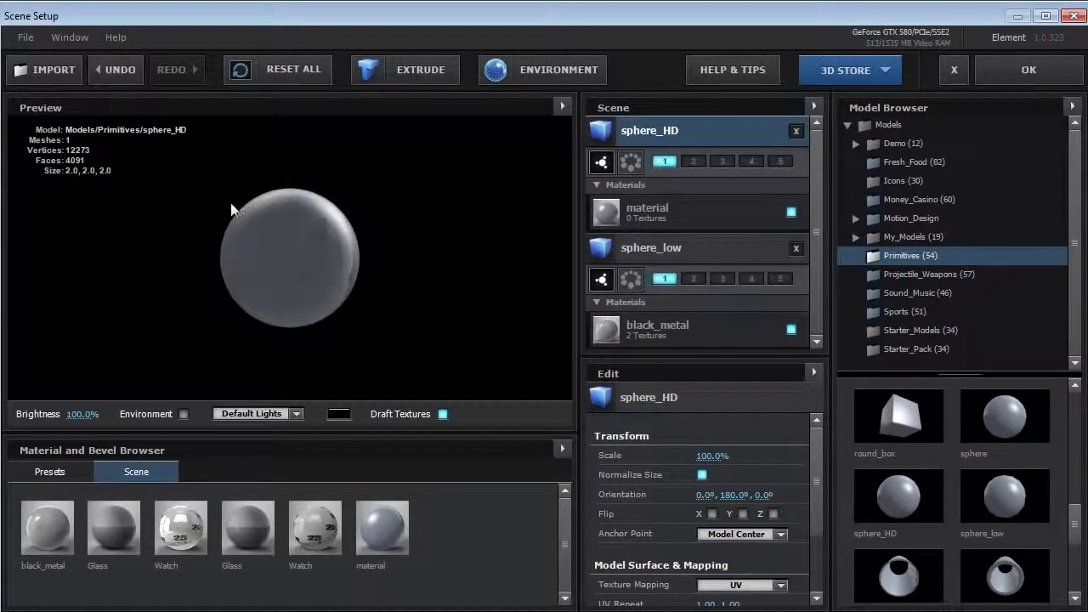
- Display the preview as wireframe and compare the mesh density of the sphere_HD and sphere_low models
click(562, 107)
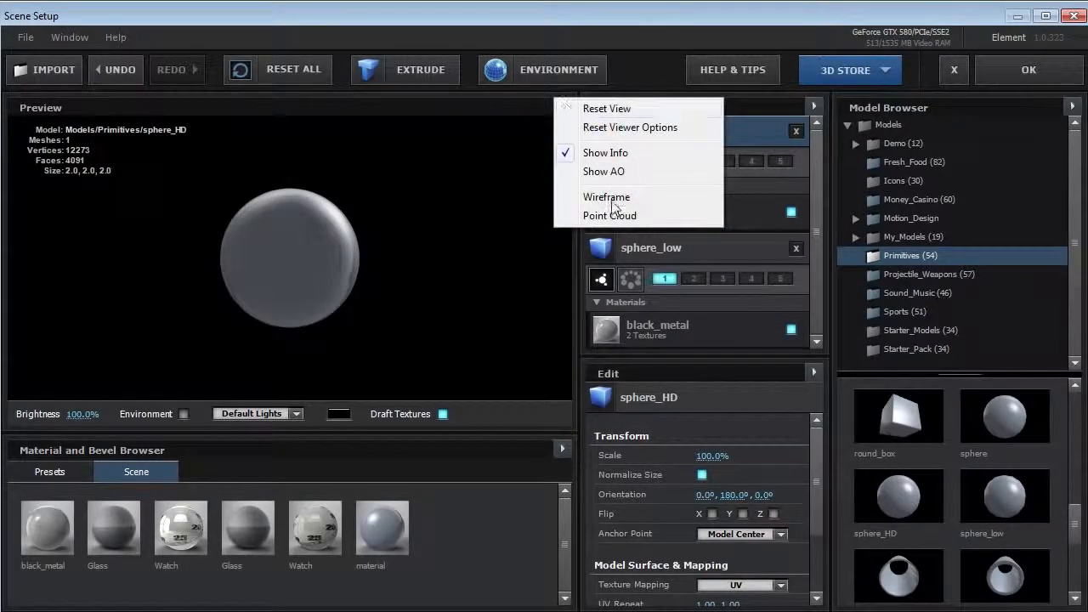
click(605, 196)
scroll(288, 271, up, 5)
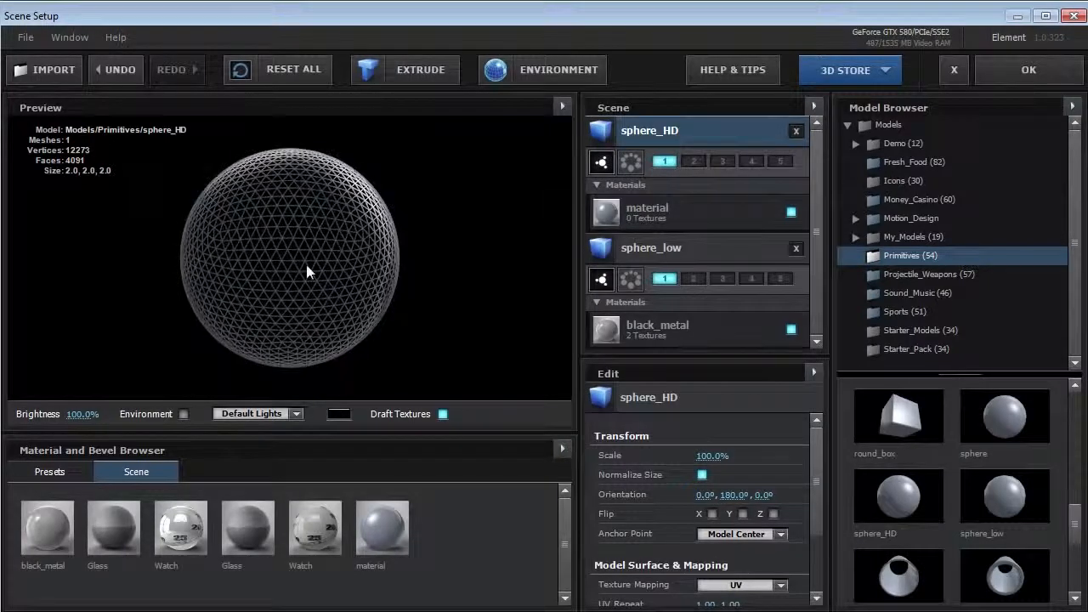
click(644, 248)
drag(271, 252, 304, 231)
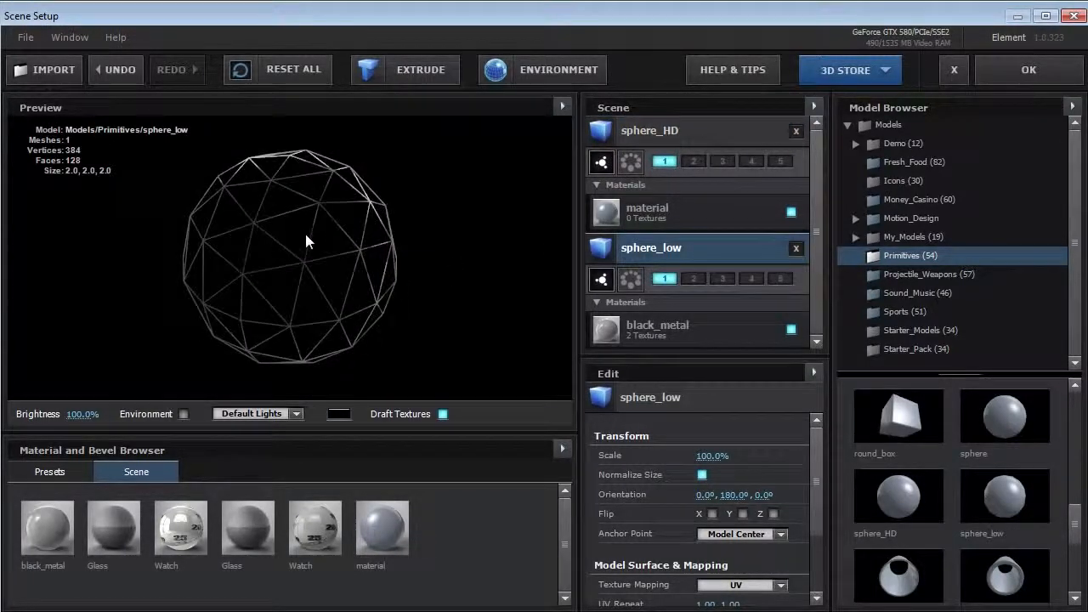
scroll(320, 268, down, 7)
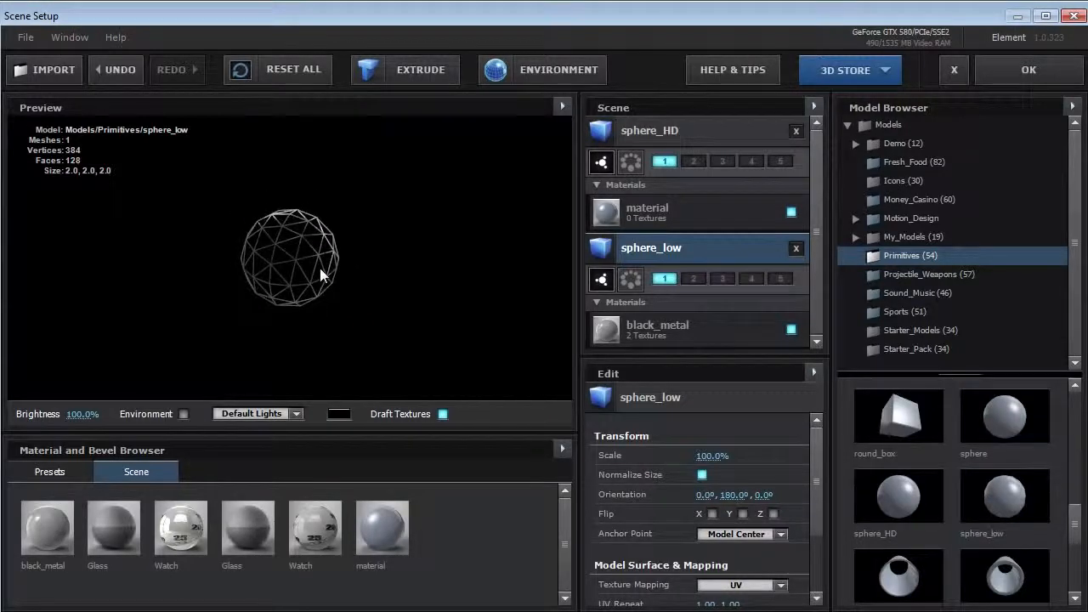
click(647, 133)
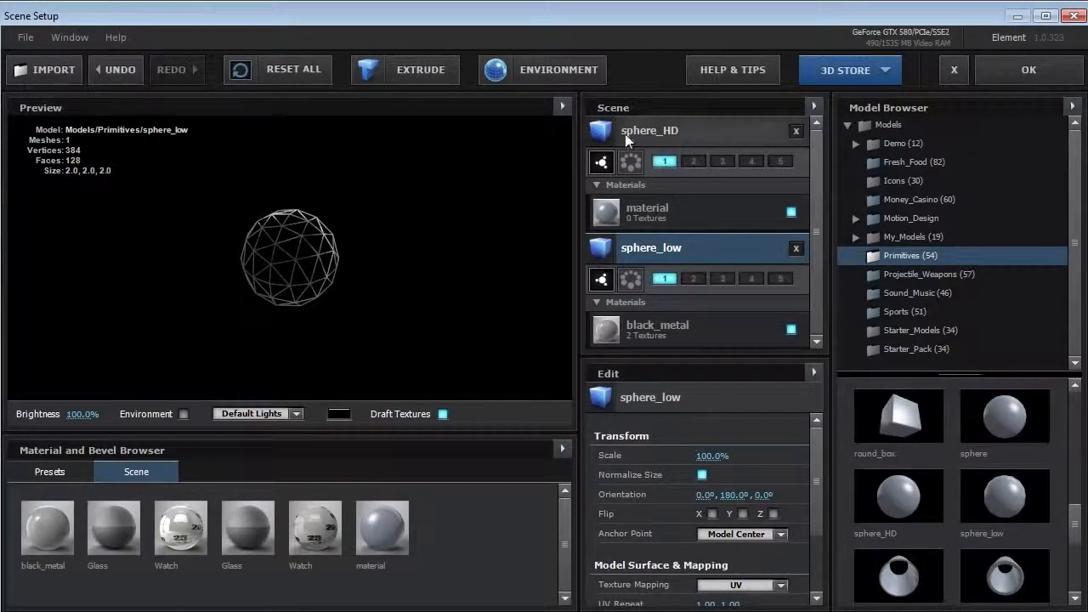
- Remove sphere_HD from the scene and turn off the wireframe display in the preview
click(796, 131)
click(666, 138)
click(562, 106)
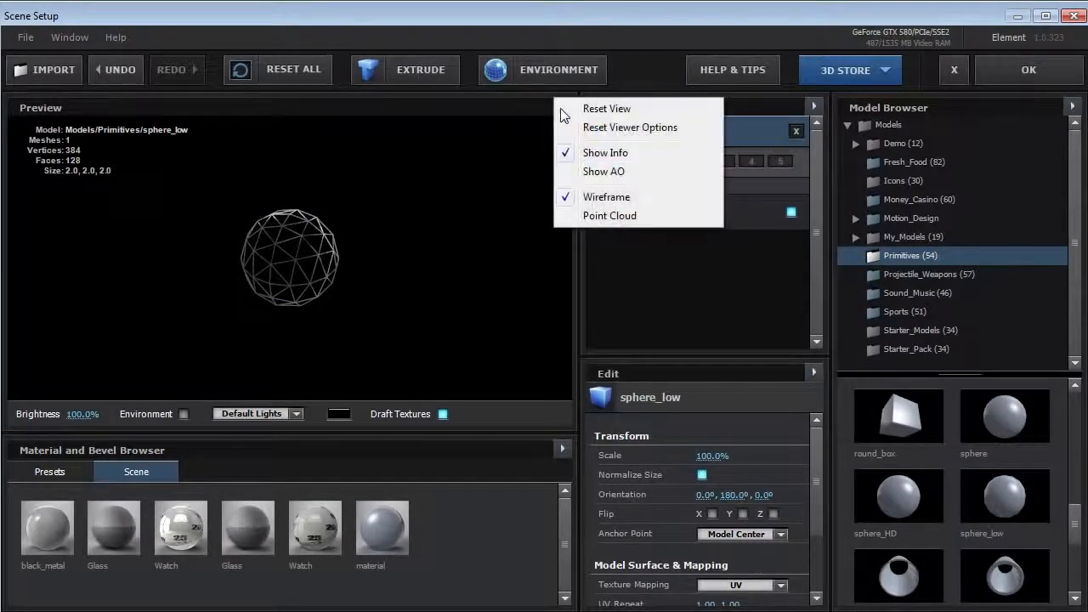
click(589, 204)
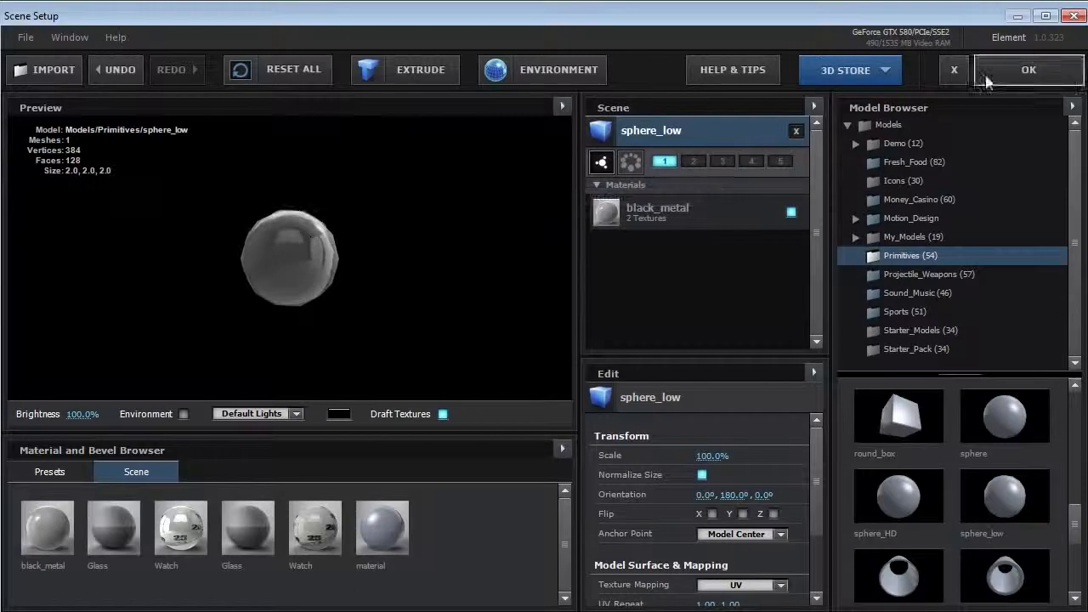
- Accept the scene setup and scrub the composition to 0:00:00:16
click(1024, 69)
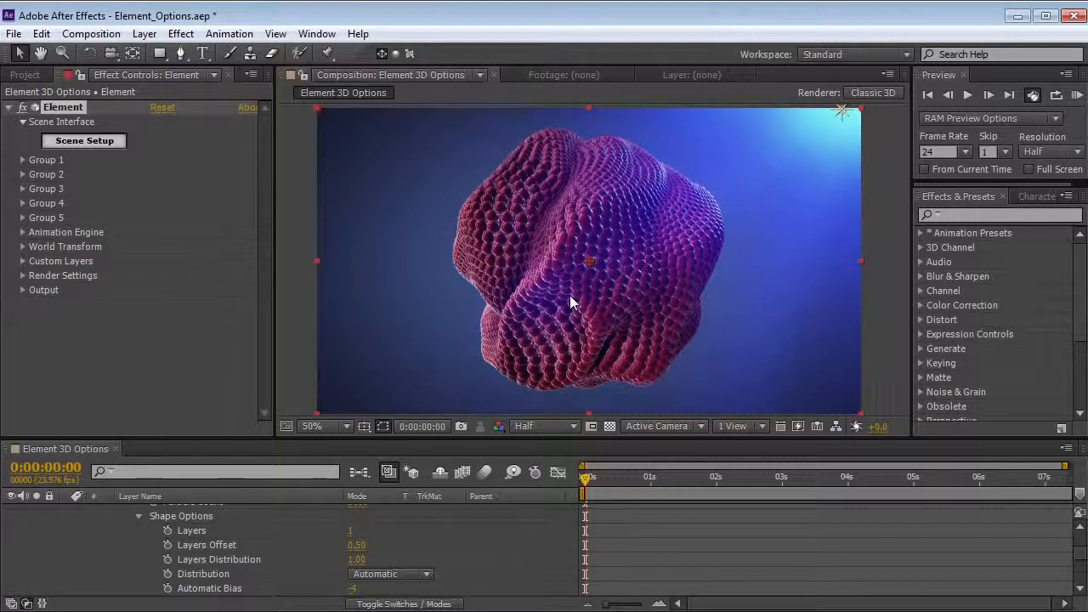
drag(586, 478, 629, 495)
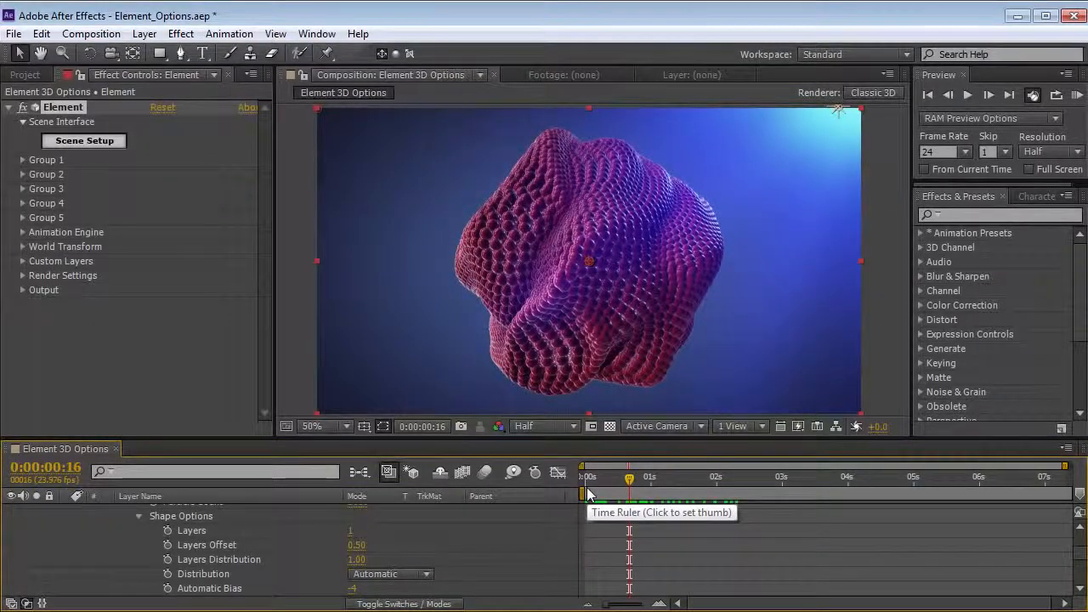
- Reopen the scene setup, assign sphere_low to output Group 3 as well as Group 1, and accept the scene
click(84, 141)
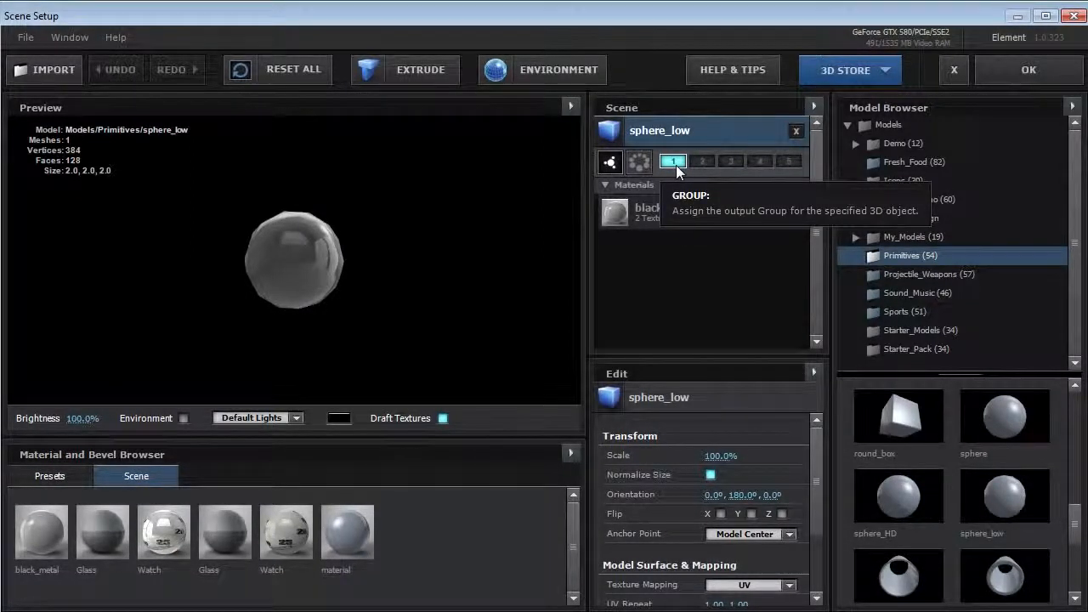
click(731, 165)
click(758, 166)
click(757, 165)
click(734, 166)
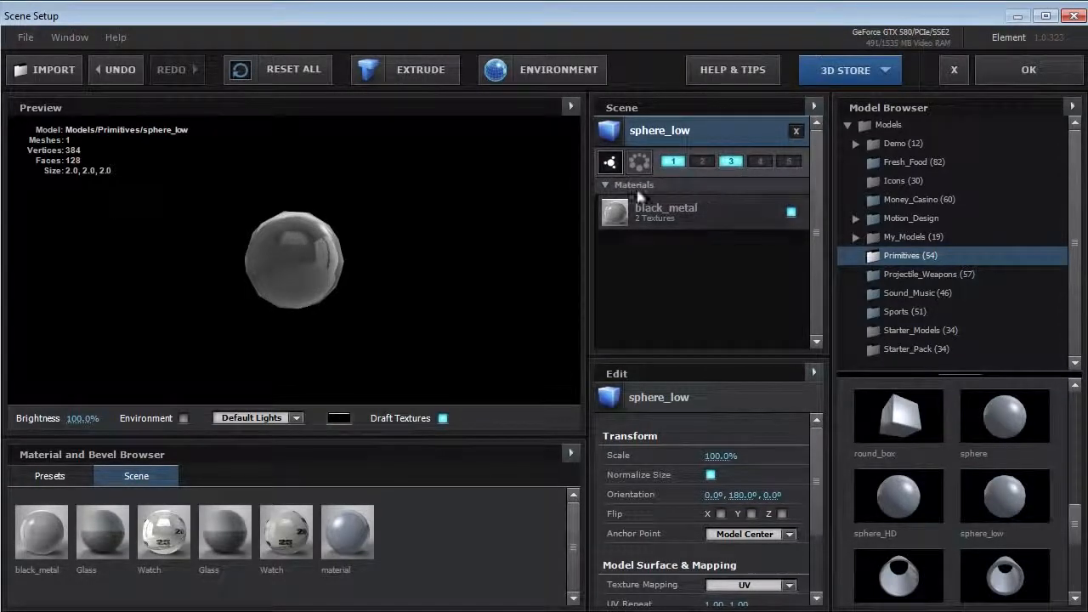
click(1026, 71)
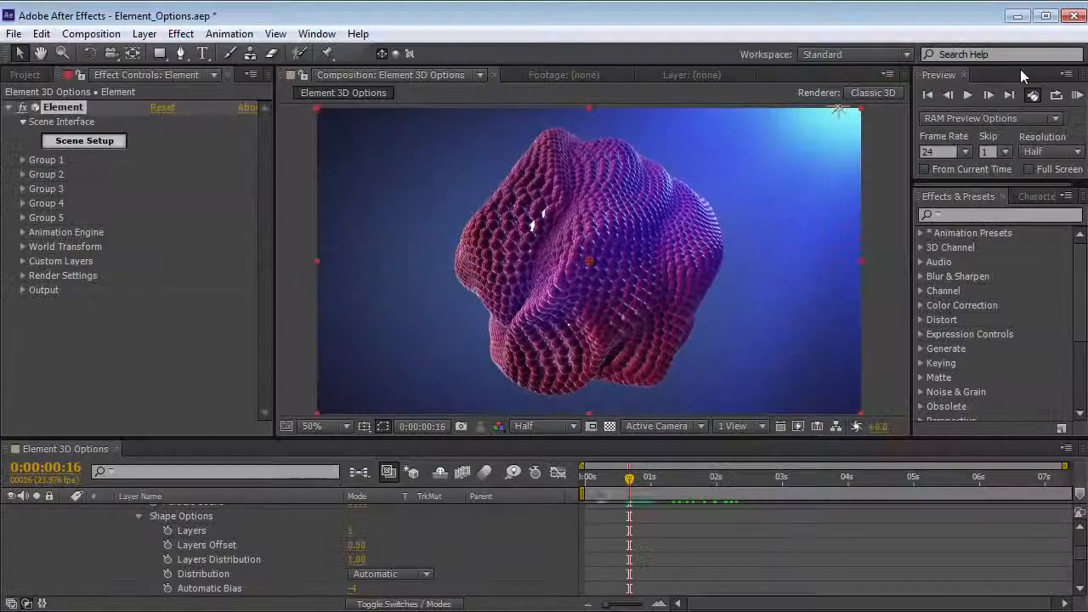
- Move Group 3's particle replicator upward in the frame, to a Position XY of about 640, 72
click(23, 189)
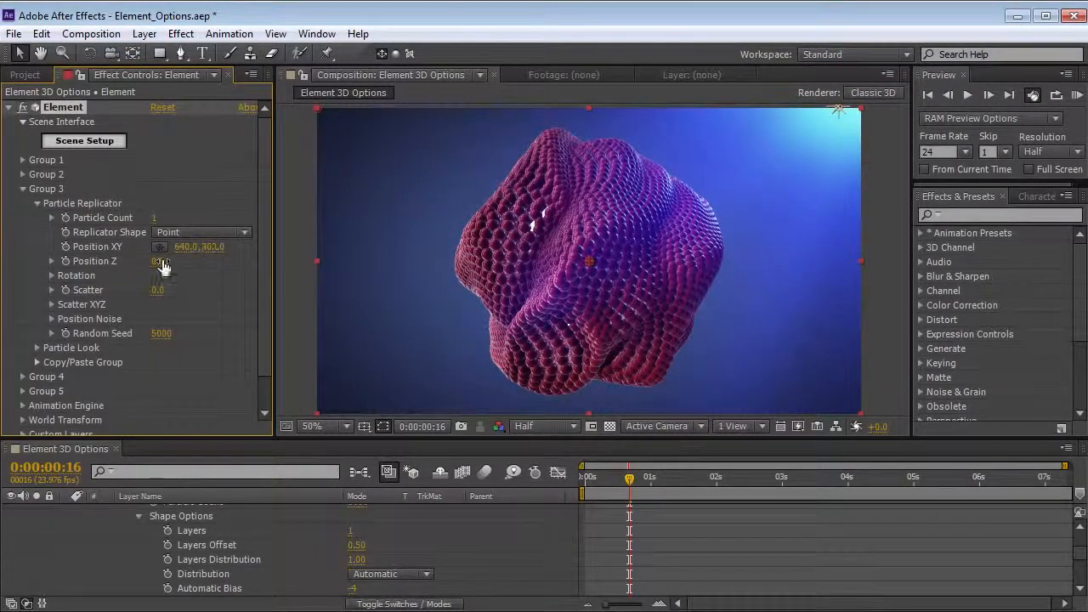
drag(215, 248, 181, 253)
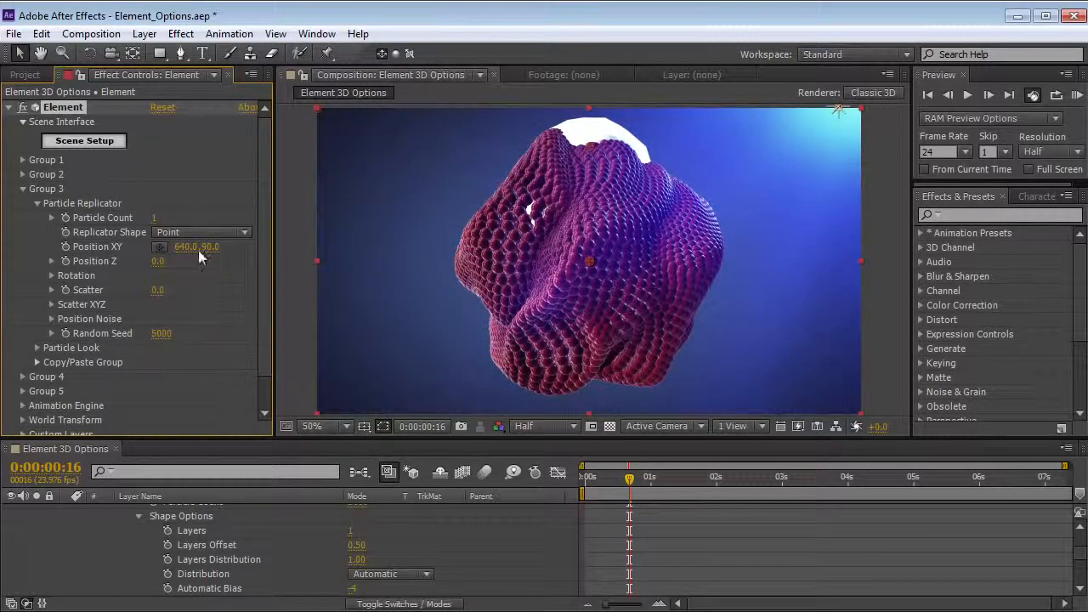
drag(206, 248, 170, 246)
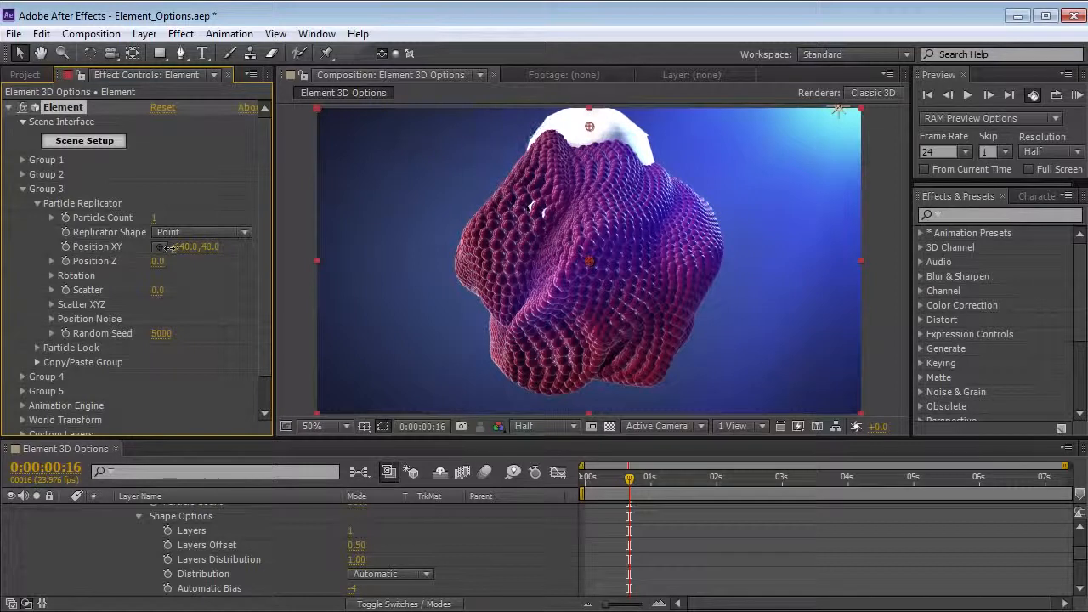
- Change Group 3's replicator shape to Plane and raise its particle count to 18
click(198, 232)
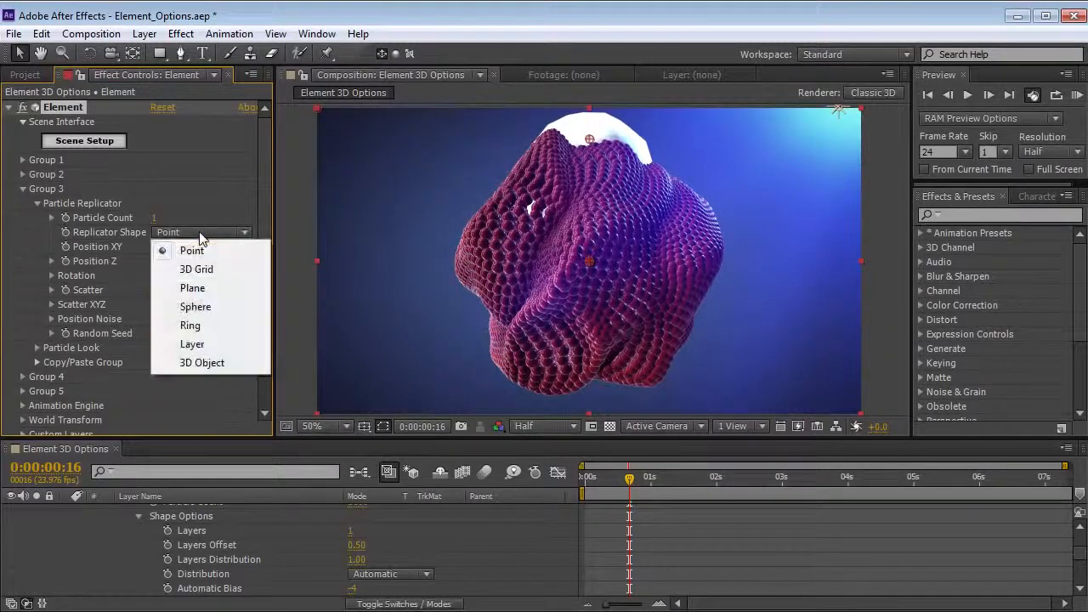
click(193, 287)
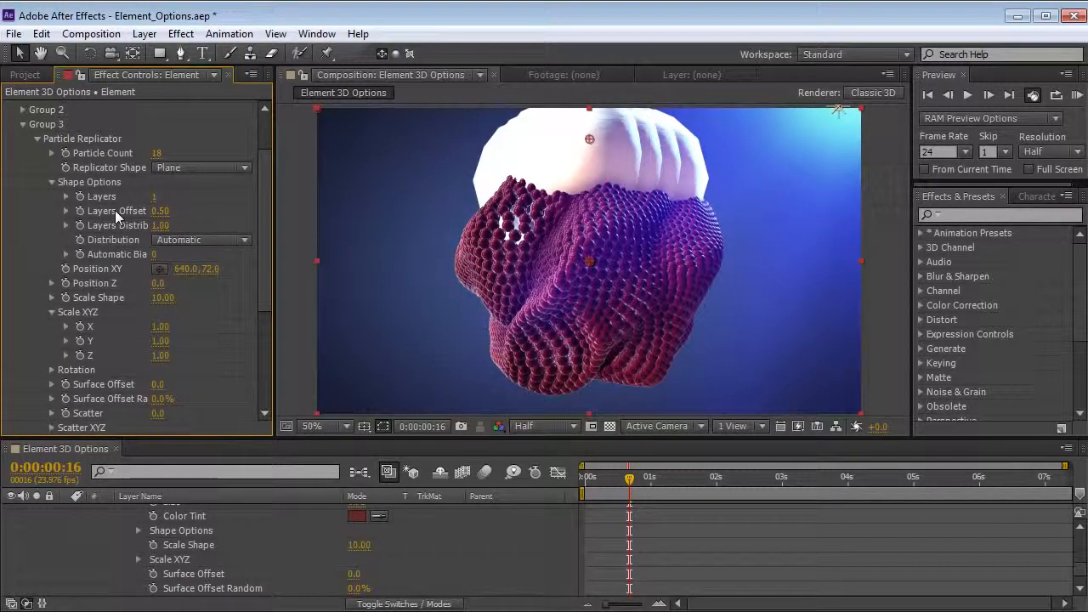
click(202, 167)
click(203, 172)
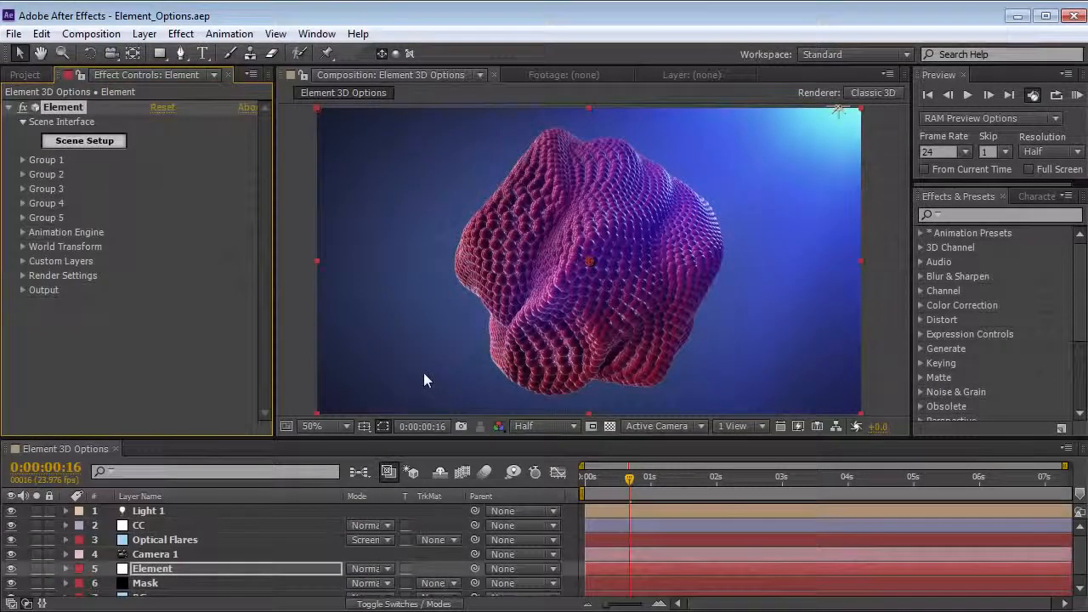
- Expand the Ambient Occlusion (SSAO) render settings and toggle the effect off and on to compare the shading
click(22, 275)
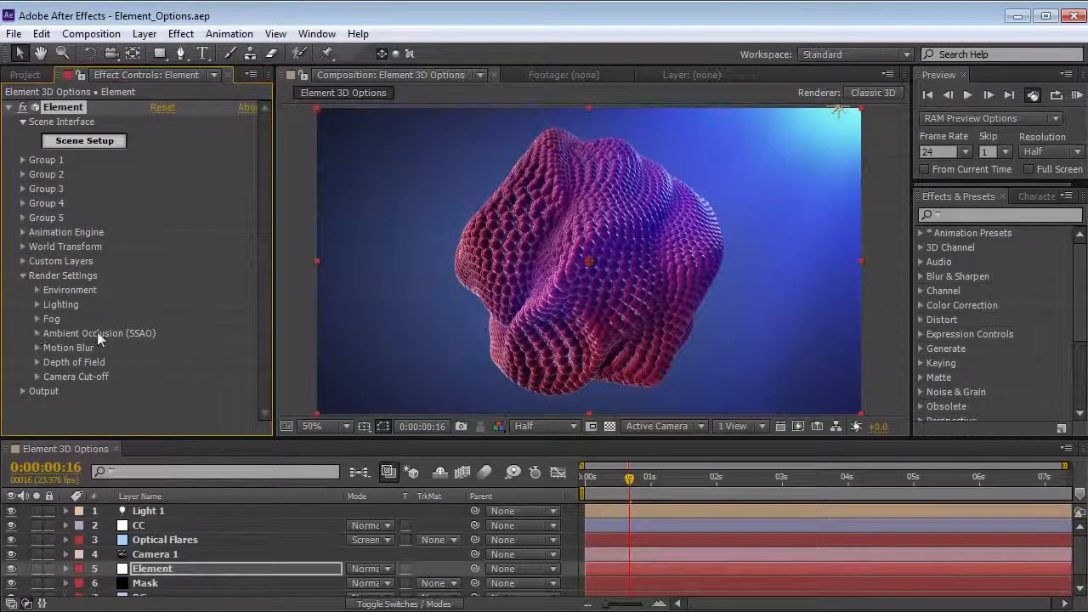
click(36, 333)
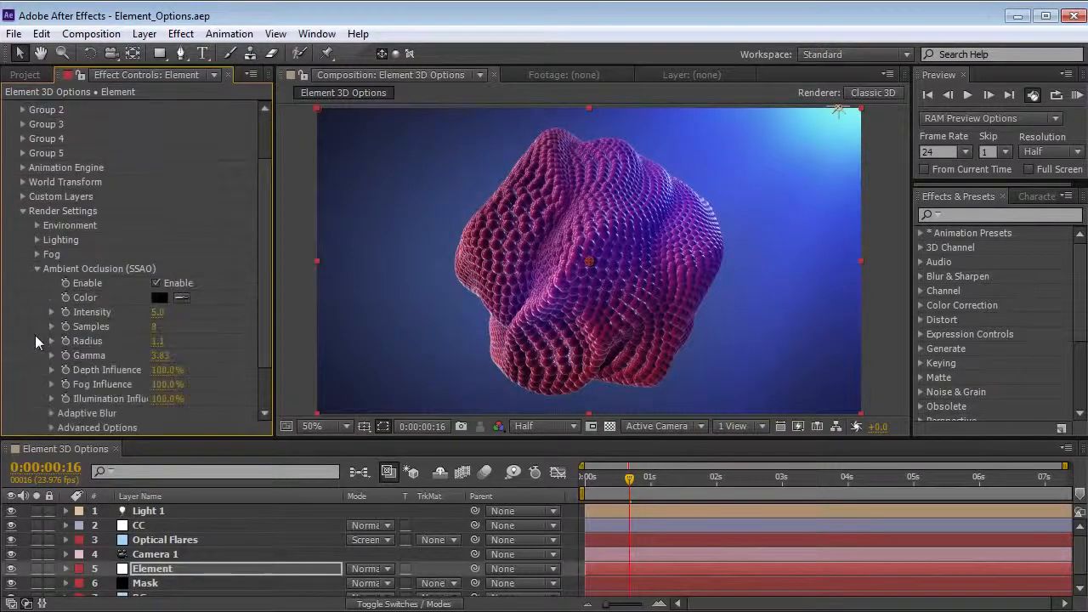
click(156, 283)
click(155, 283)
click(156, 283)
click(155, 283)
click(155, 283)
- Set the ambient occlusion radius to 1.9, undo a trial change of its intensity, and collapse the render settings
drag(157, 341, 216, 340)
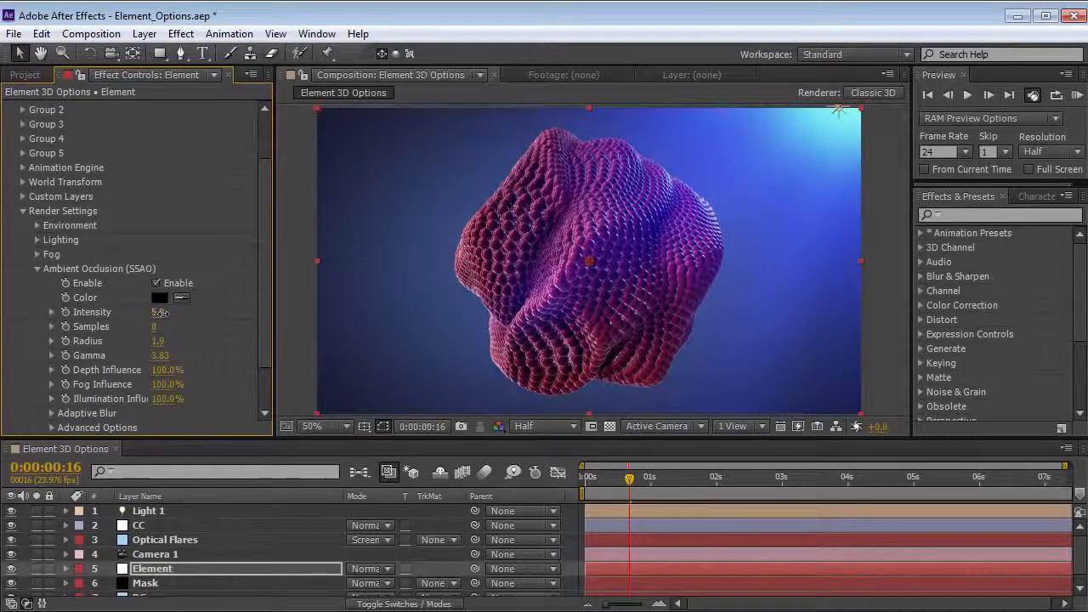
mouse_move(162, 313)
mouse_down()
mouse_move(195, 312)
mouse_move(152, 326)
mouse_up()
key(ctrl+z)
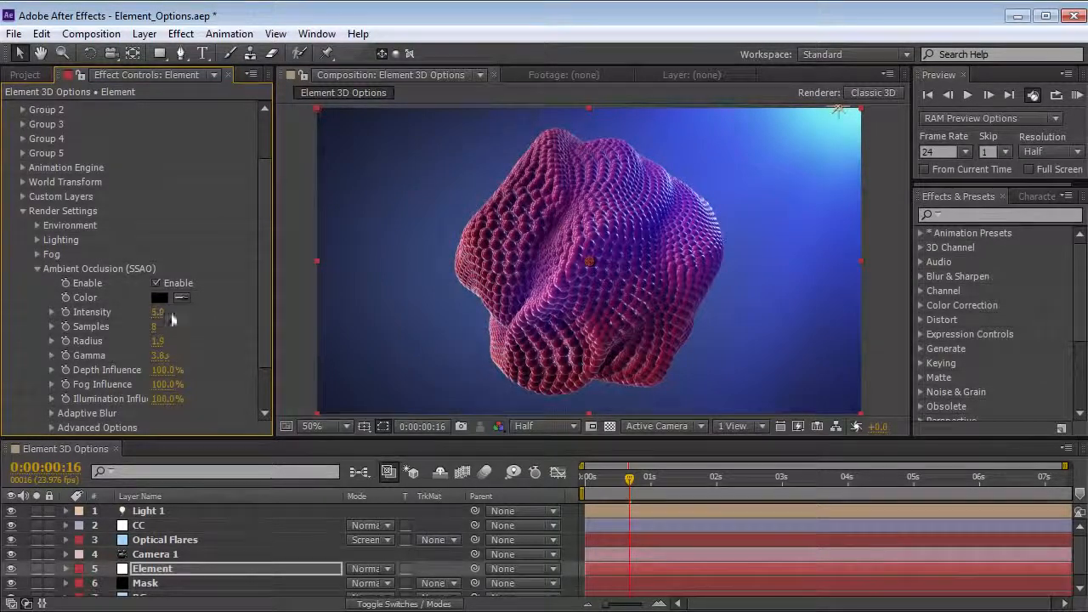
click(38, 268)
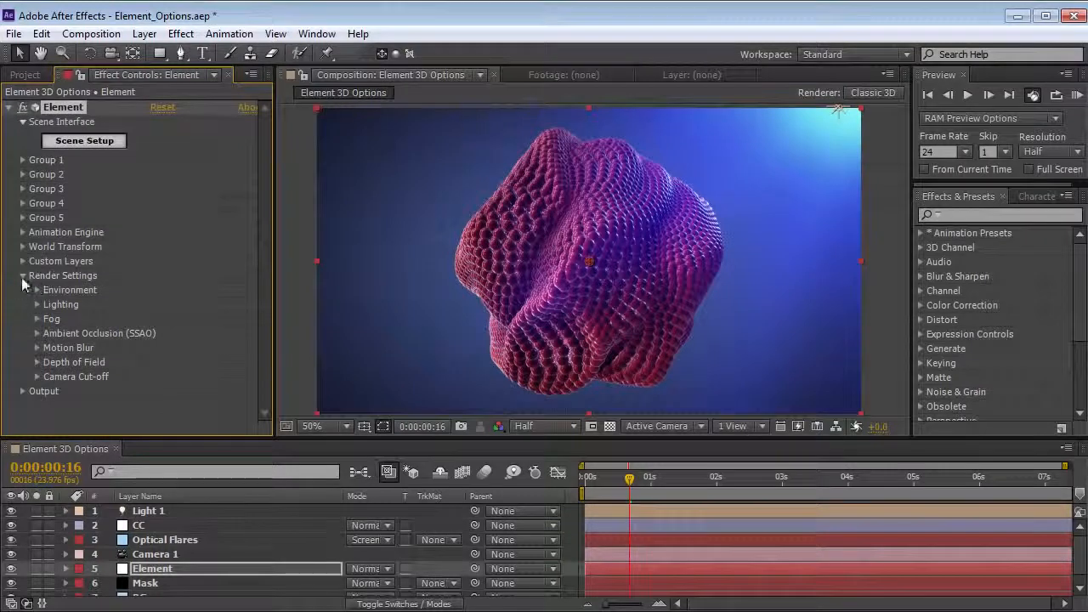
click(23, 276)
- Reset all of Group 1's particle parameters to their defaults with its Copy/Paste Group options
click(23, 161)
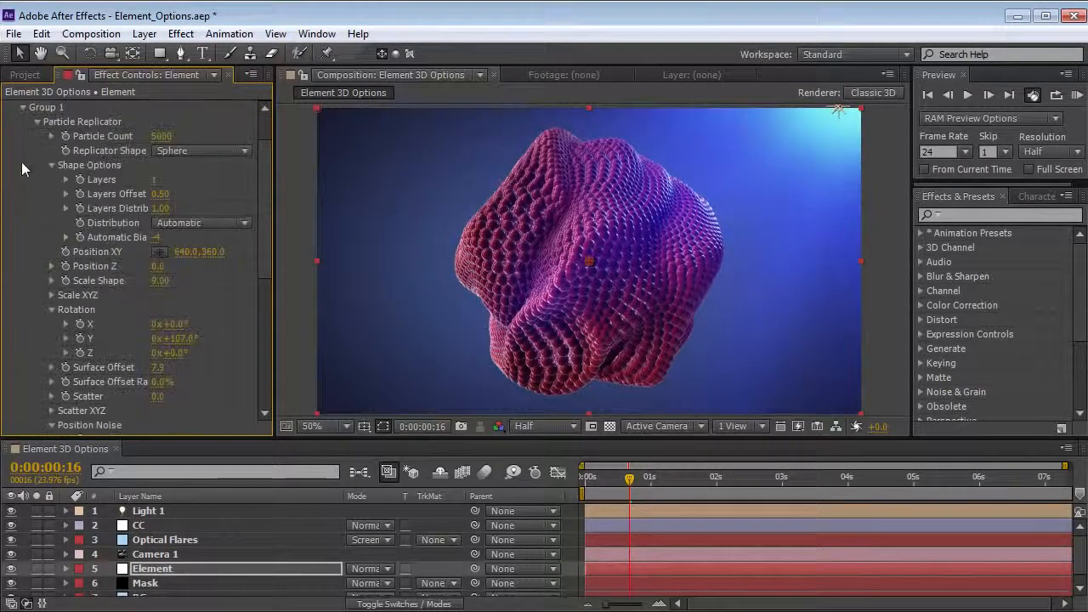
click(36, 122)
click(37, 189)
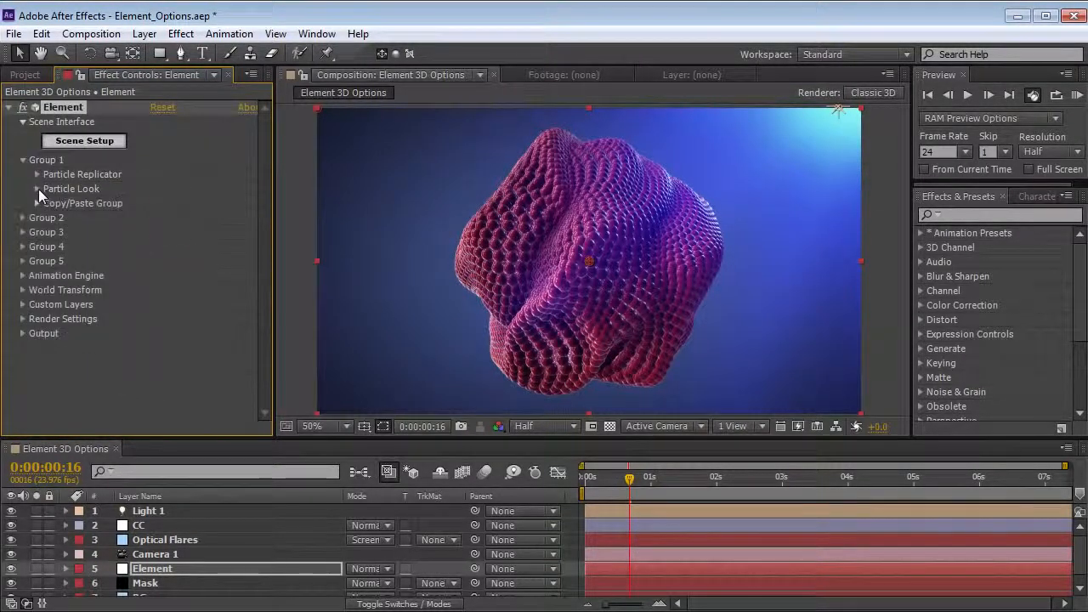
click(37, 205)
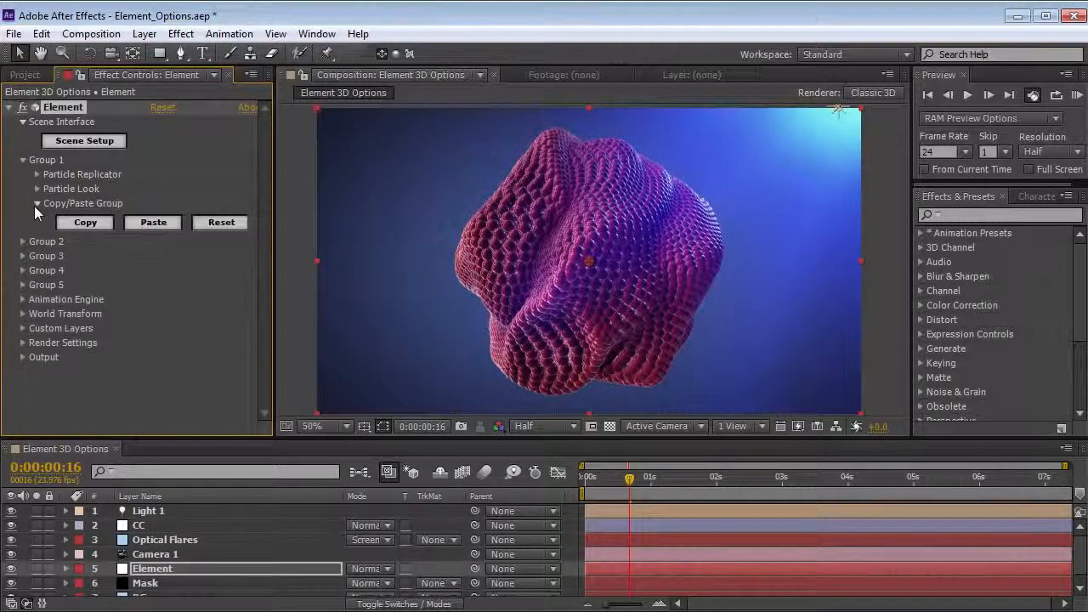
click(220, 224)
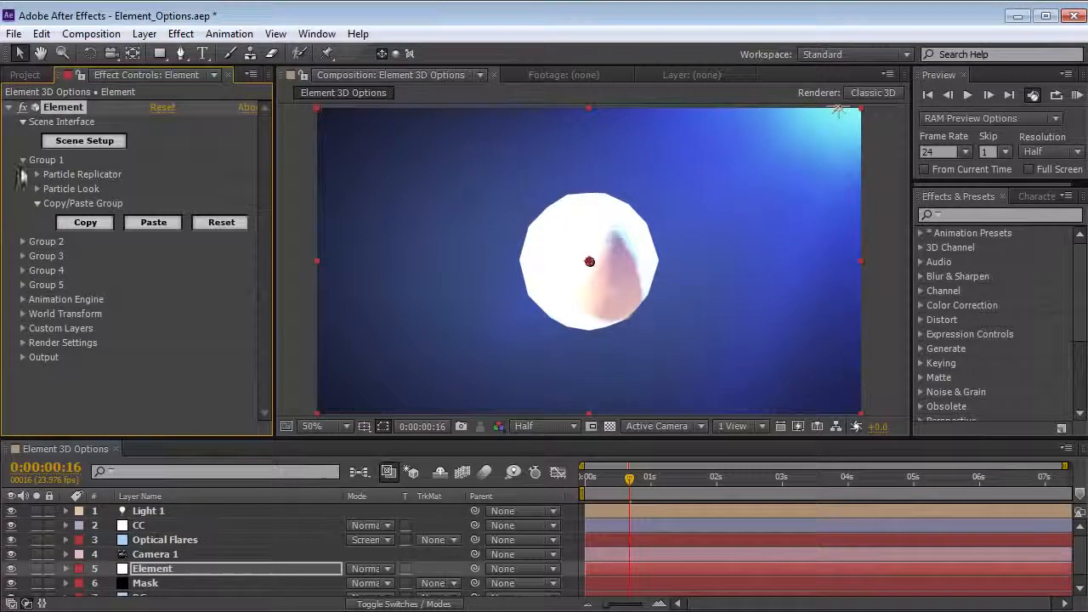
click(36, 203)
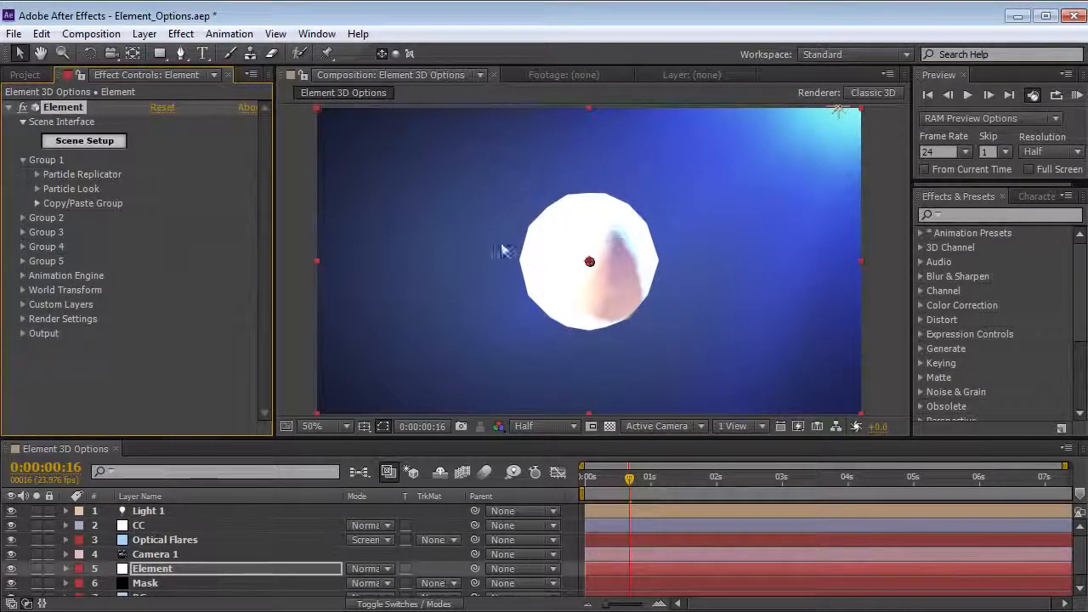
- Examine the sphere_low model in Scene Setup and return to the composition
click(100, 141)
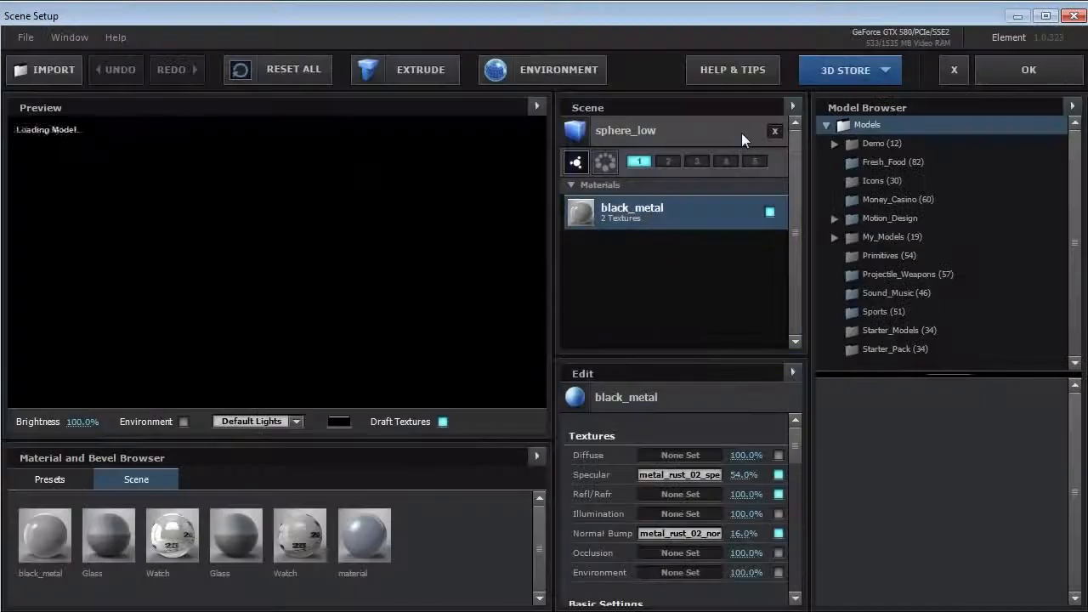
click(645, 132)
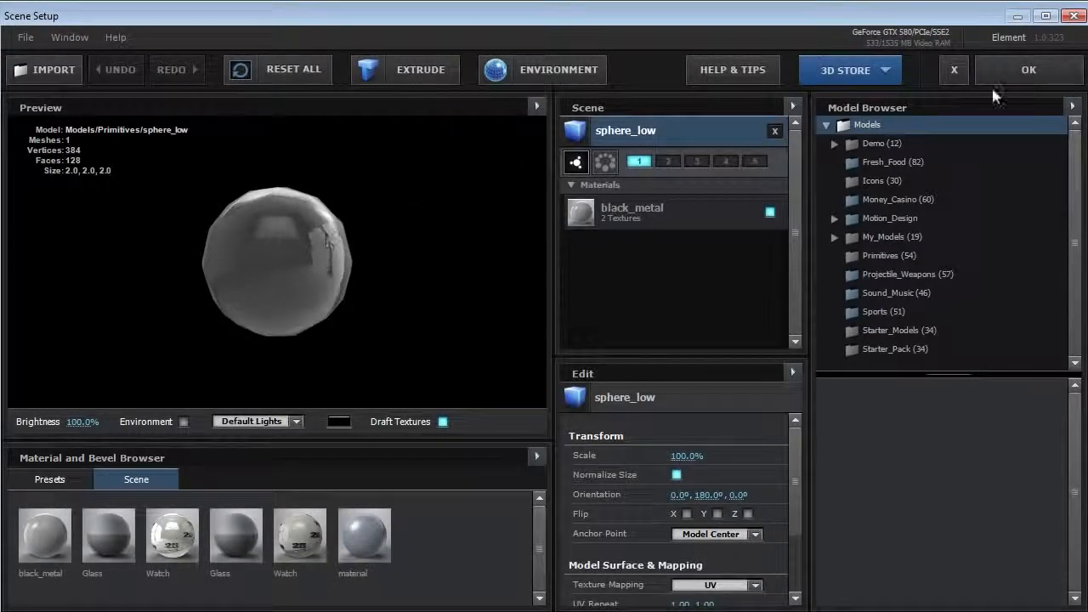
click(1029, 71)
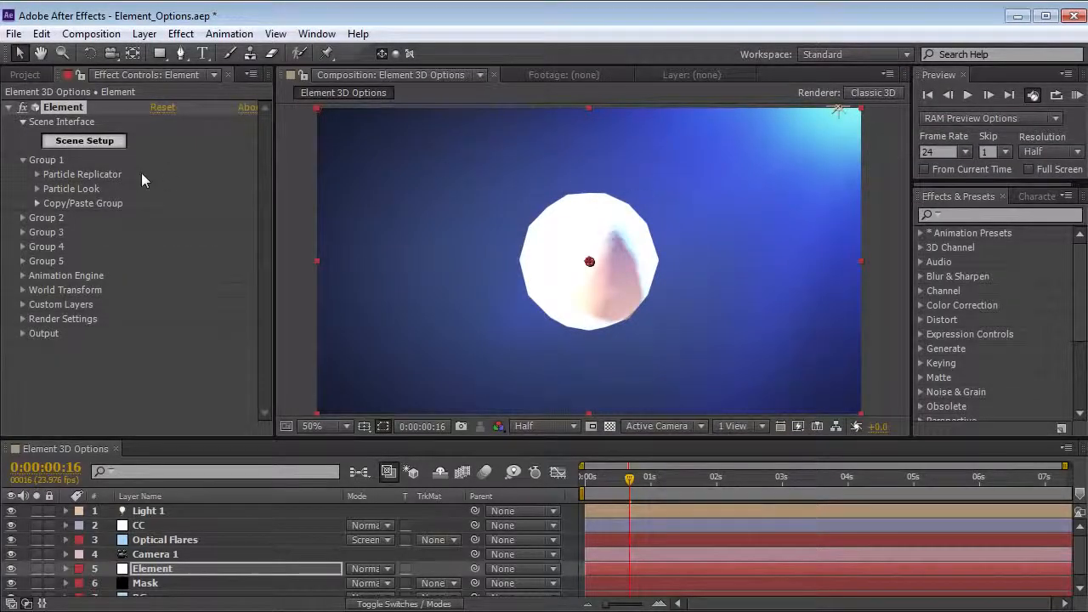
- Change the Color Tint in Group 1's Particle Look from white to a dark red
click(36, 189)
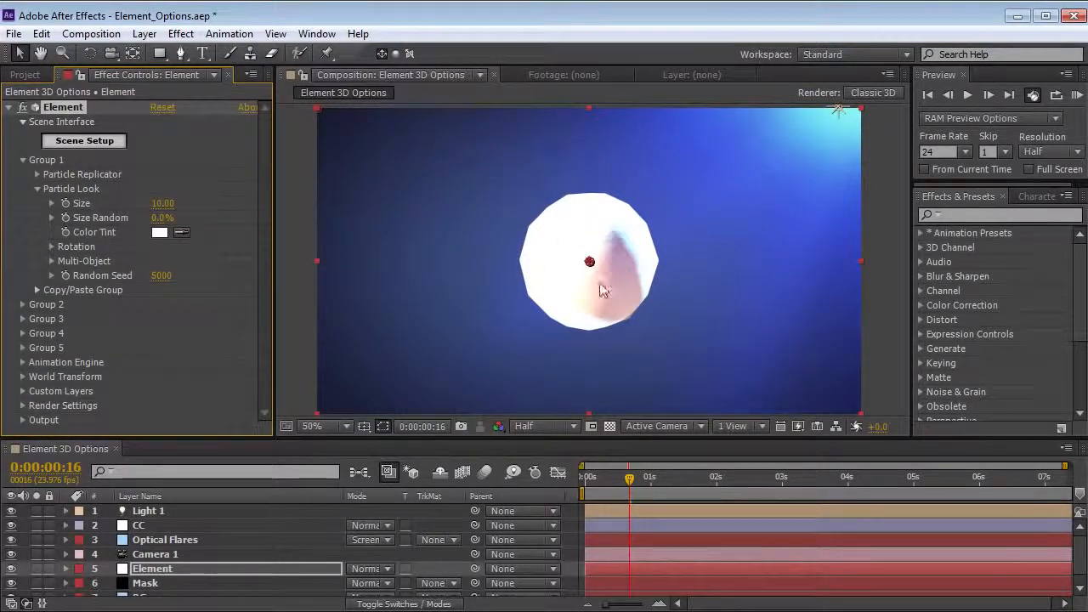
click(159, 233)
mouse_move(238, 442)
mouse_down()
mouse_move(284, 519)
mouse_move(215, 513)
mouse_up()
click(398, 557)
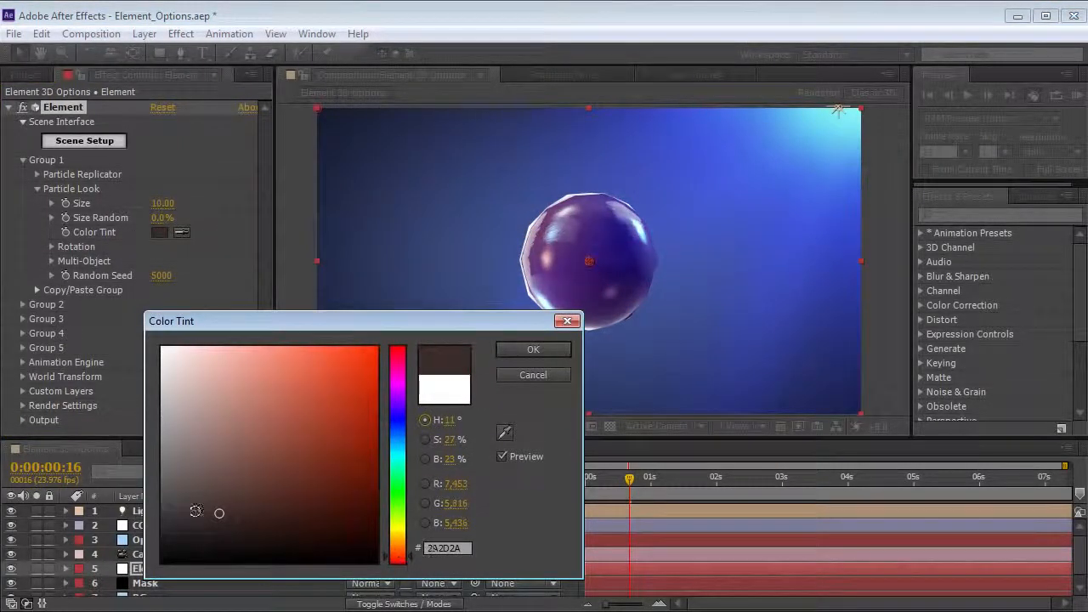
click(278, 512)
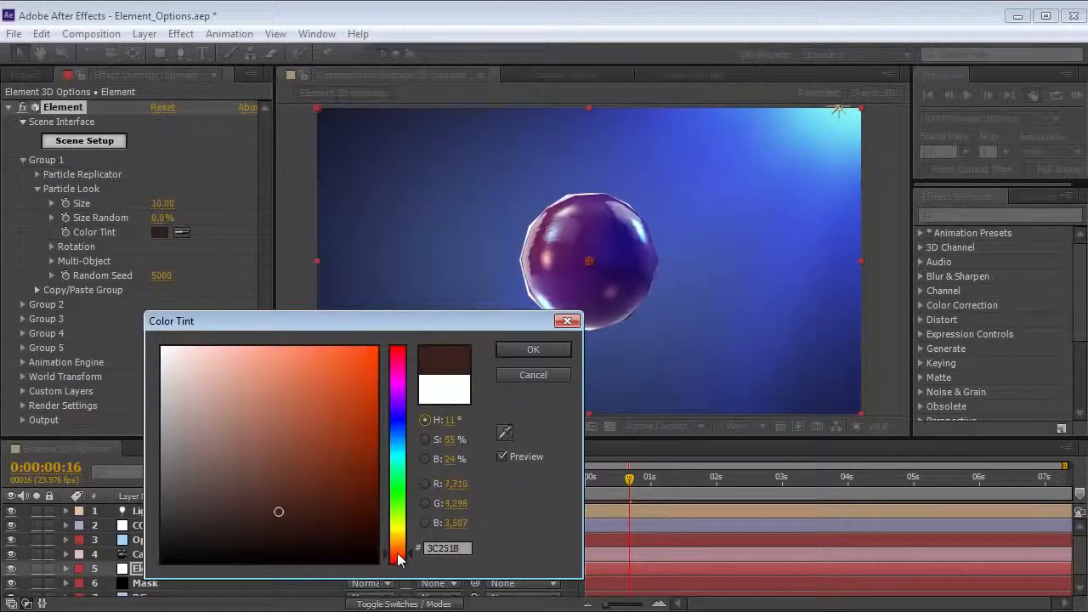
click(299, 532)
click(398, 560)
drag(289, 481, 320, 492)
click(533, 347)
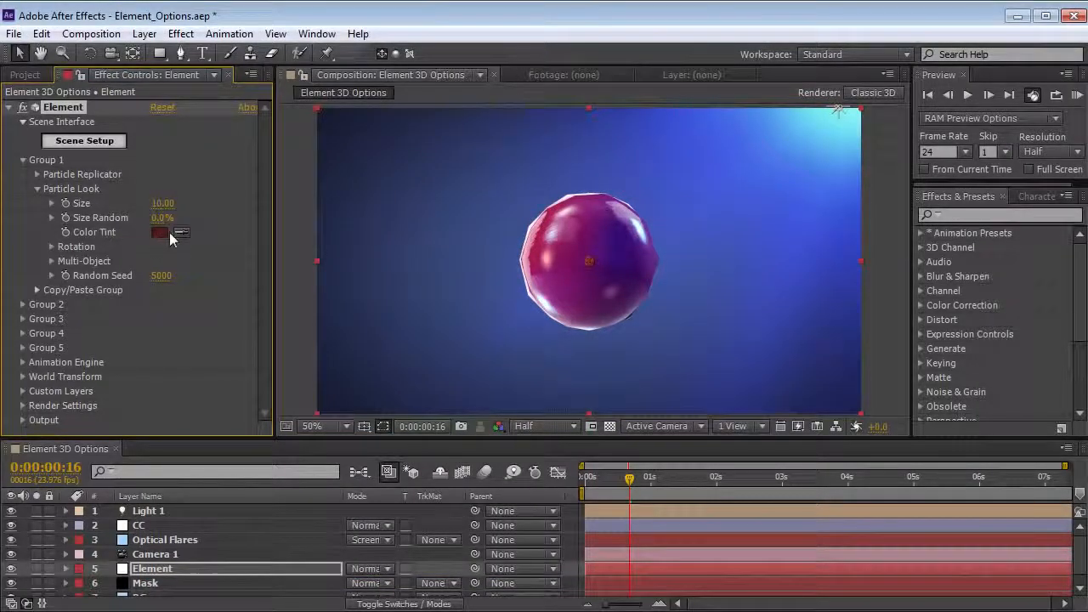
- Return to the first frame and reduce Group 1's particle size to about 1.6, then collapse the Particle Look settings
drag(621, 467, 585, 473)
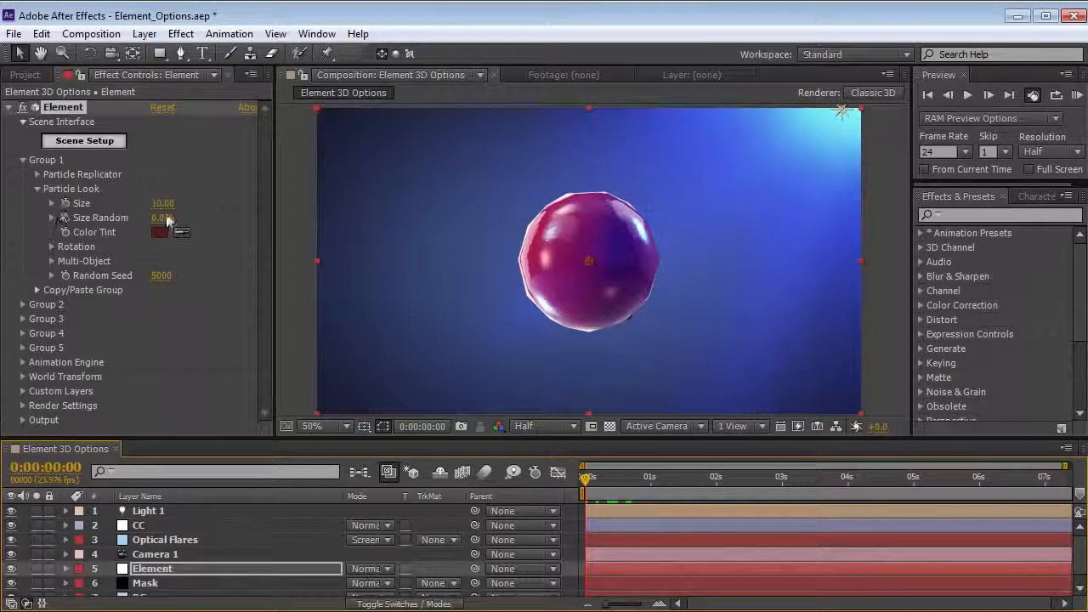
drag(163, 203, 143, 208)
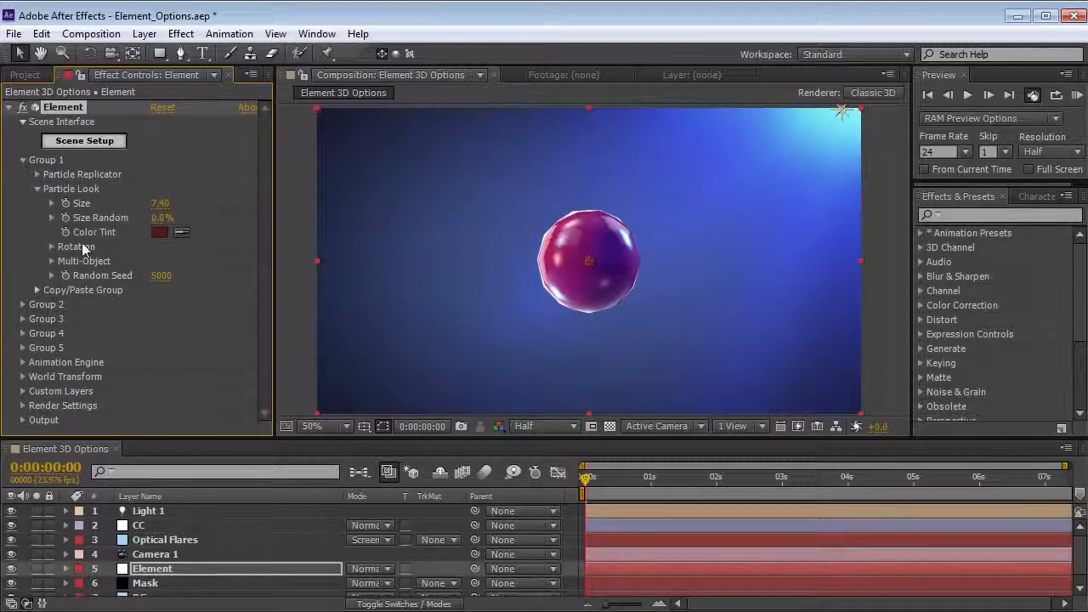
drag(160, 204, 114, 206)
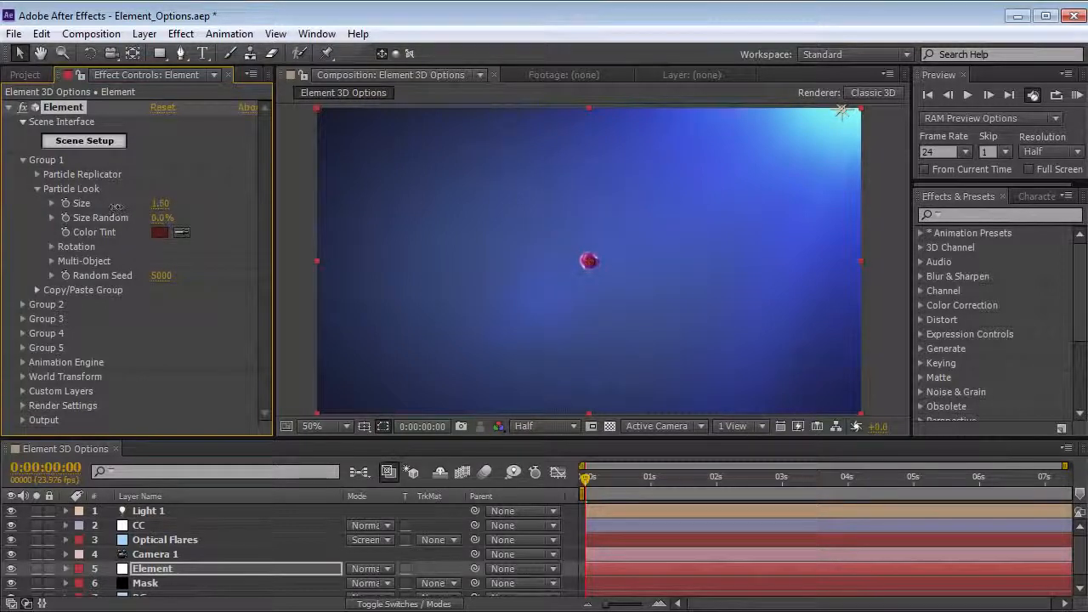
click(35, 189)
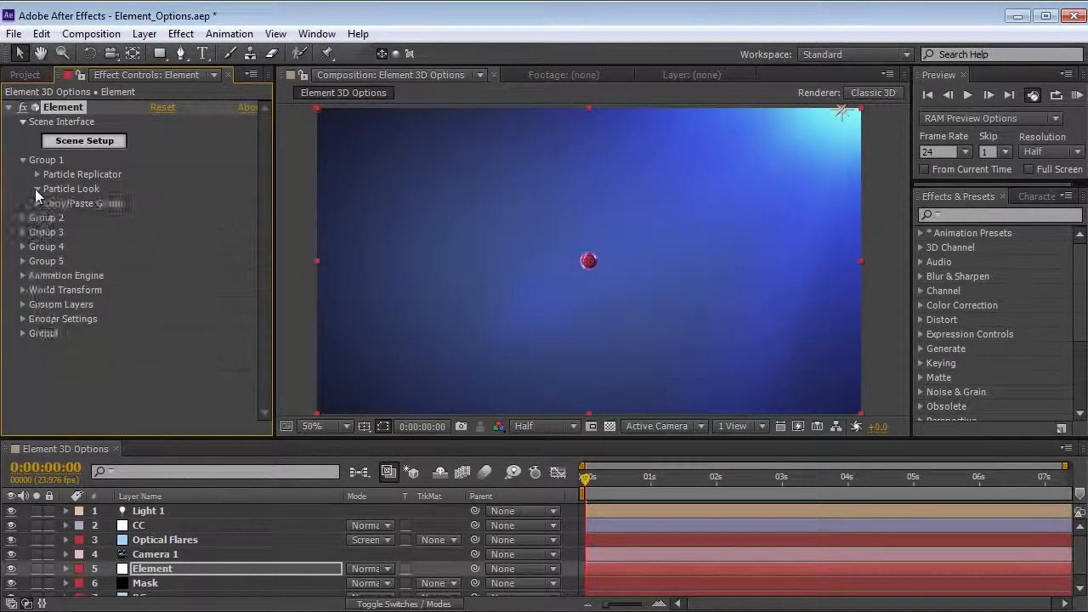
- Set Group 1's particle count to 72, keep the Point replicator shape, and raise Scatter to 28.4
click(37, 174)
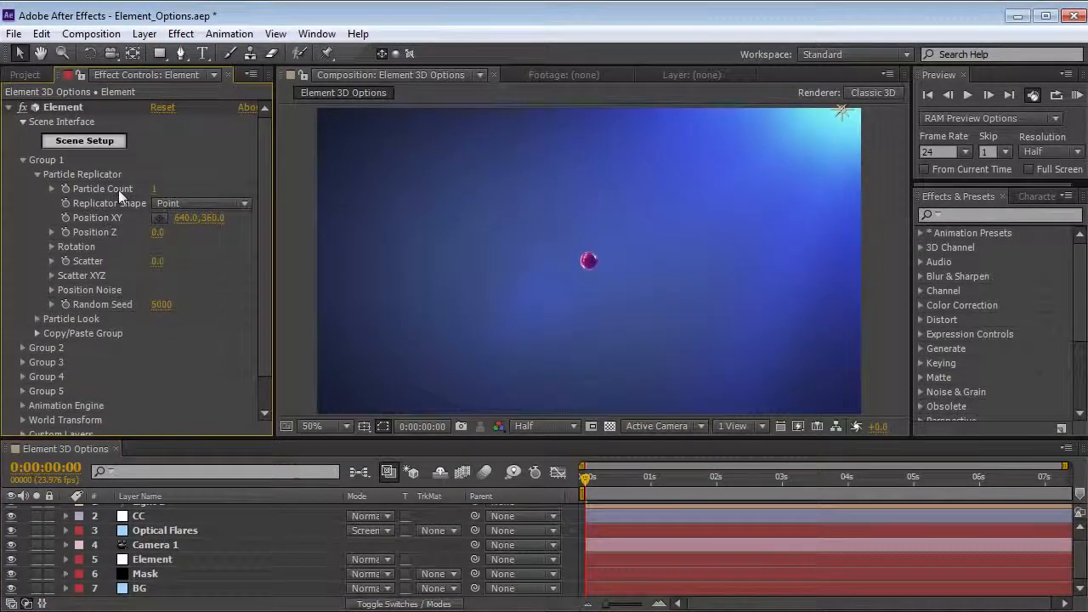
drag(153, 188, 213, 185)
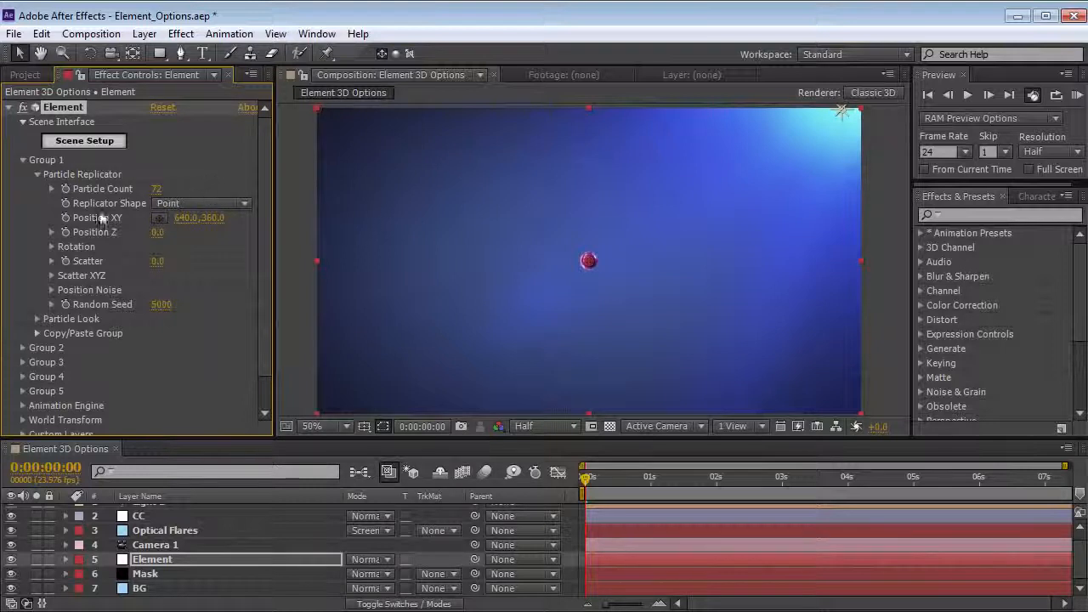
click(188, 205)
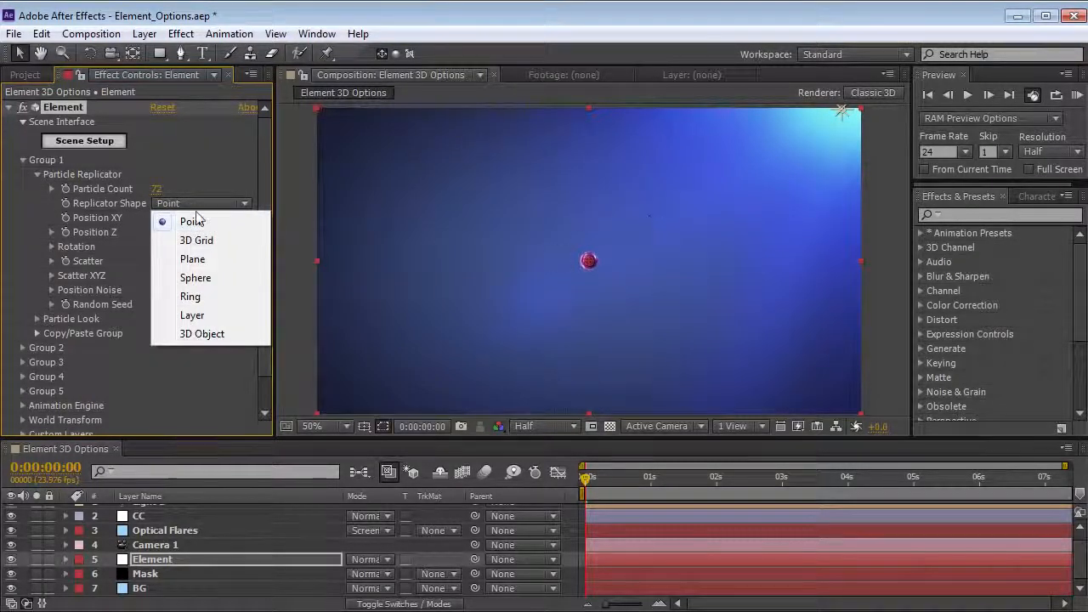
click(192, 221)
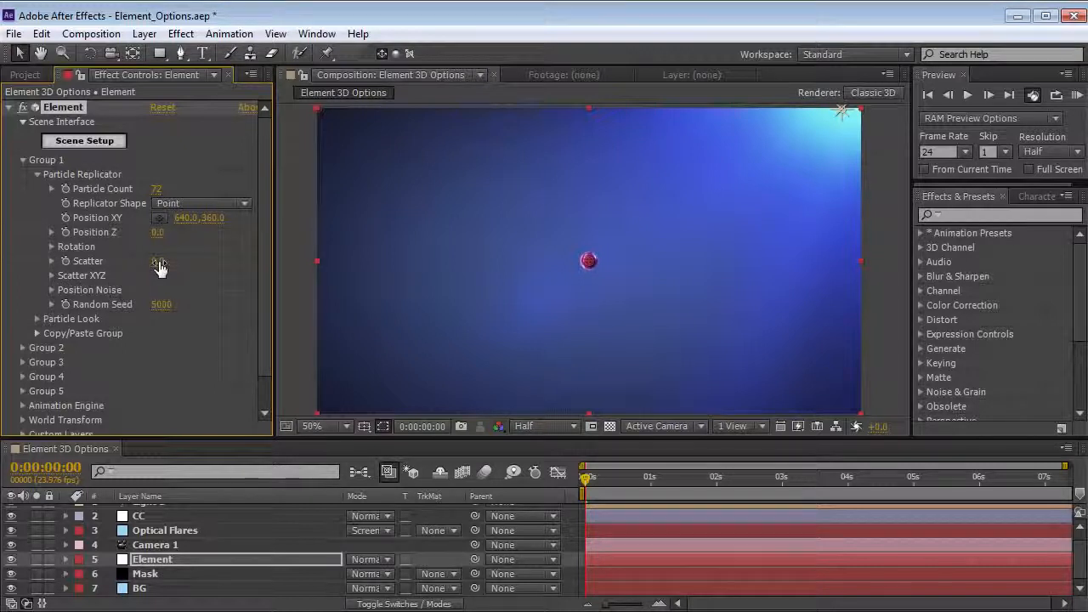
drag(207, 259, 551, 289)
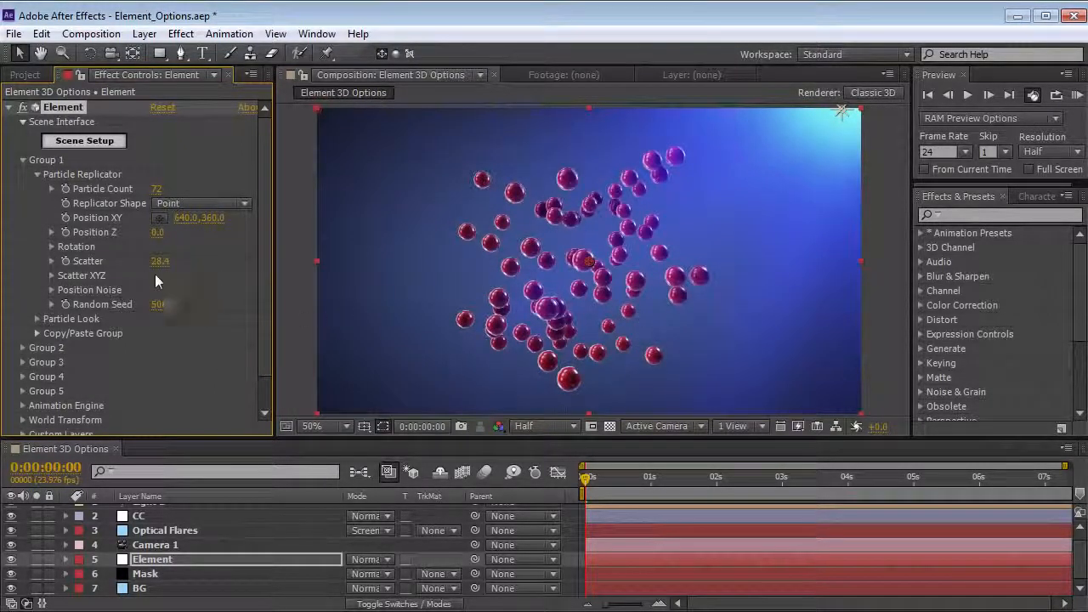
- Increase Group 1's particle count to 662 and inspect the scattered spheres
drag(158, 188, 200, 183)
drag(593, 482, 631, 482)
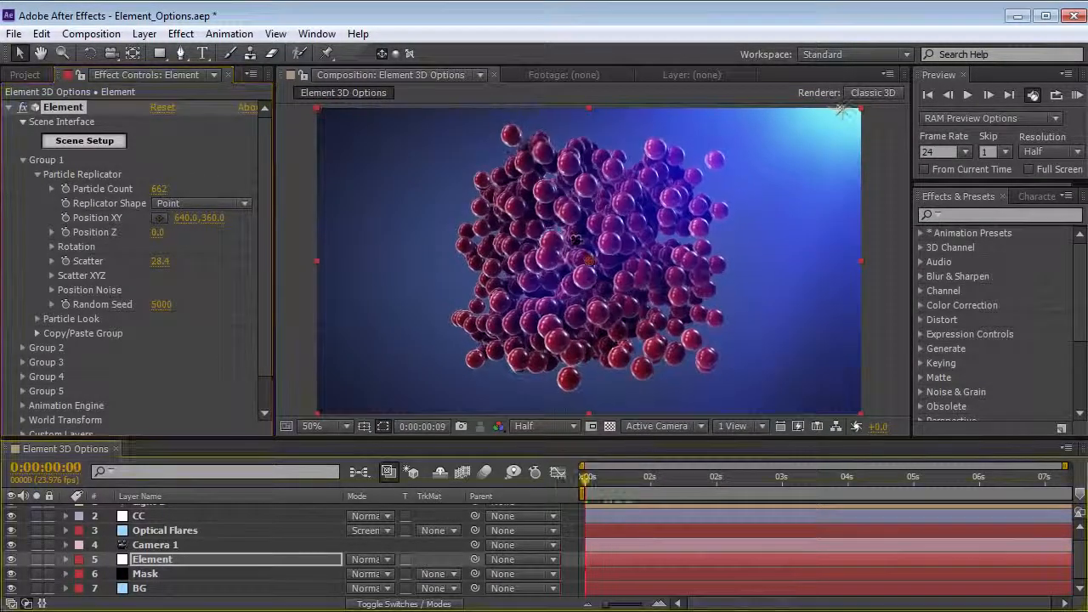
key(c)
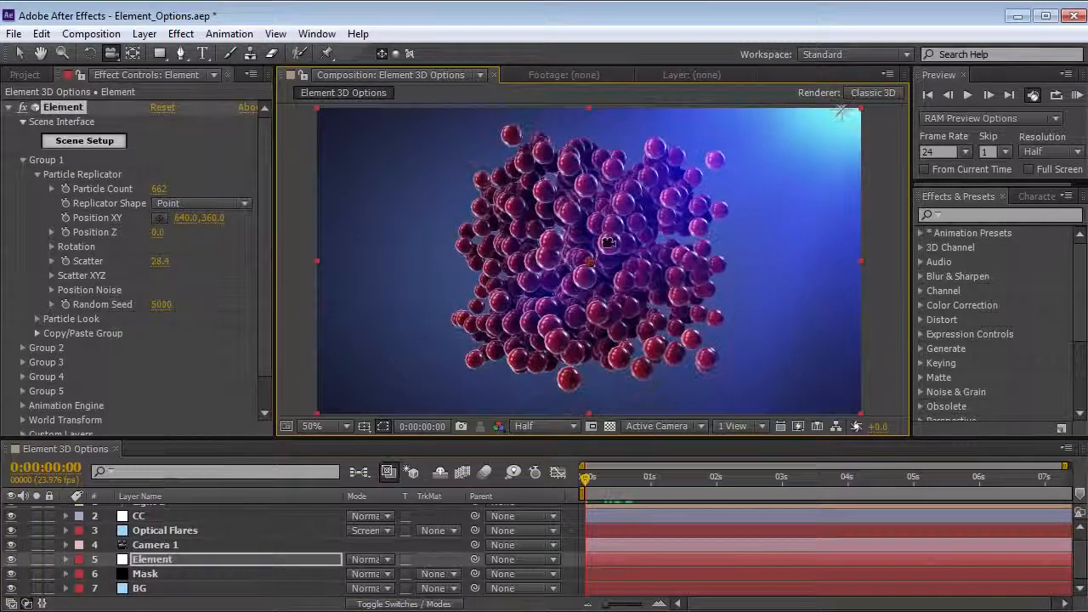
key(v)
- Change Group 1's replicator shape to Plane, collapse its Shape Options, and set Scatter to 0
click(200, 203)
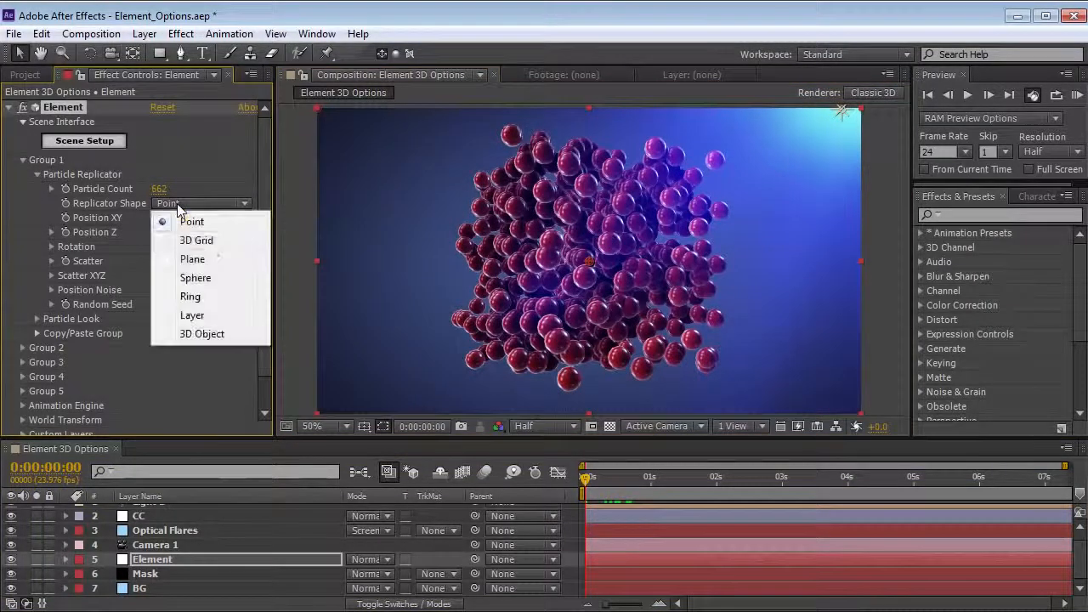
click(195, 259)
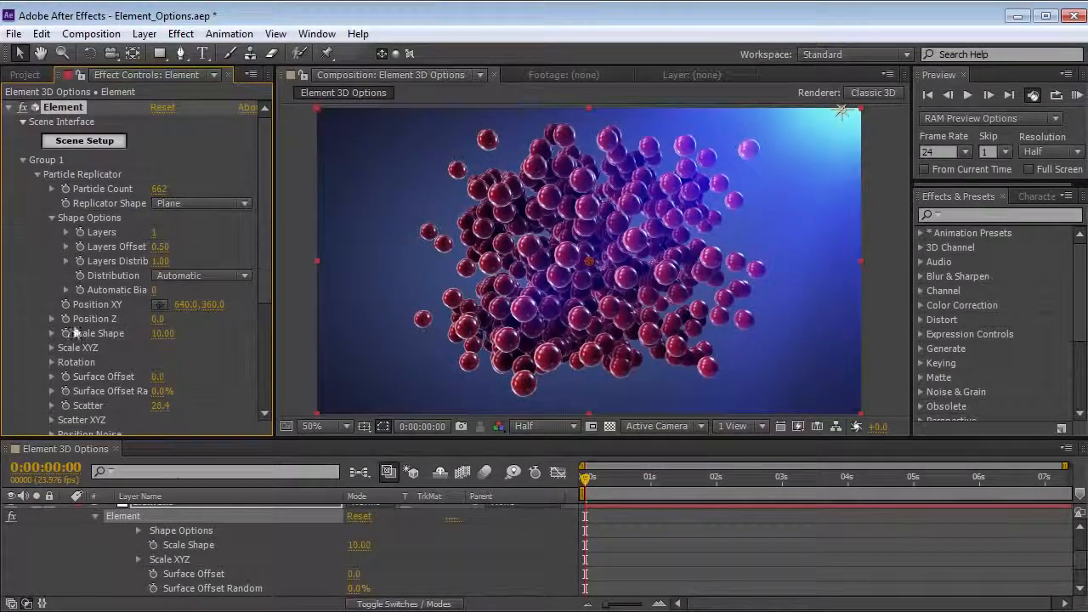
click(52, 218)
click(161, 334)
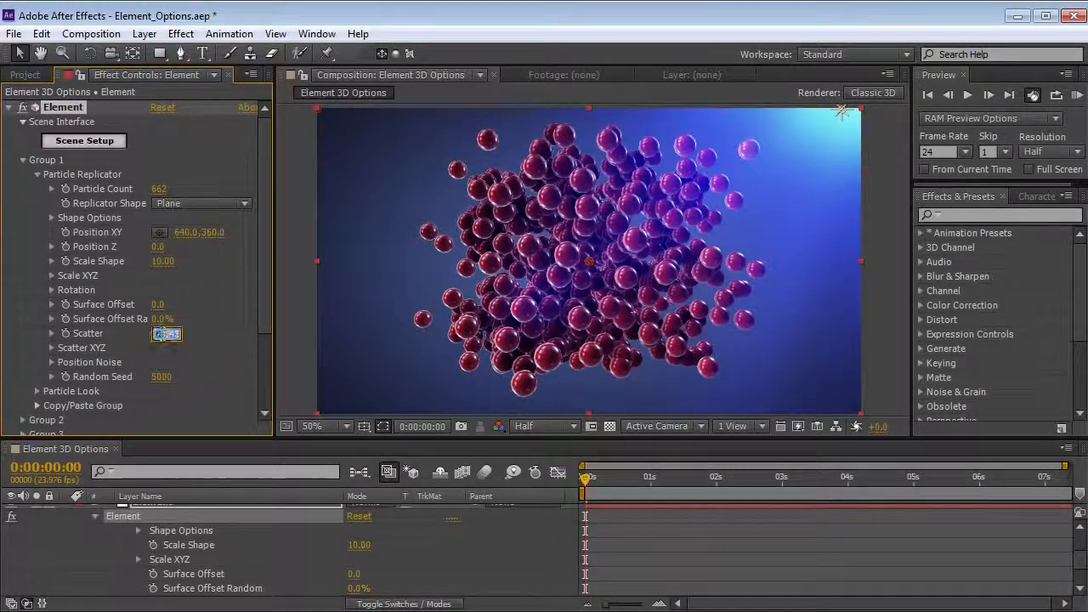
text(0)
key(Return)
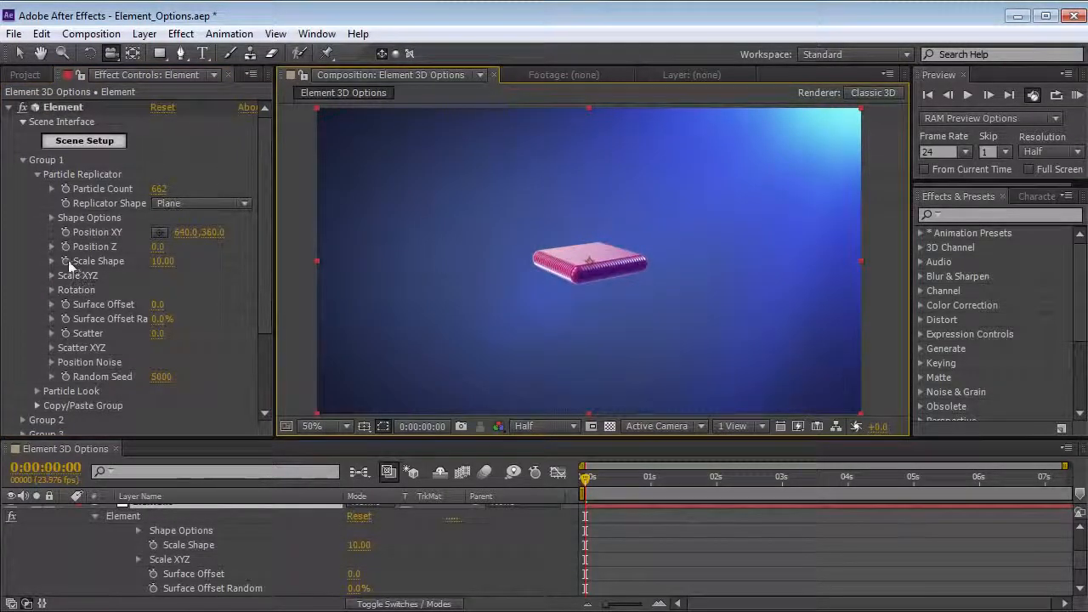
- Try enlarging the plane with Scale Shape at 62, inspect it with the camera, and undo the scale changes
drag(161, 261, 224, 261)
drag(623, 277, 636, 299)
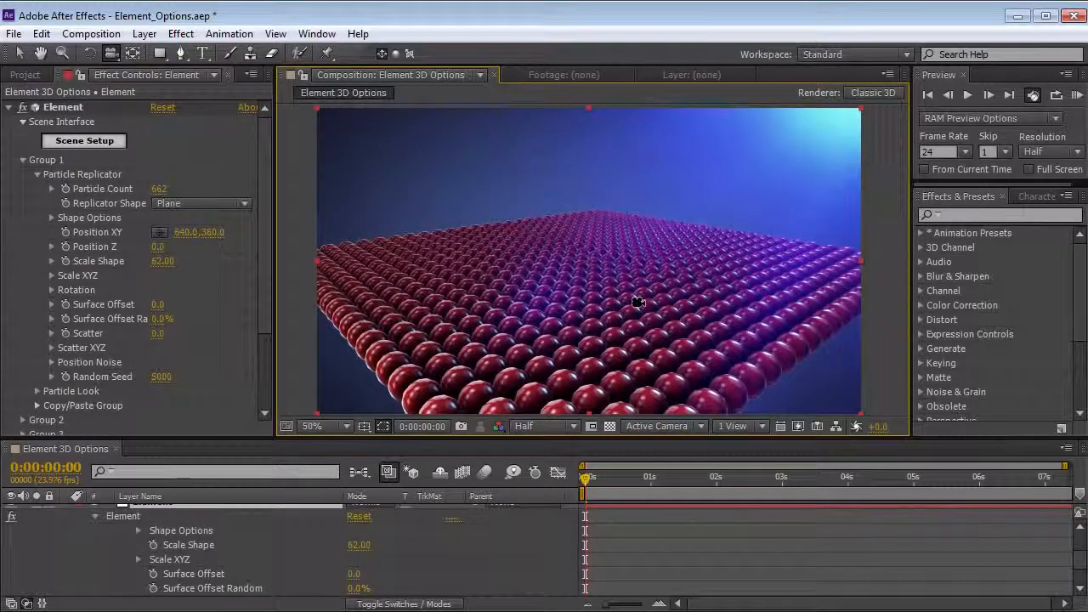
key(ctrl+z)
key(ctrl+z)
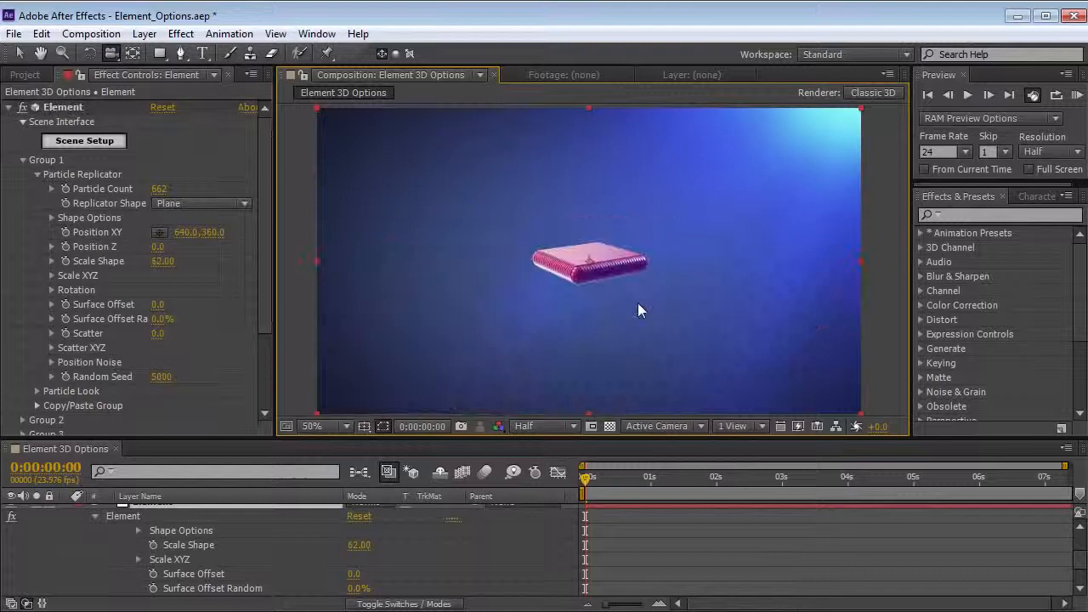
key(ctrl+z)
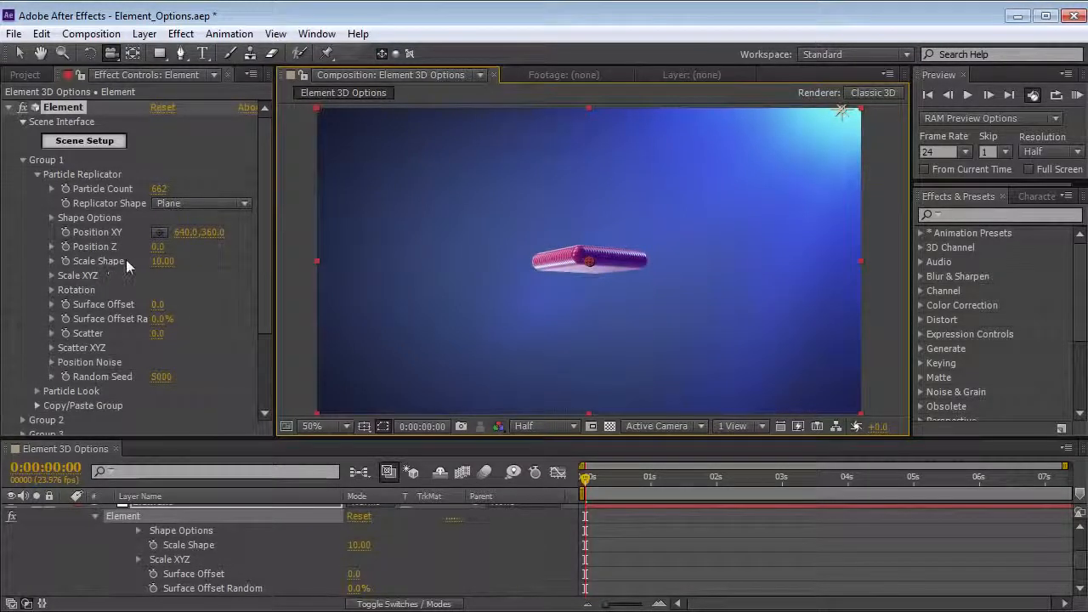
drag(159, 268, 178, 235)
key(ctrl+z)
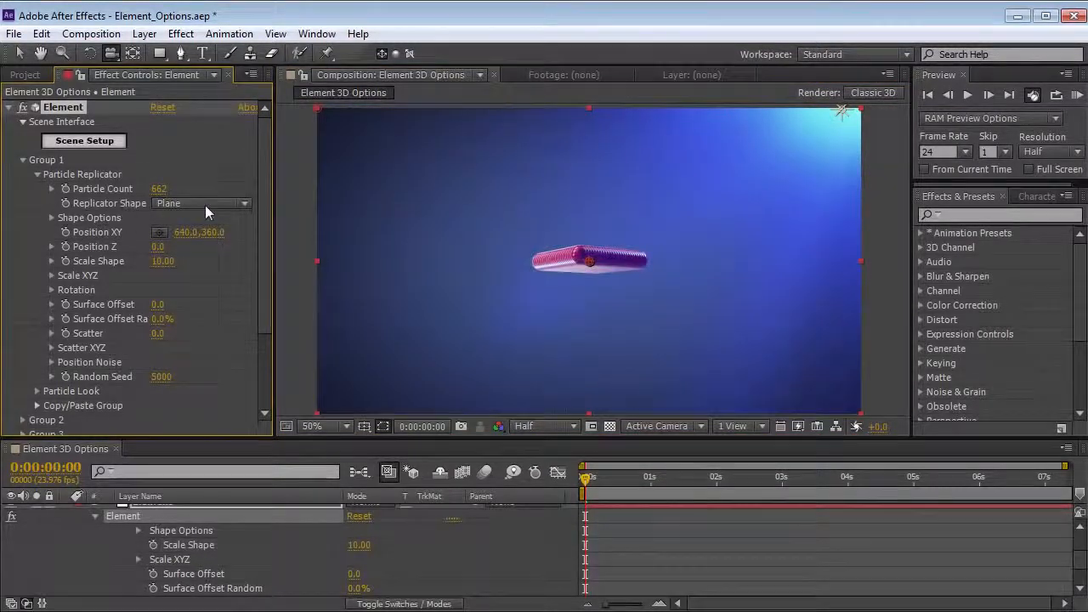
- Change Group 1's replicator shape to Sphere and set Scale Shape to 22, inspecting it from another angle
click(205, 204)
click(210, 277)
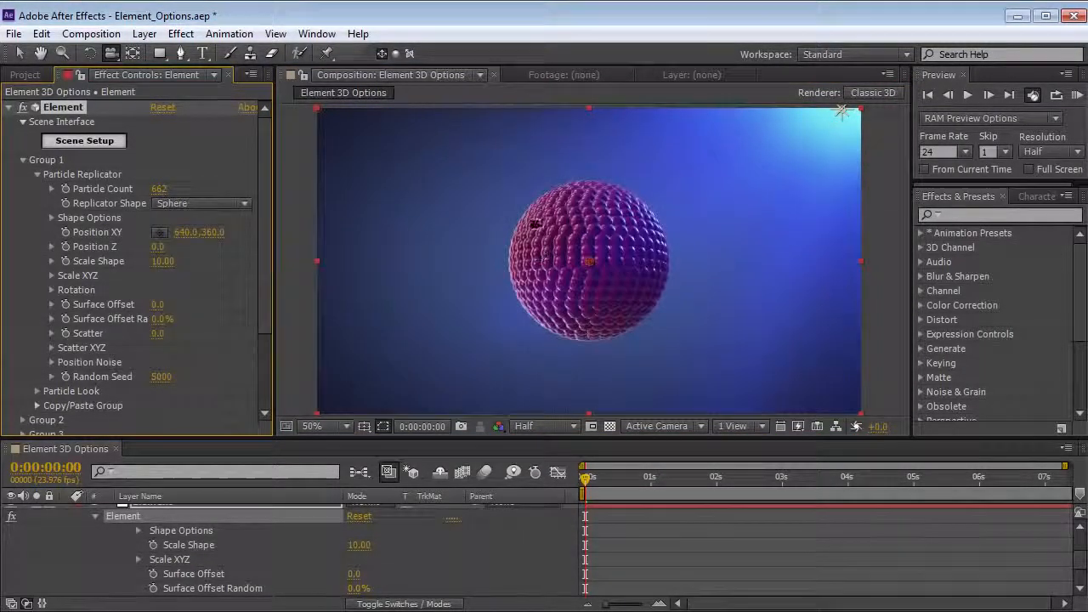
drag(158, 262, 165, 261)
drag(481, 248, 302, 253)
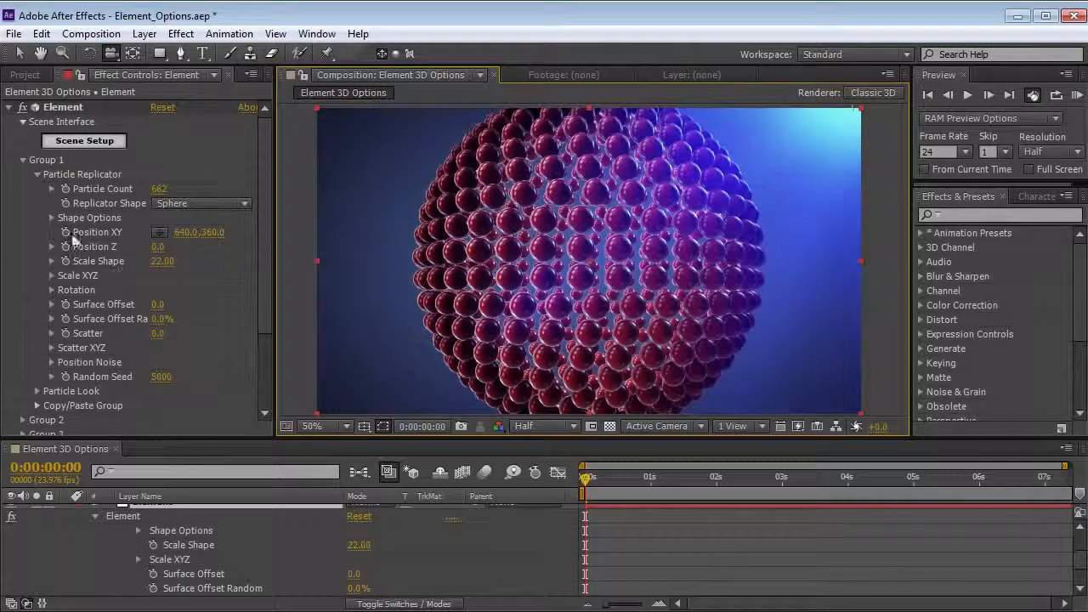
- Try moving the replicated sphere with Position XY and Position Z, and undo the position changes
drag(209, 232, 217, 232)
key(ctrl+z)
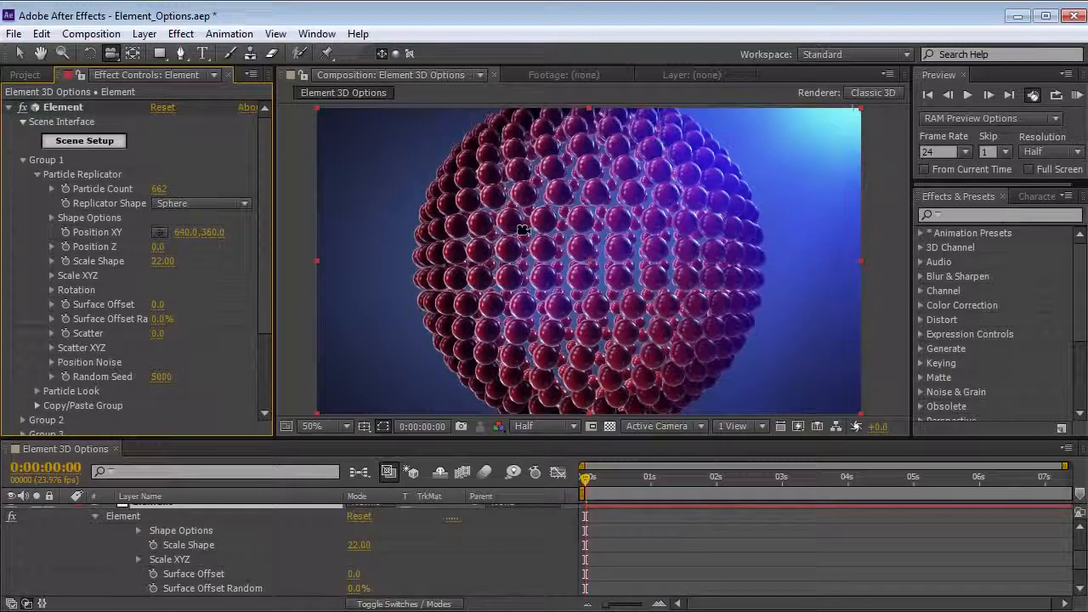
key(v)
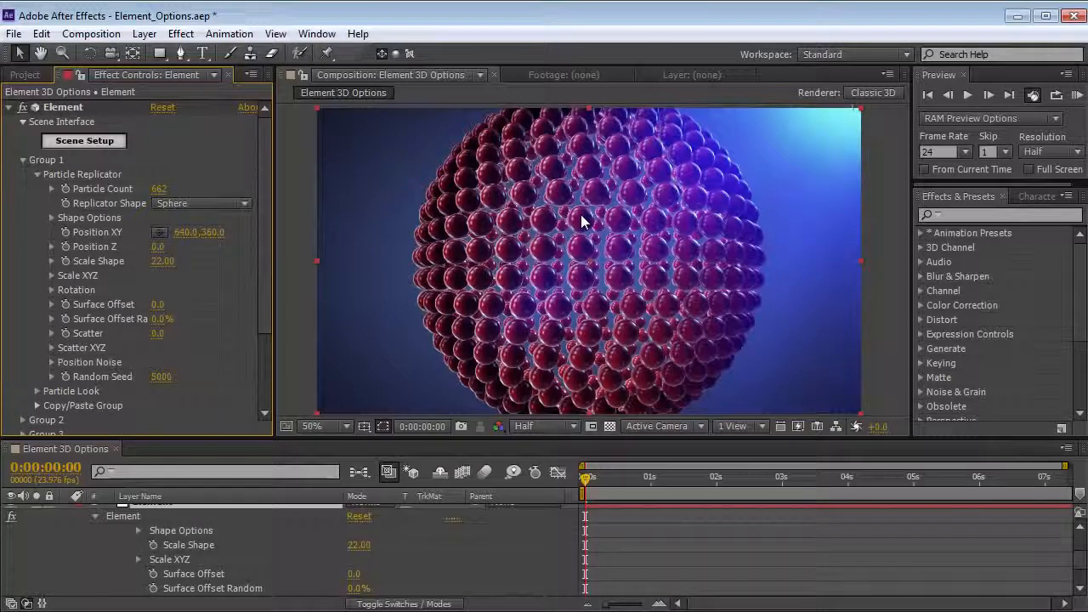
drag(157, 246, 189, 242)
key(ctrl+z)
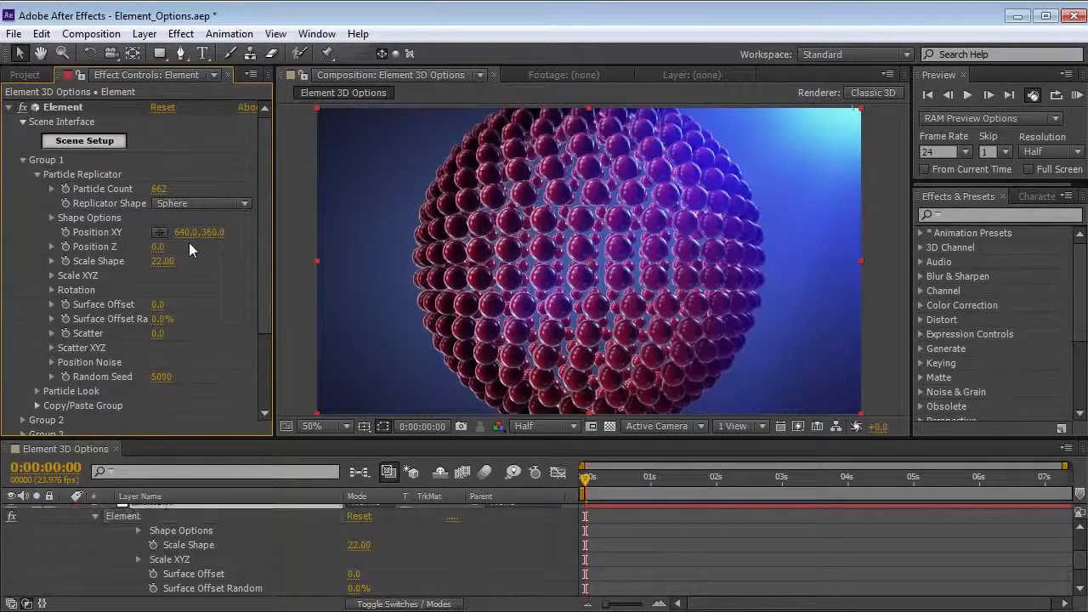
key(ctrl+z)
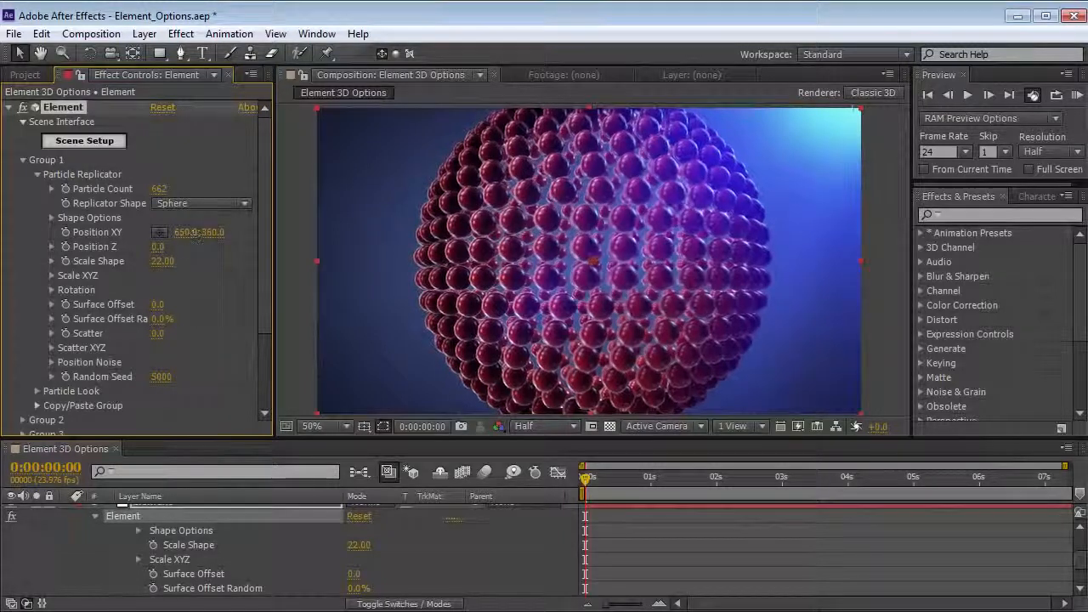
key(ctrl+z)
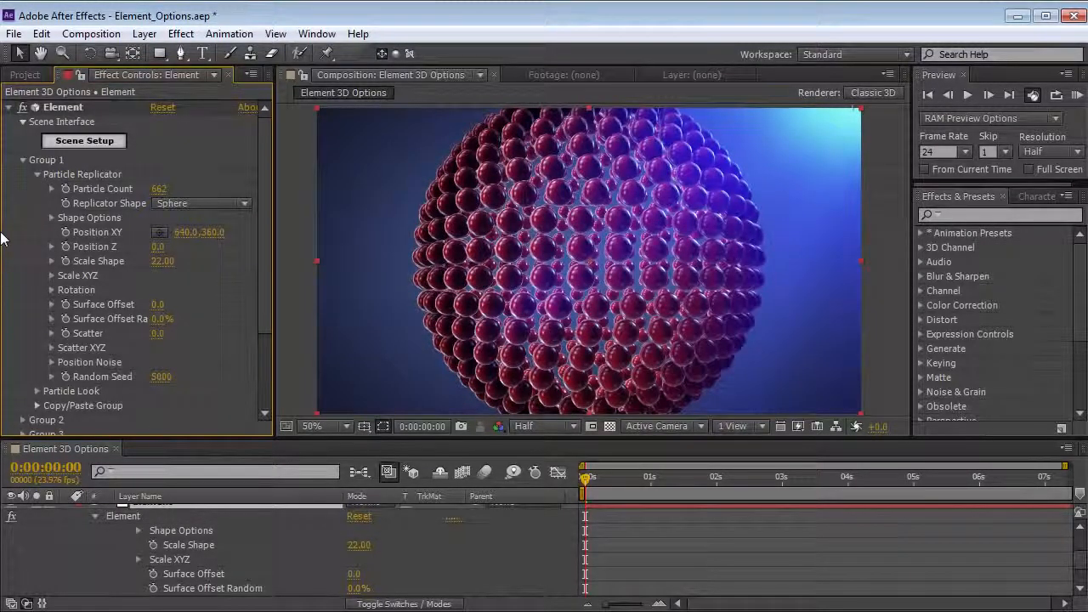
click(196, 205)
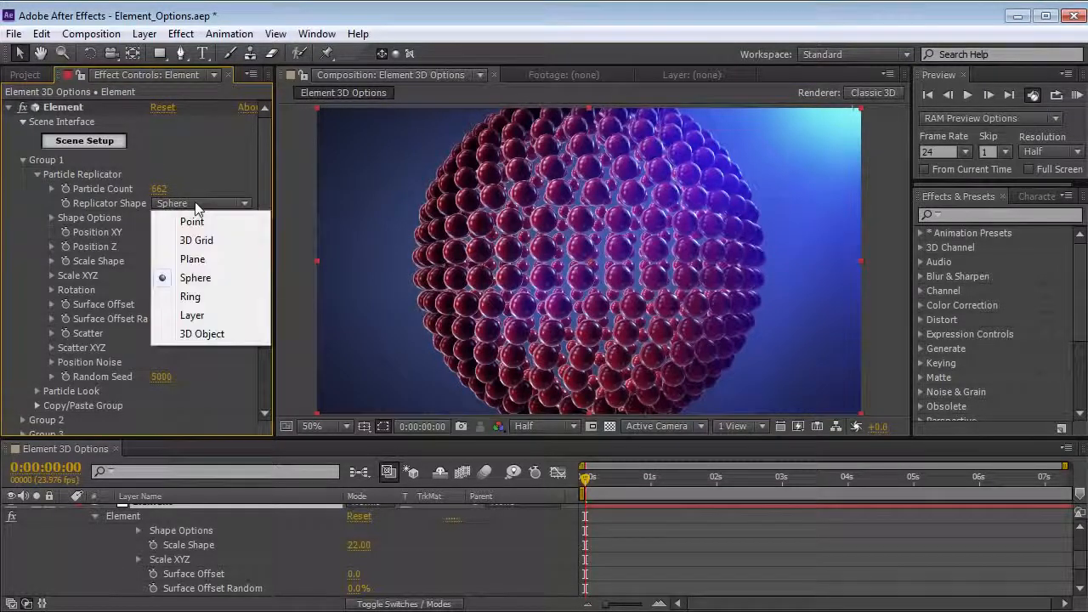
click(210, 285)
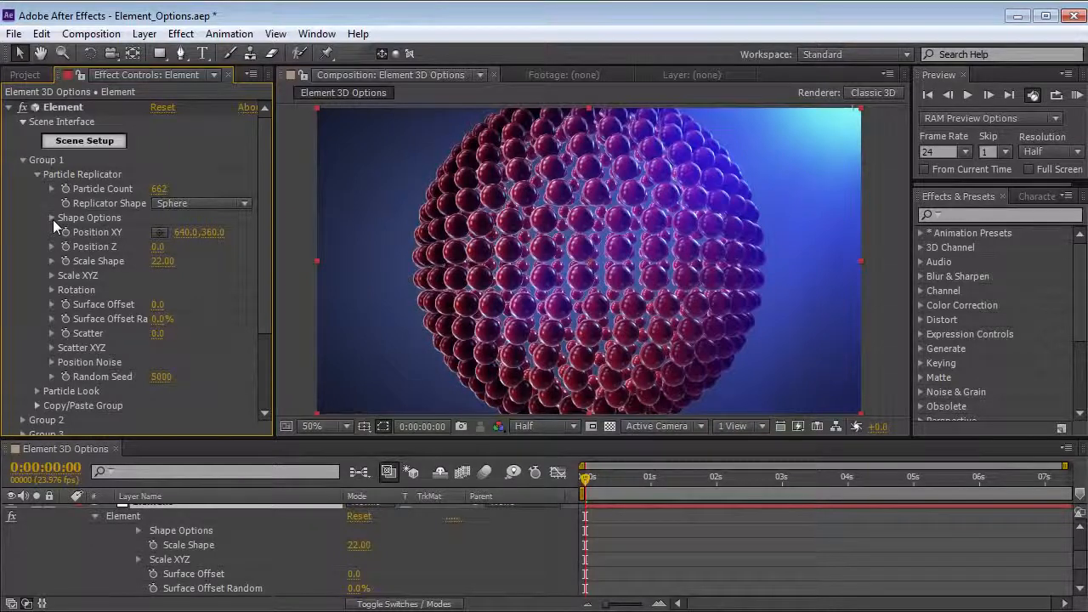
- Expand Group 1's Shape Options and change its replicator shape to Plane
click(52, 219)
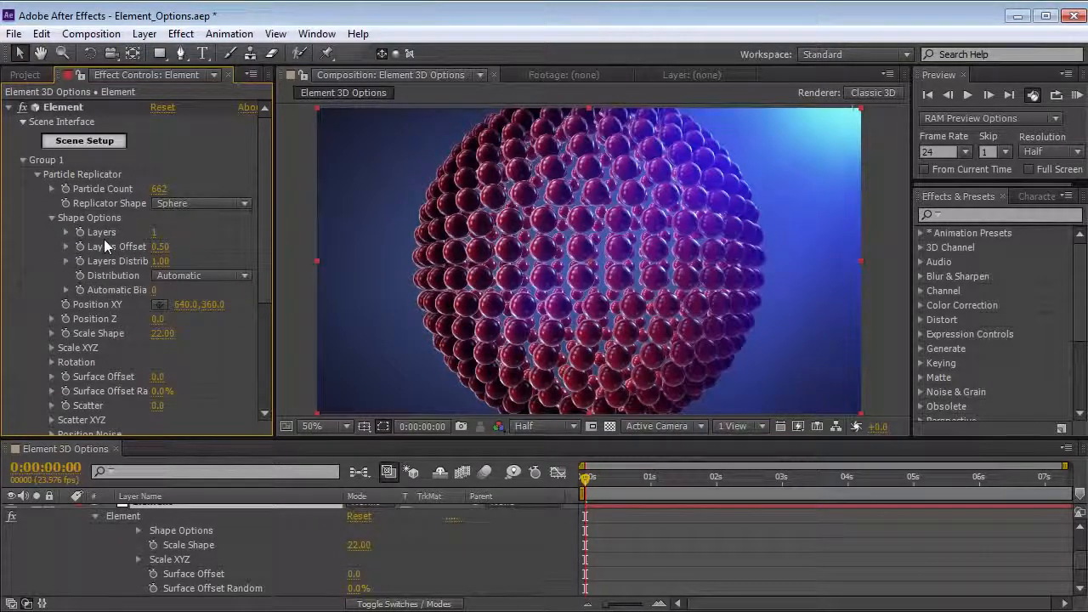
click(52, 218)
click(52, 218)
click(226, 204)
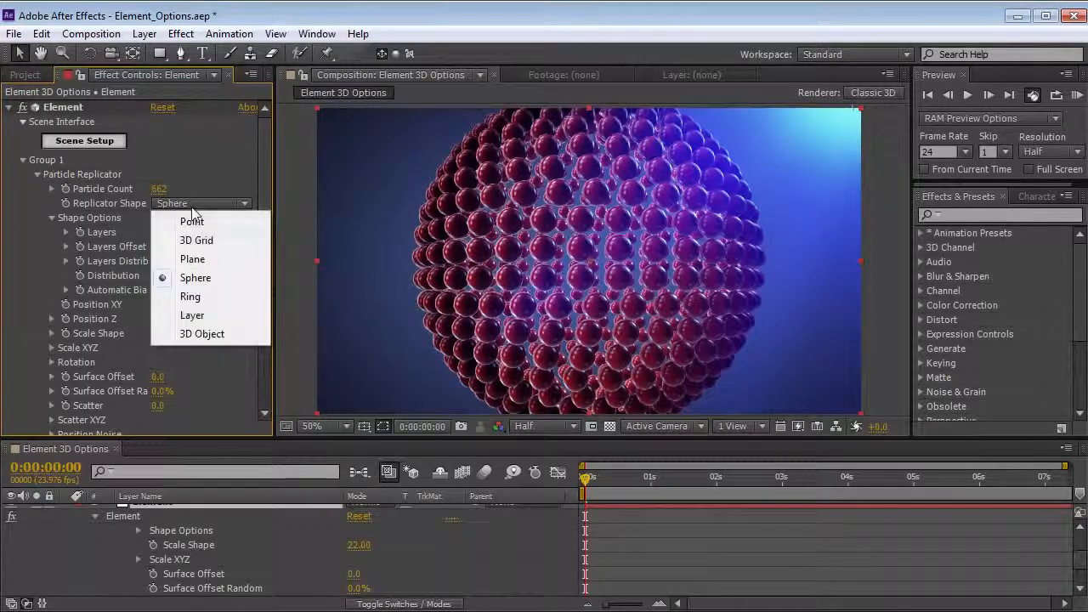
click(192, 259)
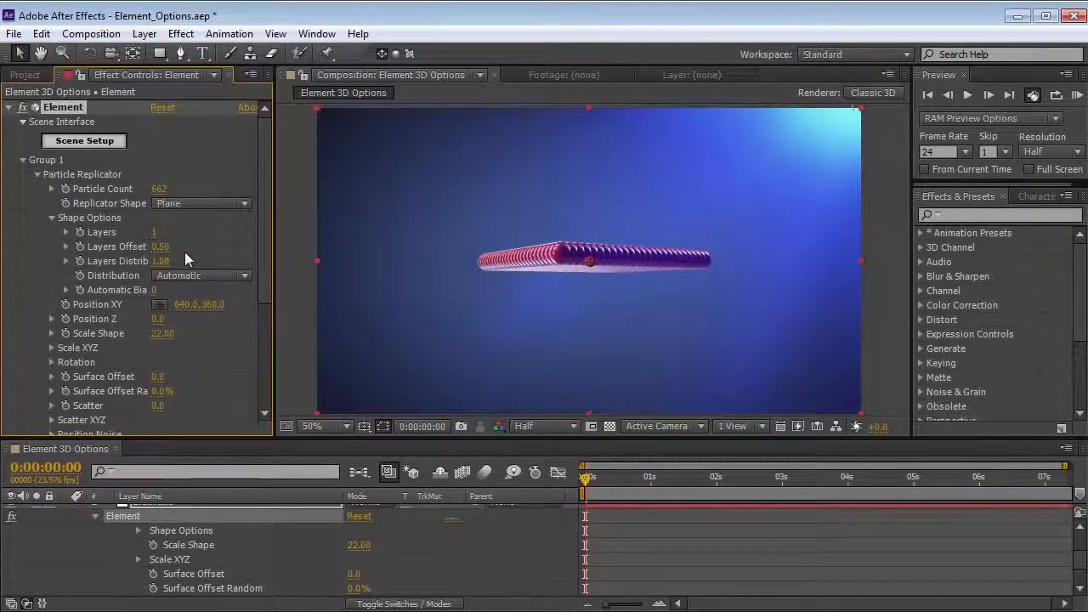
- Set the plane replicator's Layers to 3 and orbit the camera to view the stacked planes
key(c)
drag(539, 226, 537, 310)
click(154, 234)
text(3)
key(Return)
drag(604, 360, 574, 247)
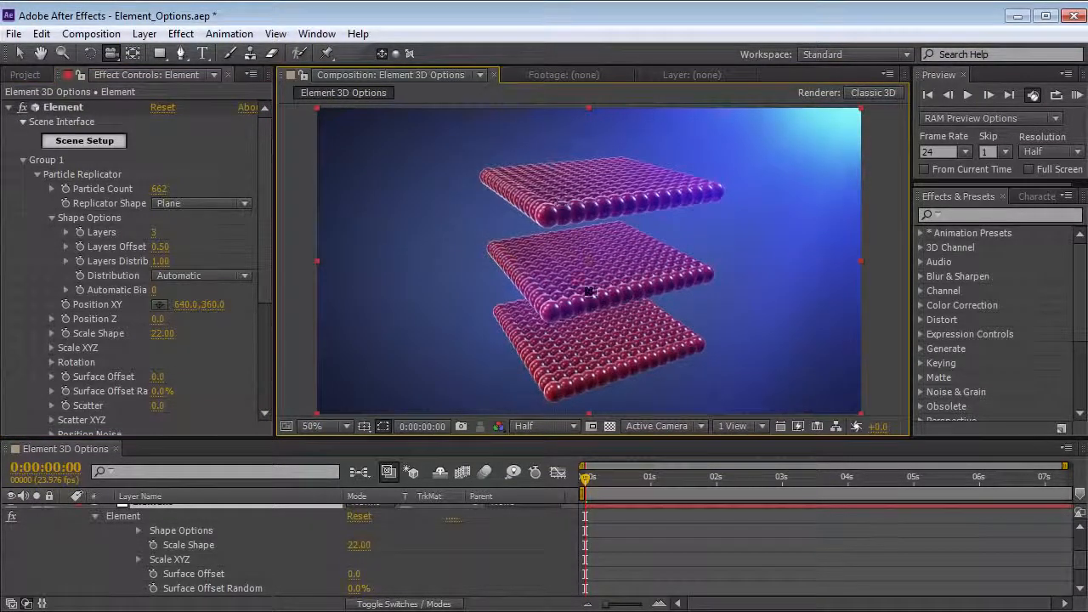
- Reduce the Particle Count to 120 and set Layers Offset to 0.17 to bring the planes closer together
click(162, 190)
key(Return)
drag(159, 191, 119, 190)
drag(593, 312, 557, 324)
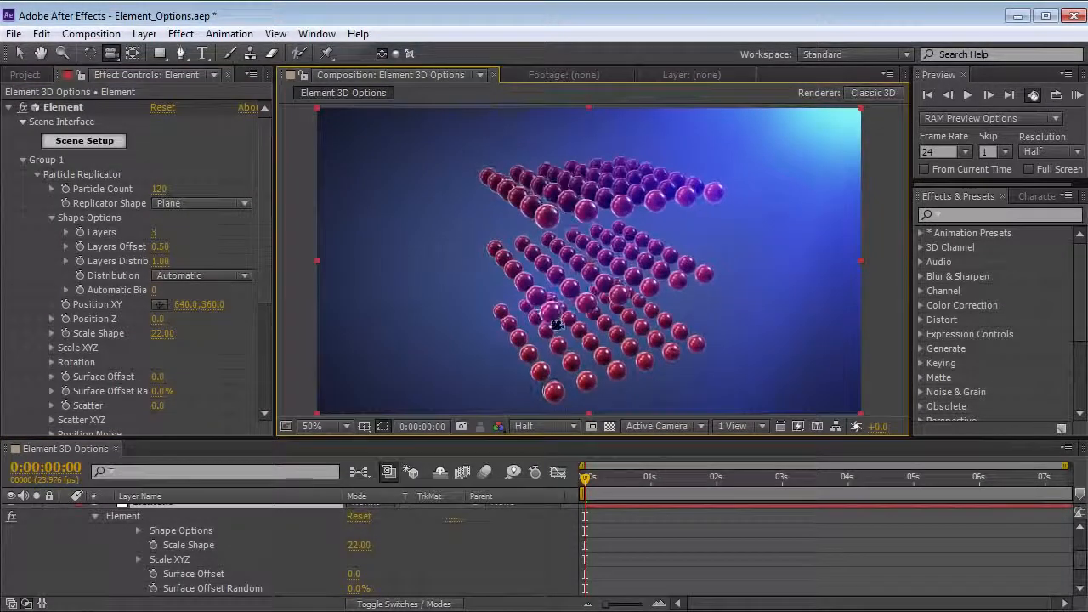
drag(159, 247, 131, 248)
drag(696, 281, 627, 223)
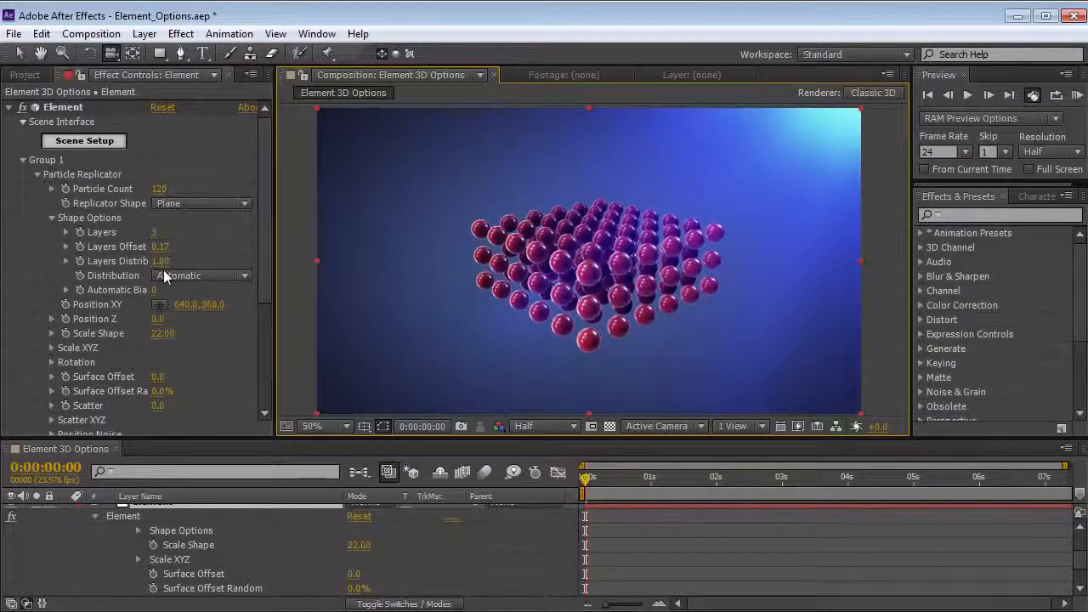
drag(527, 263, 502, 266)
- Try Layers Distribution at 2.00 with Layers Offset at 0.42, inspecting the uneven layers with the camera
drag(162, 270, 255, 252)
drag(616, 280, 572, 285)
drag(159, 246, 217, 289)
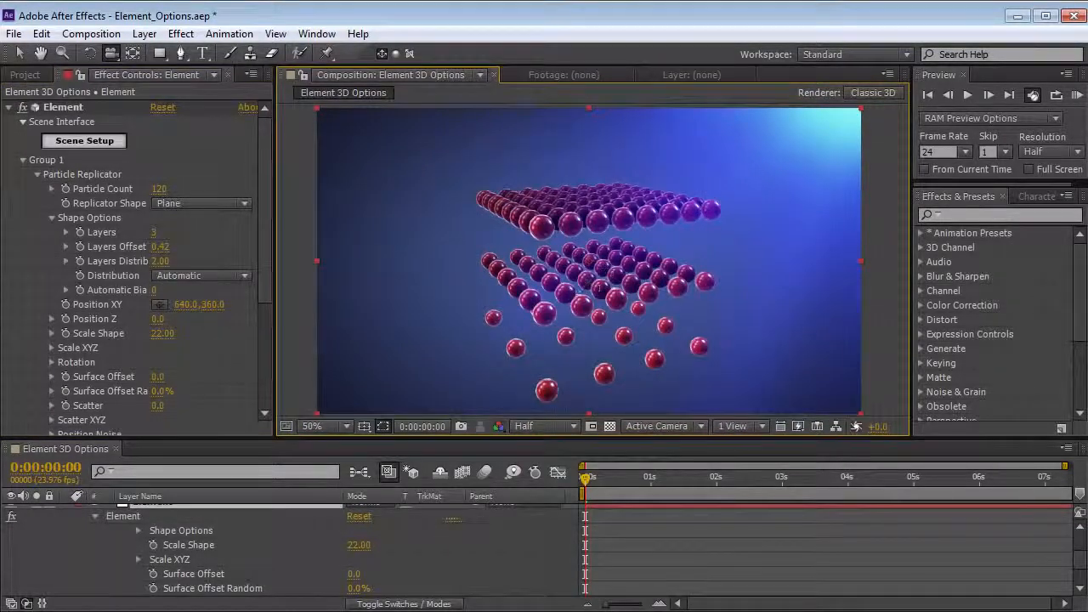
drag(592, 284, 571, 279)
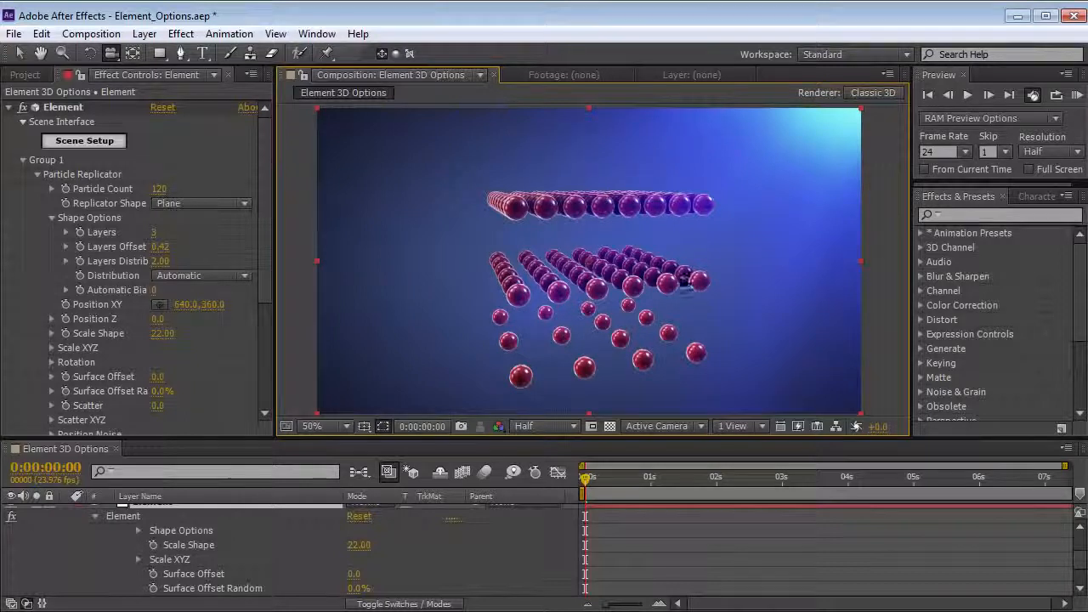
drag(585, 333, 583, 315)
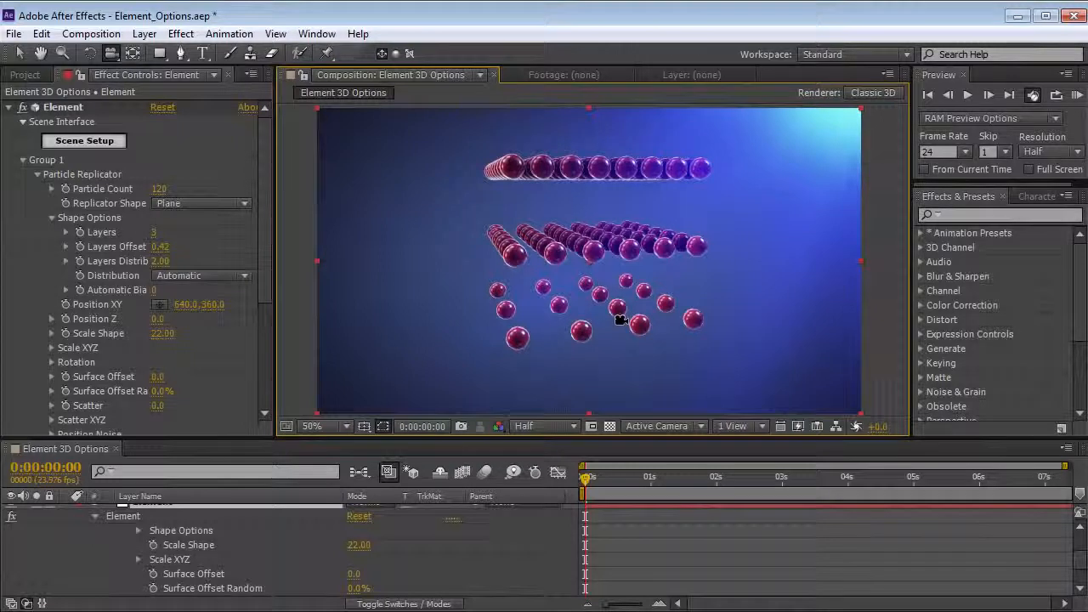
- Set Layers Distribution back to 1 and Layers back to 1
click(160, 261)
text(1)
key(shift+Tab)
key(shift+Tab)
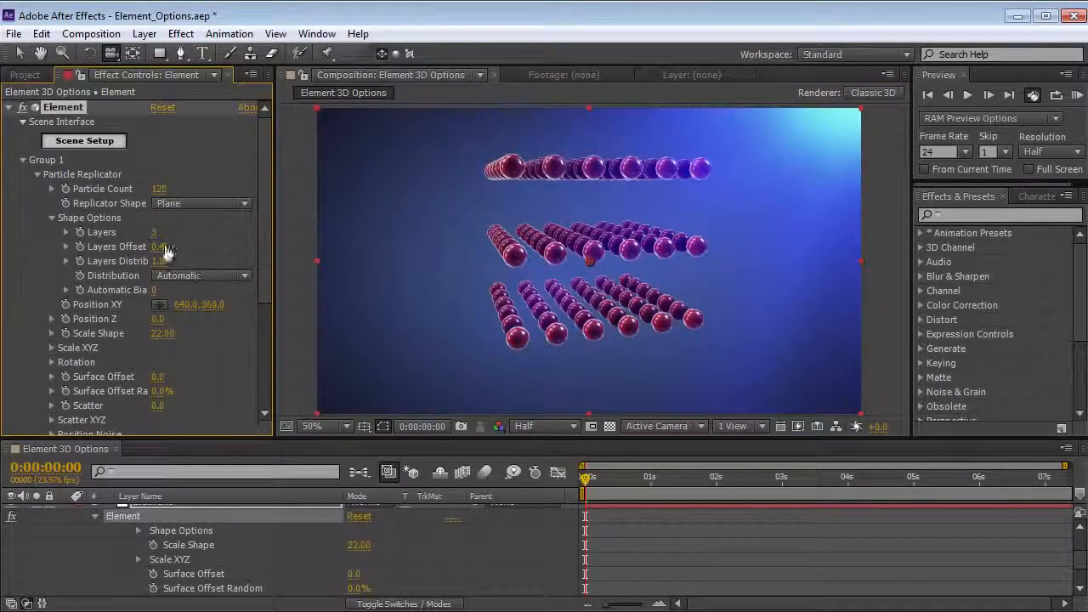
text(1)
key(Return)
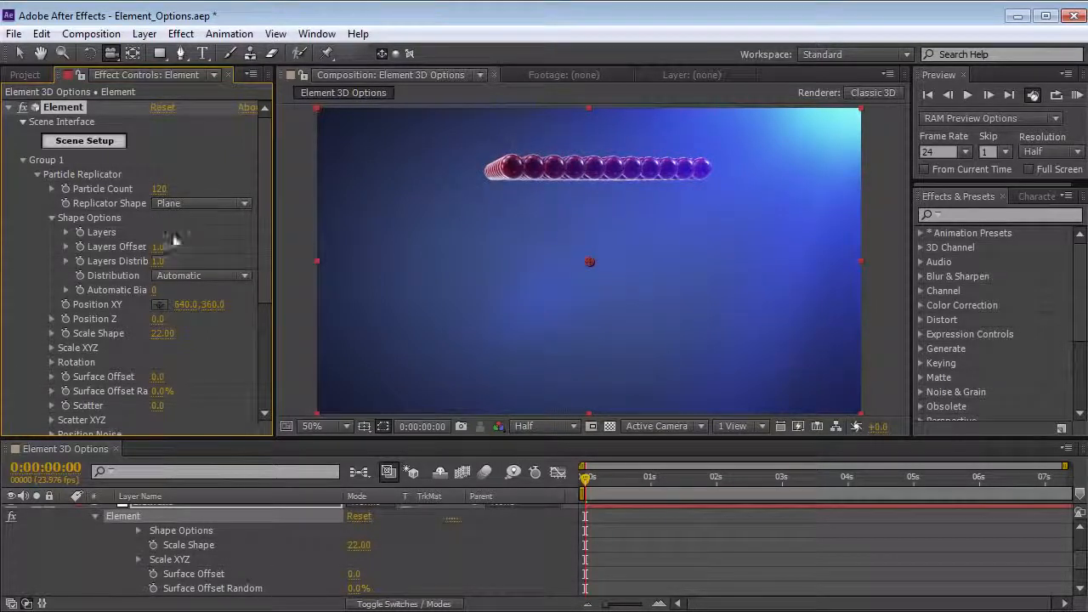
- Change the replicator shape to Sphere with a Particle Count of 560 and a Scale Shape of 16
click(191, 207)
click(199, 277)
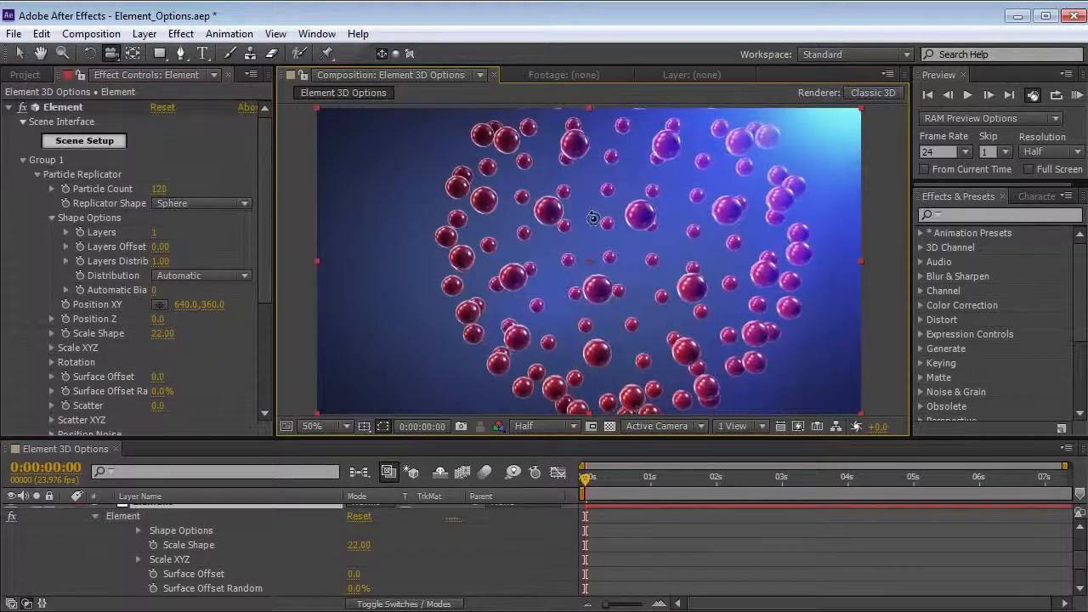
drag(160, 188, 188, 185)
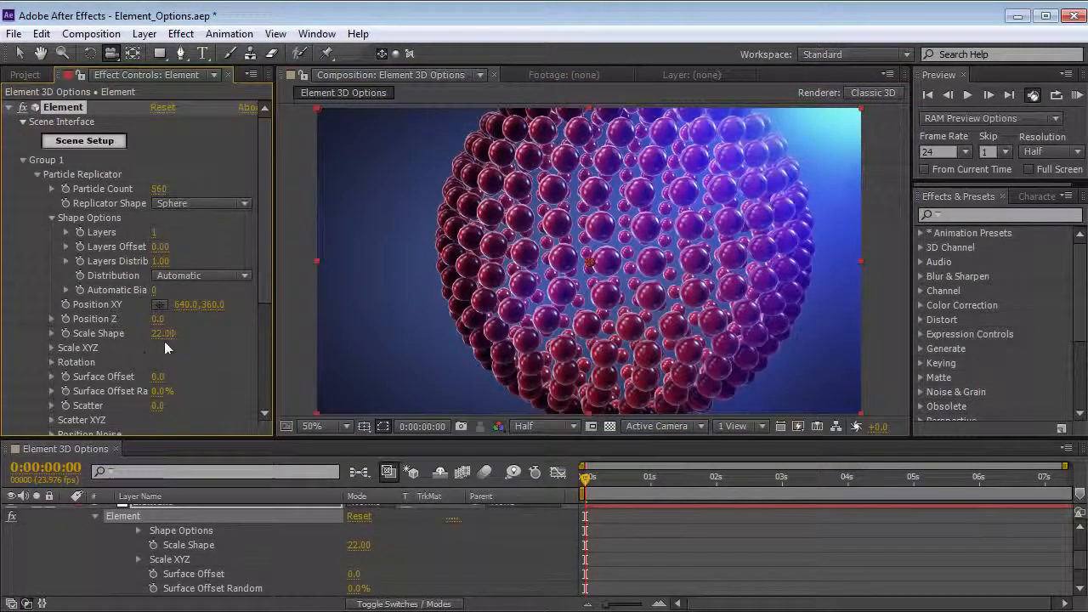
drag(161, 340, 152, 341)
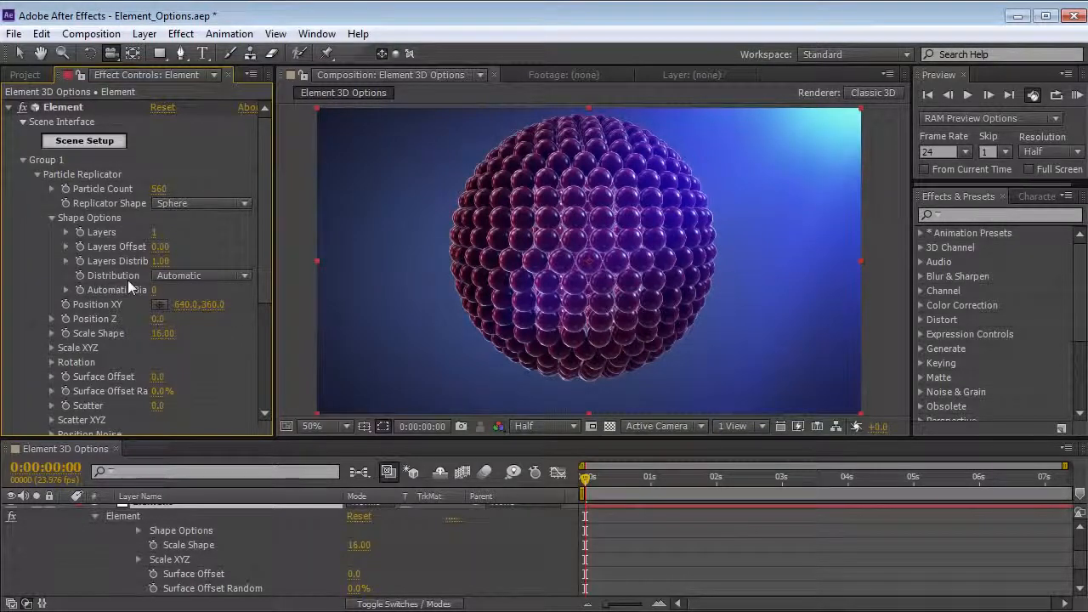
- Keep the sphere's Distribution on Automatic and raise the Particle Count to 850, checking it from another angle
click(197, 276)
click(198, 293)
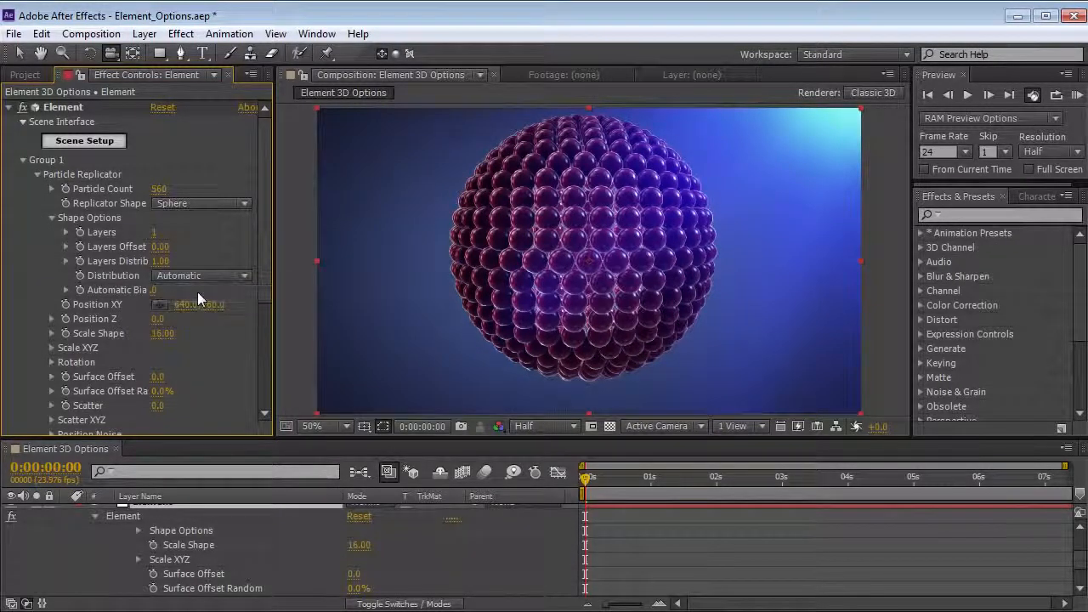
drag(158, 189, 195, 188)
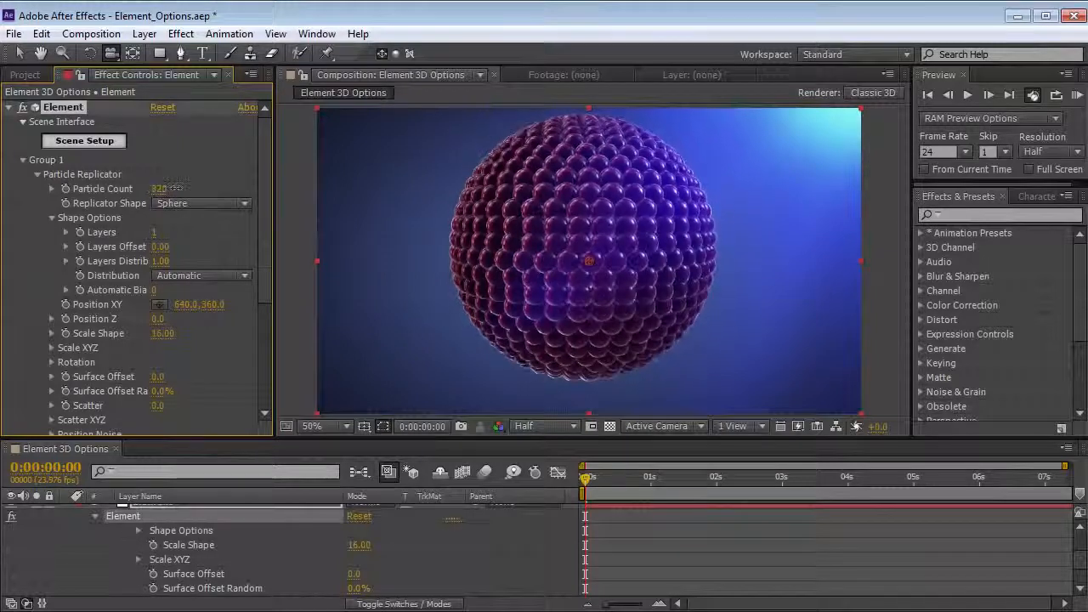
drag(562, 197, 595, 147)
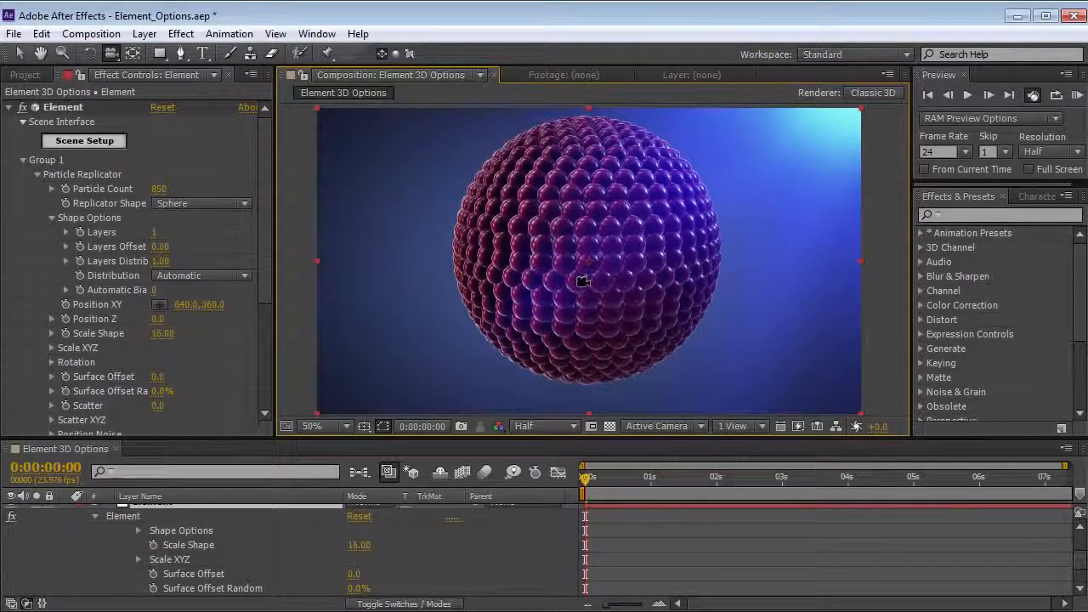
- Switch the sphere's Distribution to Set Rows and raise Rows to 8
click(197, 275)
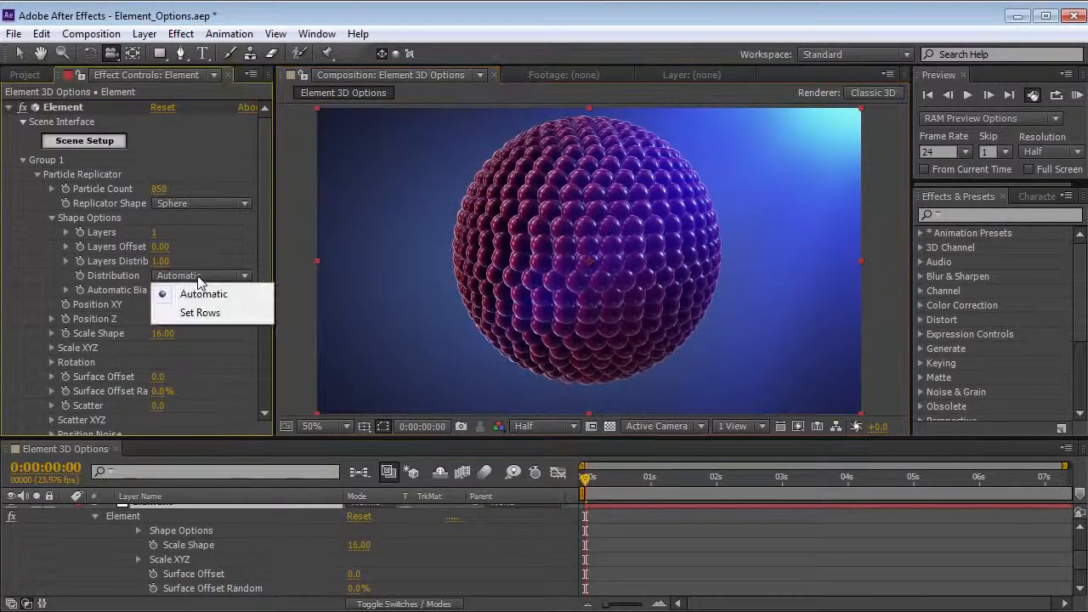
click(201, 313)
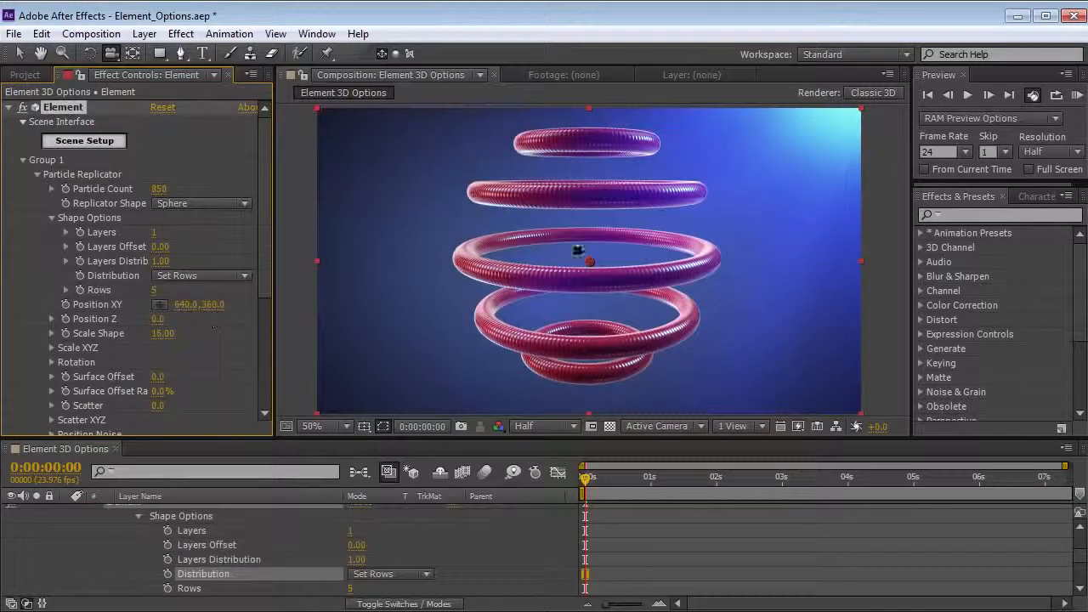
mouse_move(559, 318)
mouse_down()
mouse_move(568, 350)
mouse_move(564, 297)
mouse_move(562, 314)
mouse_up()
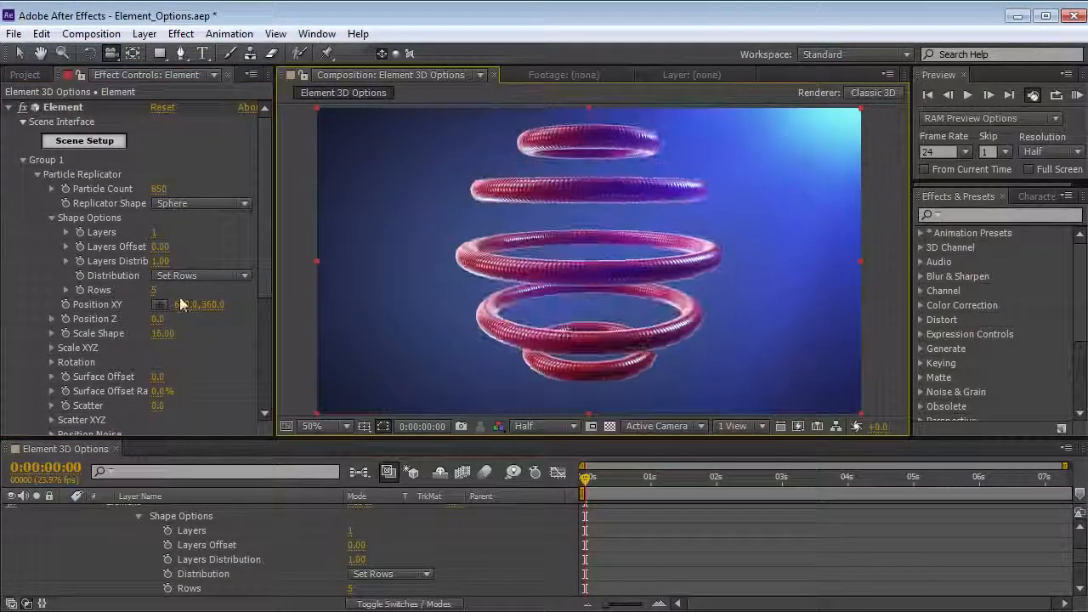
drag(158, 291, 161, 290)
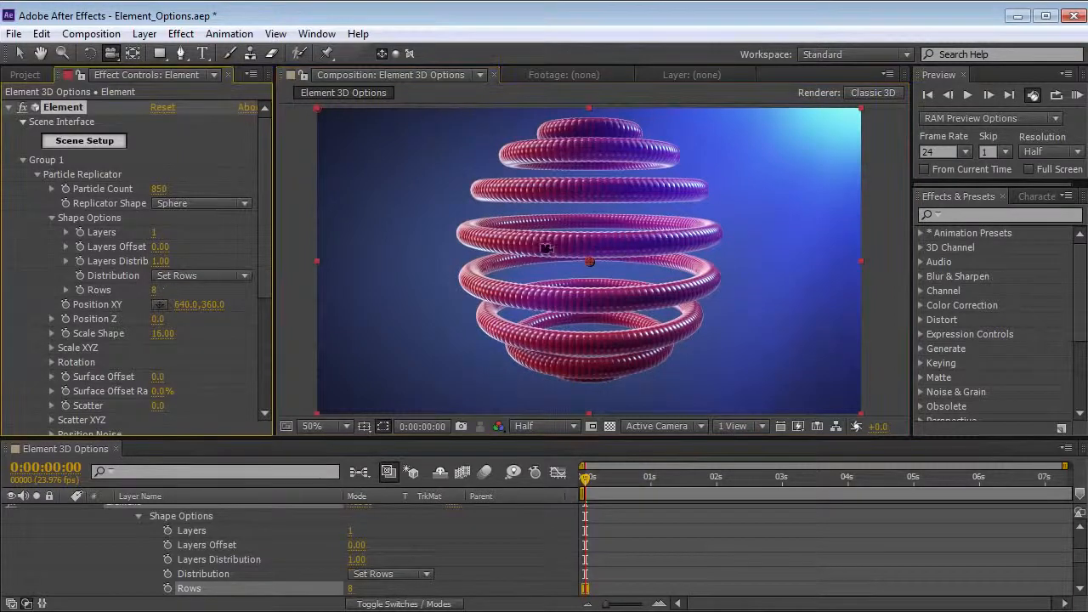
- Try Position Noise on the sphere's rows with Amount 83.3 and Noise Scale 0.3, and undo the changes
drag(266, 233, 264, 284)
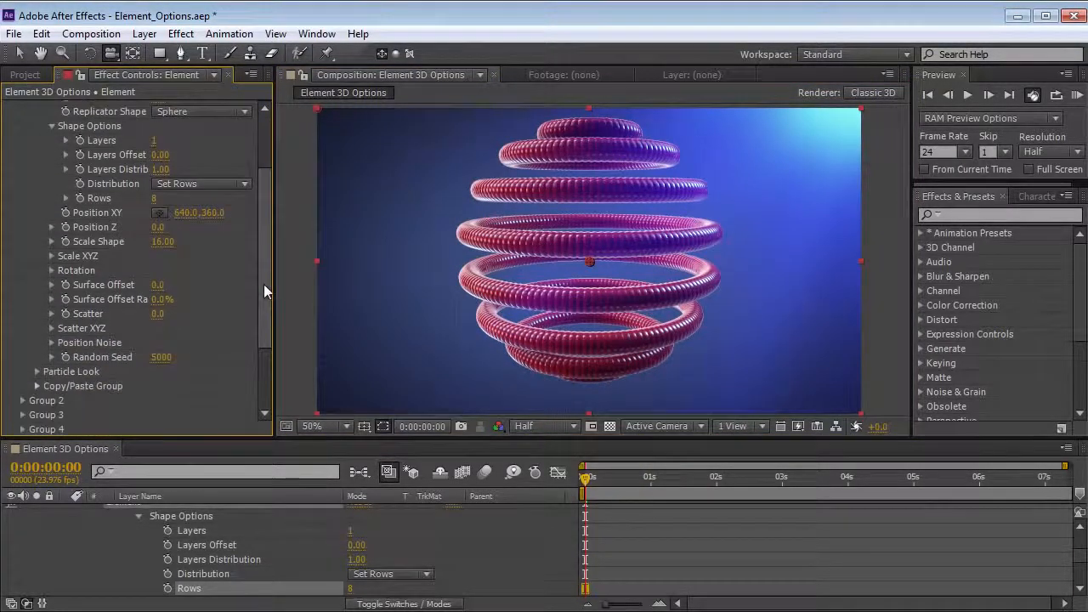
click(52, 343)
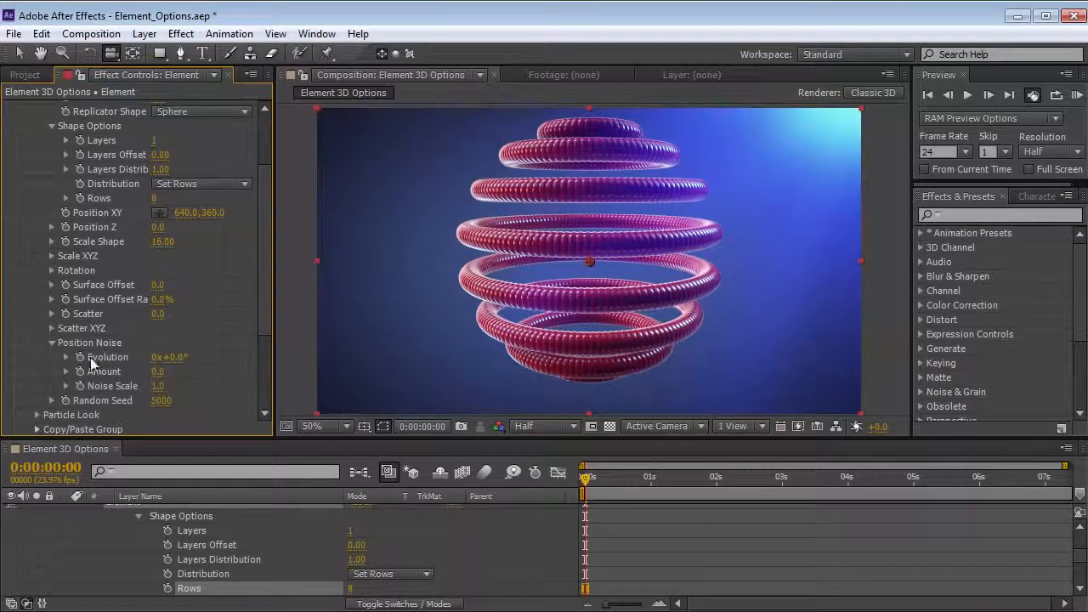
drag(158, 373, 349, 373)
drag(158, 387, 97, 387)
drag(162, 372, 650, 352)
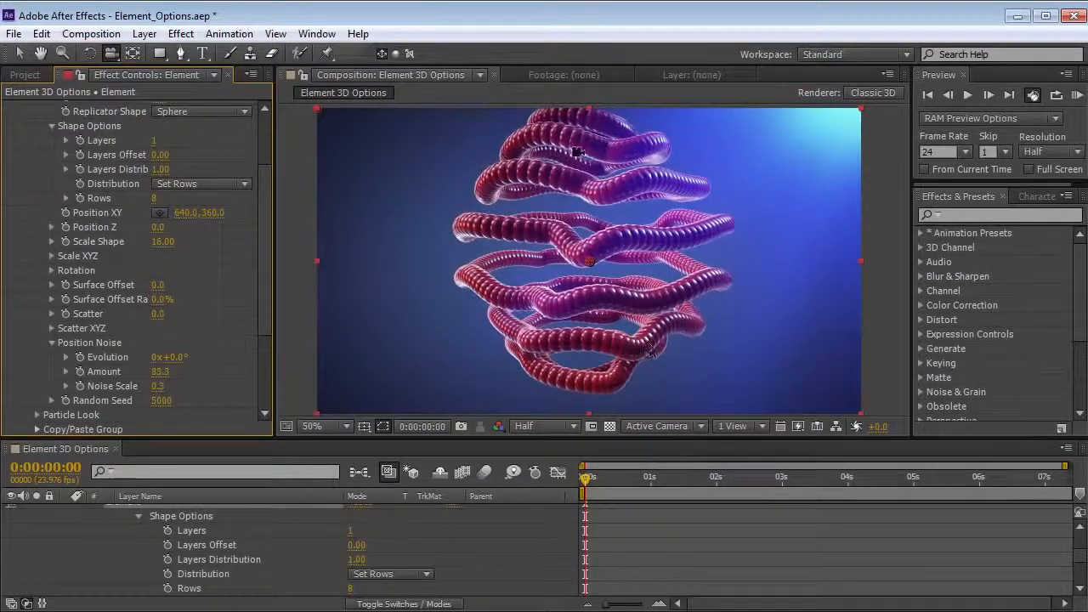
key(ctrl+z)
key(ctrl+z)
key(ctrl+z)
key(ctrl+z)
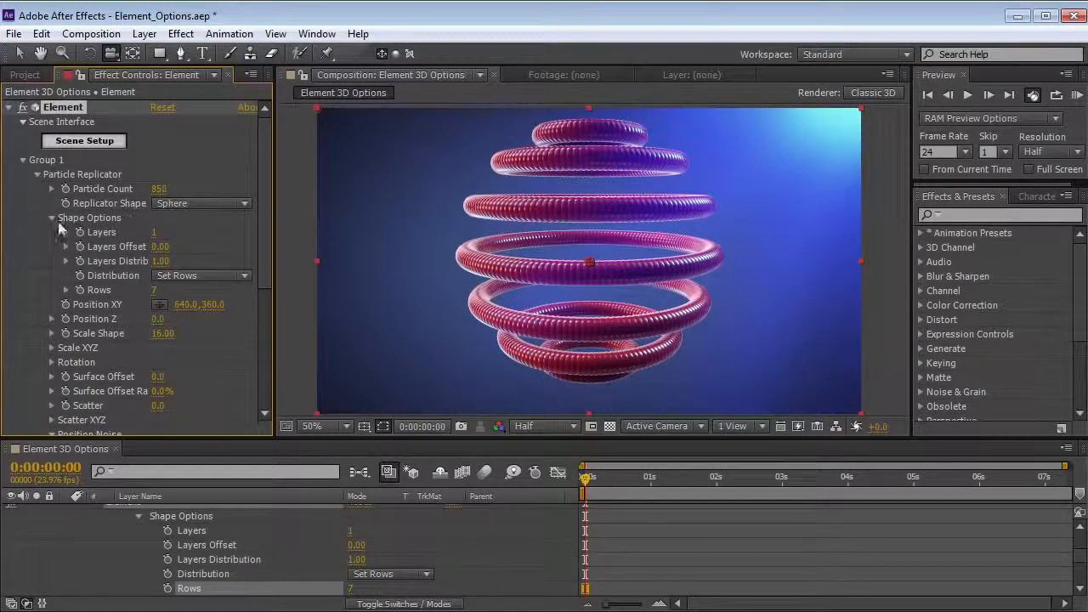
- Collapse Shape Options and Position Noise, change the replicator shape to 3D Grid, and orbit around the grid
click(52, 219)
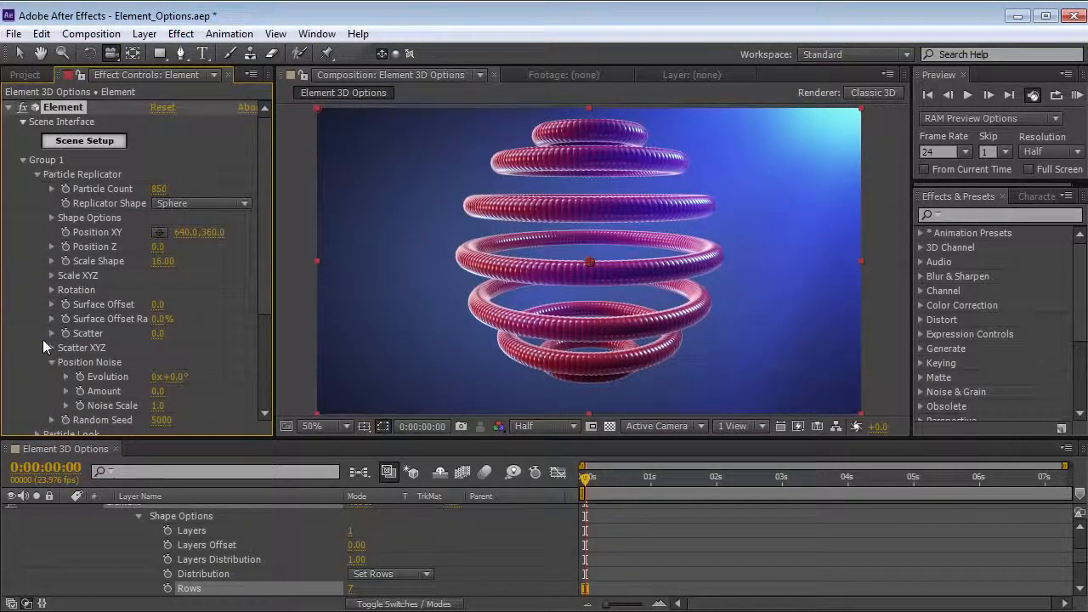
click(52, 362)
click(195, 203)
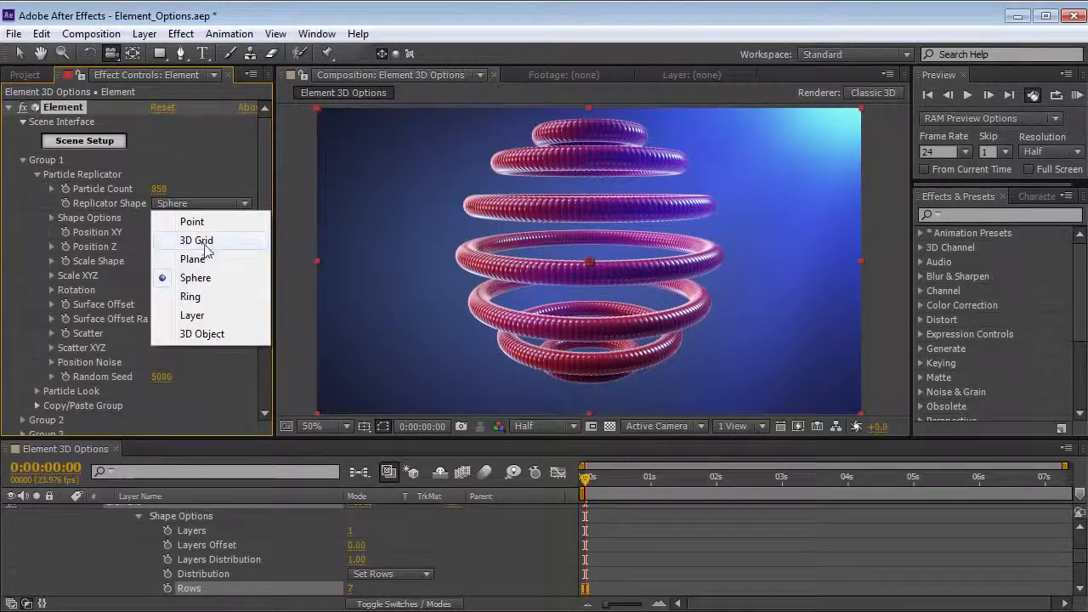
click(201, 242)
drag(573, 233, 587, 270)
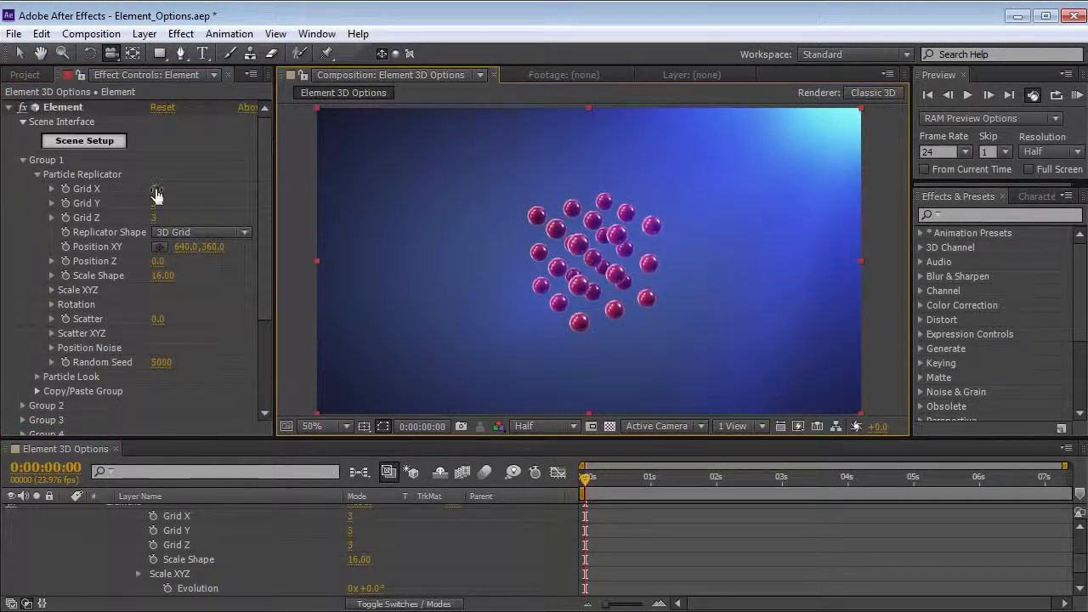
drag(516, 225, 585, 304)
- Set Grid X, Grid Y and Grid Z to 25 to build a dense cube of spheres
click(159, 188)
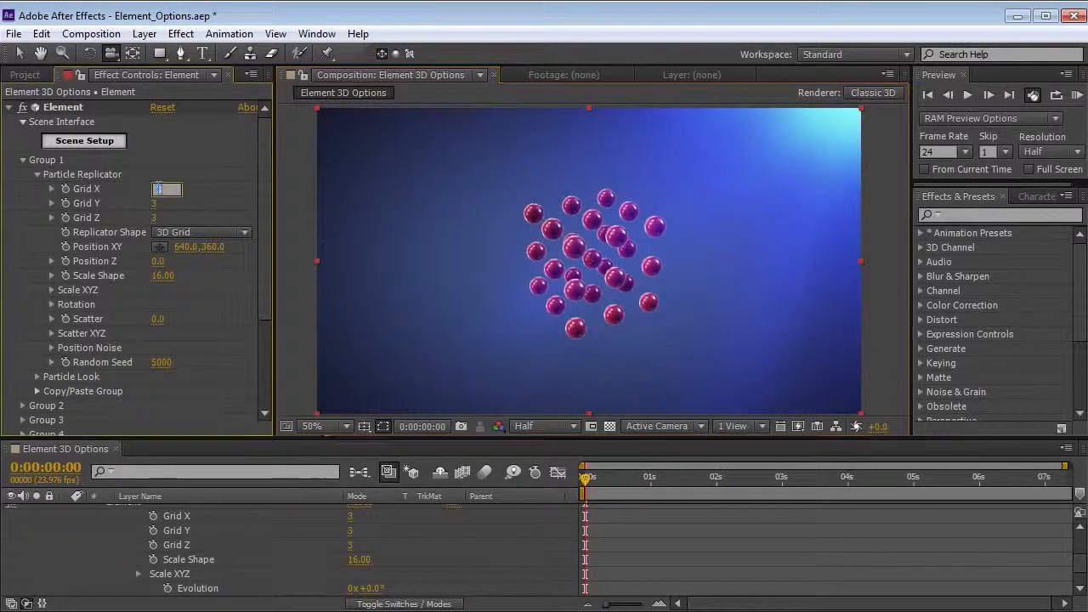
text(25)
key(Tab)
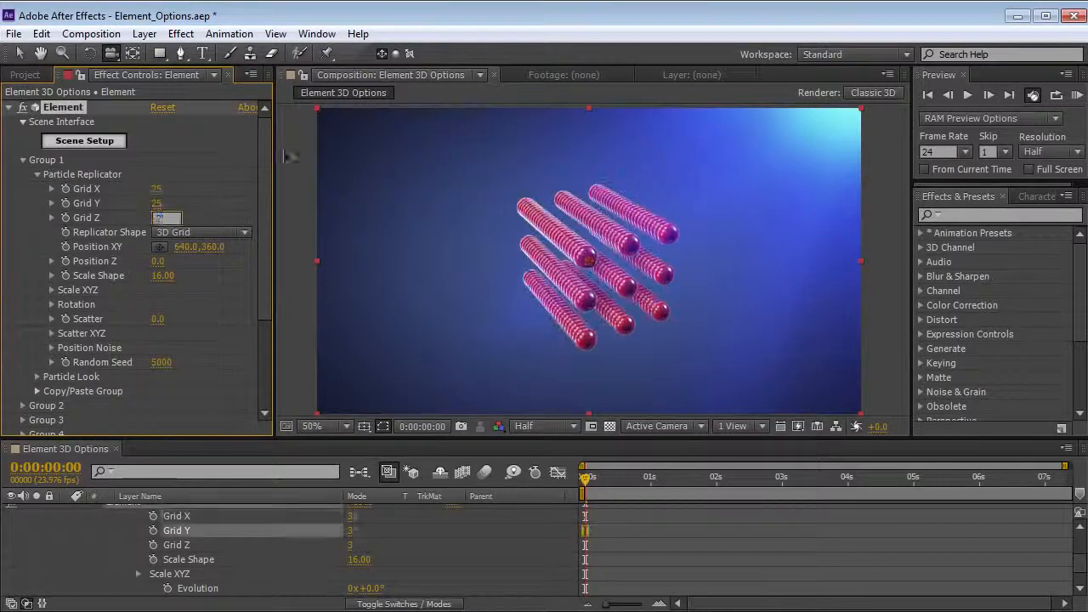
text(25)
key(Tab)
text(25)
key(Return)
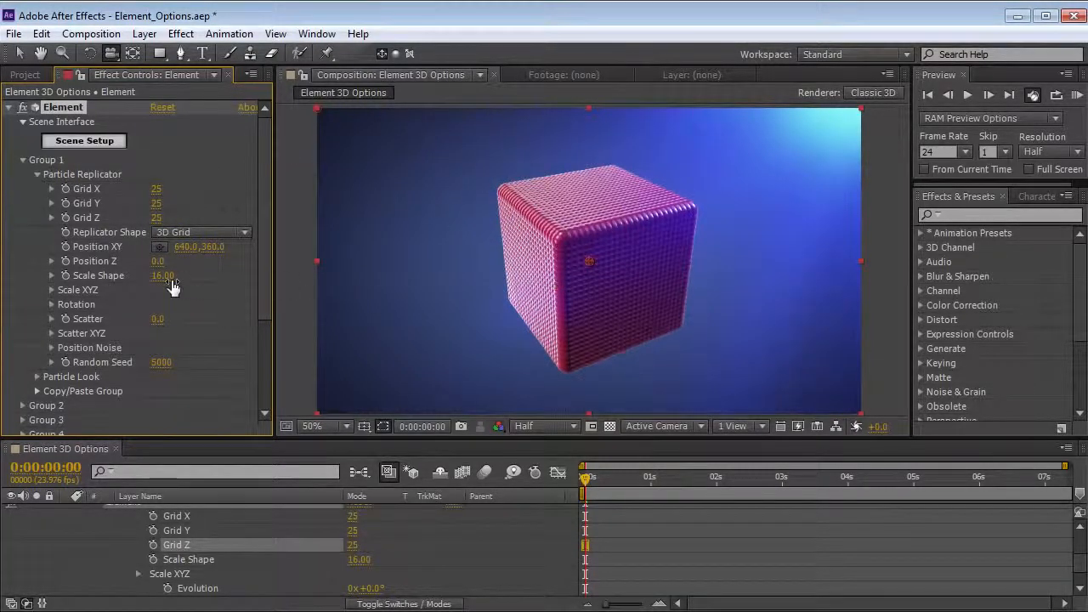
- Set Grid X, Grid Y and Grid Z to 10 and adjust Scale Shape to 37 to space out the cube
drag(163, 276, 536, 241)
click(157, 189)
text(10)
key(Tab)
text(10)
key(Tab)
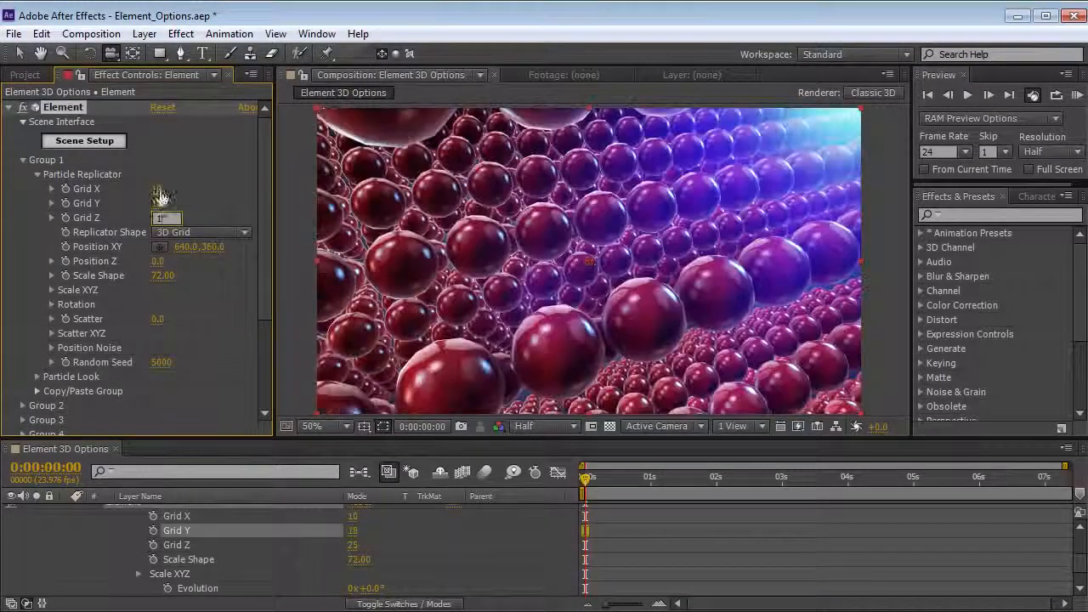
text(10)
key(Return)
key(F2)
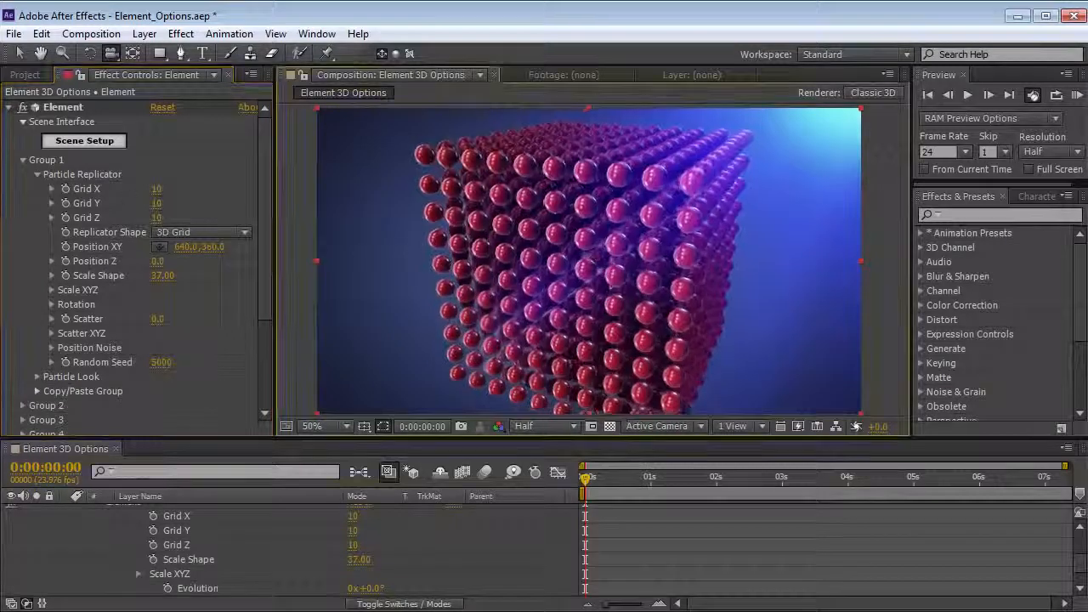
- Reduce Grid Y to 2 and orbit the camera around the two flat layers of spheres
mouse_move(157, 205)
mouse_down()
mouse_move(143, 205)
mouse_move(158, 205)
mouse_up()
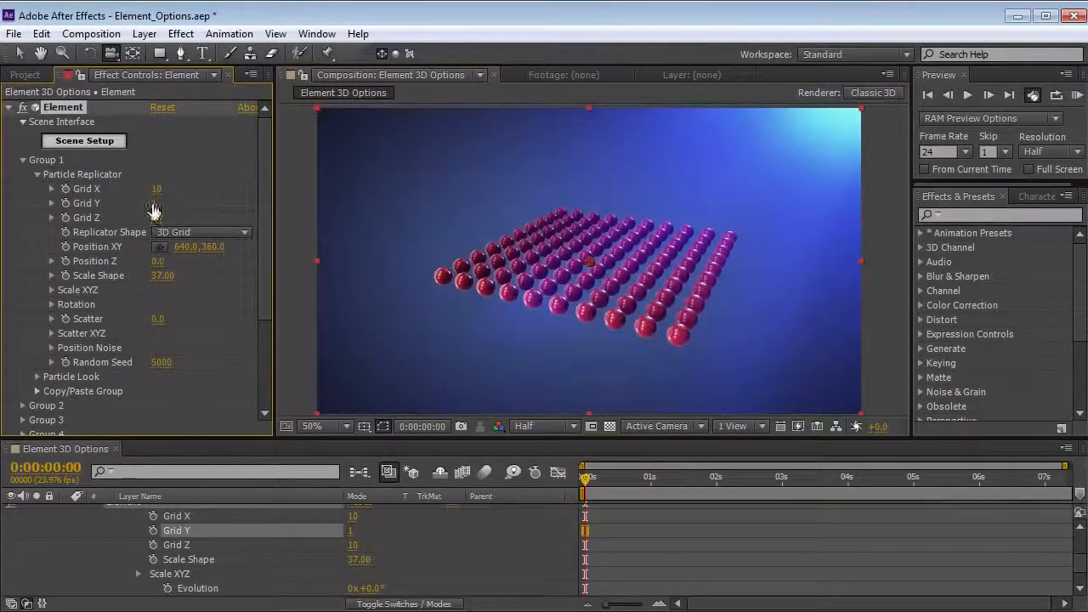
drag(574, 306, 474, 286)
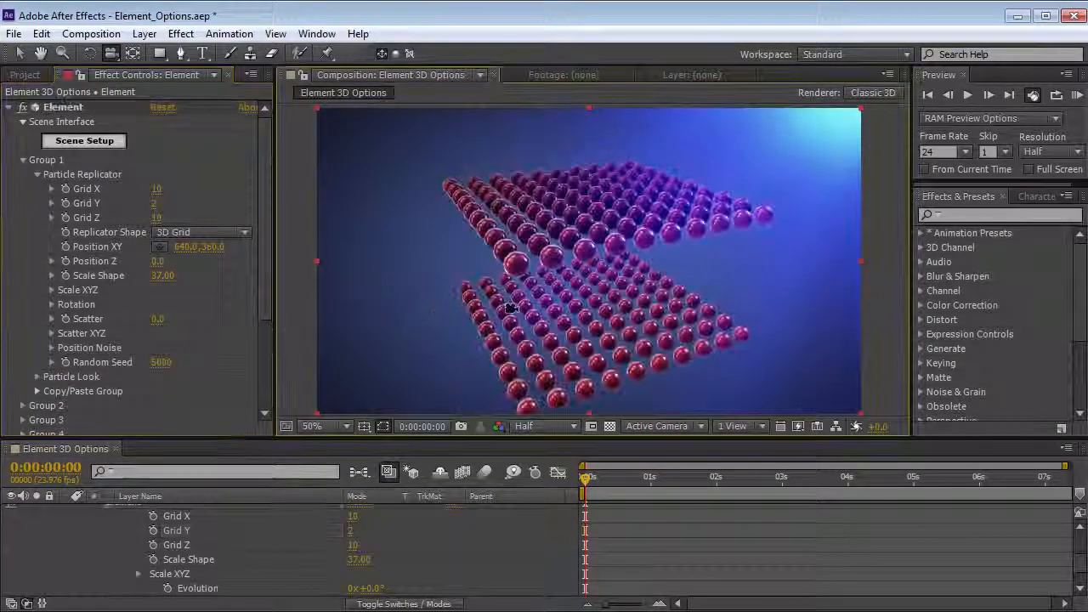
- Reduce Grid Z to 4 and raise Grid X to 36 so the spheres form dense rows
drag(155, 217, 132, 218)
drag(654, 267, 600, 282)
drag(157, 190, 175, 185)
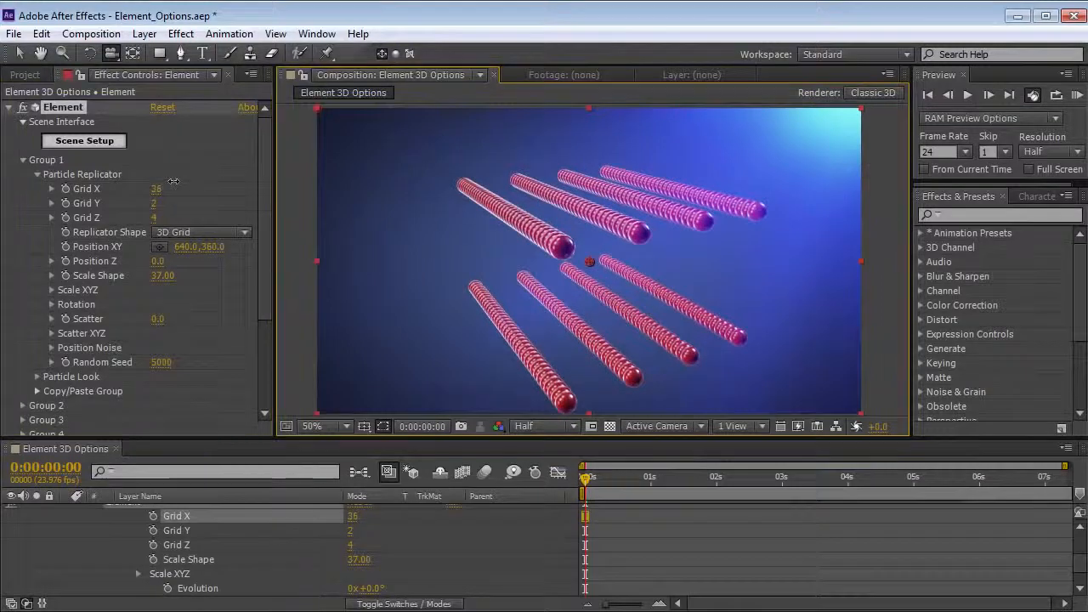
- Try a Position Noise Amount of about 41 on the rows, and undo both the noise and the Grid X increase
drag(260, 223, 265, 293)
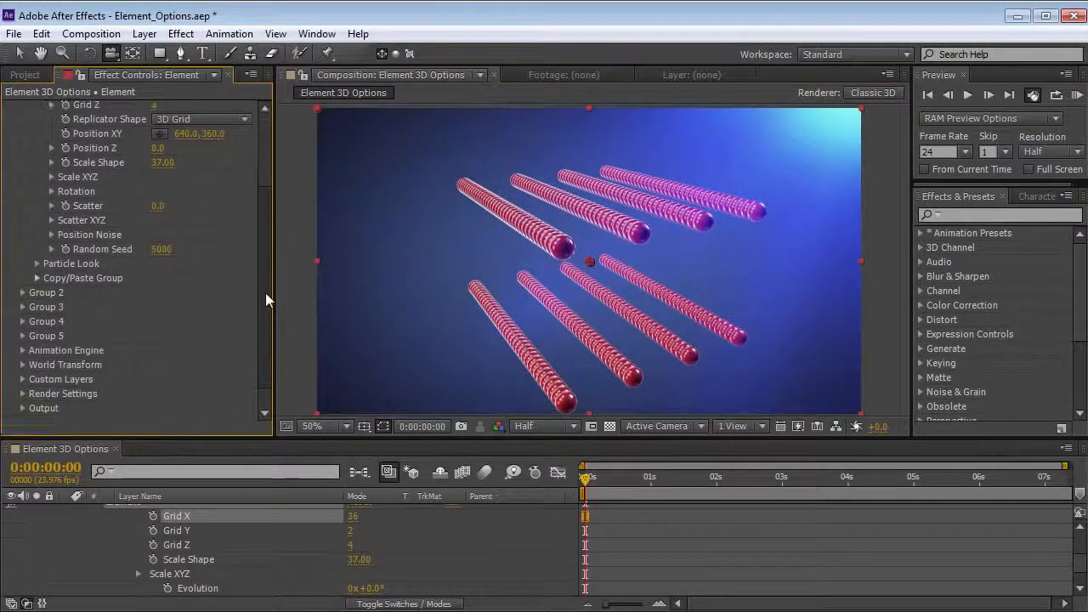
click(52, 235)
mouse_move(161, 264)
mouse_down()
mouse_move(297, 292)
mouse_move(360, 199)
mouse_up()
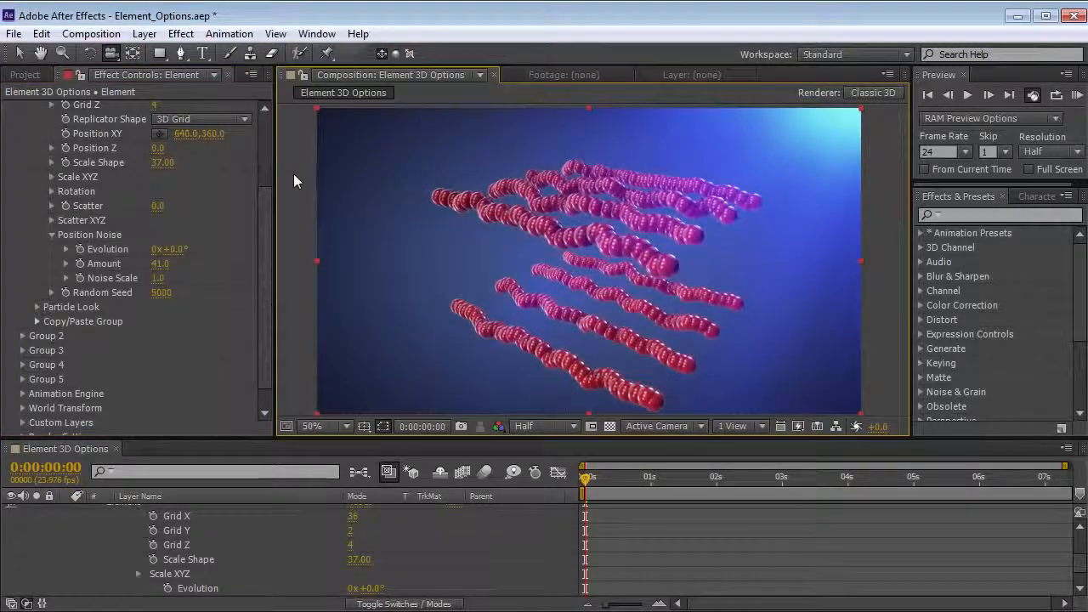
key(ctrl+z)
key(ctrl+z)
- Change Group 1's Replicator Shape from 3D Grid to Ring and review the remaining shape options
drag(265, 253, 203, 177)
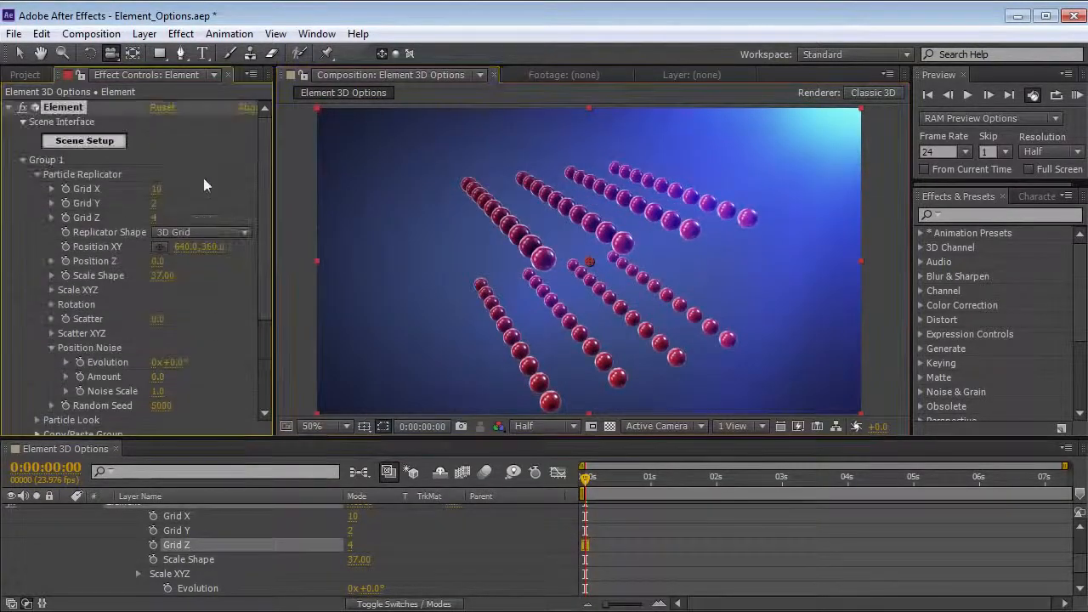
click(196, 232)
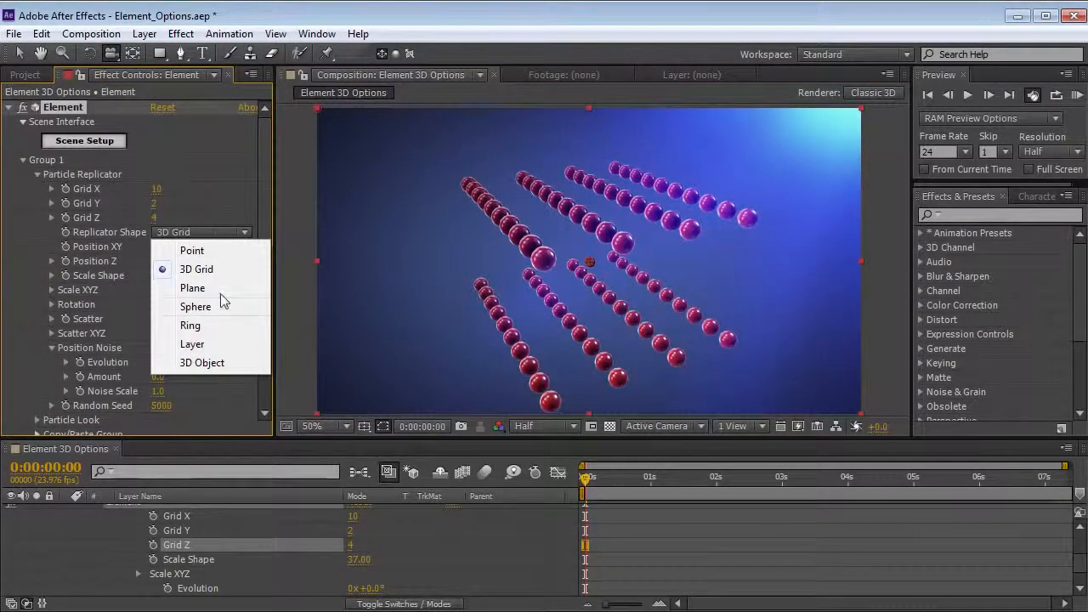
click(217, 328)
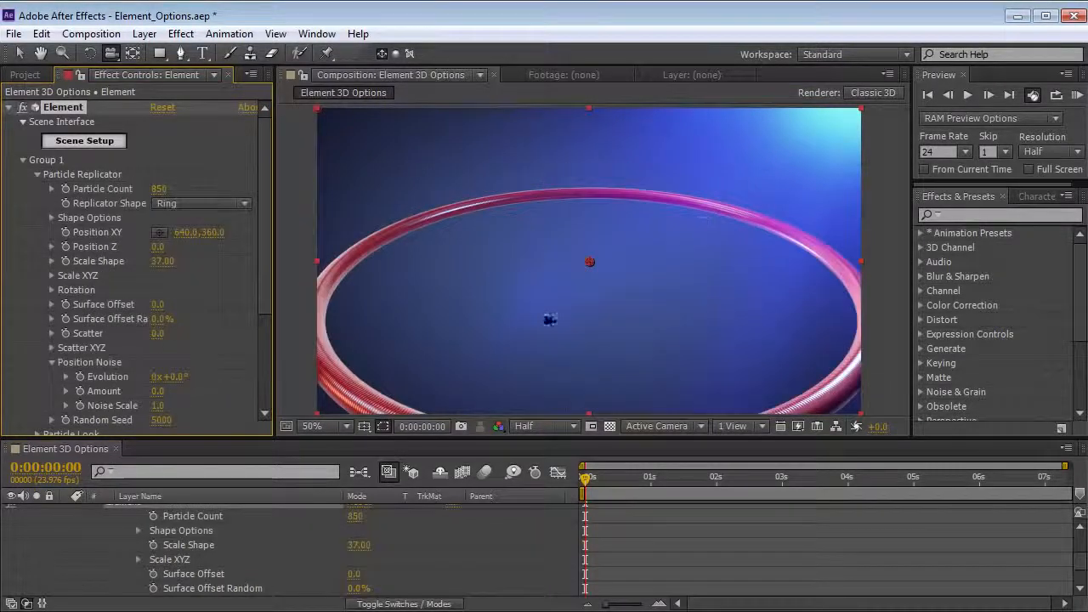
click(190, 204)
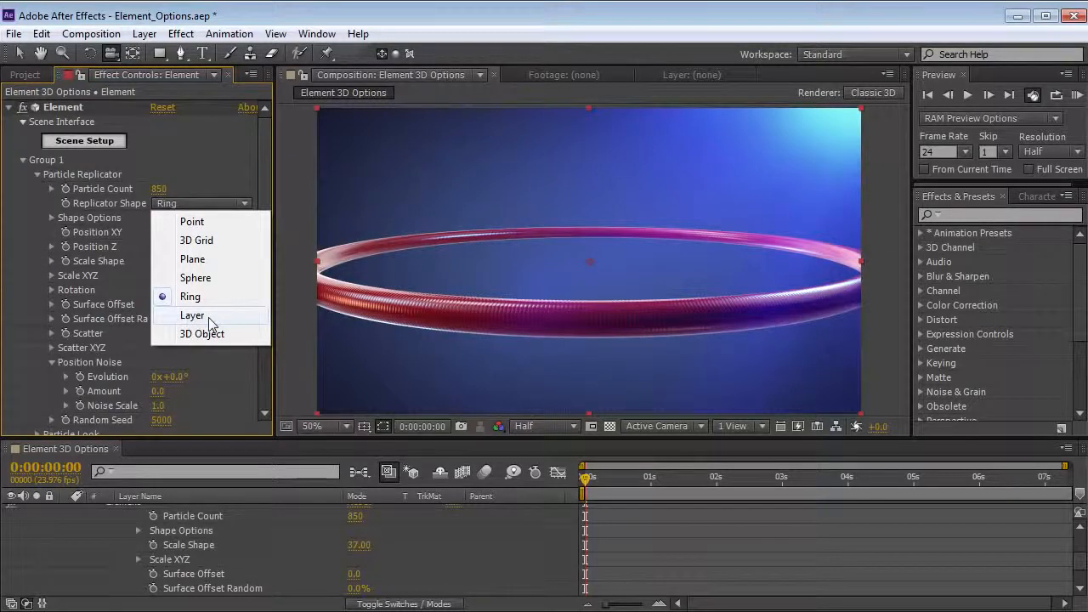
click(648, 538)
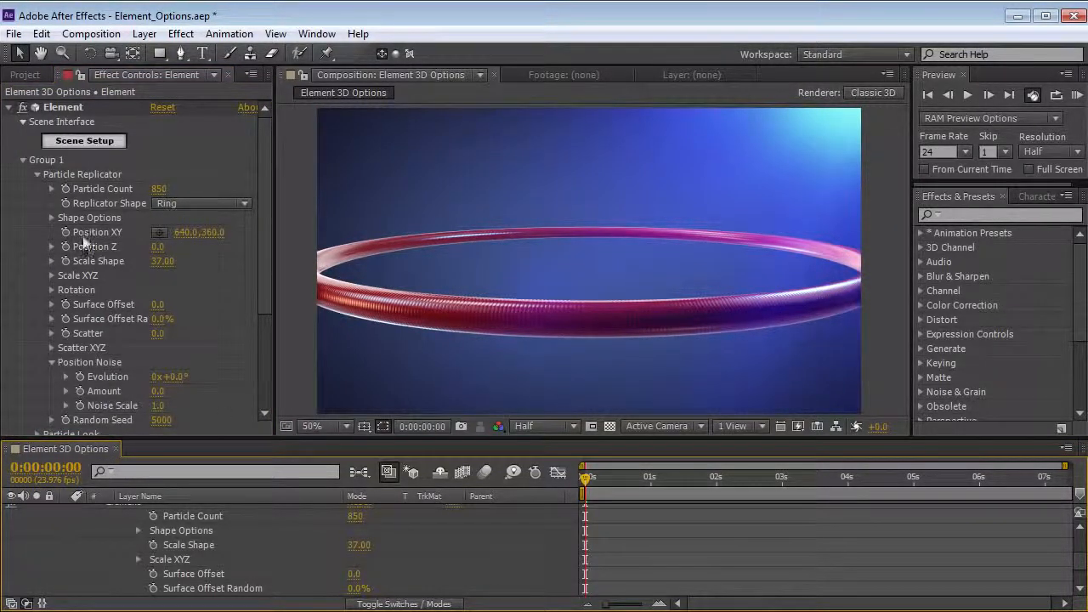
- Create a new solid layer with the default settings above the existing layers
click(144, 34)
mouse_move(164, 51)
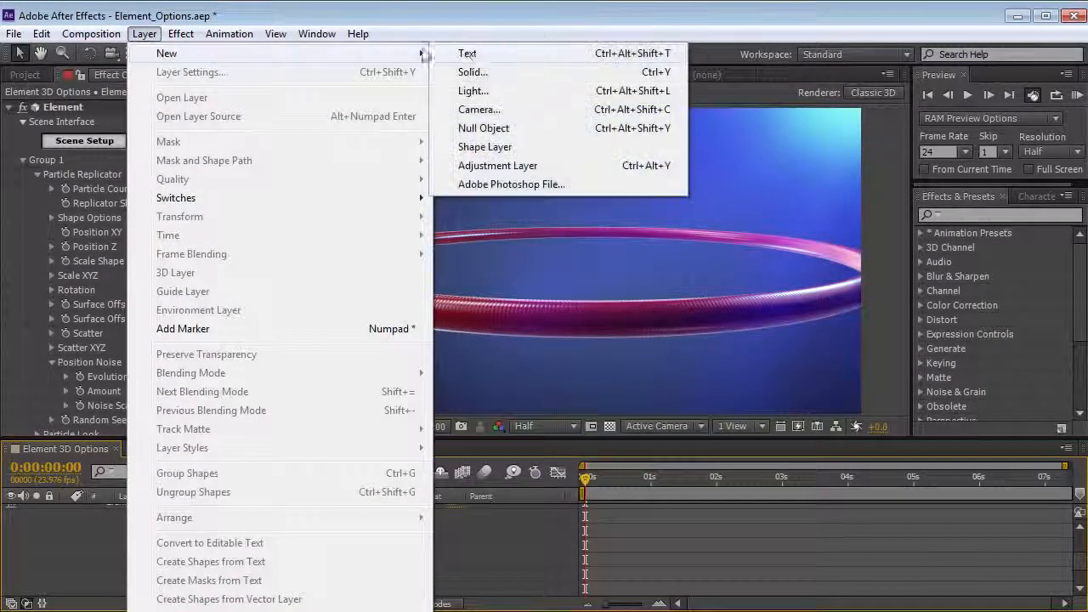
click(467, 72)
key(Return)
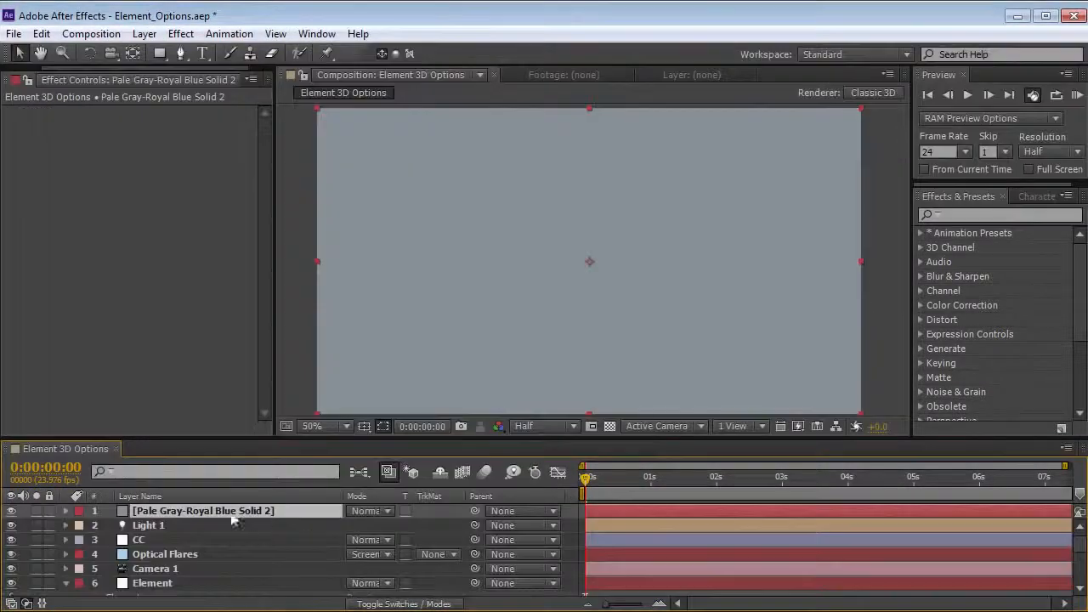
- Draw a closed, irregular curved mask with the Pen tool across the middle of the new solid
click(396, 188)
drag(445, 152, 510, 167)
mouse_move(581, 203)
mouse_down()
mouse_move(594, 235)
mouse_move(588, 222)
mouse_up()
drag(660, 201, 683, 180)
drag(758, 172, 797, 213)
drag(809, 310, 786, 316)
drag(682, 289, 671, 311)
drag(594, 382, 539, 374)
drag(500, 331, 504, 306)
drag(496, 263, 463, 267)
drag(386, 263, 371, 243)
click(395, 187)
key(v)
click(170, 512)
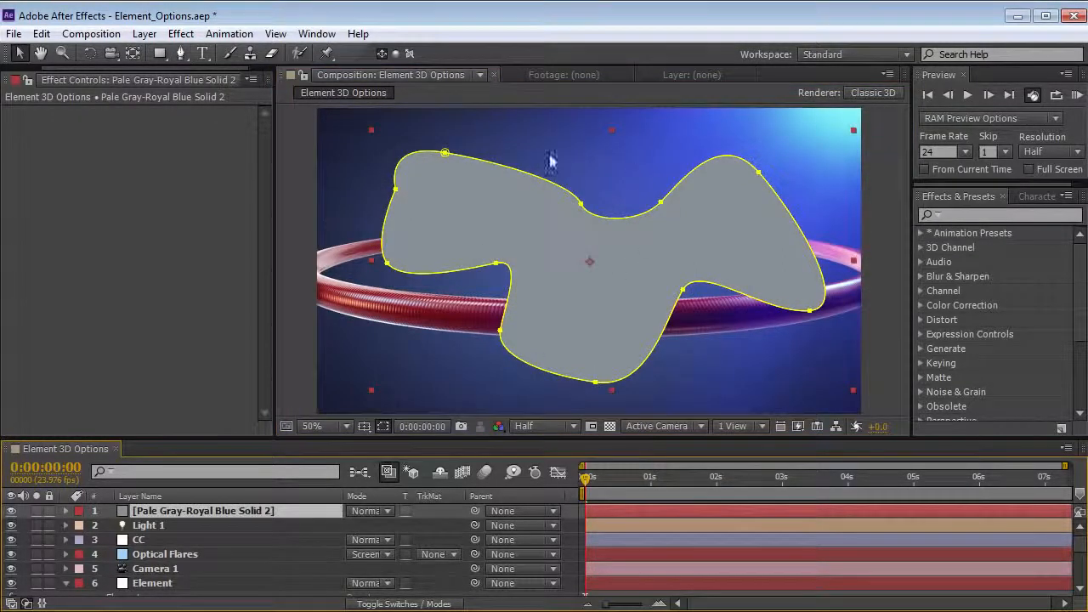
- Pre-compose the masked solid, moving all attributes into the new composition
click(148, 34)
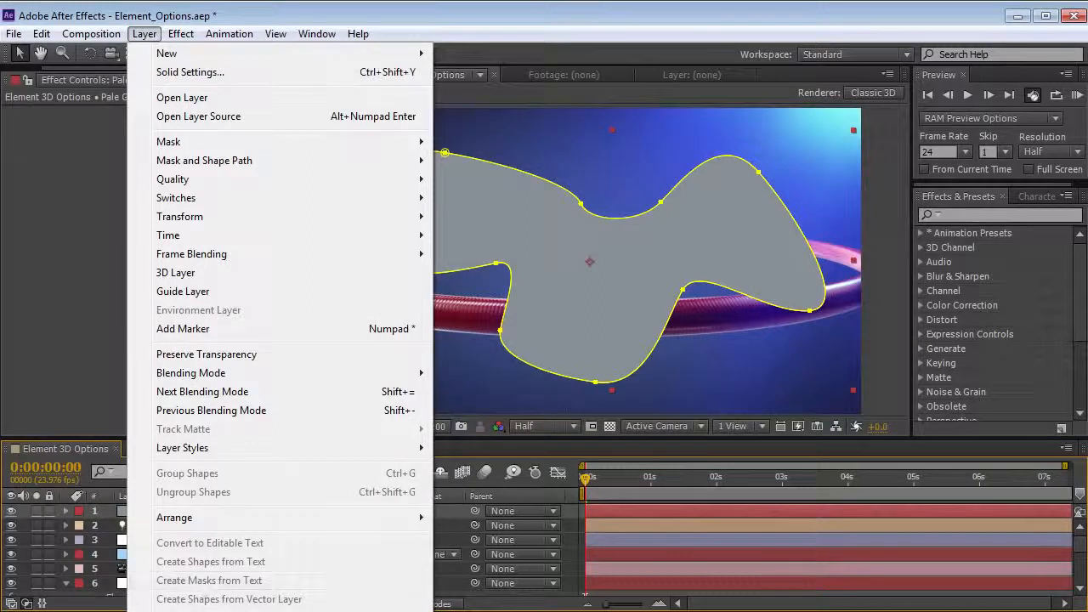
key(ctrl+shift+c)
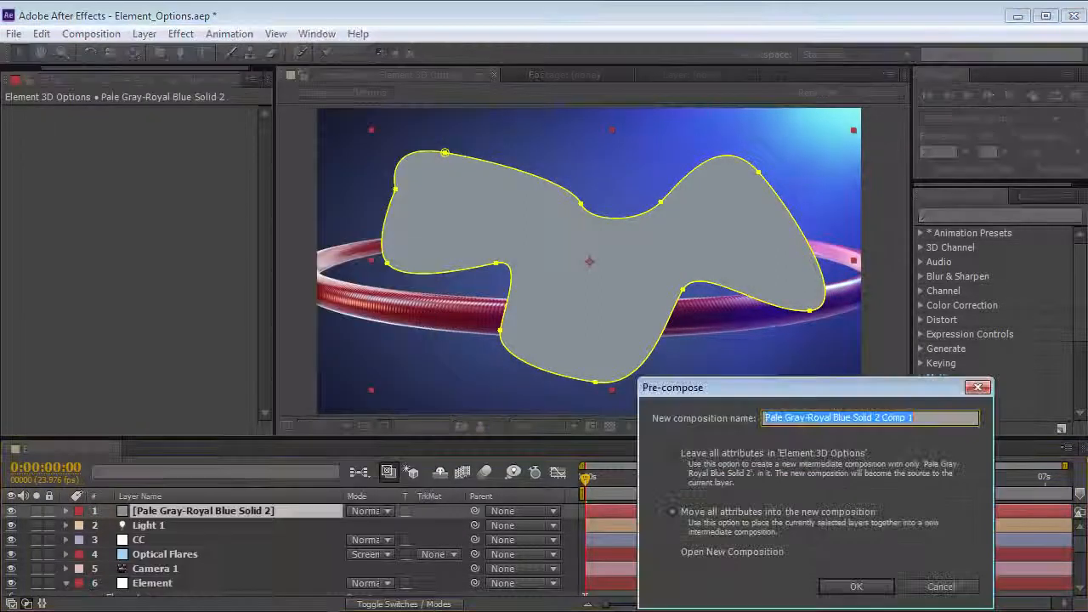
drag(710, 374, 463, 244)
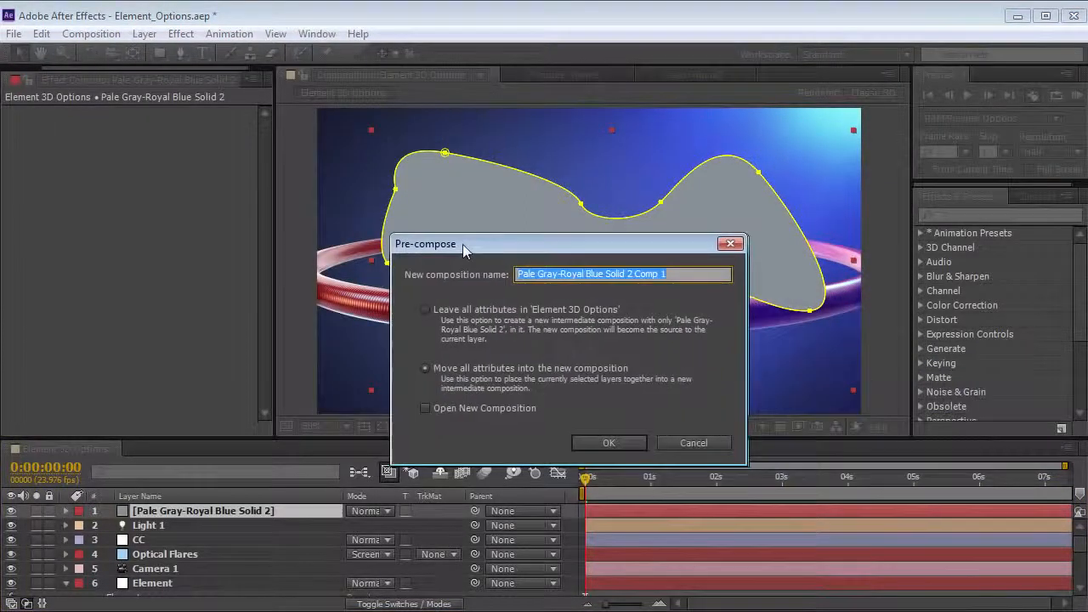
click(424, 368)
click(618, 444)
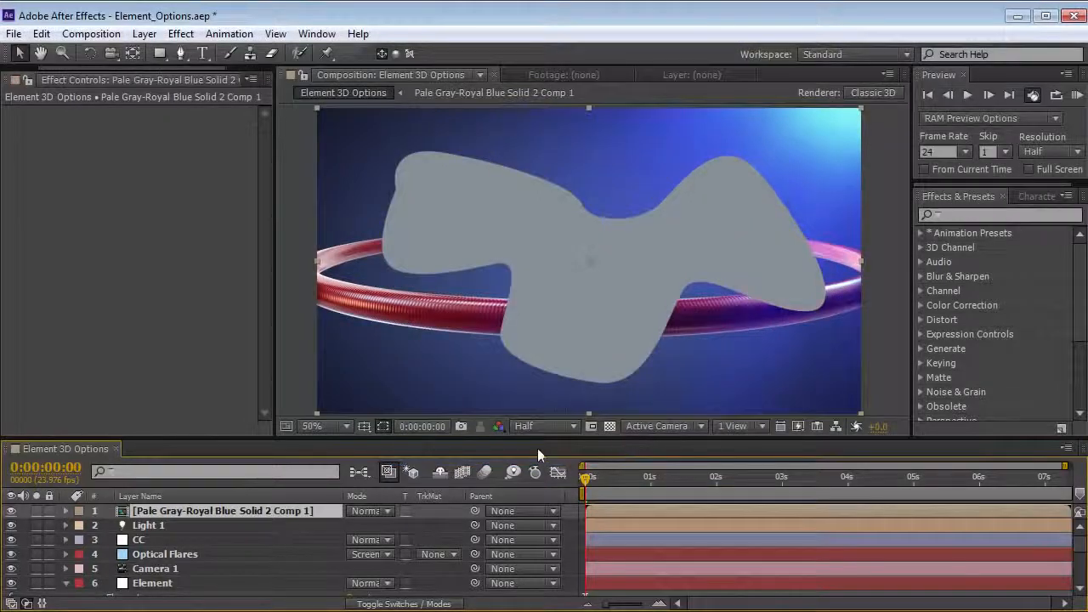
- Rename the pre-composed layer as Array and hide it
key(Return)
text(Array)
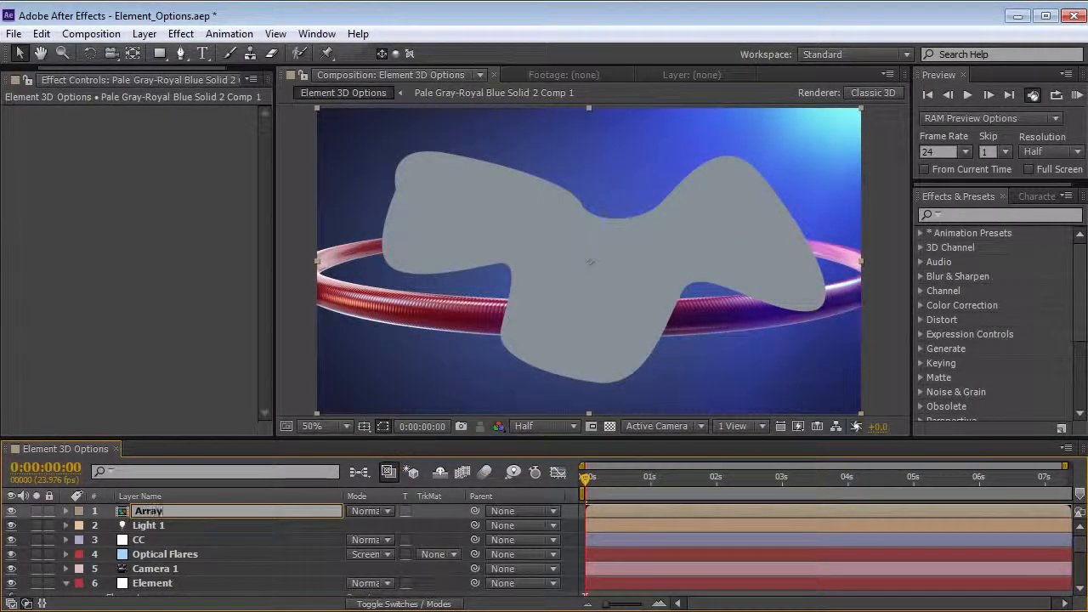
key(Return)
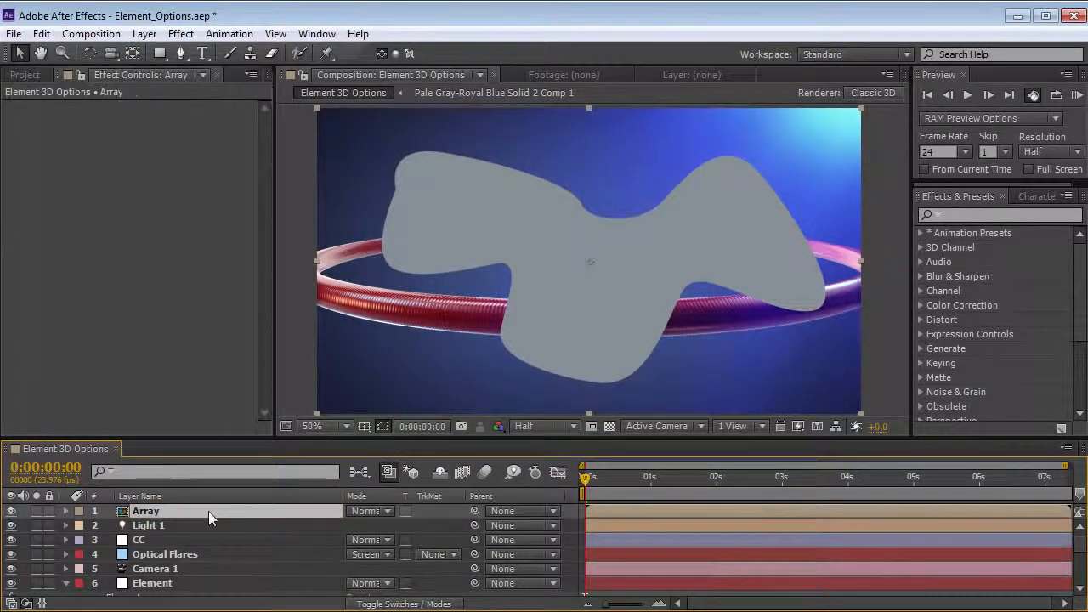
click(11, 511)
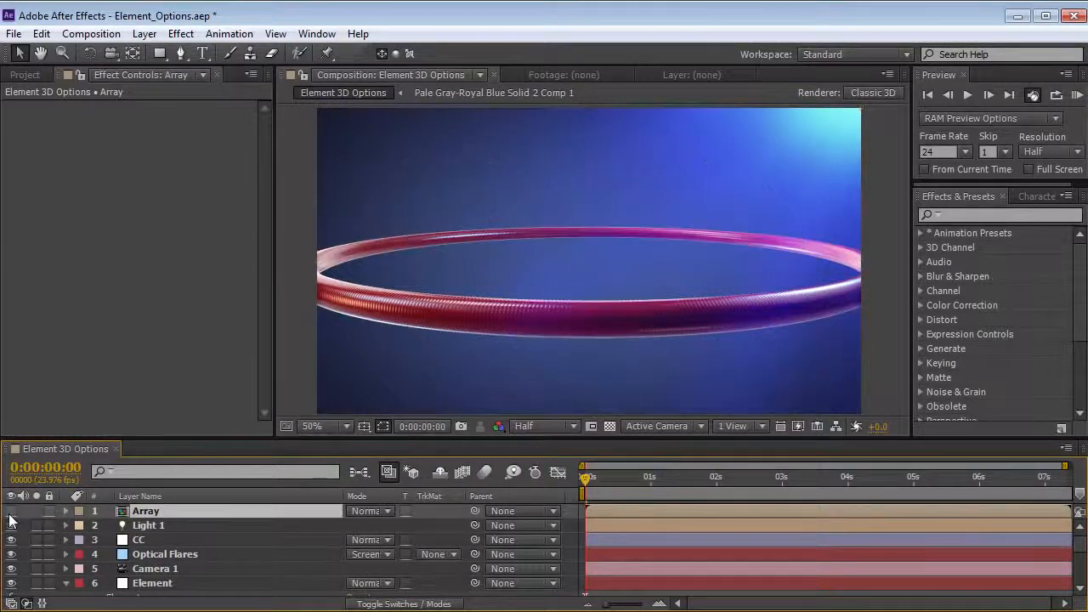
- Set the Element layer's Replicator Shape to Layer, using Array as the custom layer with Automatic distribution
click(153, 583)
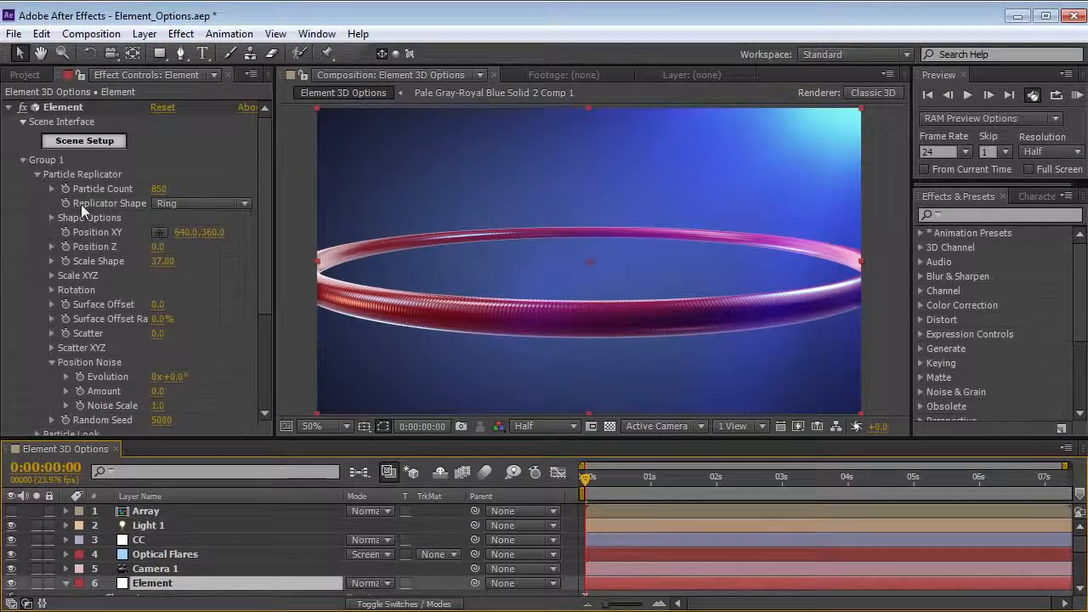
click(194, 204)
click(192, 316)
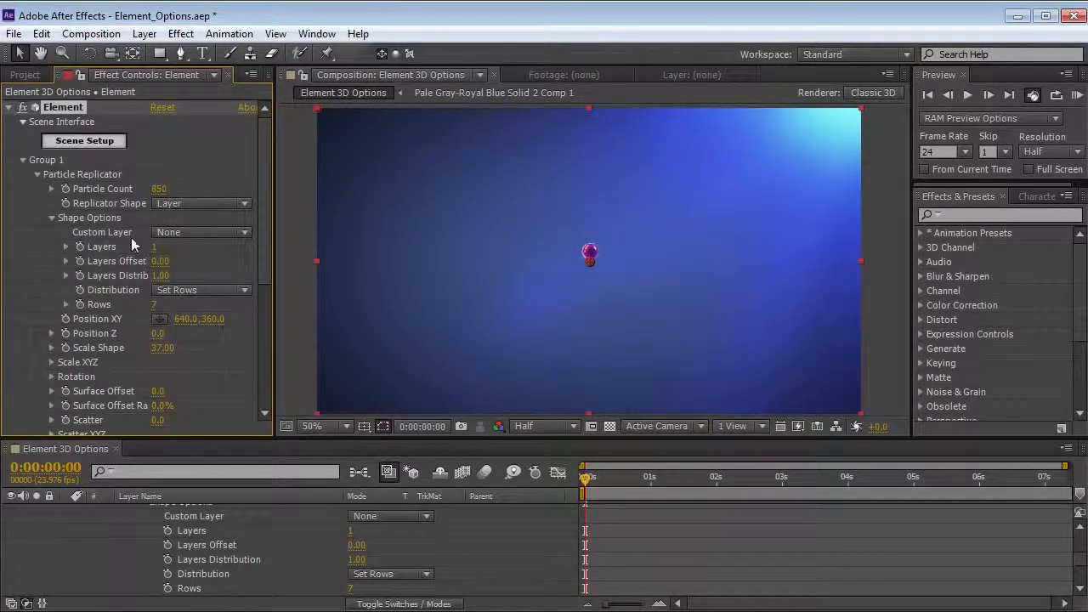
click(189, 232)
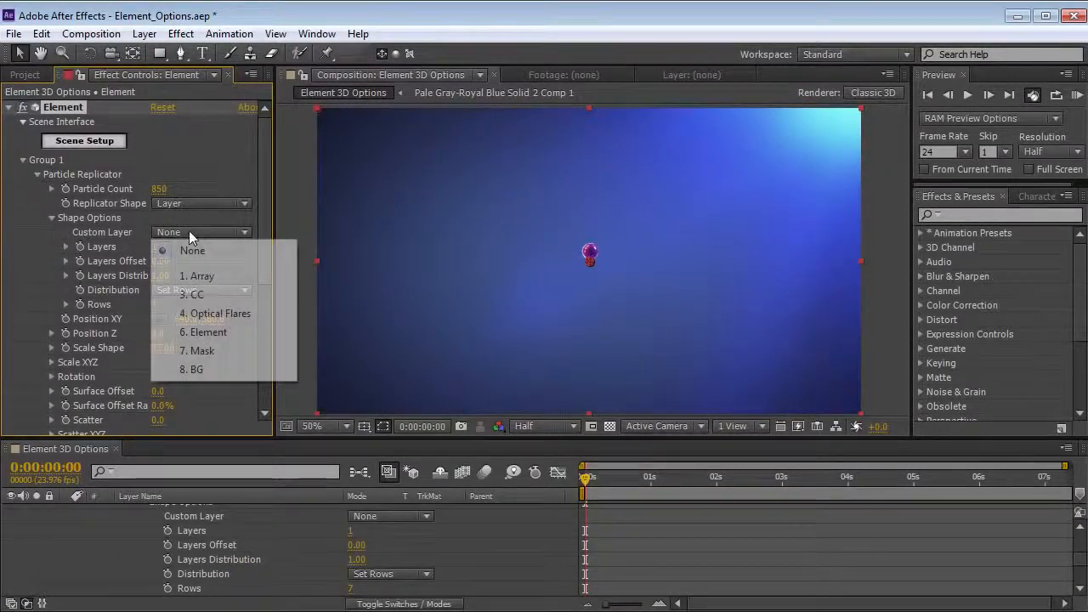
click(220, 278)
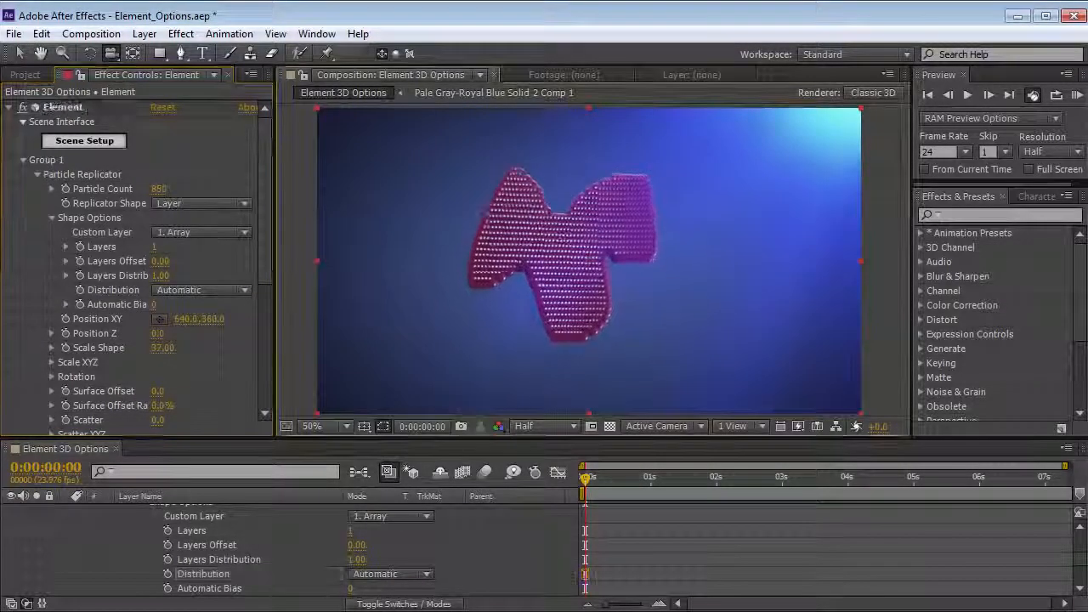
- Raise the Particle Count to 4490 to fill the Array shape, and collapse the Particle Replicator settings
drag(564, 298, 497, 291)
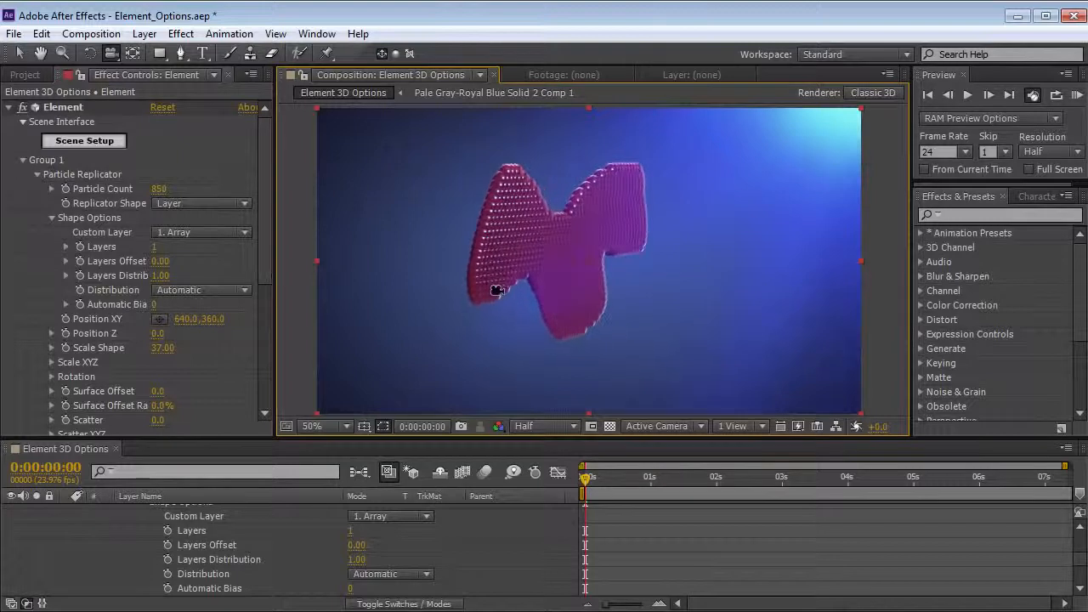
drag(157, 195, 278, 173)
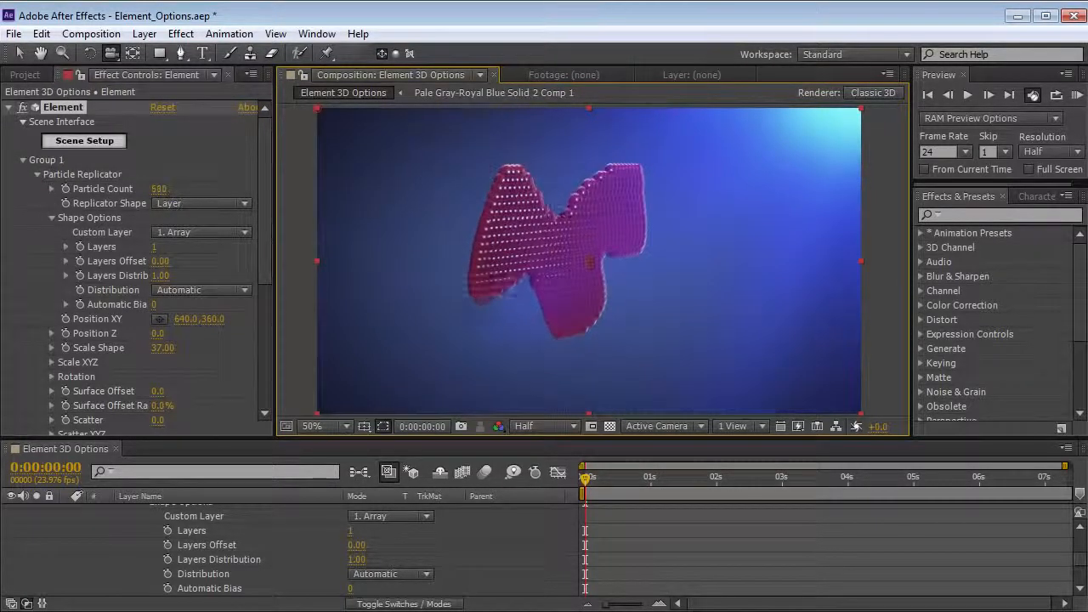
click(38, 175)
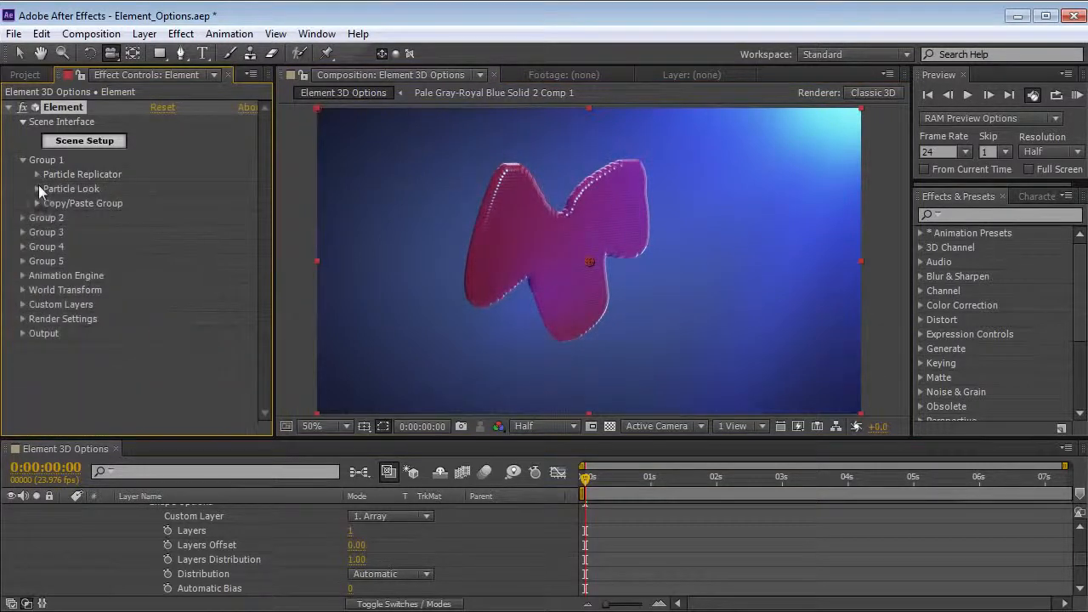
- Reduce the particle Size in Group 1's Particle Look so individual spheres separate, and collapse those settings
click(37, 189)
drag(149, 203, 155, 203)
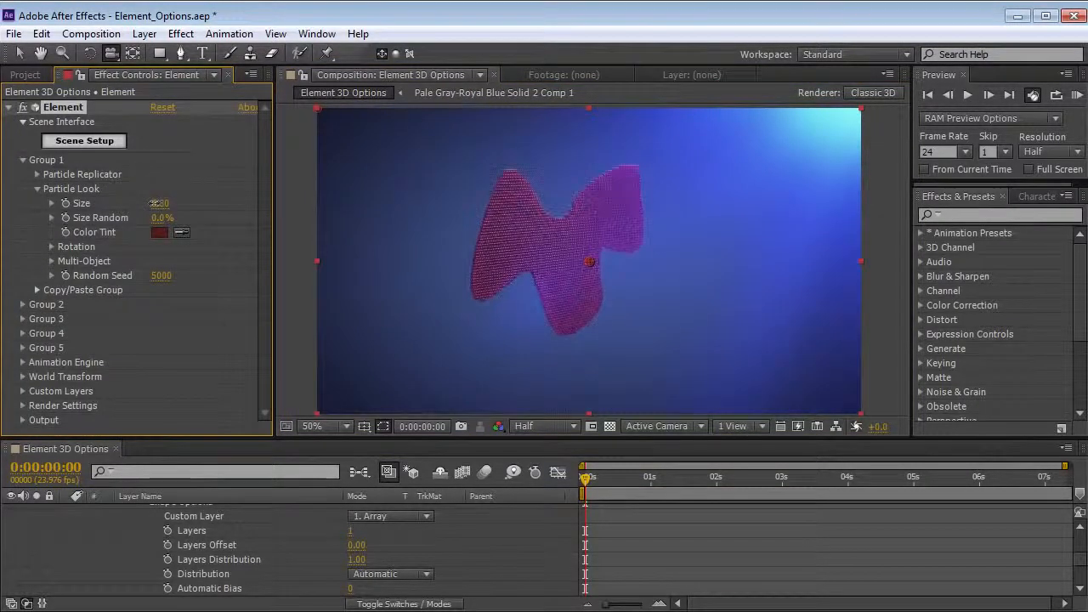
drag(512, 214, 548, 237)
click(37, 189)
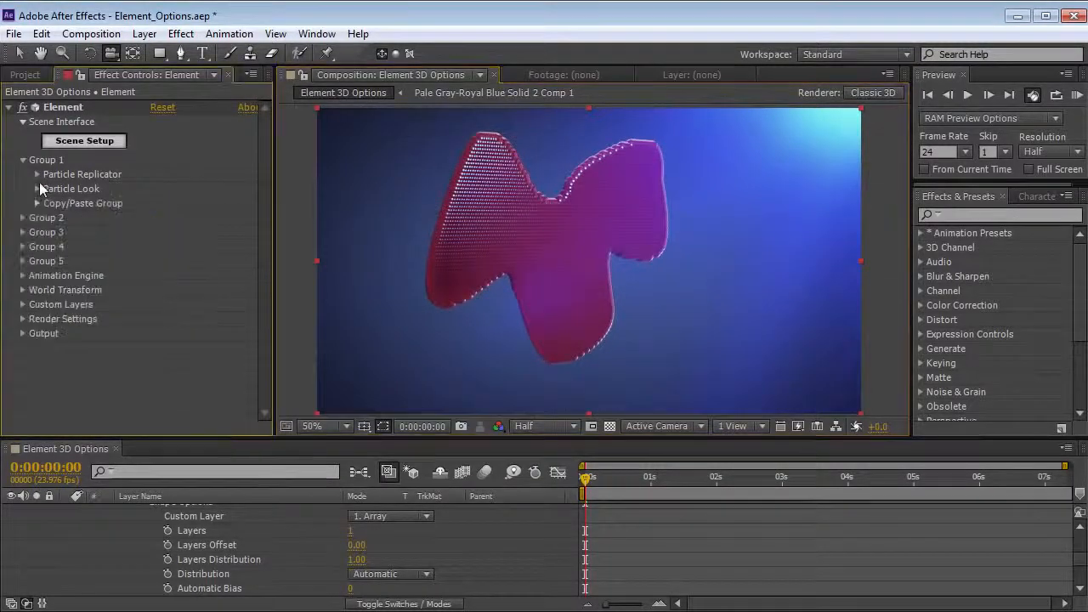
- Distort the layer-shaped particles by setting Position Noise Amount to 82 and Noise Scale to 0.6
click(38, 174)
scroll(62, 243, down, 4)
click(51, 270)
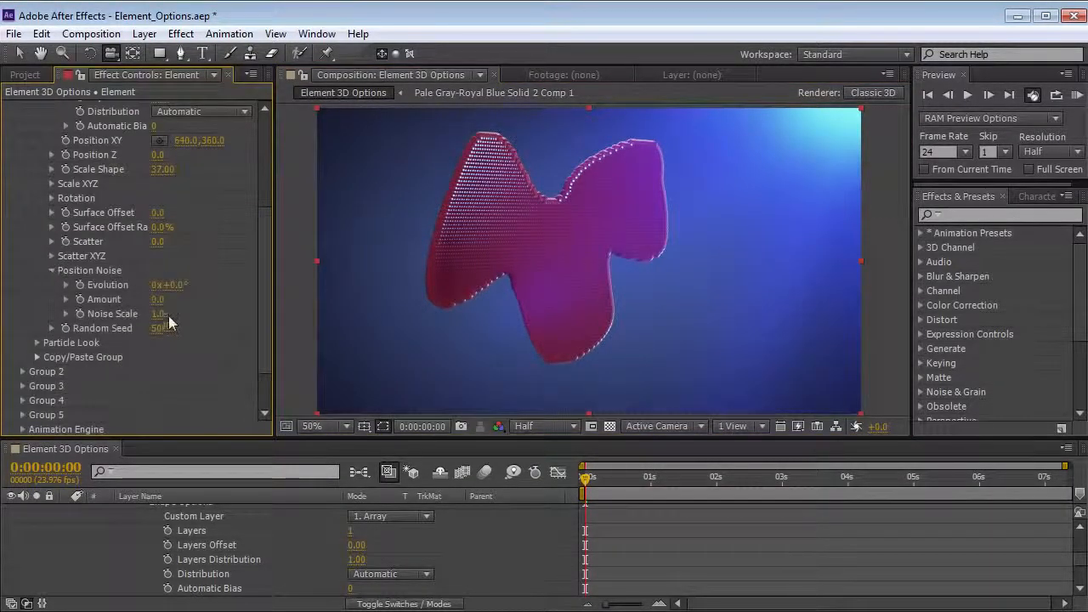
mouse_move(159, 299)
mouse_down()
mouse_move(194, 293)
mouse_move(151, 313)
mouse_move(171, 312)
mouse_up()
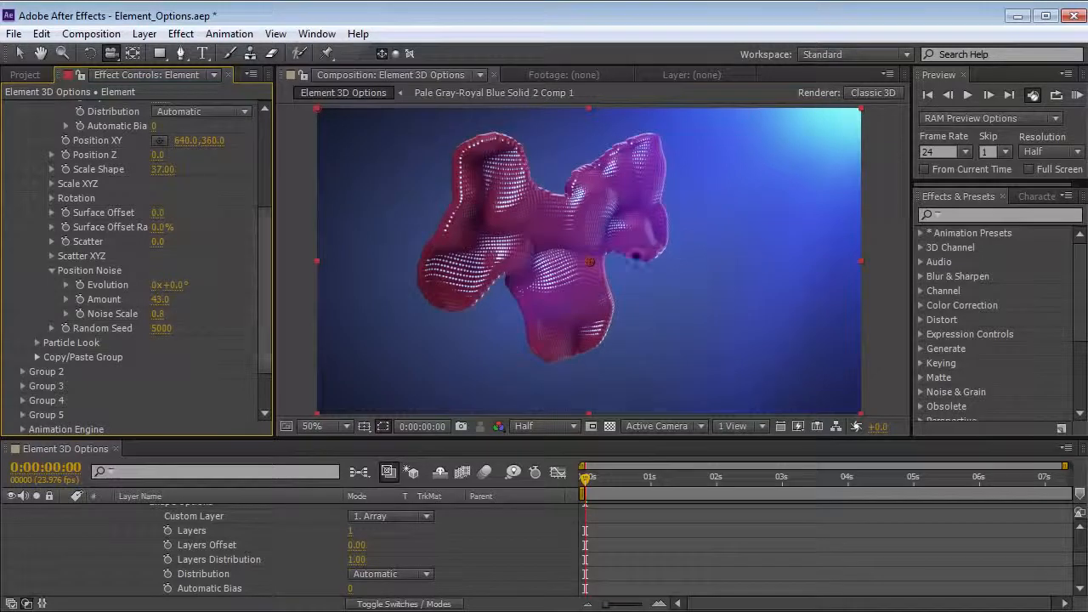
mouse_move(500, 249)
mouse_down()
mouse_move(564, 248)
mouse_move(496, 255)
mouse_up()
drag(160, 299, 43, 341)
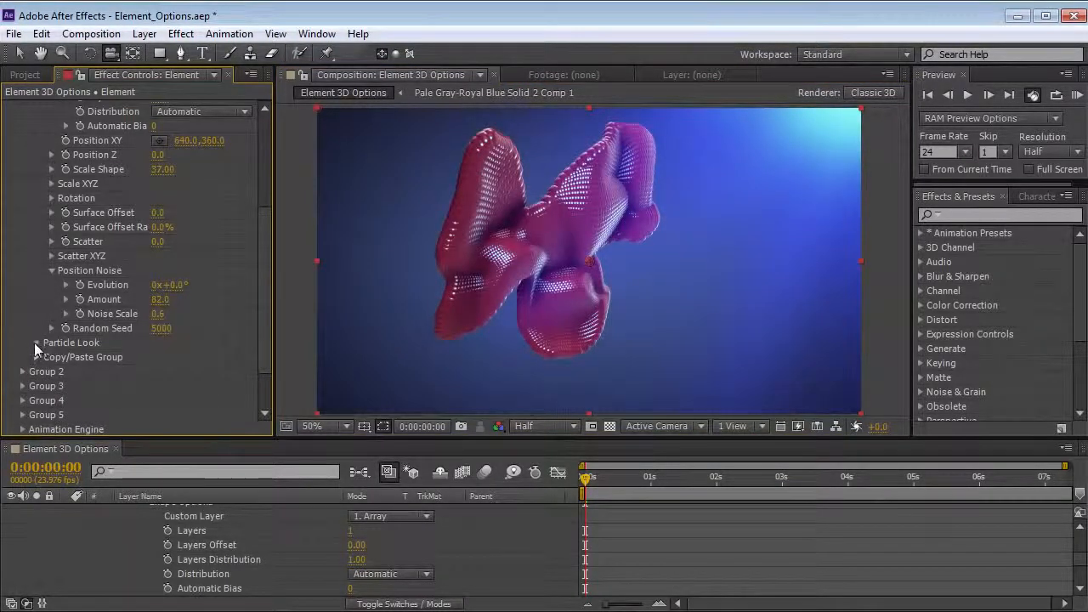
- Set the particle Size in Group 1's Particle Look to 0.62
click(36, 343)
drag(112, 357, 126, 351)
drag(510, 274, 552, 253)
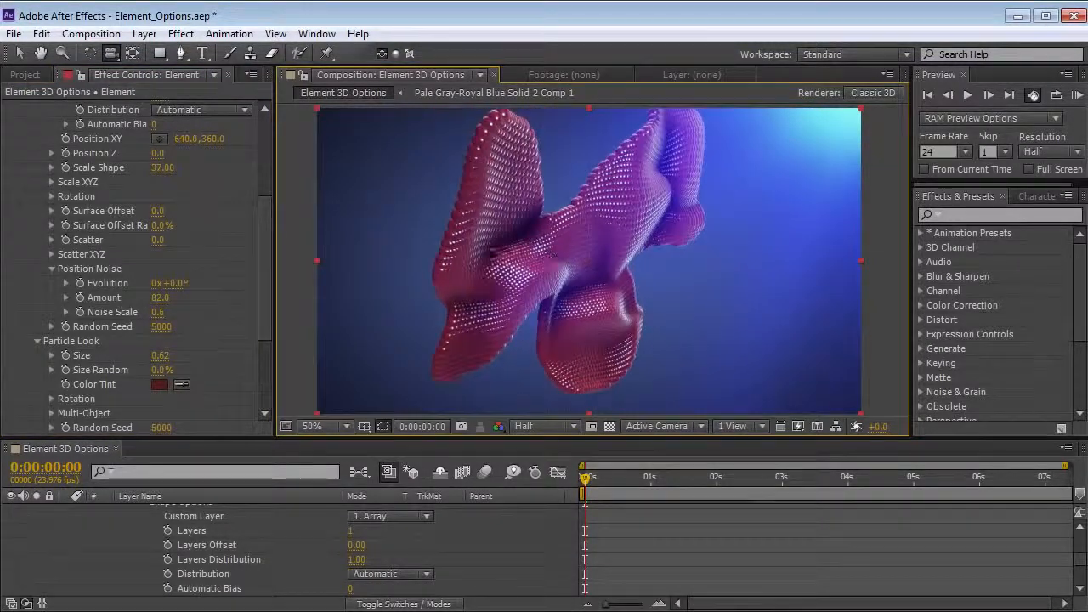
- Try a much higher Position Noise Amount on the particles, and review the Replicator Shape options
drag(164, 305, 357, 274)
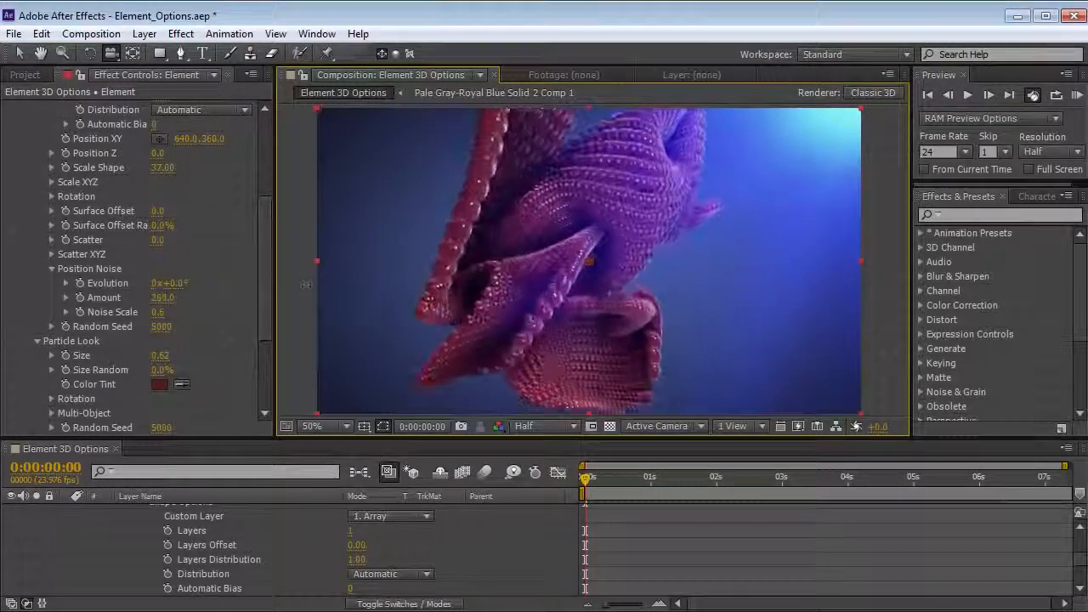
drag(265, 298, 265, 238)
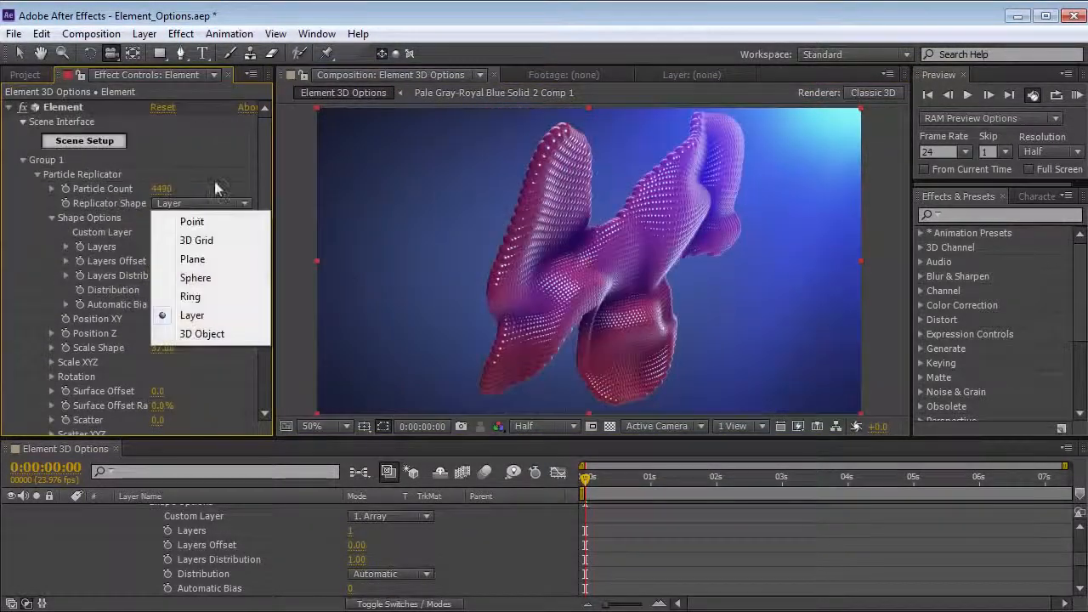
click(215, 181)
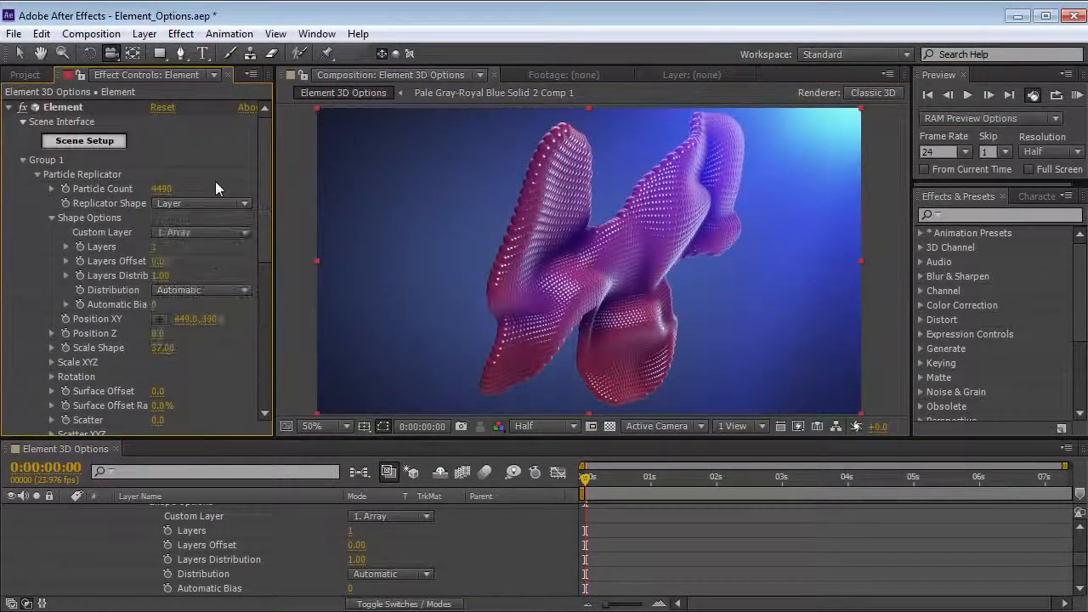
drag(266, 212, 267, 290)
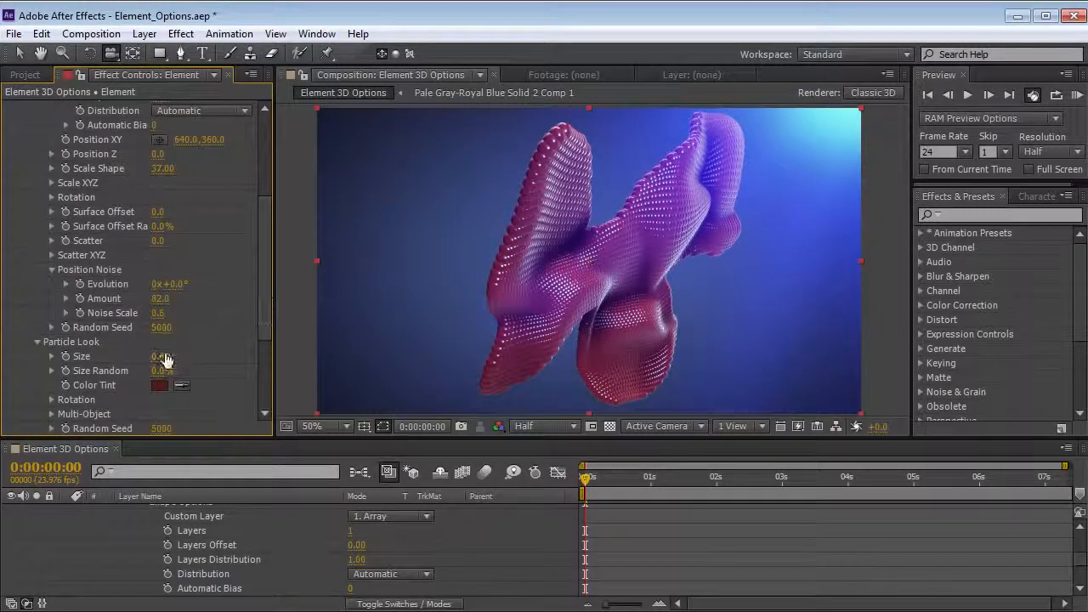
- Set Group 1's Position Noise Amount to 0, collapse the noise settings, and review the Replicator Shape options
key(Return)
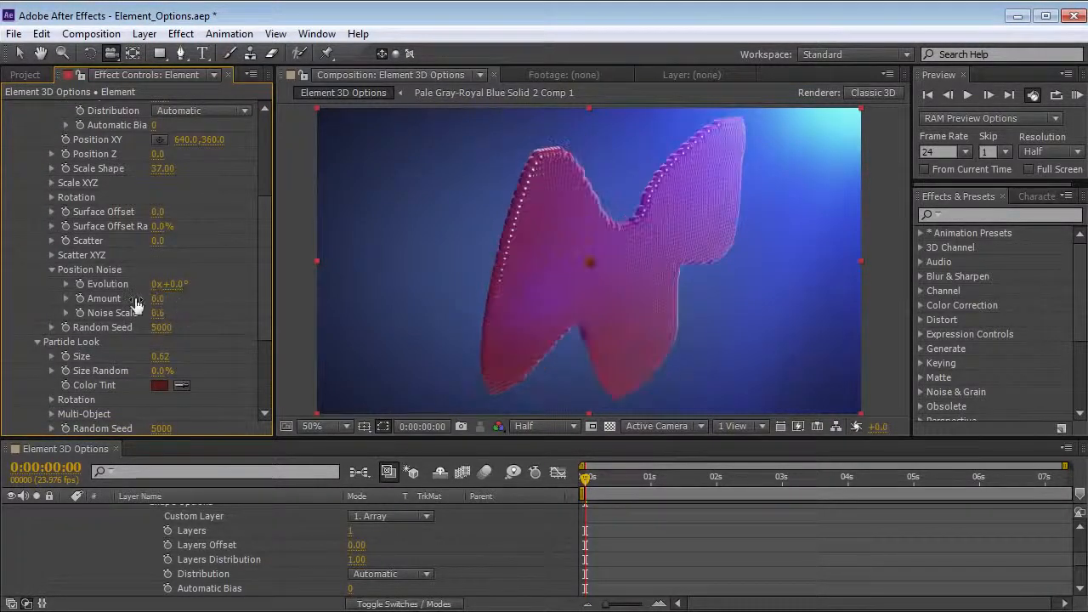
click(51, 269)
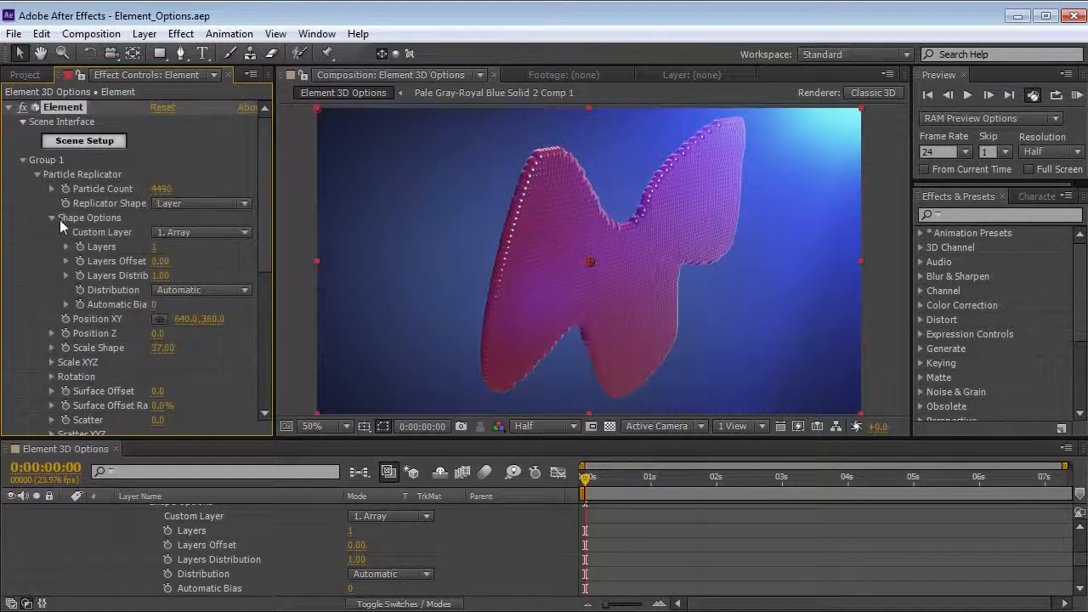
click(192, 205)
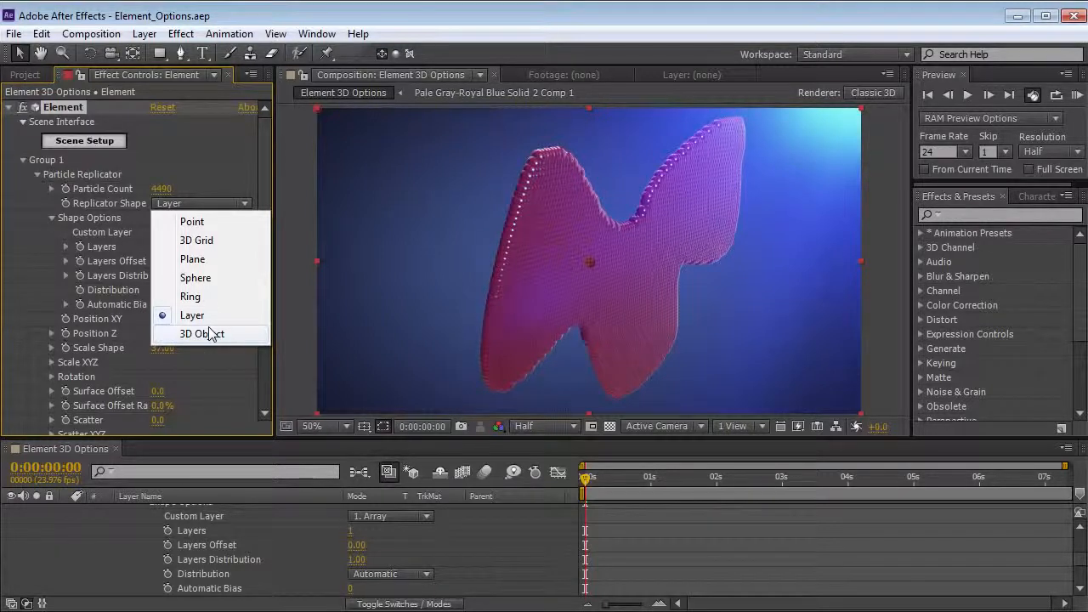
click(198, 163)
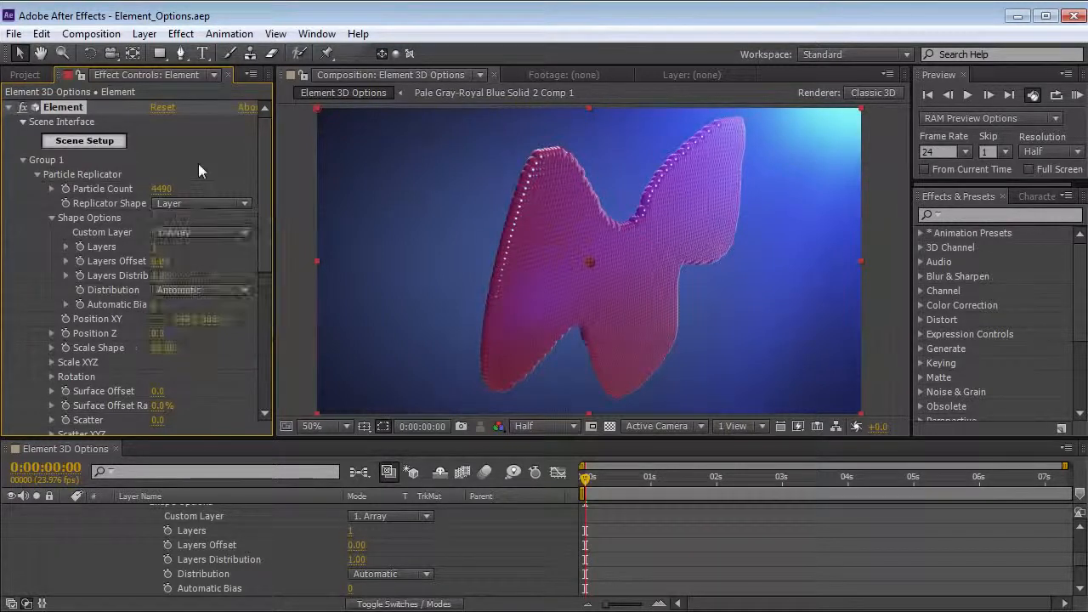
- In Scene Setup, add the stopwatch model from the Demo folder and designate it as Group 1's replicator shape
click(85, 141)
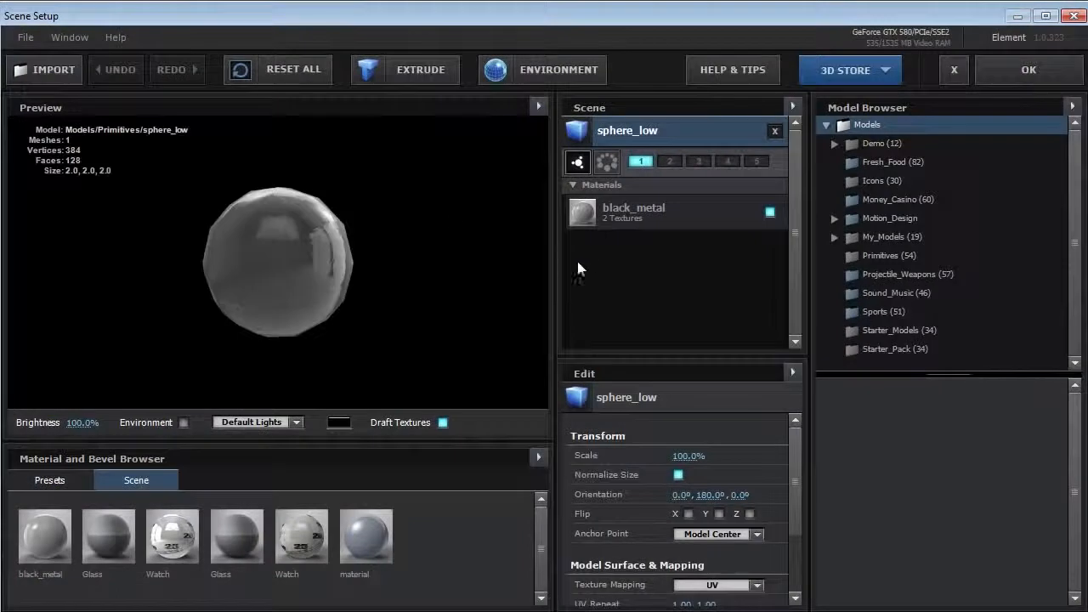
drag(261, 258, 307, 244)
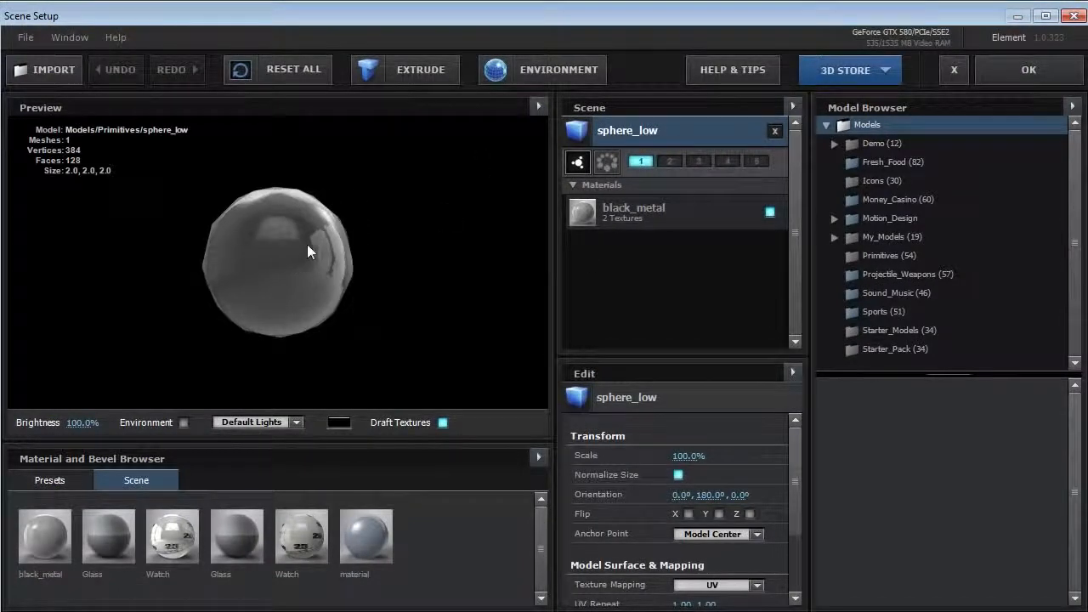
click(894, 144)
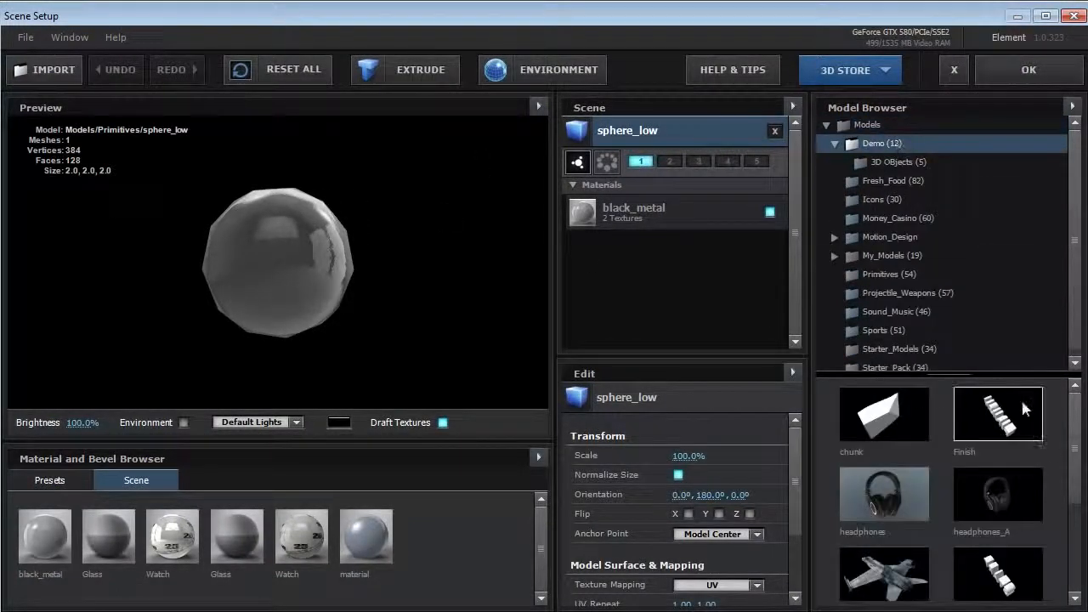
scroll(1081, 442, down, 3)
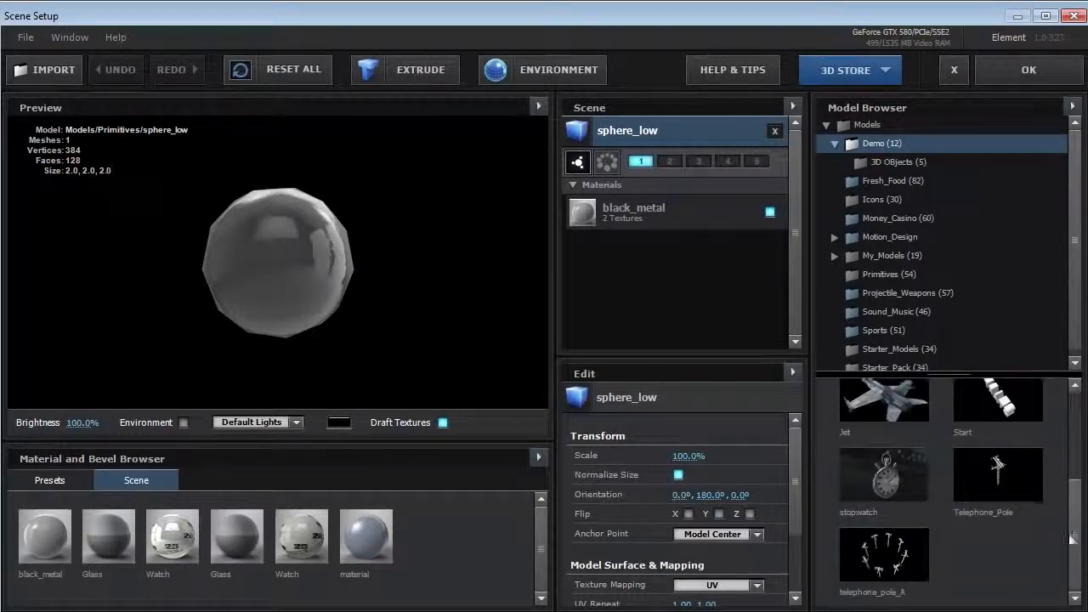
click(884, 476)
mouse_move(302, 255)
mouse_down()
mouse_move(255, 269)
mouse_move(307, 271)
mouse_up()
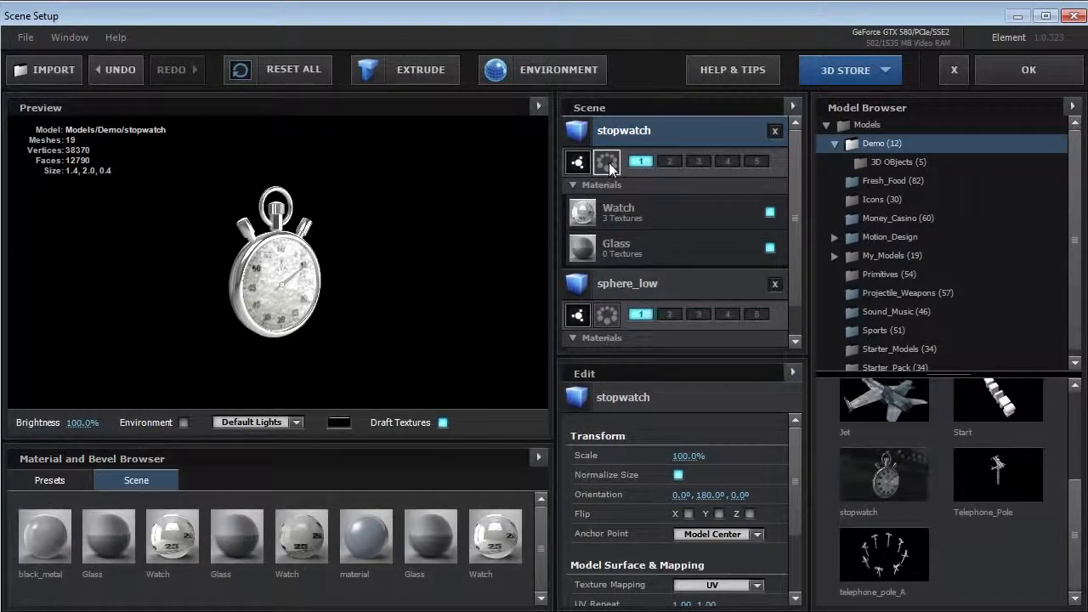
click(609, 164)
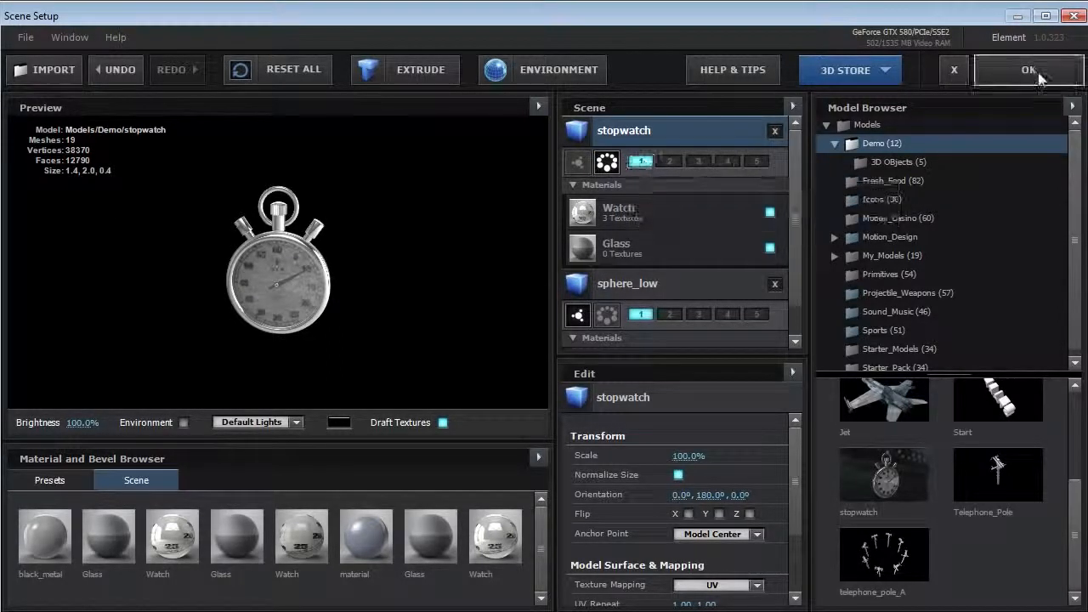
- Examine the stopwatch model's vertices and mesh structure in the preview, using the Point Cloud and Wireframe displays
scroll(281, 261, up, 5)
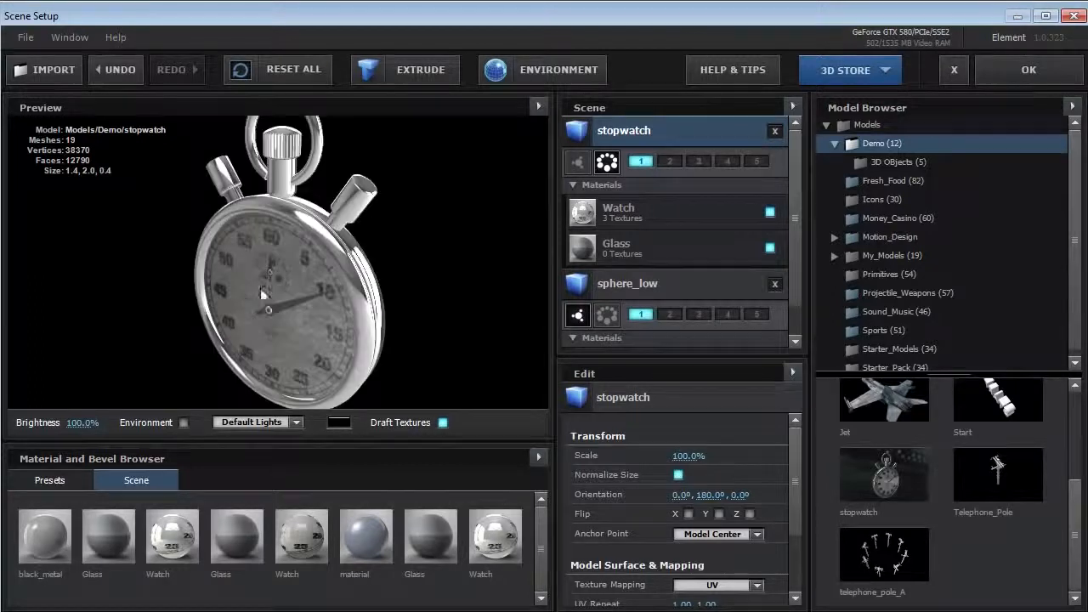
mouse_move(331, 277)
mouse_down()
mouse_move(293, 285)
mouse_move(329, 257)
mouse_move(331, 283)
mouse_up()
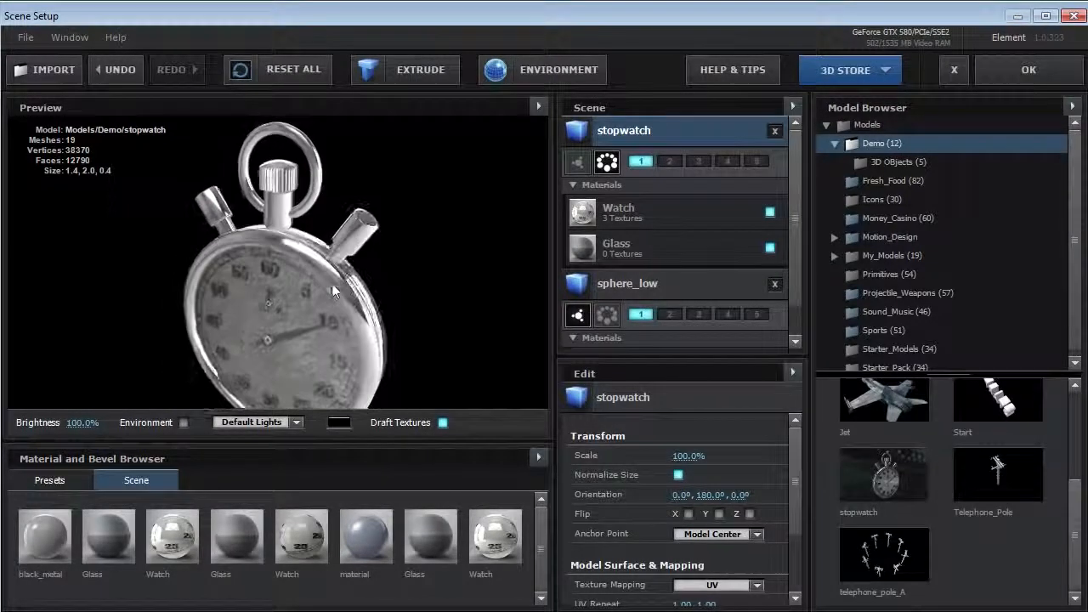
click(538, 106)
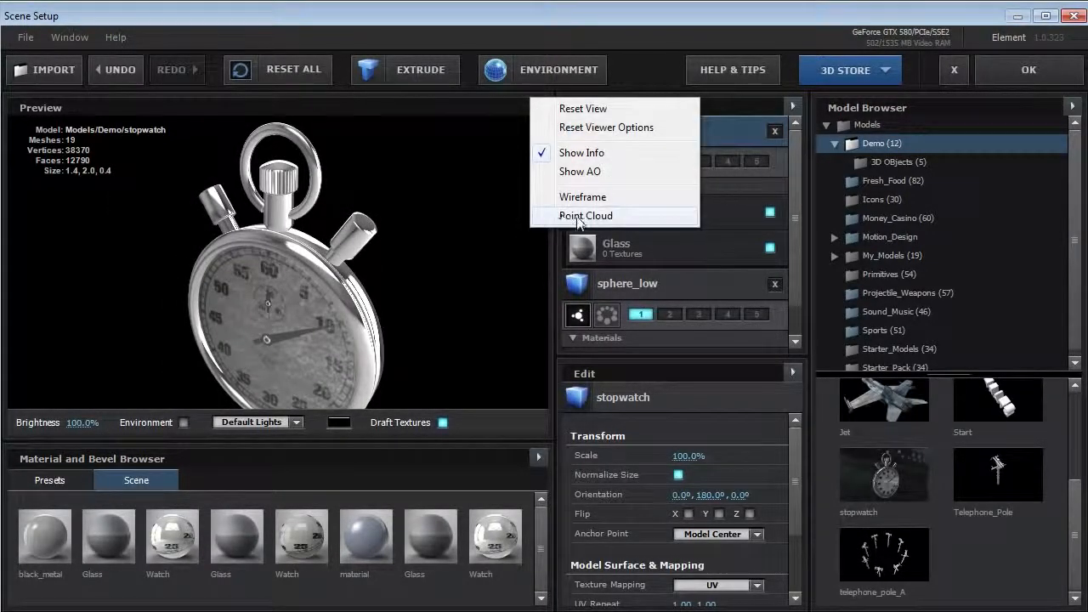
click(581, 216)
drag(449, 262, 320, 245)
click(538, 106)
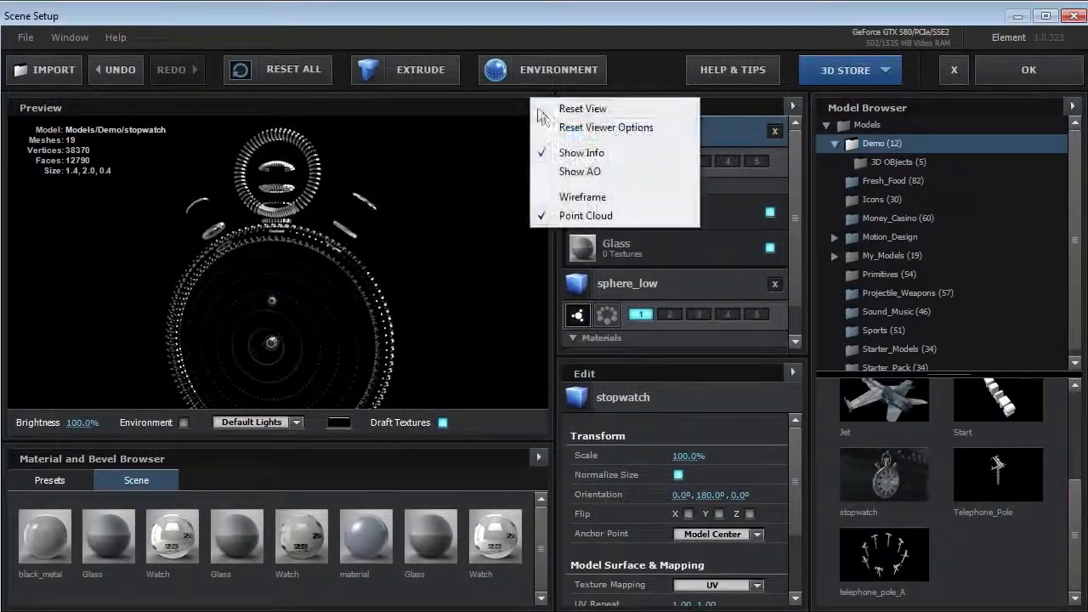
click(567, 197)
scroll(321, 288, up, 10)
scroll(353, 247, down, 10)
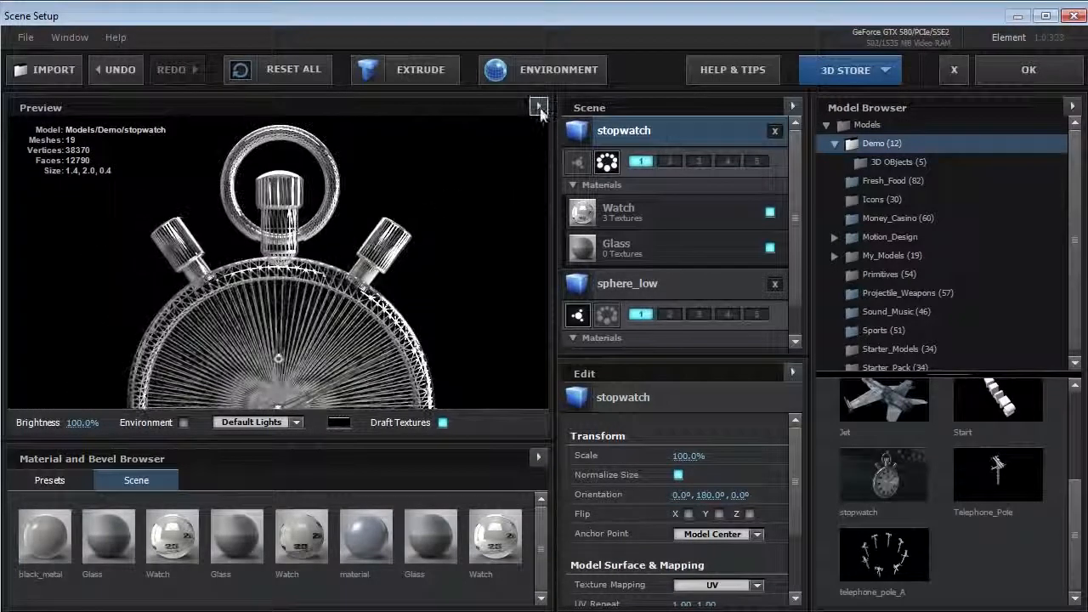
click(538, 106)
click(571, 215)
drag(307, 318, 287, 286)
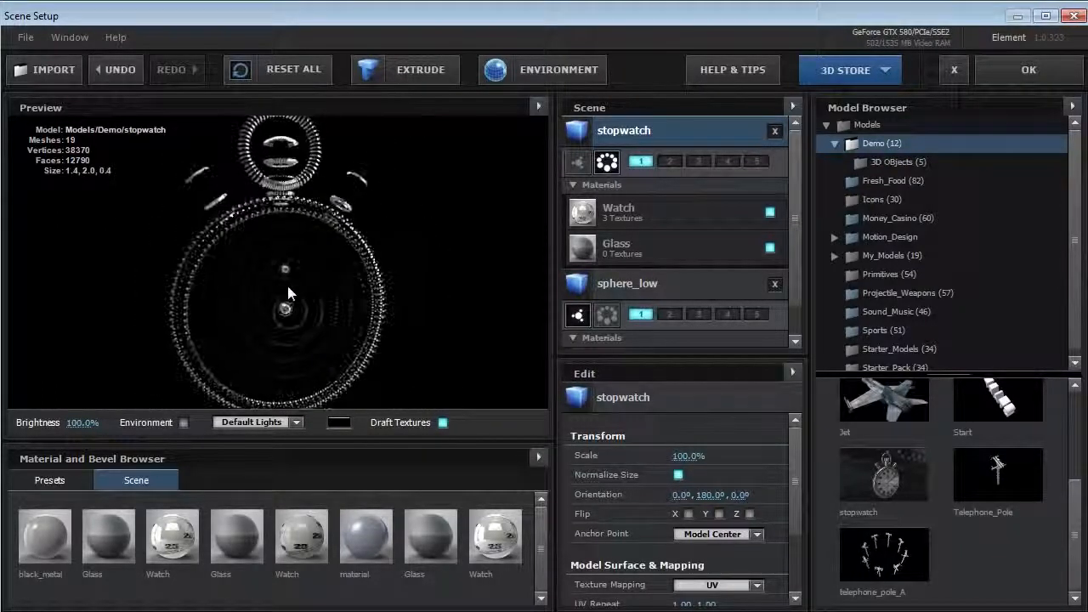
- Accept the scene, set Group 1's Replicator Shape to 3D Object, and reduce Scale Shape to 15
click(1025, 70)
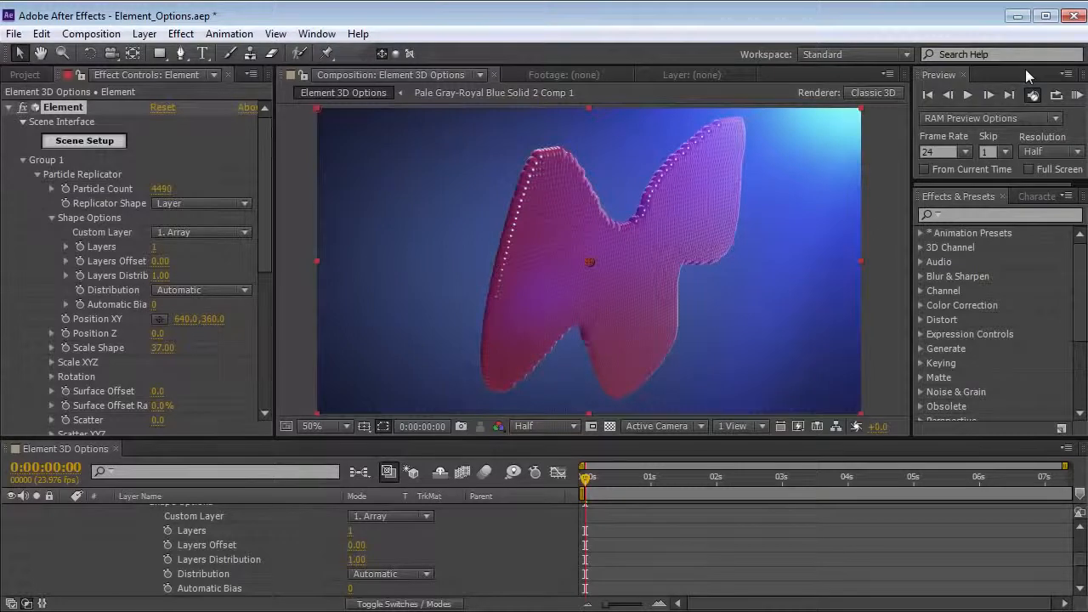
click(165, 204)
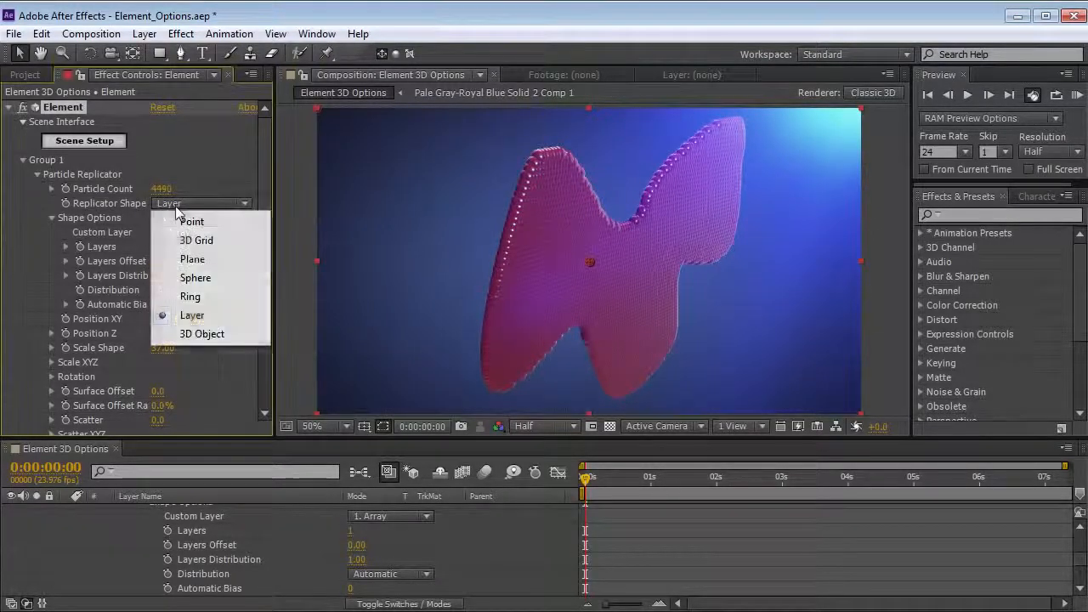
click(217, 338)
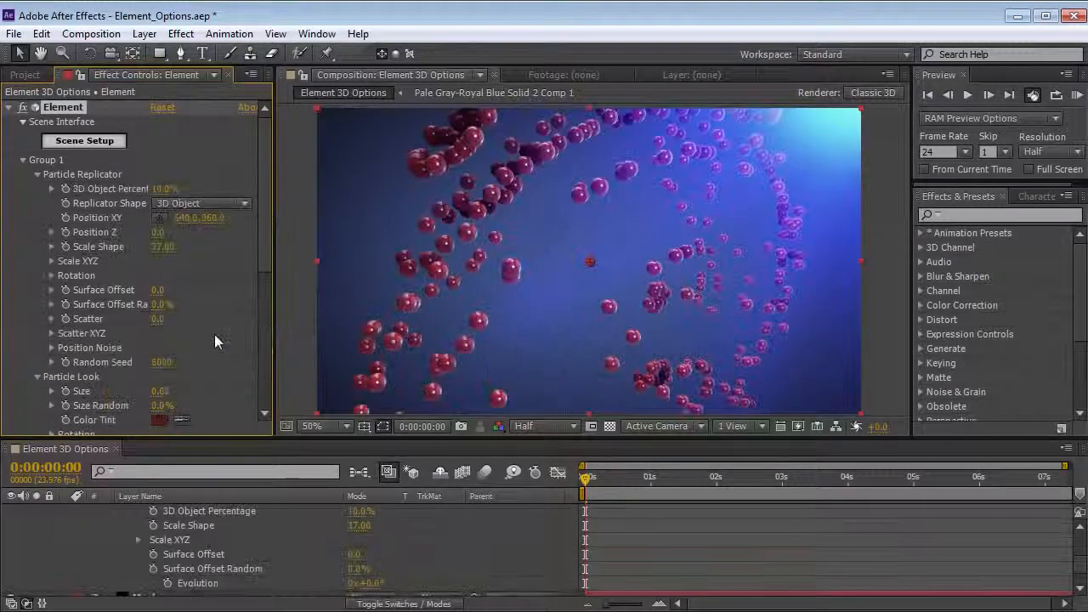
drag(163, 248, 137, 248)
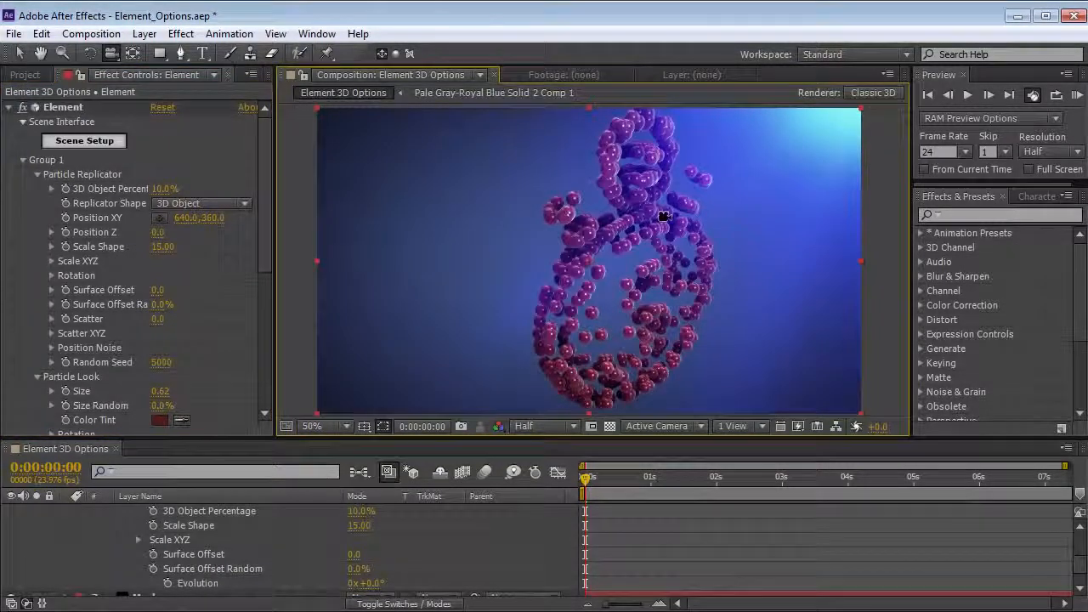
drag(664, 215, 538, 228)
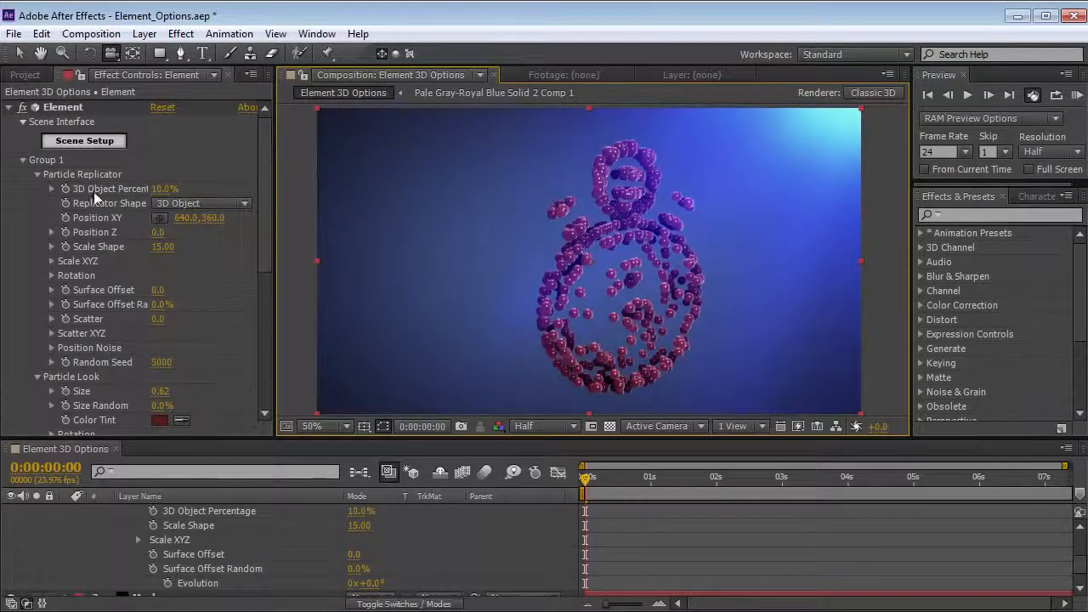
- Set the 3D Object Percentage to 100% so particles fill all of the stopwatch's vertices
drag(158, 195, 319, 174)
mouse_move(727, 324)
mouse_down()
mouse_move(633, 316)
mouse_move(659, 327)
mouse_move(718, 321)
mouse_up()
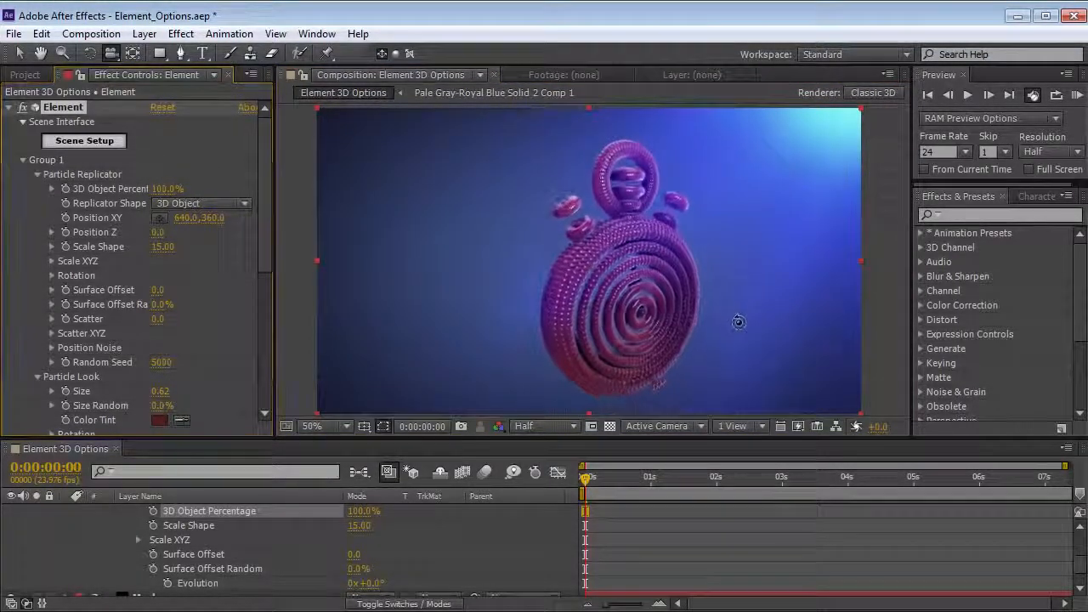
click(36, 174)
click(37, 174)
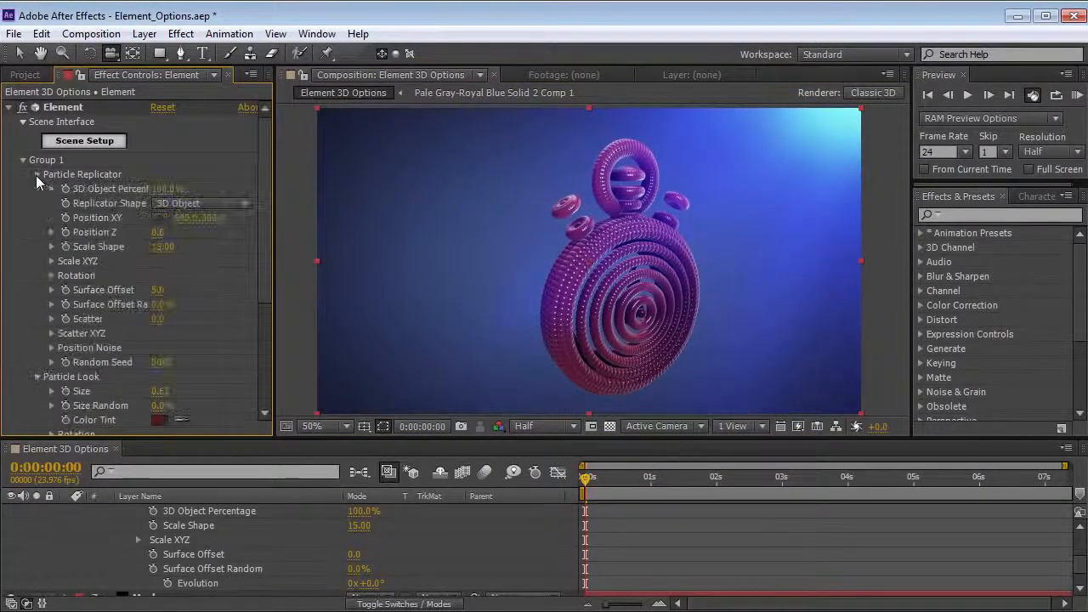
- Try a Scatter of about 2.9 on the stopwatch-shaped particles, and undo it
scroll(266, 253, down, 2)
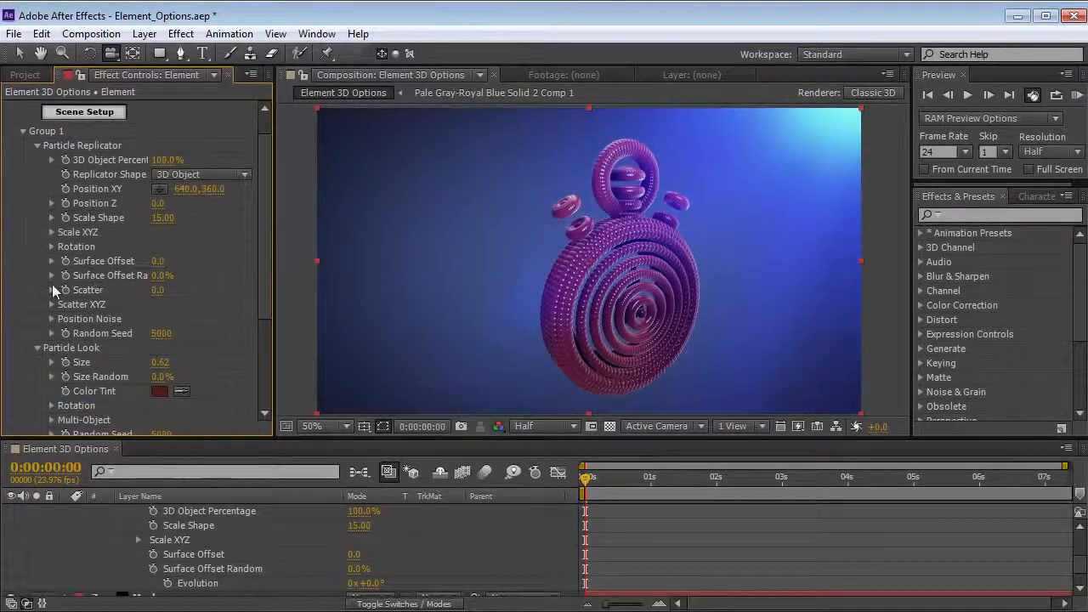
drag(159, 296, 191, 295)
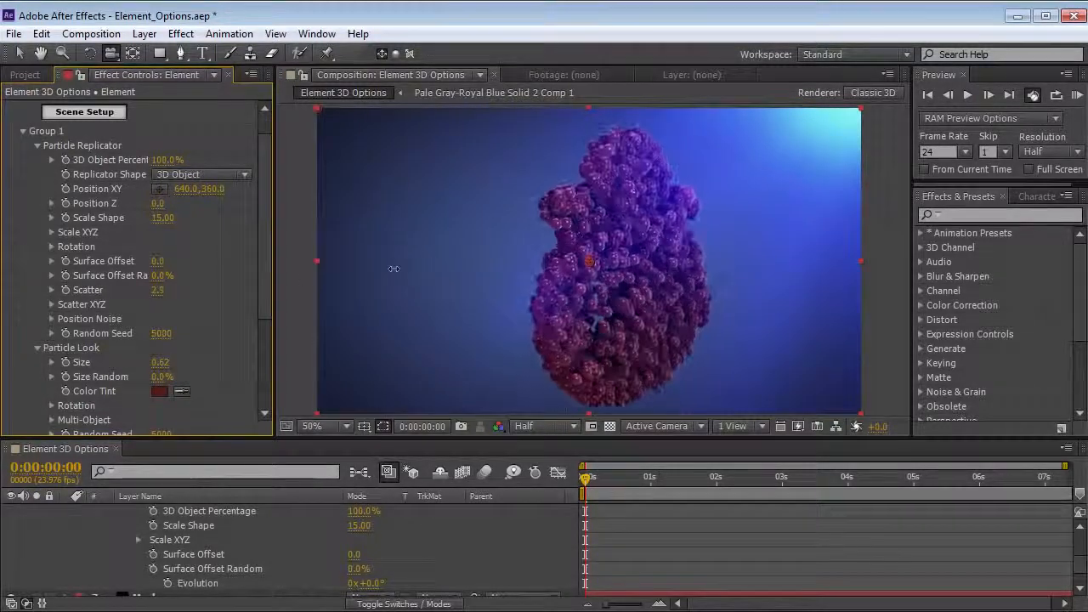
key(ctrl+z)
- Set Size Random to 100% in Group 1's Particle Look, and collapse those settings
click(37, 146)
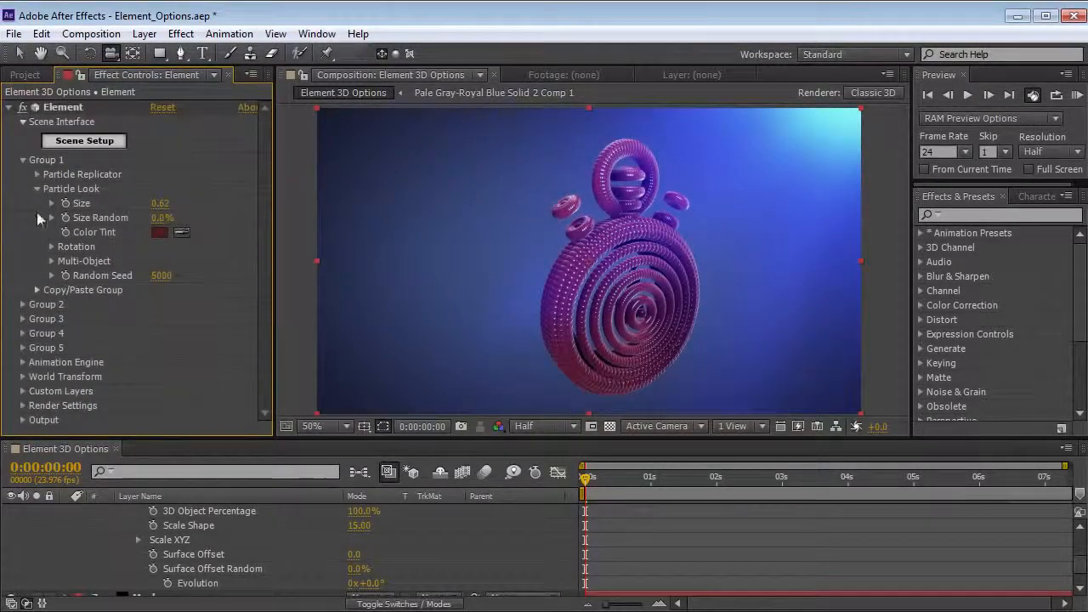
drag(160, 218, 263, 214)
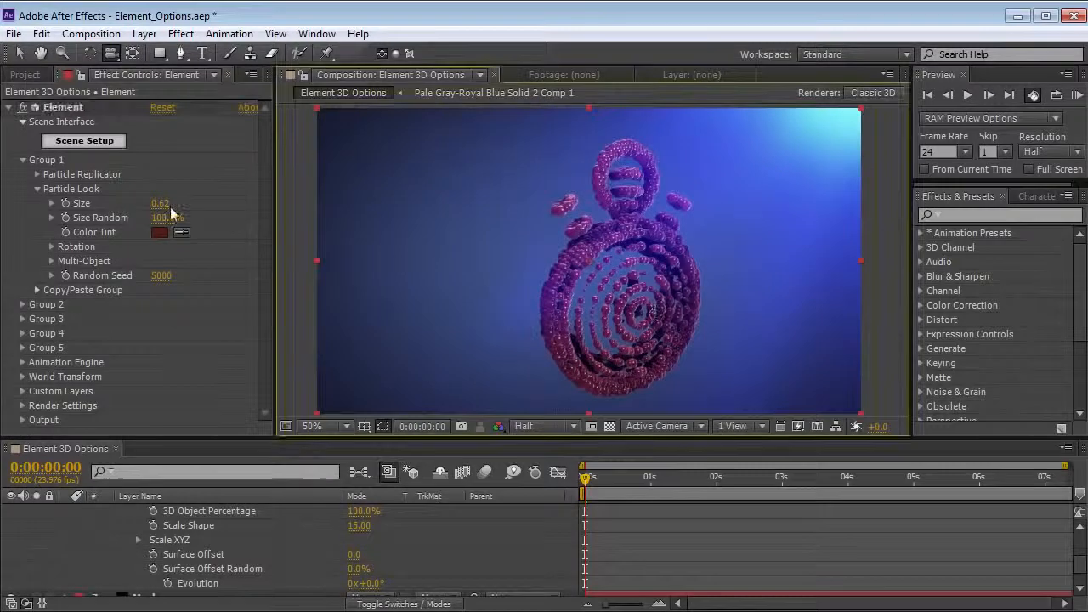
click(37, 189)
- Set Scale Shape to 14 in Group 1's Particle Replicator
click(36, 174)
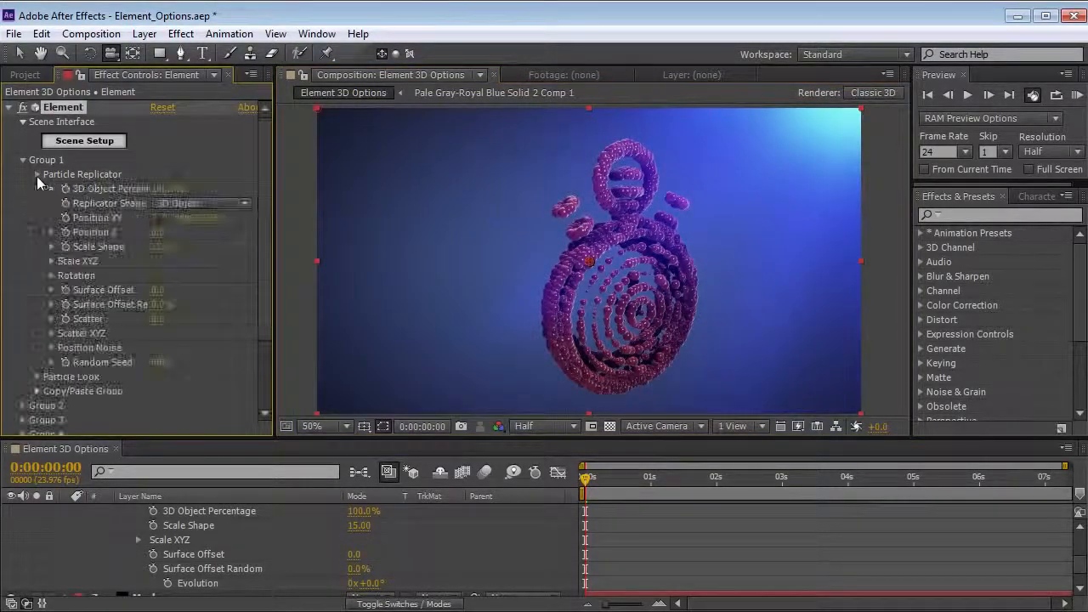
drag(261, 206, 262, 214)
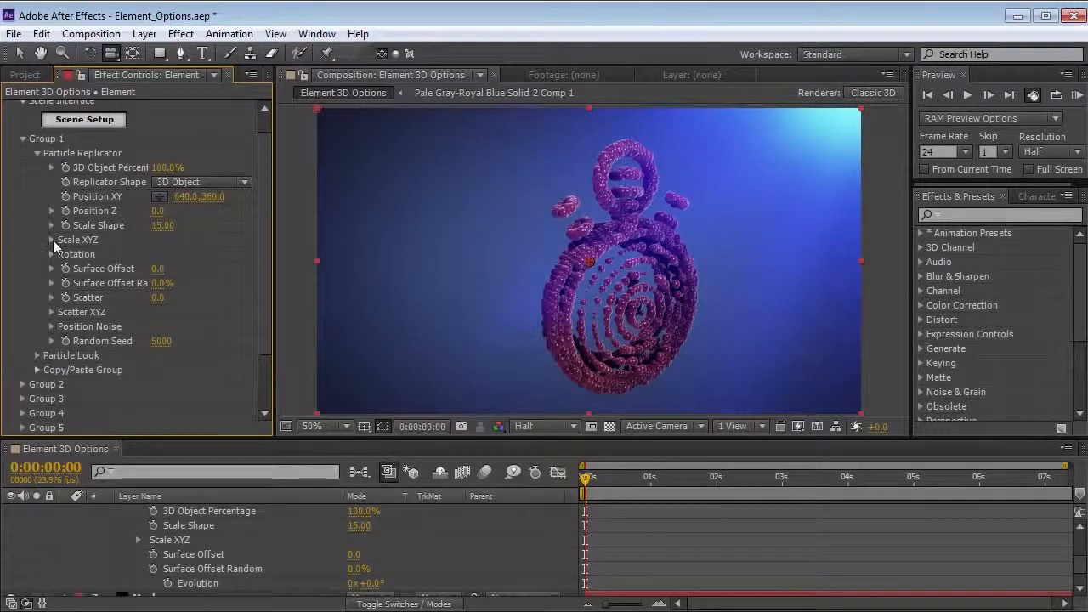
mouse_move(157, 225)
mouse_down()
mouse_move(198, 221)
mouse_move(151, 224)
mouse_up()
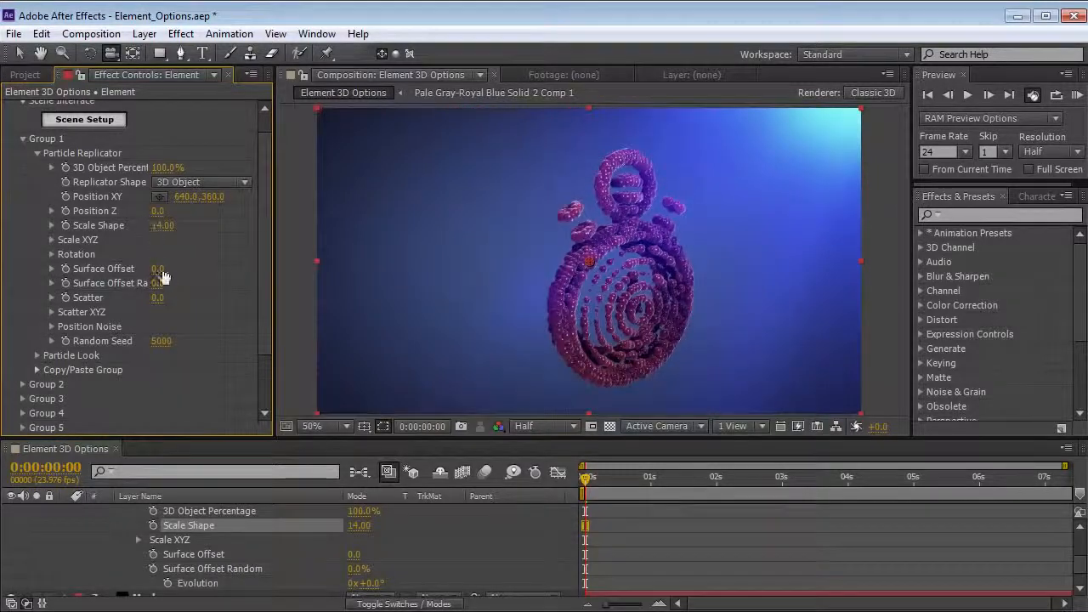
- Try stretching the replicator shape vertically with a Scale XYZ Y value of 6.80, and revert it
click(51, 239)
drag(159, 269, 547, 293)
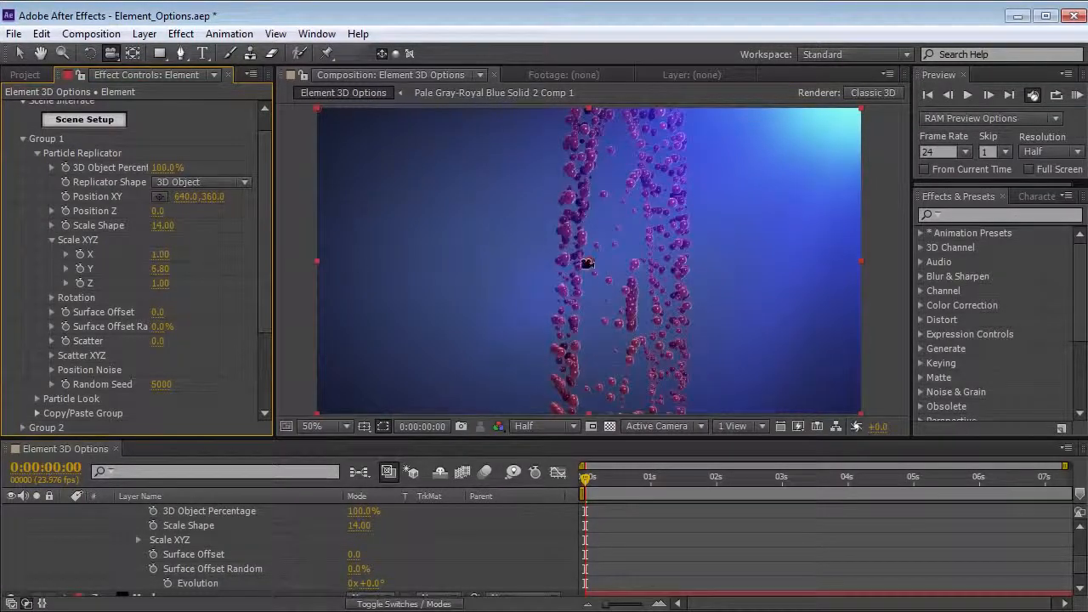
click(51, 240)
- Try rotating the replicator shape around its Y and X axes, and undo both rotations
click(51, 254)
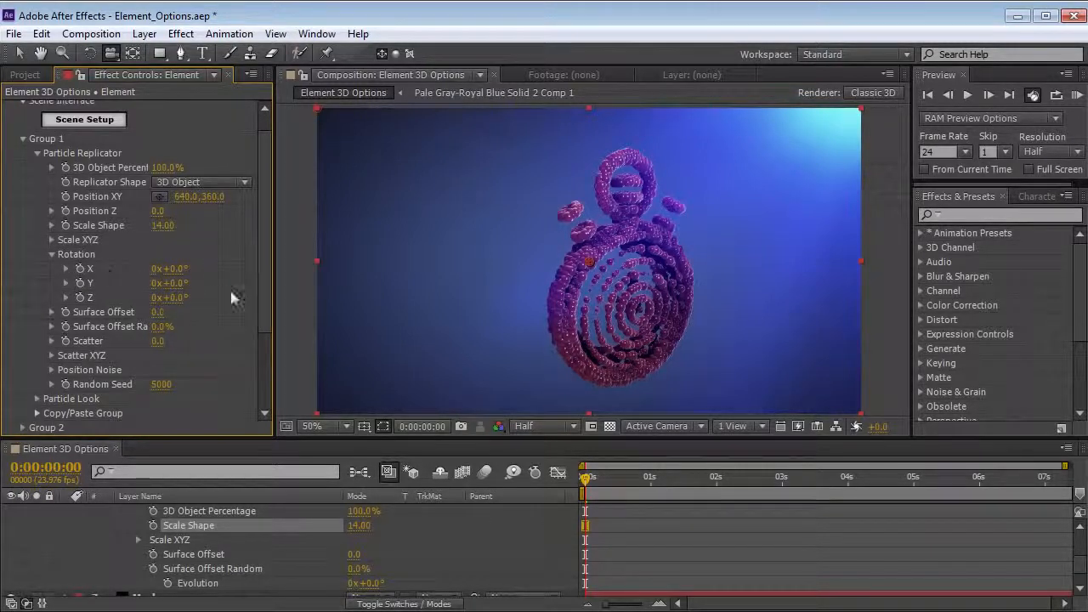
drag(180, 283, 53, 283)
key(ctrl+z)
mouse_move(172, 269)
mouse_down()
mouse_move(228, 262)
mouse_move(177, 268)
mouse_up()
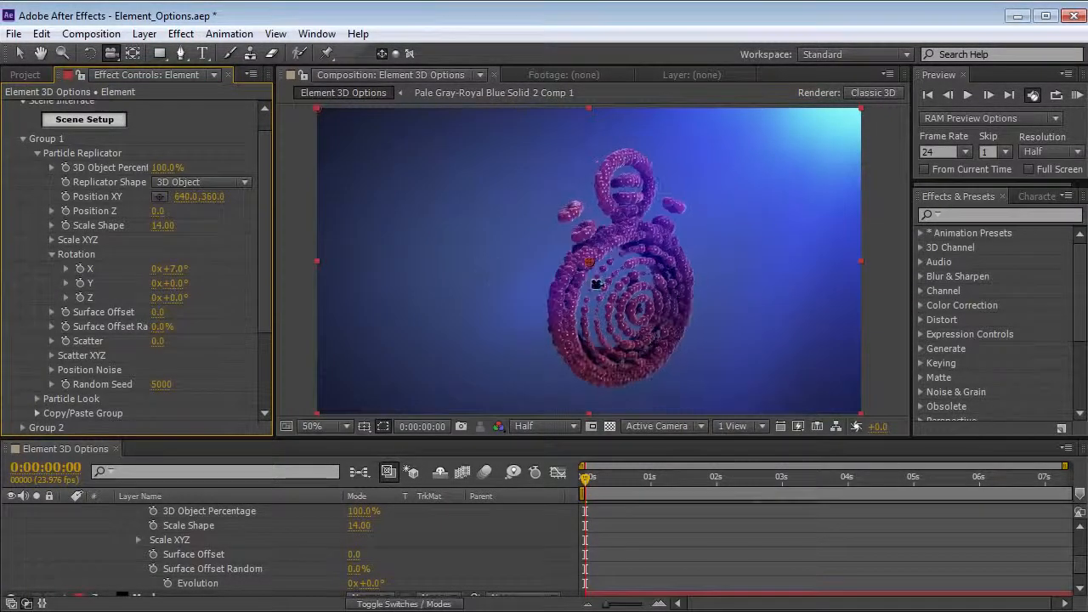
key(ctrl+z)
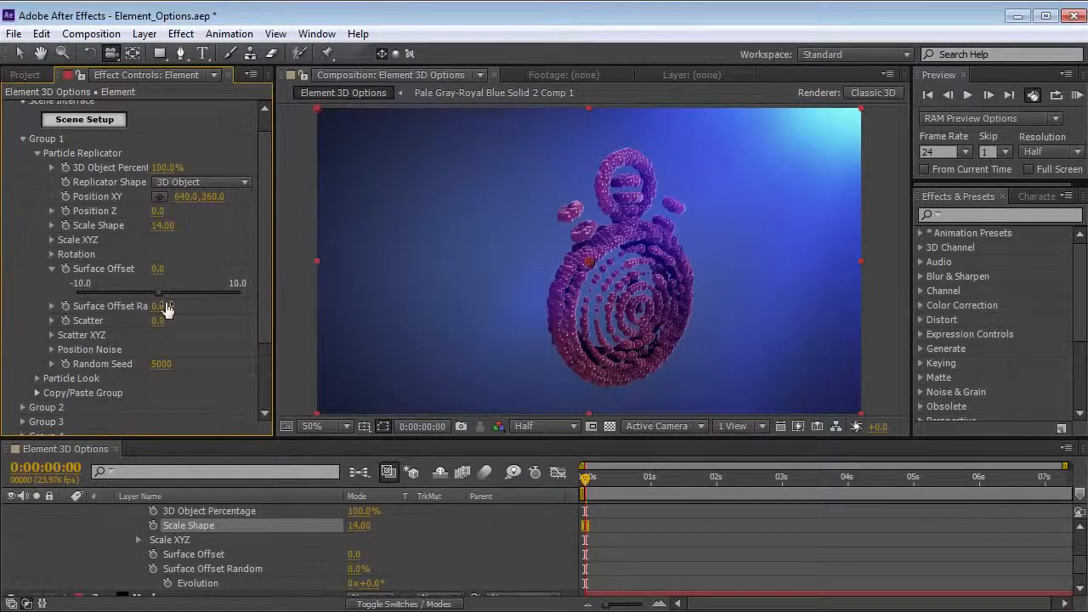
- Try negative and positive Surface Offset values on the stopwatch-shaped particles, and undo the changes
drag(157, 293, 128, 297)
key(ctrl+z)
drag(166, 293, 280, 300)
drag(662, 293, 639, 330)
key(ctrl+z)
key(ctrl+z)
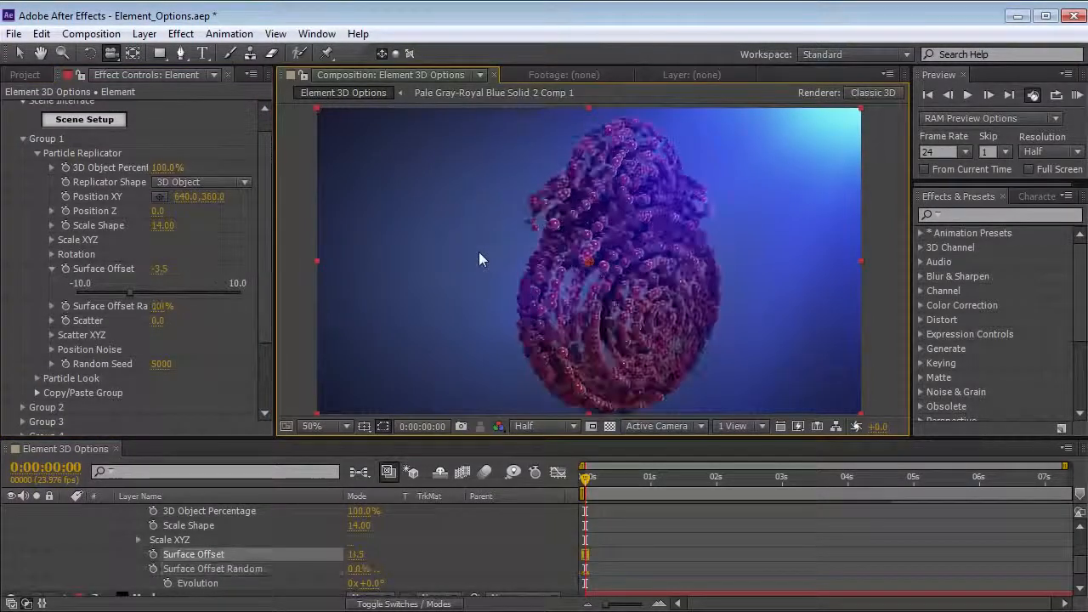
- Undo the last Surface Offset change and set Group 1's Particle Look Size to 0.62
key(ctrl+z)
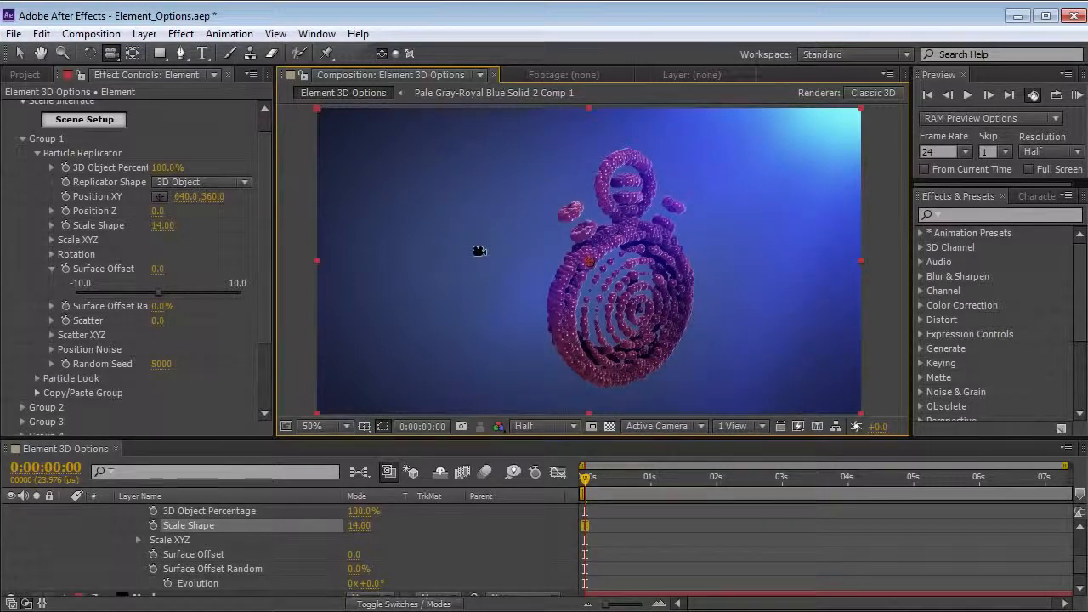
scroll(157, 297, down, 1)
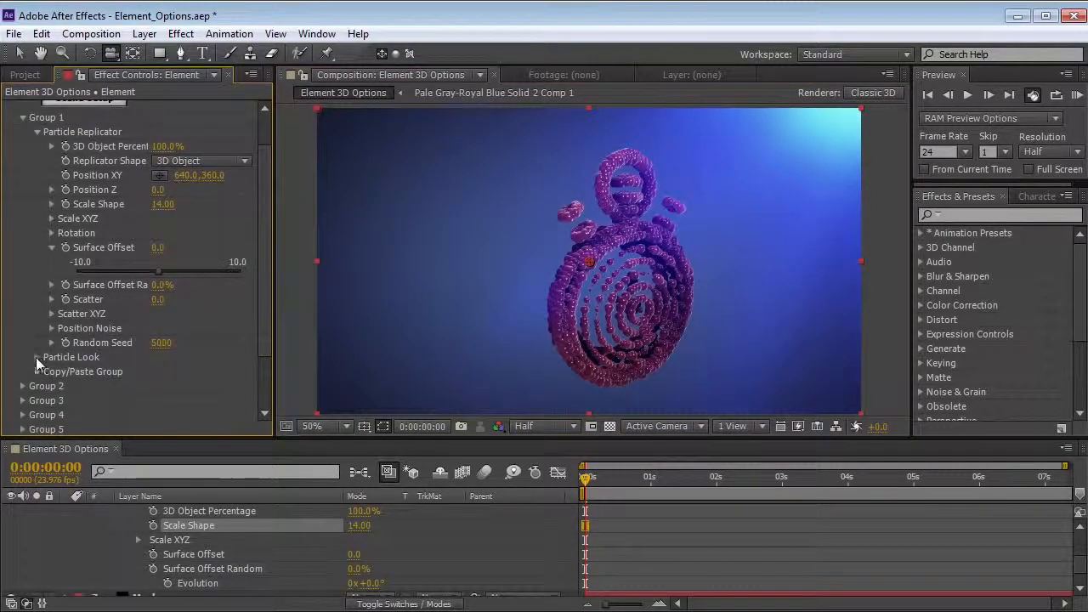
click(36, 357)
click(169, 371)
text(0)
key(Return)
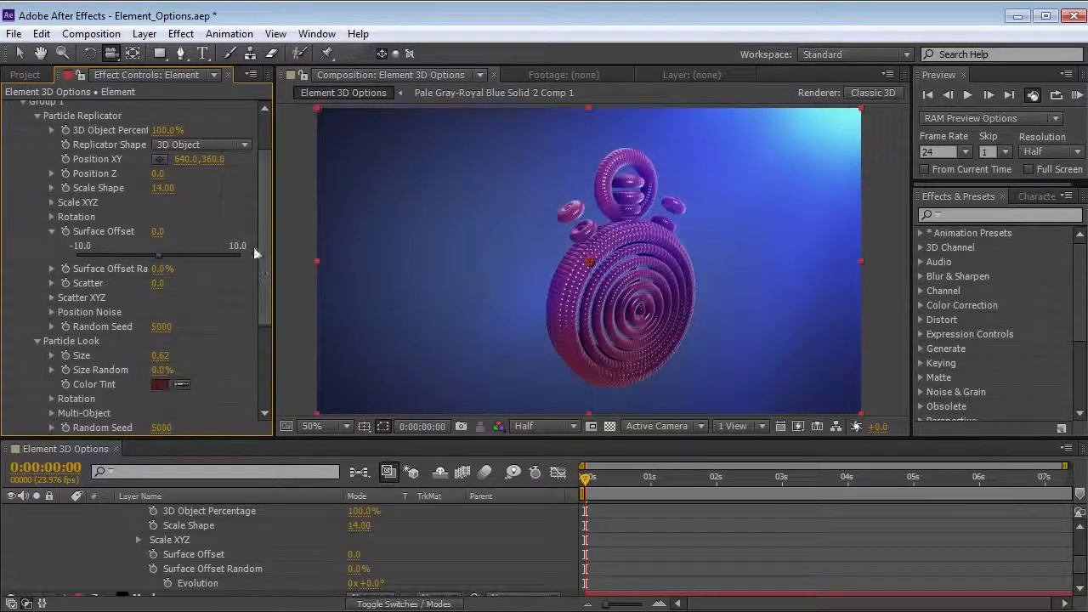
- Open Scene Setup and add another stopwatch model from the Demo folder to the scene
drag(269, 275, 263, 211)
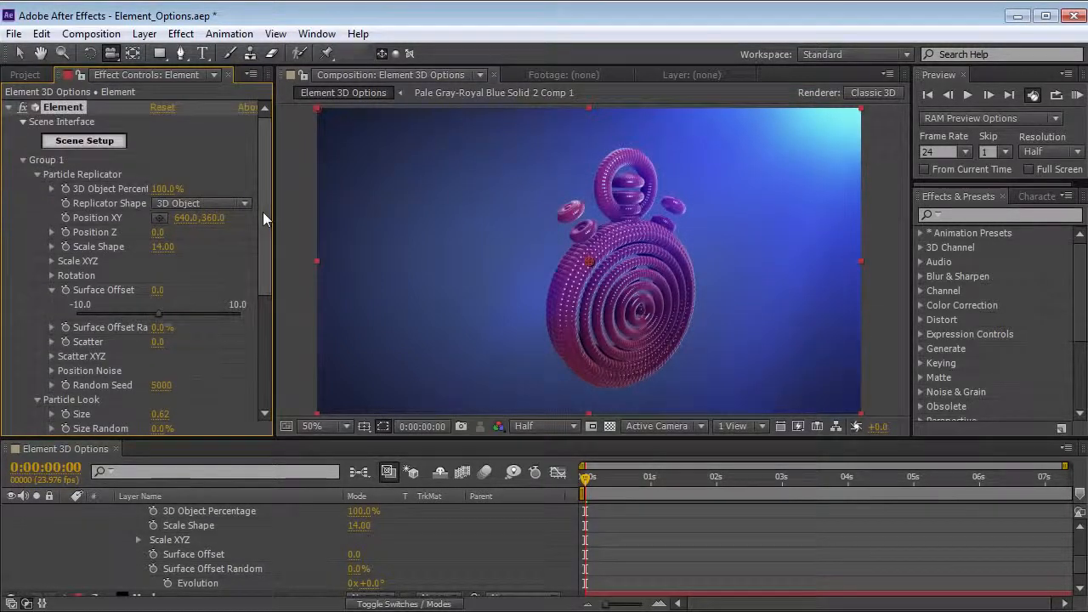
click(84, 142)
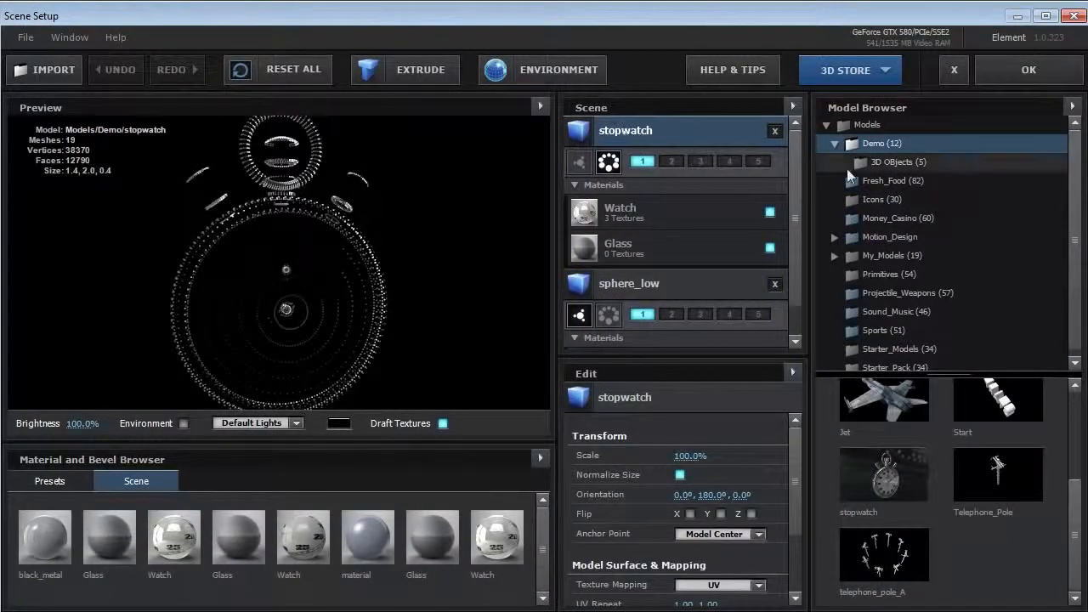
click(884, 476)
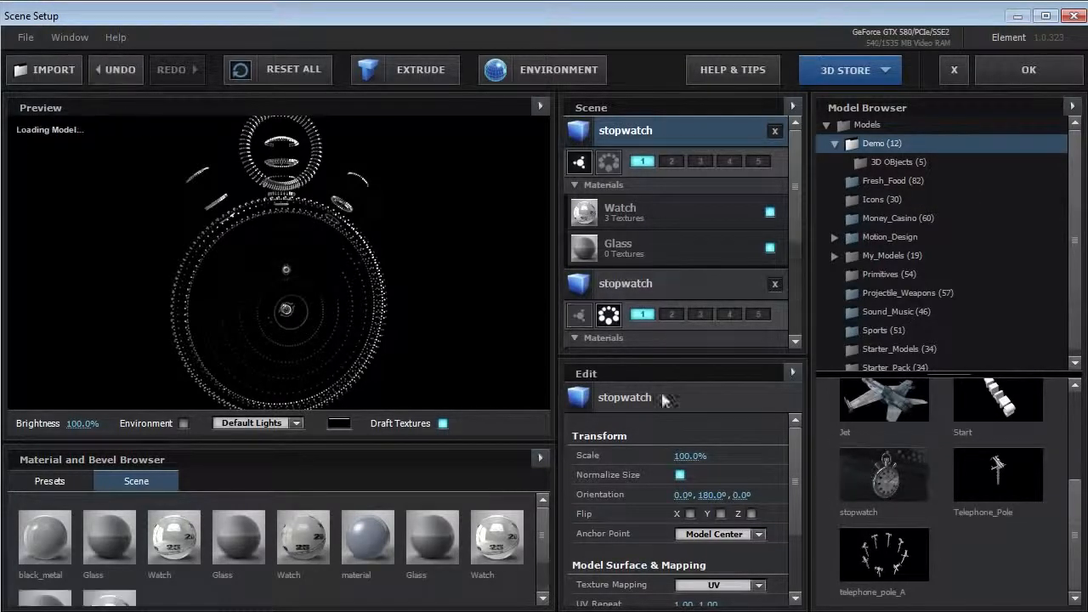
click(540, 106)
click(566, 213)
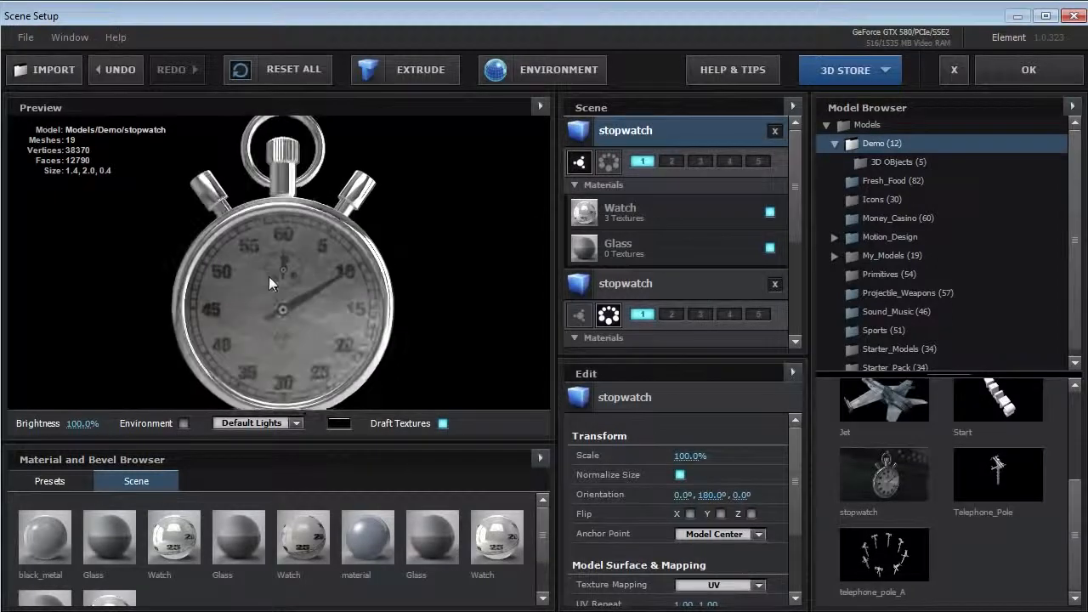
- Set the new stopwatch's Watch material reflection Intensity to 200%, and move that model from group 1 to group 2
click(615, 211)
drag(794, 451, 792, 505)
text(0)
key(Return)
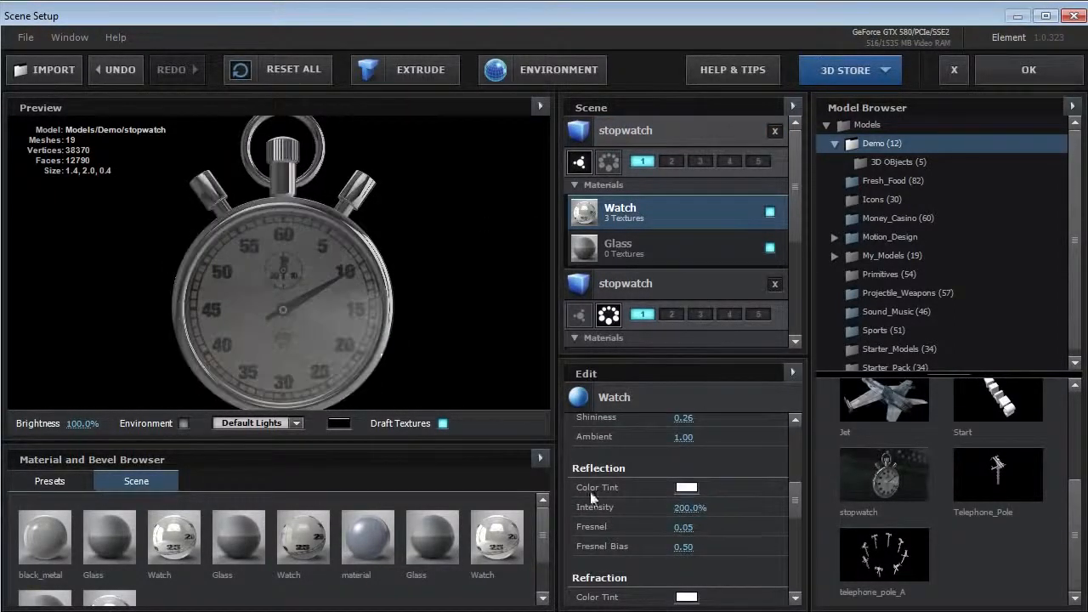
drag(282, 257, 320, 256)
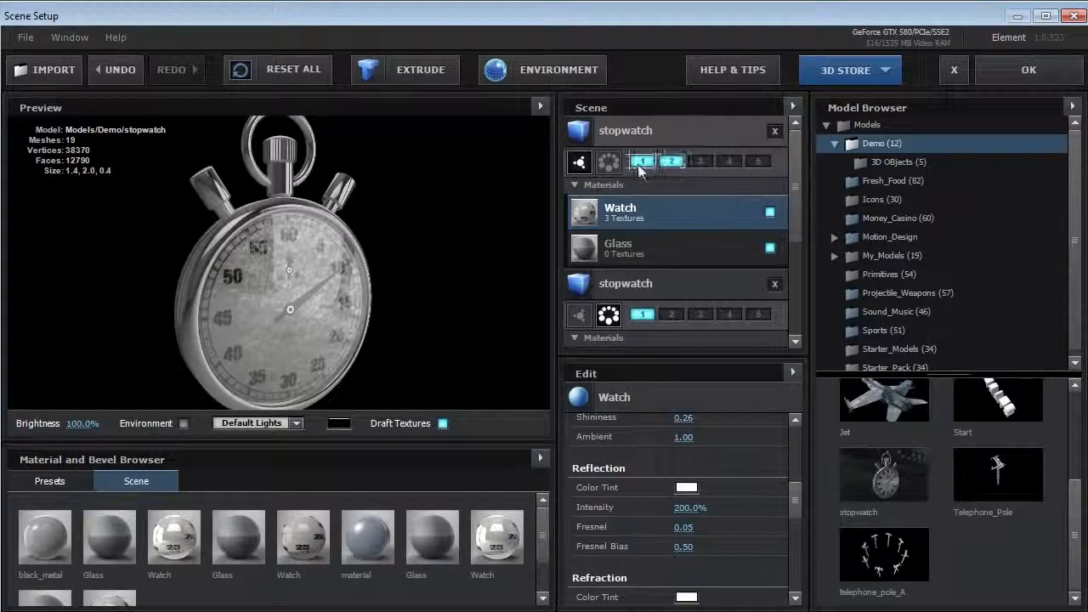
click(1035, 73)
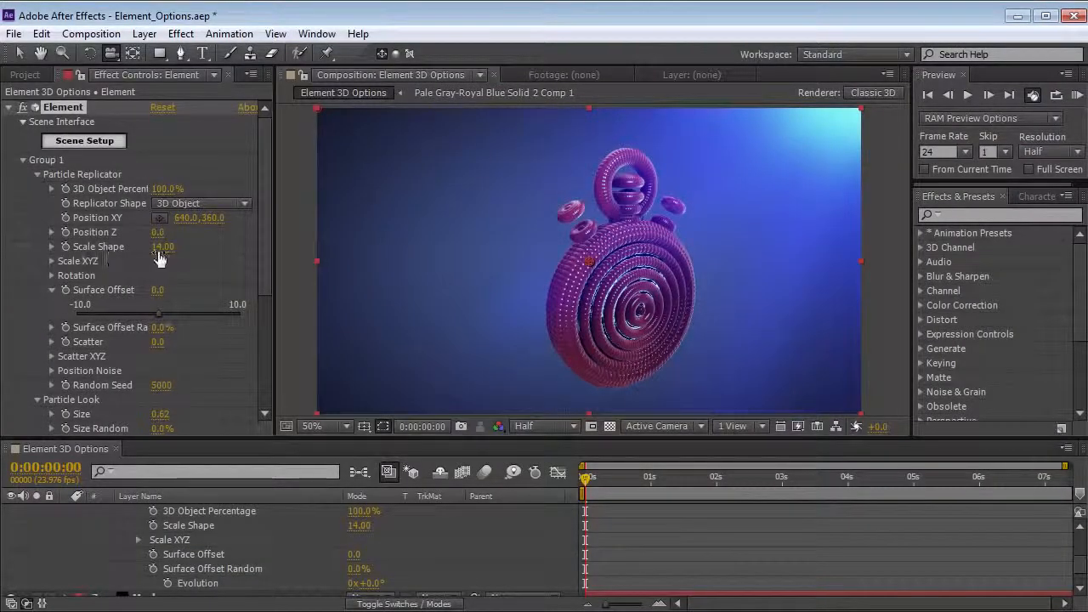
- Set Group 2's Particle Look Size to 14 so the solid stopwatch matches the replicator shape's scale
click(22, 159)
click(22, 175)
click(36, 203)
click(161, 218)
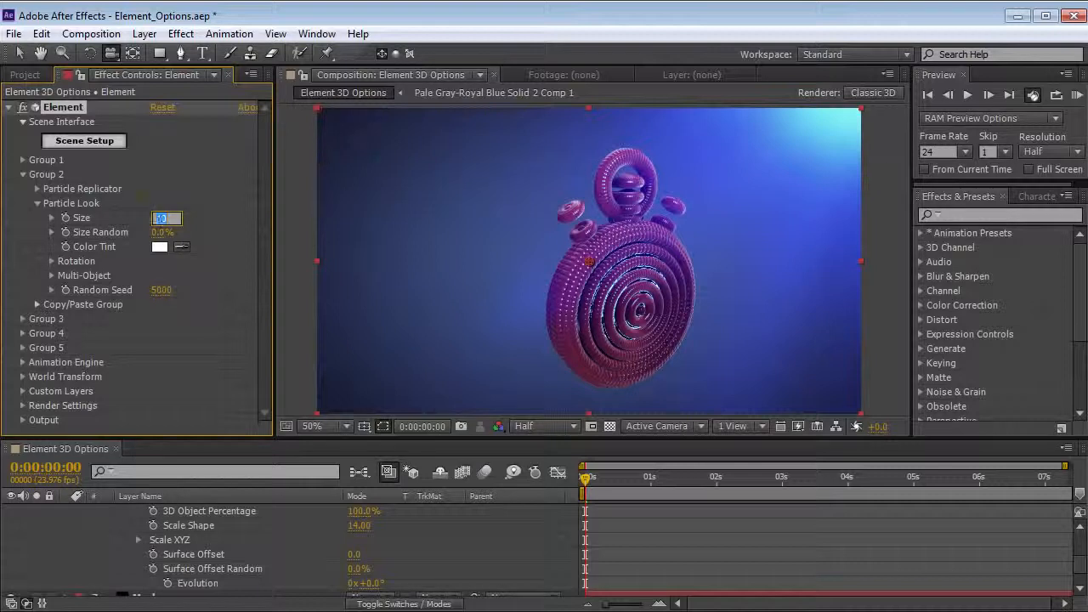
text(14)
key(Return)
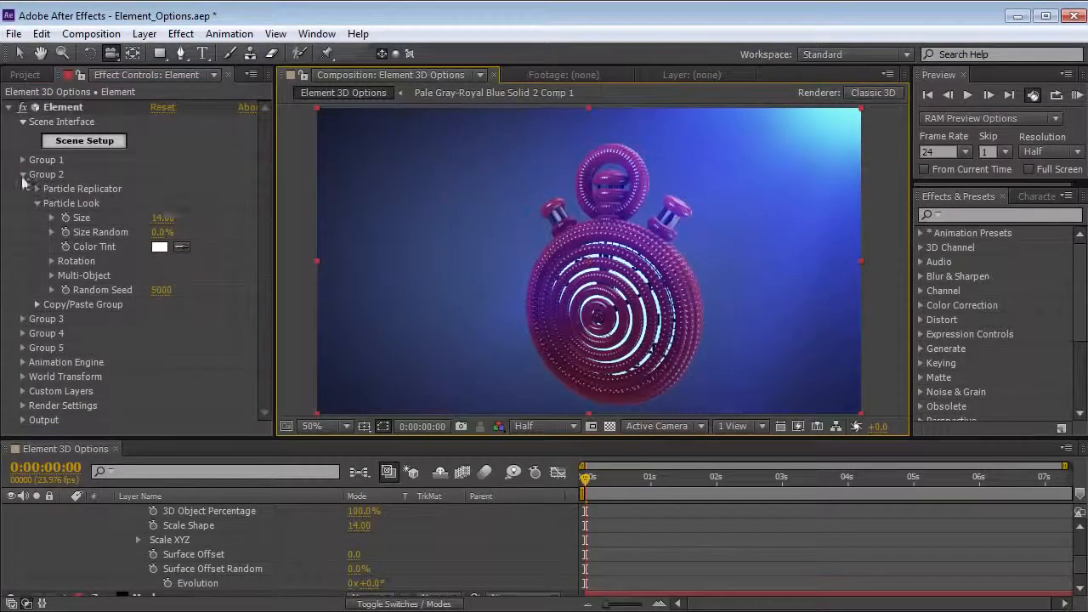
- Reduce Group 1's Particle Look Size to 0.14 to turn the spheres into small beads on the stopwatch
click(23, 160)
scroll(22, 164, down, 1)
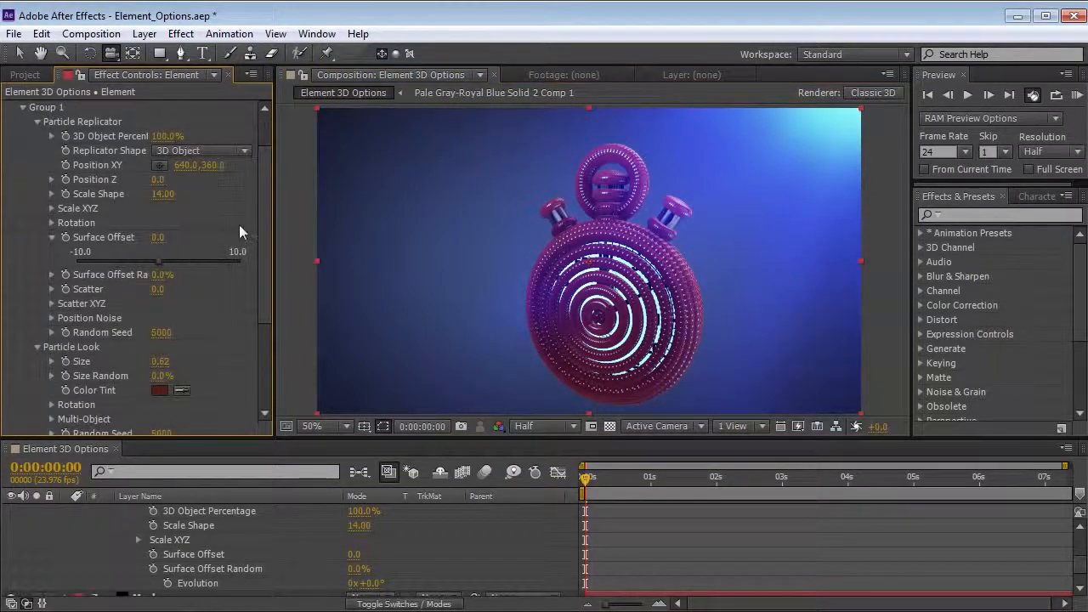
click(36, 121)
drag(160, 204, 160, 207)
drag(580, 296, 639, 297)
mouse_move(611, 359)
mouse_down()
mouse_move(522, 320)
mouse_move(625, 344)
mouse_up()
drag(161, 203, 133, 203)
drag(595, 296, 586, 263)
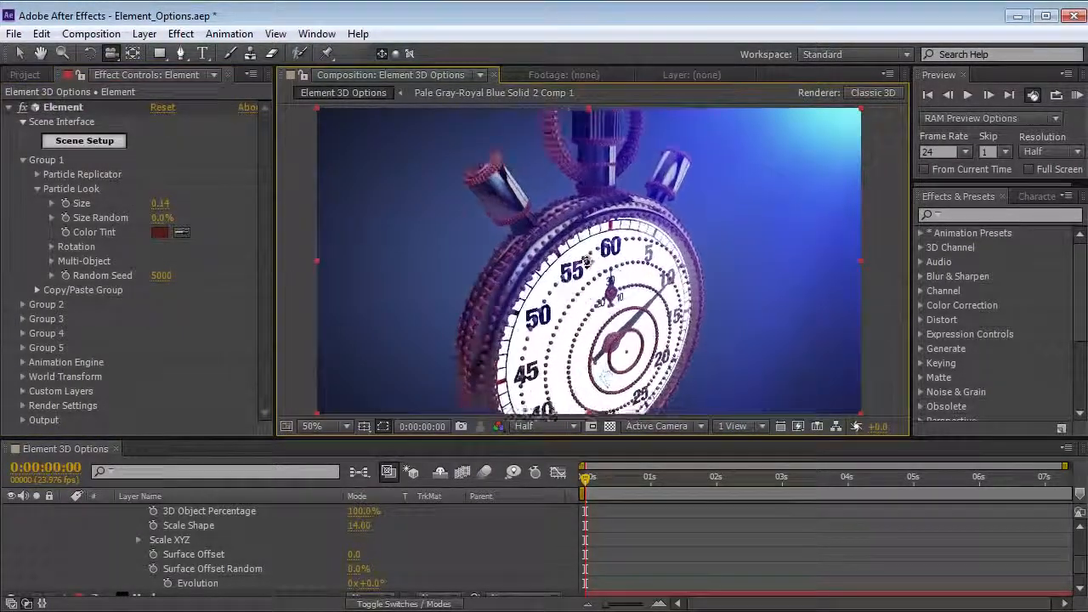
- Set Group 1's Surface Offset to -0.5 in the Particle Replicator and inspect the beads from different angles
click(37, 189)
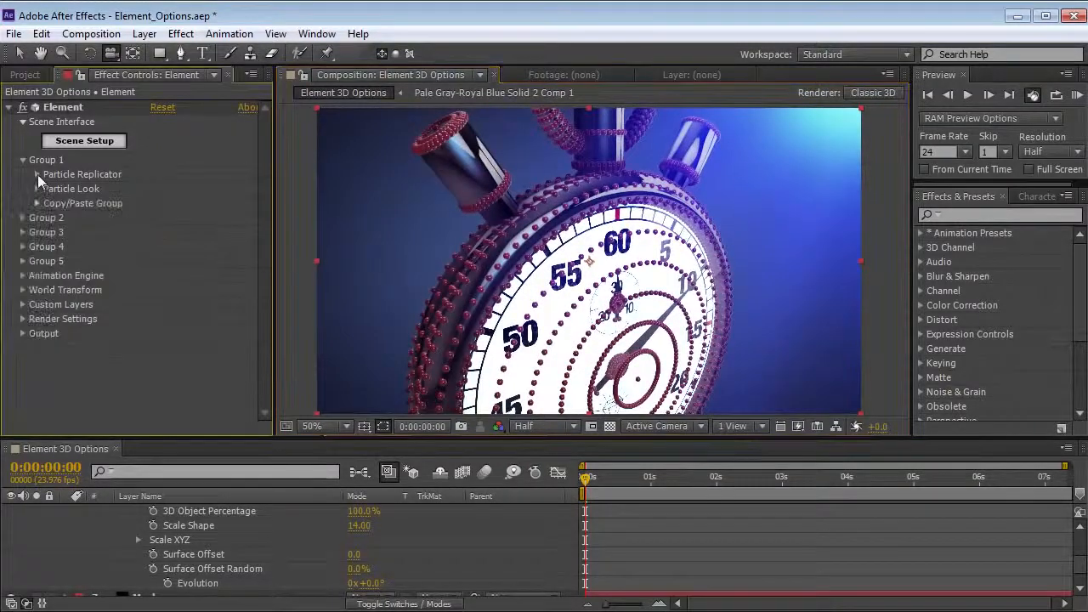
click(38, 174)
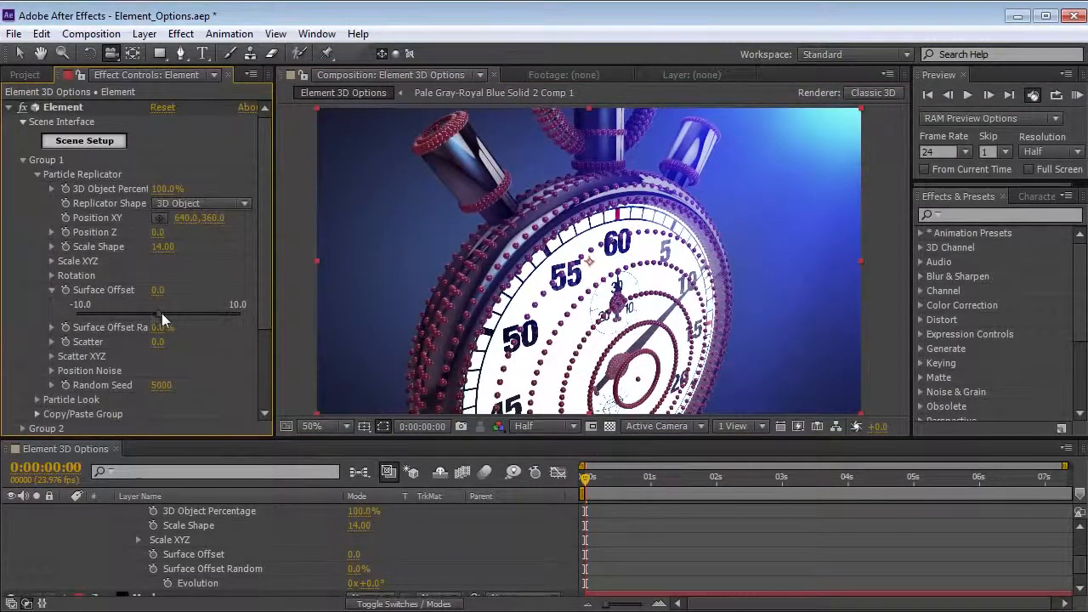
drag(161, 313, 157, 311)
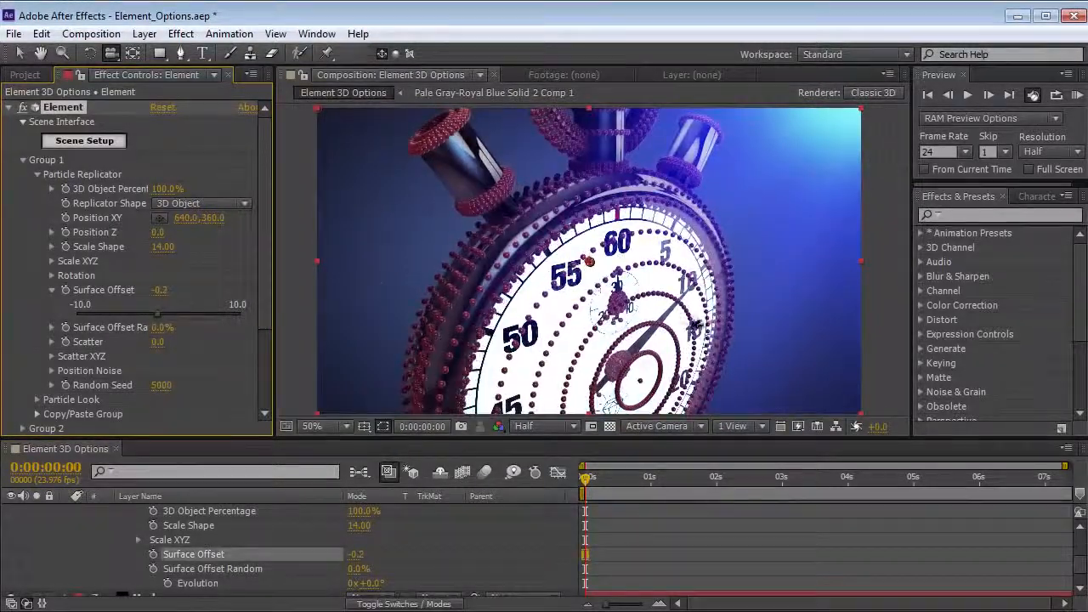
drag(627, 318, 496, 300)
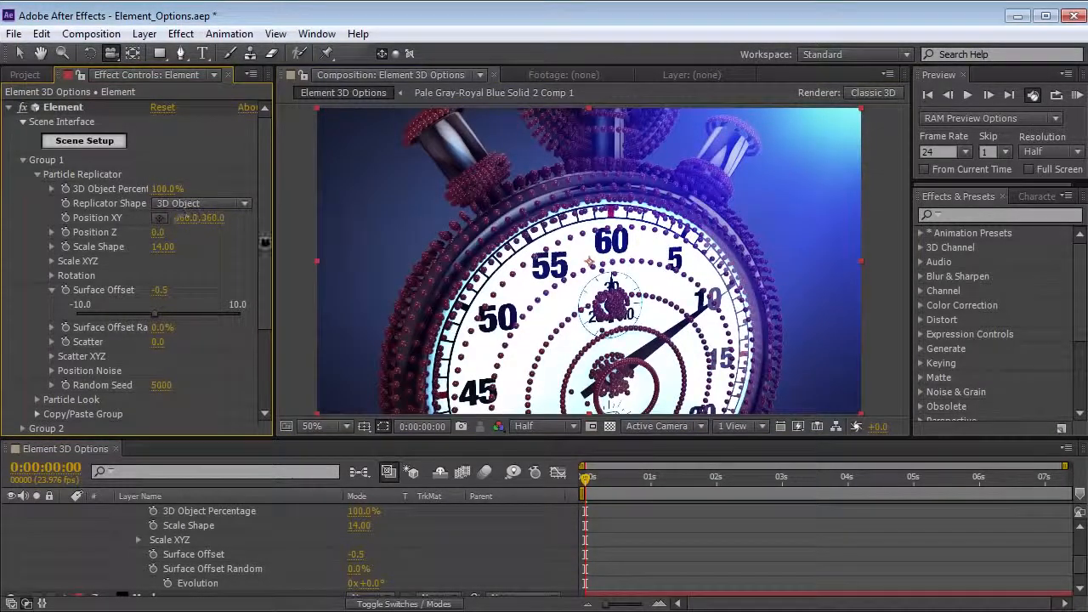
drag(602, 247, 603, 281)
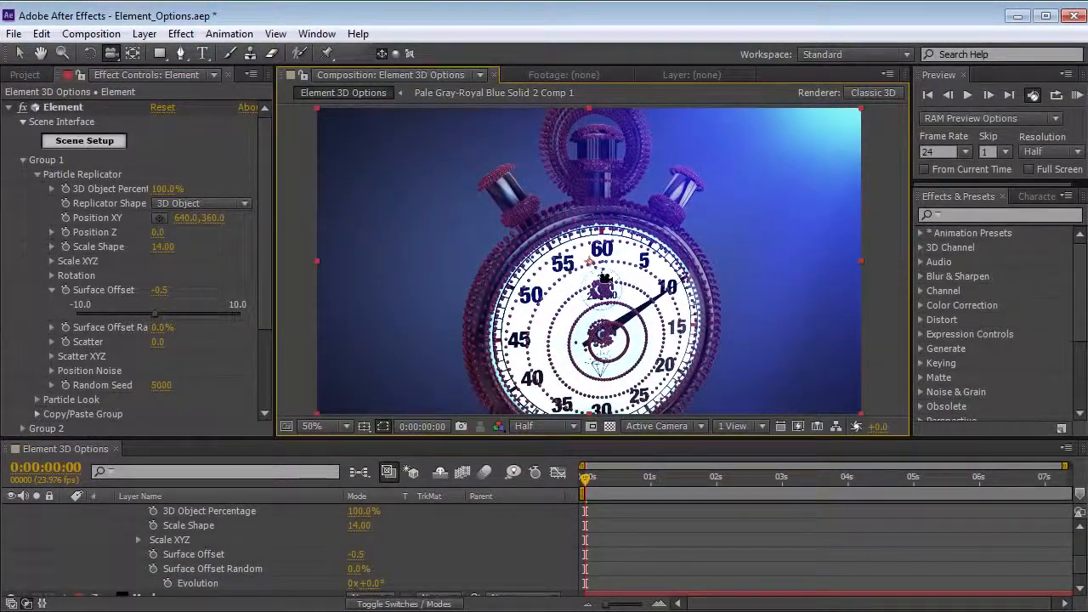
- Examine the stopwatch model's mesh and vertex information in Scene Setup, viewing the model from several angles
click(85, 141)
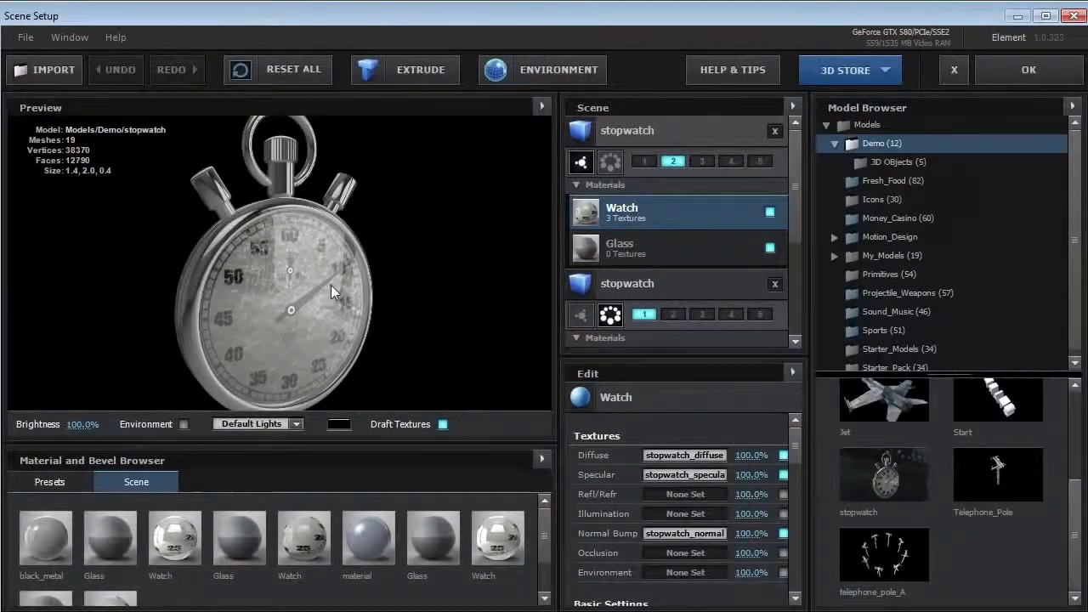
drag(257, 275, 234, 276)
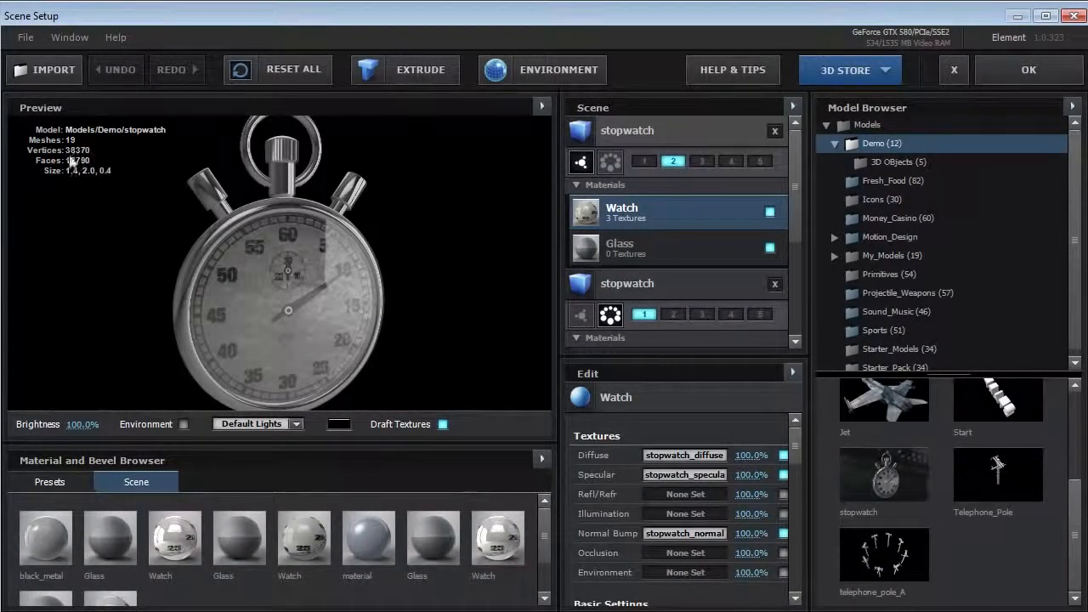
drag(332, 277, 163, 223)
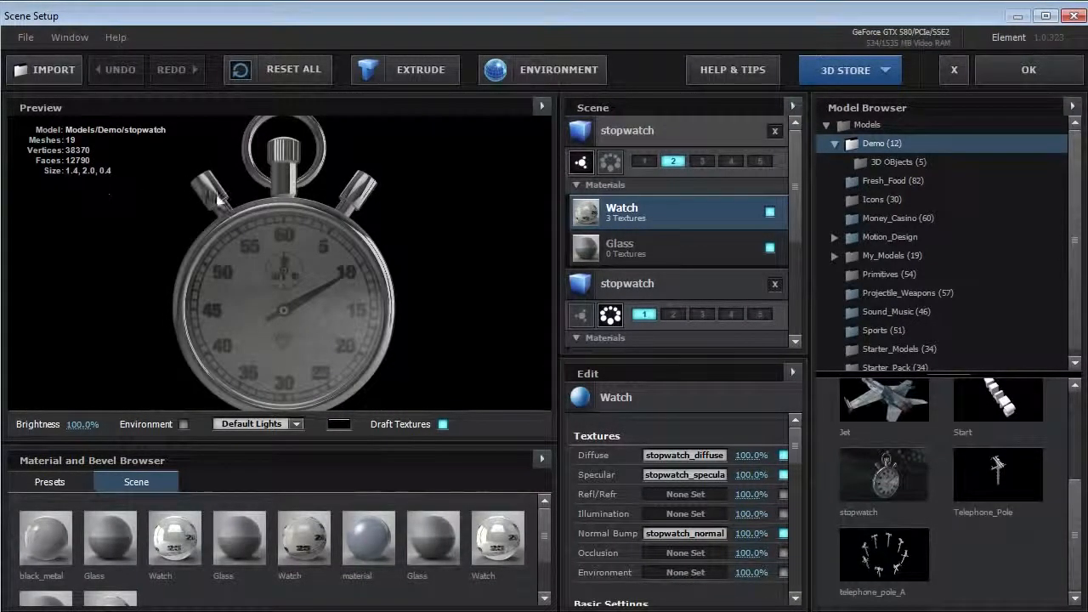
click(1042, 64)
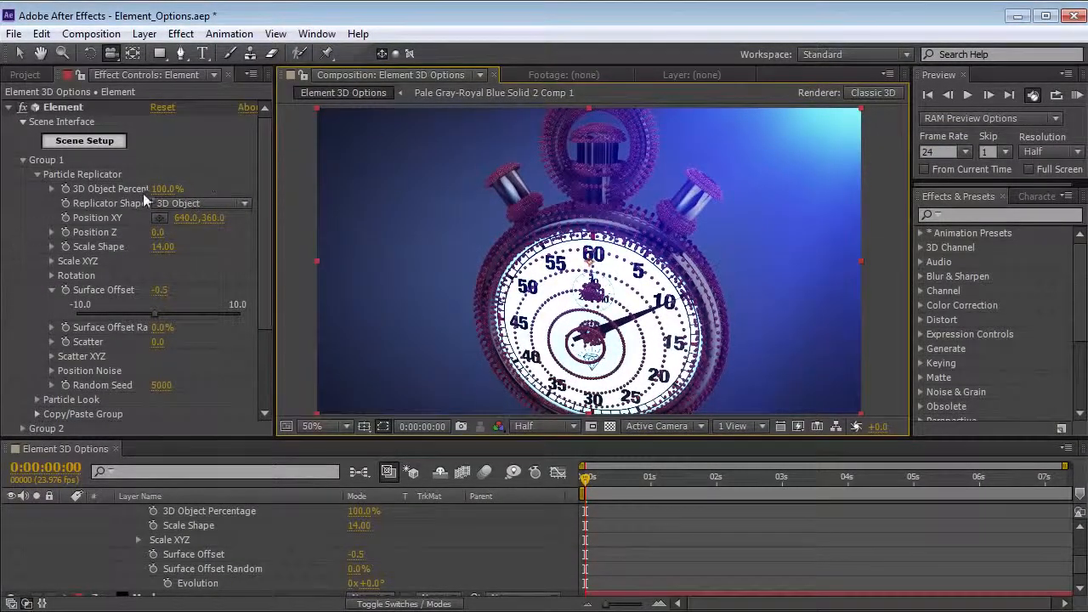
- Try varying Group 1's 3D Object Percentage in the Particle Replicator, ending back at 100%
drag(161, 190, 211, 195)
mouse_move(557, 292)
mouse_down()
mouse_move(634, 298)
mouse_move(659, 287)
mouse_move(553, 310)
mouse_up()
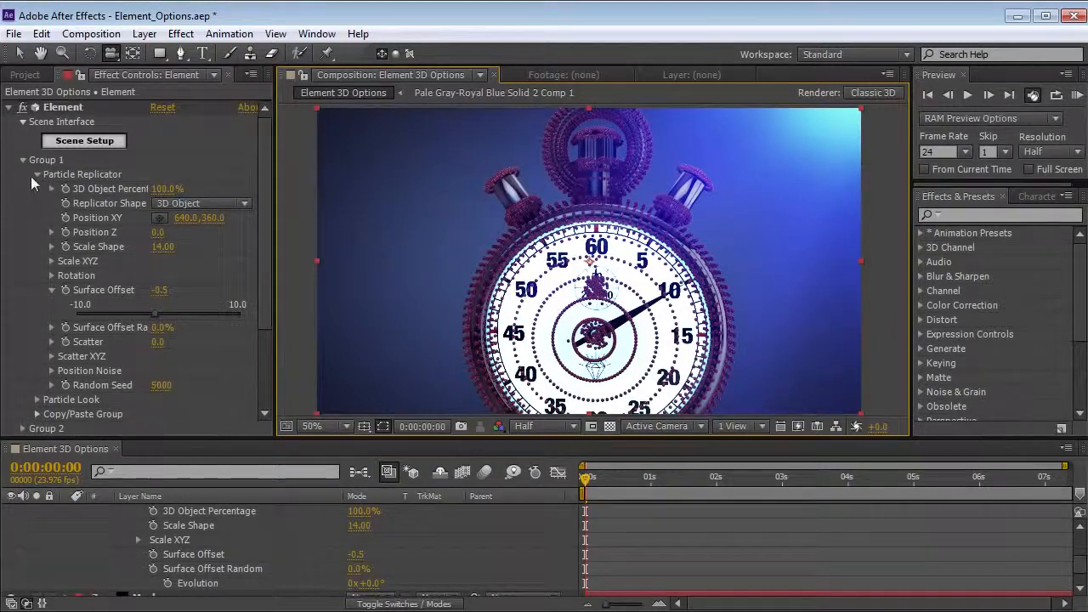
- Hide the solid stopwatch by reducing Group 2's Particle Count to 0
click(36, 175)
click(22, 160)
click(23, 174)
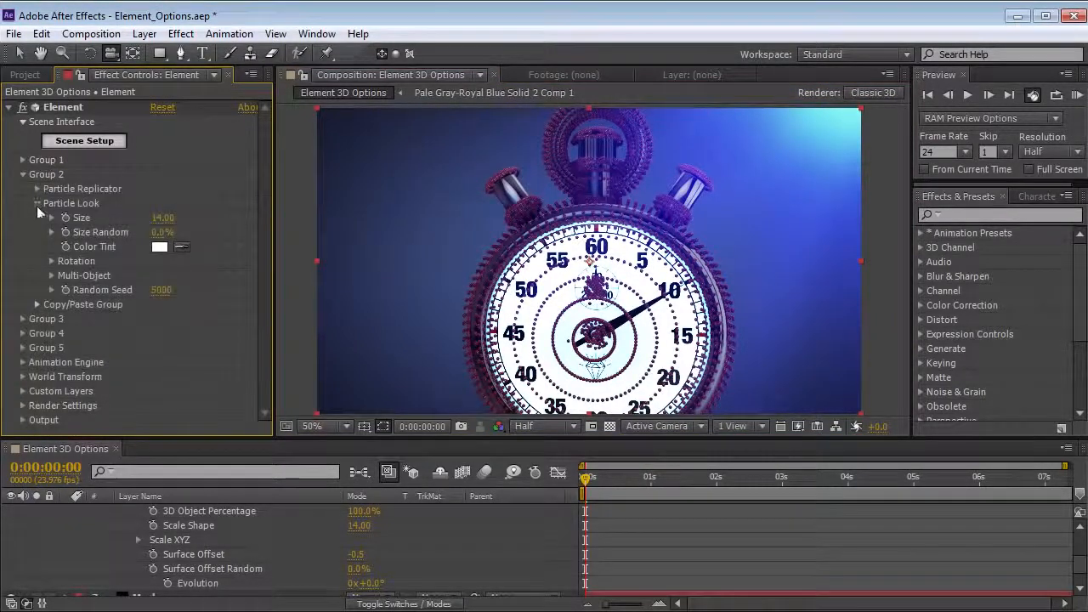
click(36, 204)
click(36, 189)
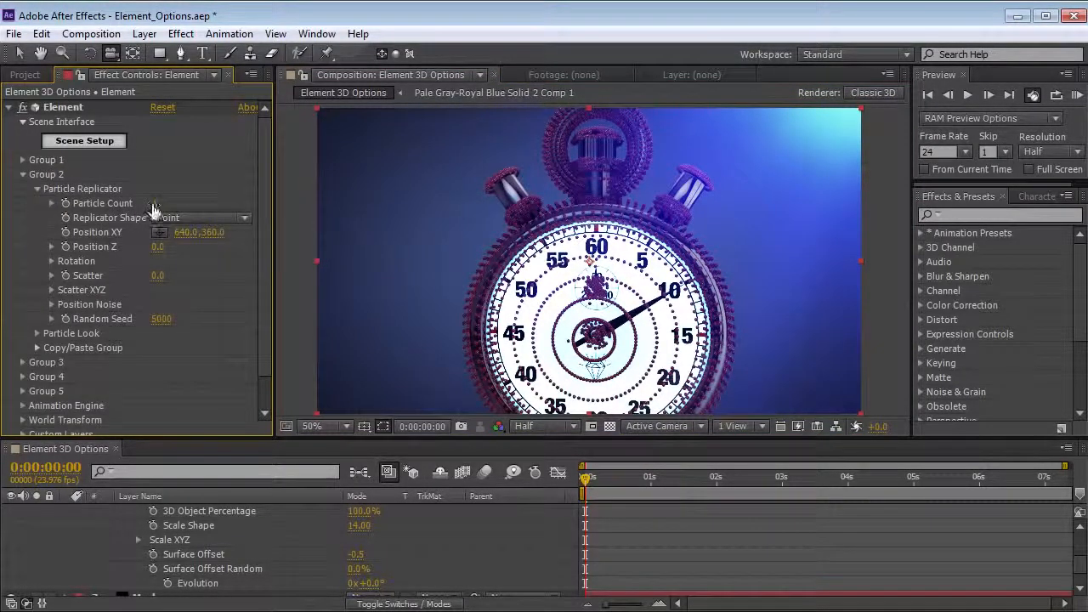
drag(154, 204, 128, 204)
click(36, 188)
click(22, 174)
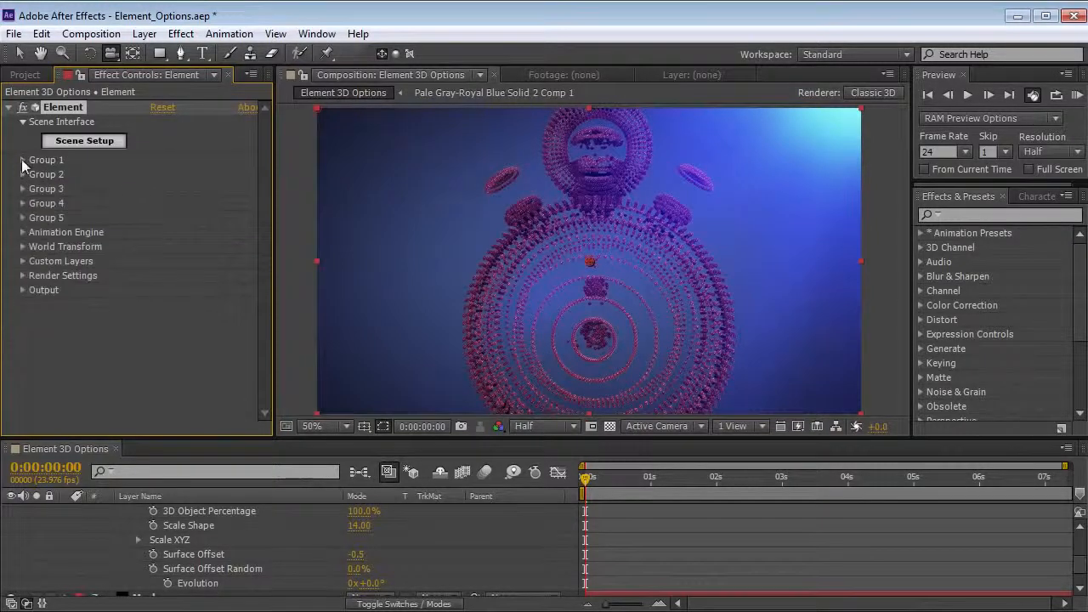
- Increase Group 1's Particle Look Size to 0.38
click(22, 160)
click(36, 189)
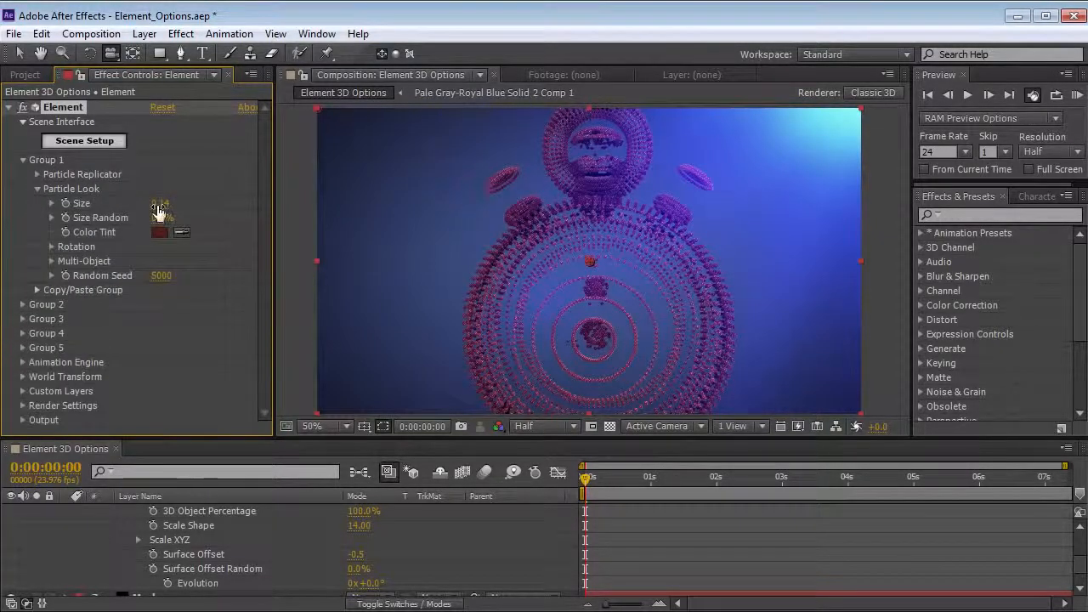
drag(159, 204, 170, 201)
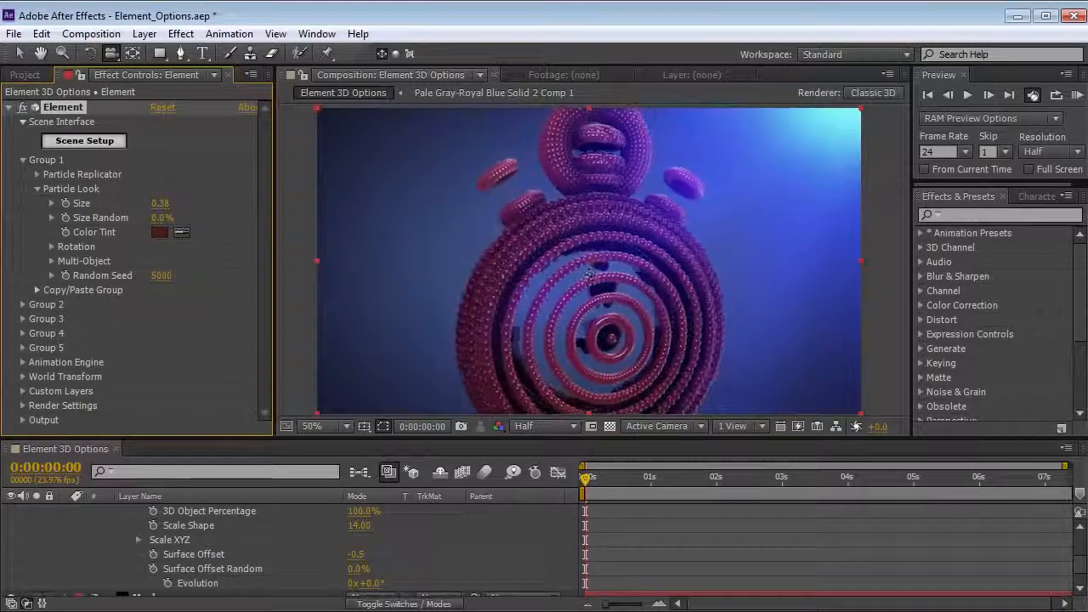
- Try a higher Scatter value on Group 1's stopwatch-shaped particles, and revert it to 0
click(37, 188)
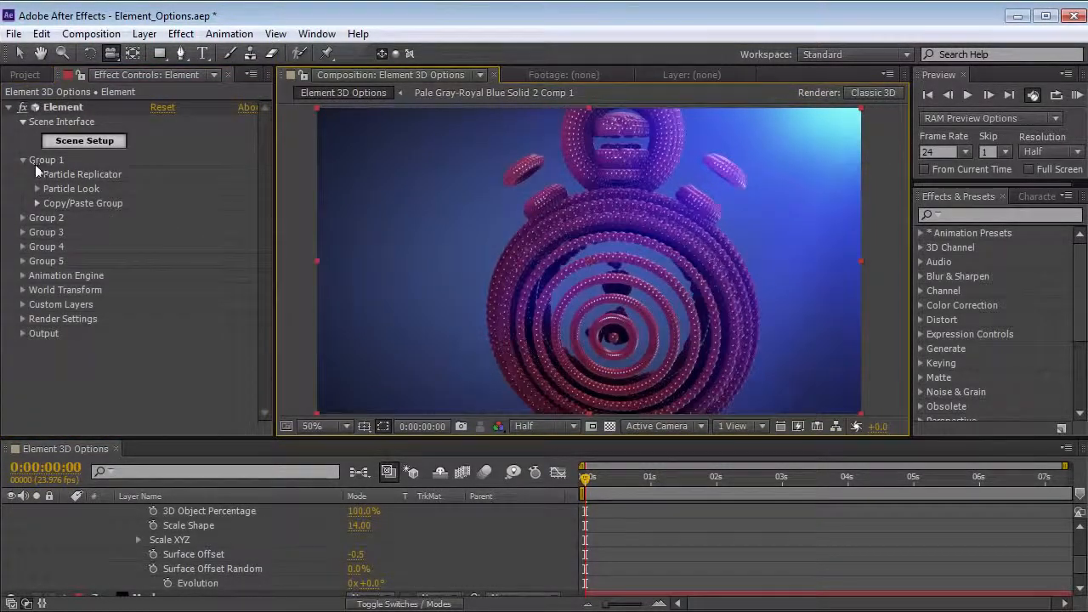
click(37, 174)
scroll(270, 267, down, 1)
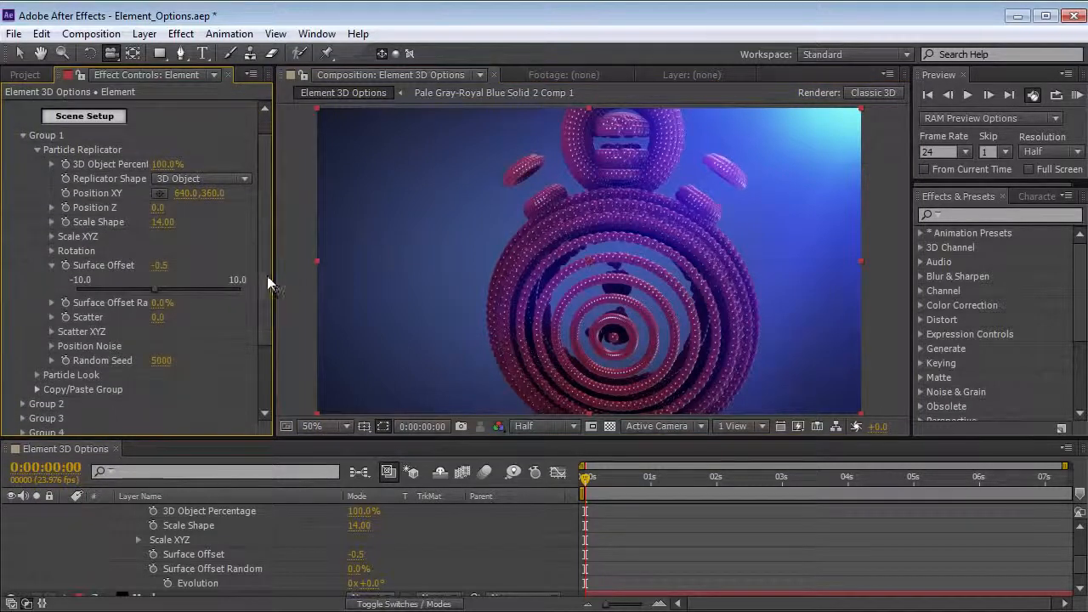
click(51, 266)
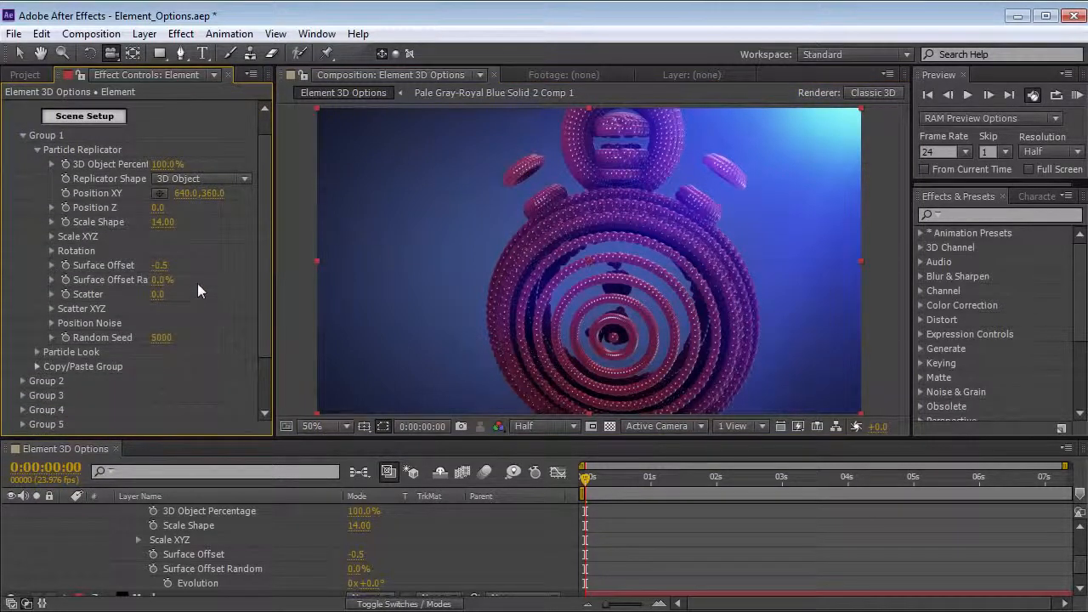
drag(183, 293, 386, 282)
- Try scattering Group 1's particles along individual axes with Scatter XYZ, including Z at -4.2, and undo each change
click(51, 309)
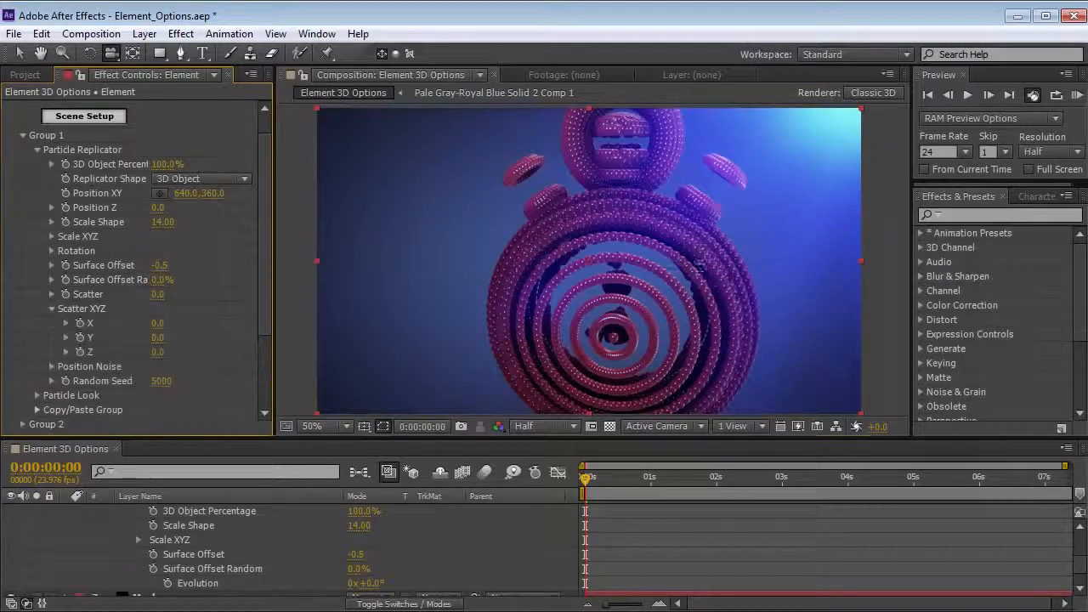
drag(155, 344, 258, 328)
key(ctrl+z)
drag(158, 357, 124, 348)
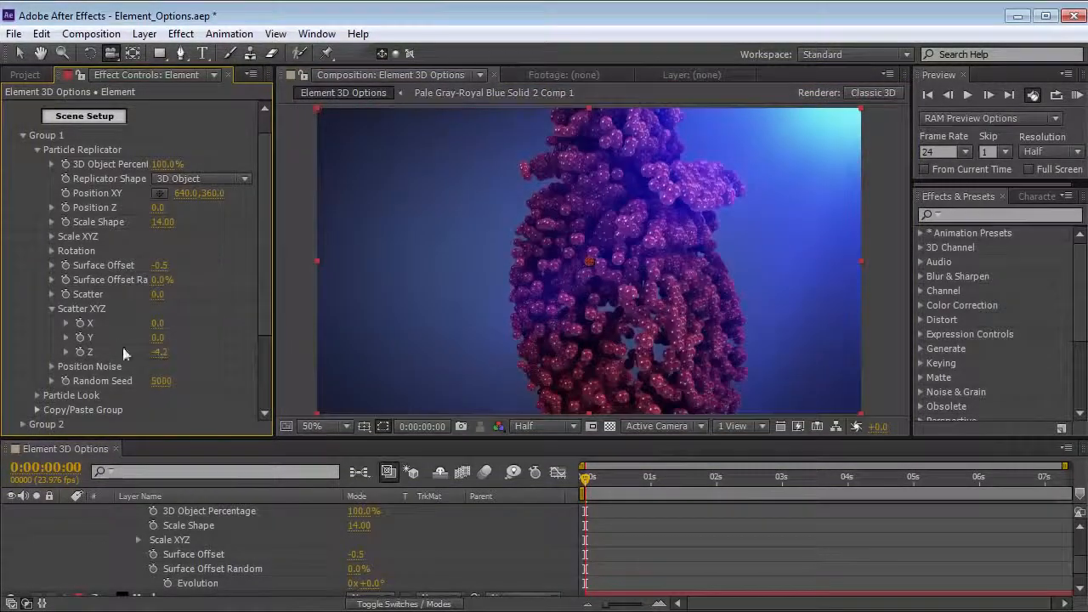
key(ctrl+z)
drag(185, 313, 634, 253)
key(ctrl+z)
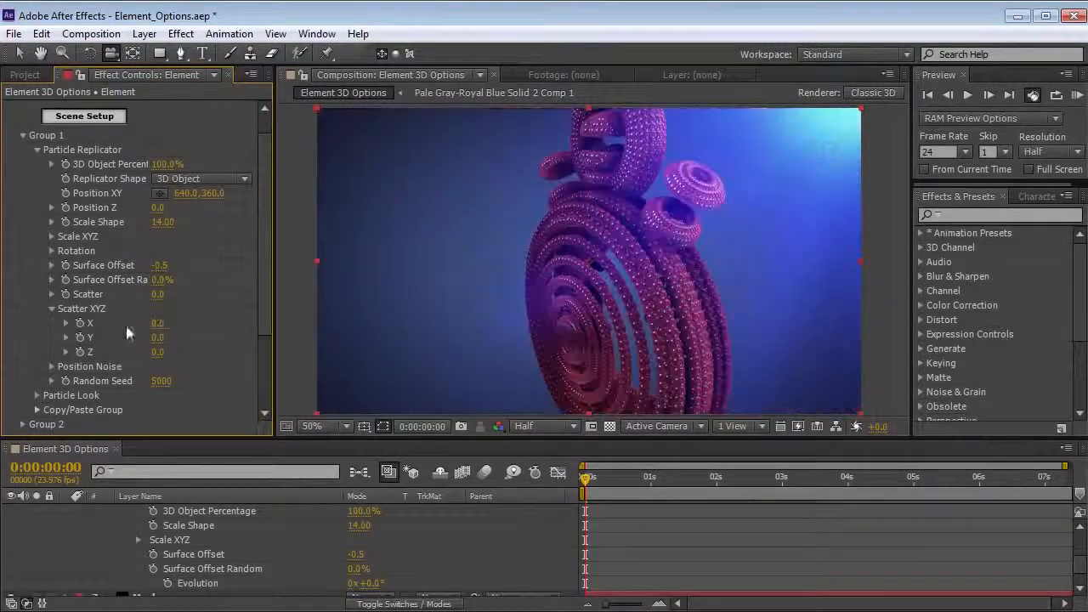
- Distort Group 1's stopwatch-shaped particles with Position Noise, using Amount 111.7 and Noise Scale 0.3
click(53, 308)
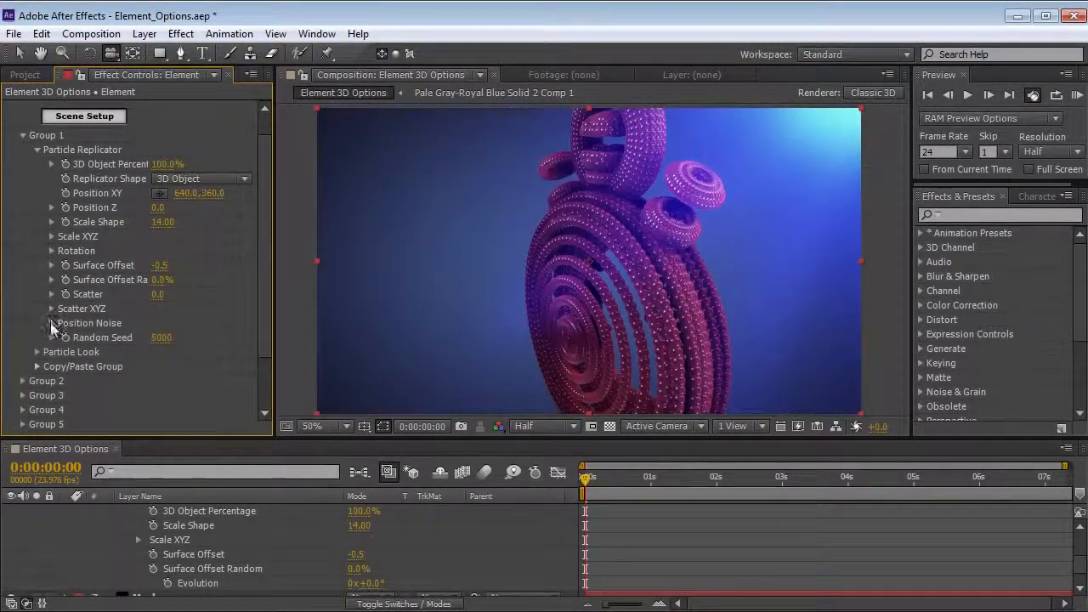
click(52, 324)
scroll(85, 327, down, 1)
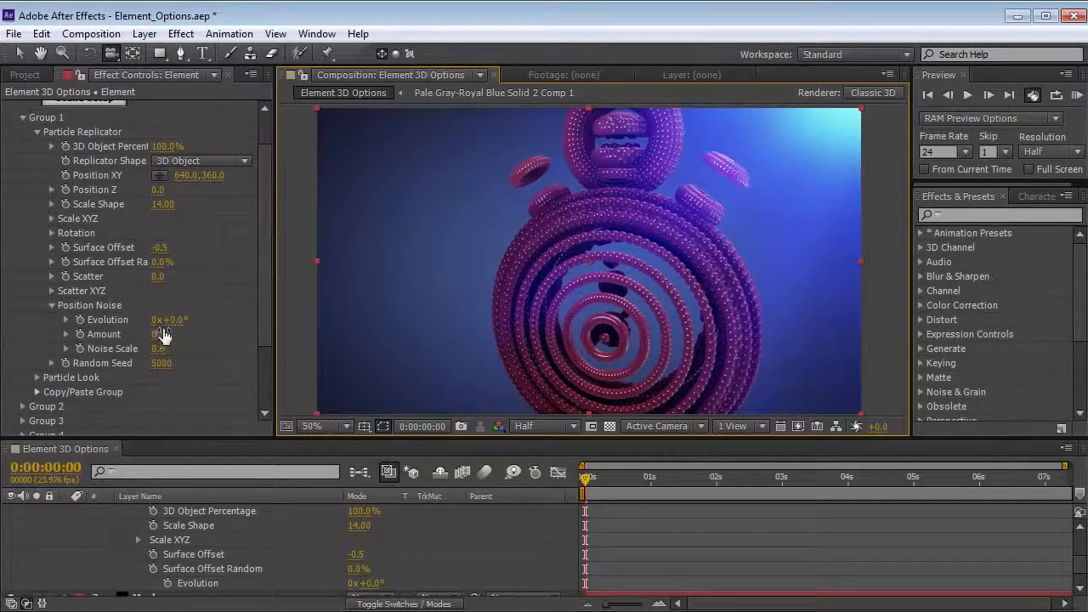
drag(158, 335, 253, 335)
drag(482, 326, 139, 350)
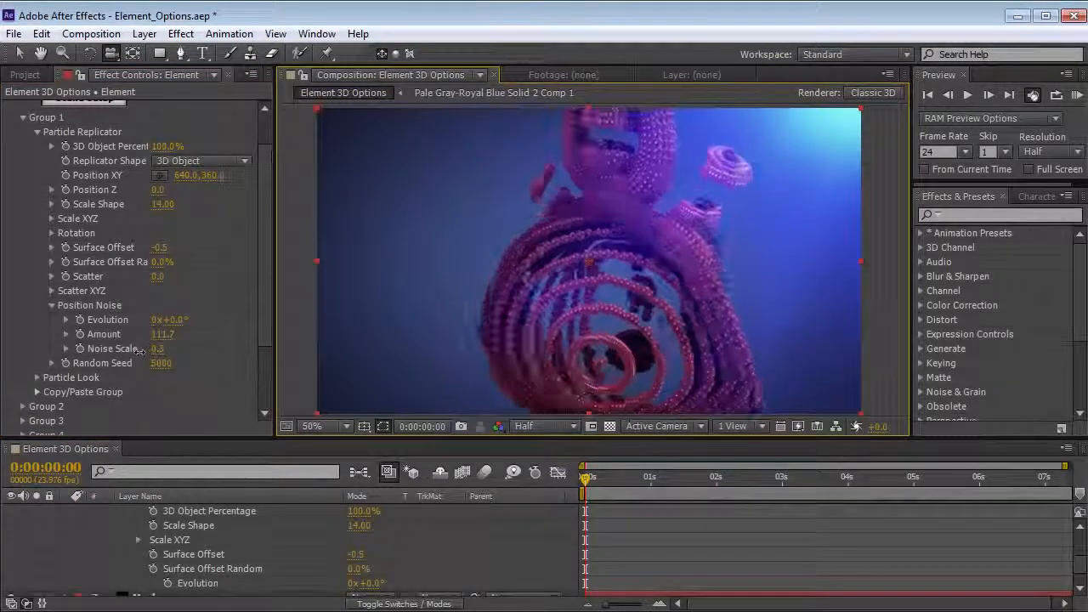
drag(546, 283, 577, 308)
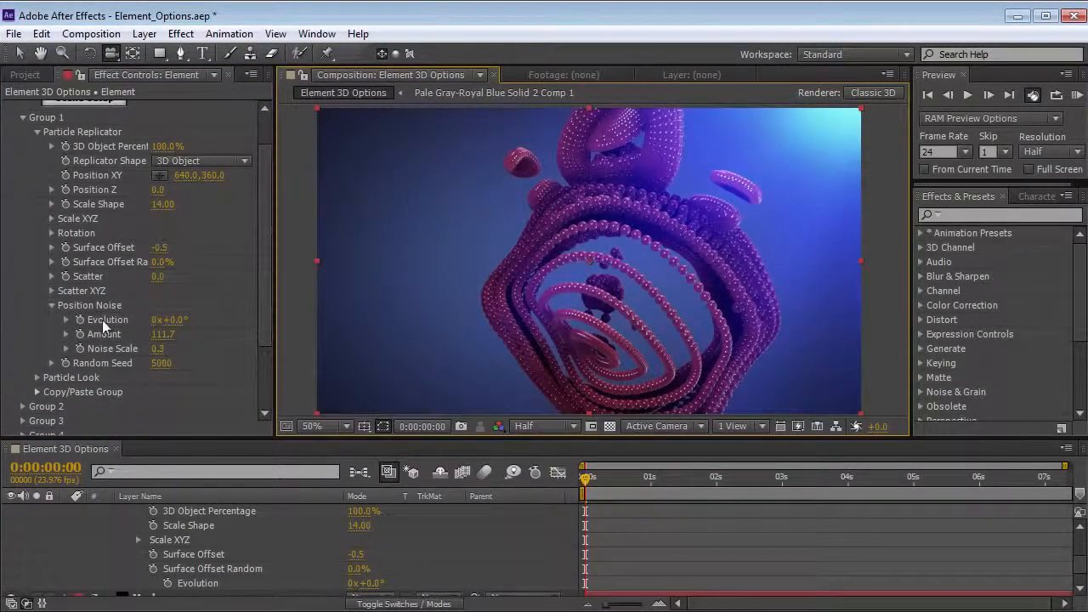
- Animate Group 1's Position Noise Evolution with the expression time*50
drag(172, 330, 195, 334)
key(ctrl+z)
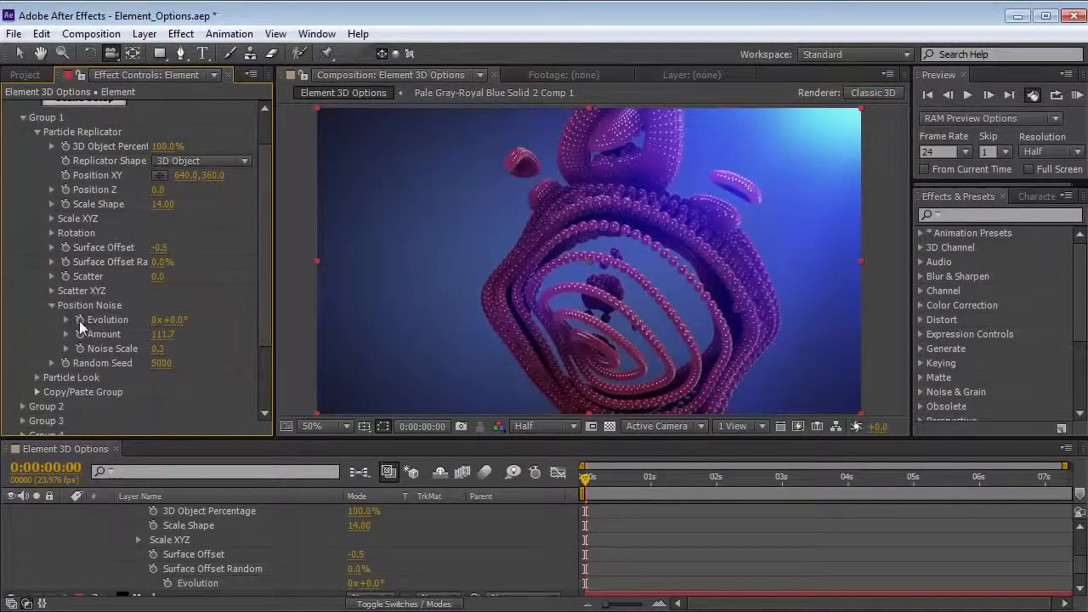
alt+click(81, 321)
text(time*)
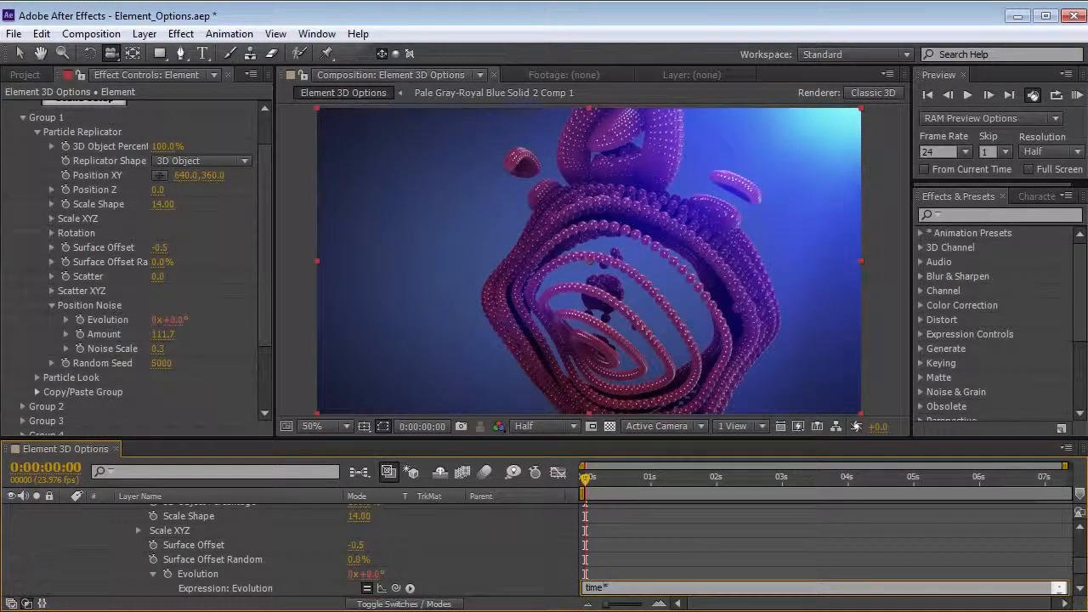
click(648, 540)
drag(603, 489, 644, 493)
key(Home)
click(643, 586)
click(642, 584)
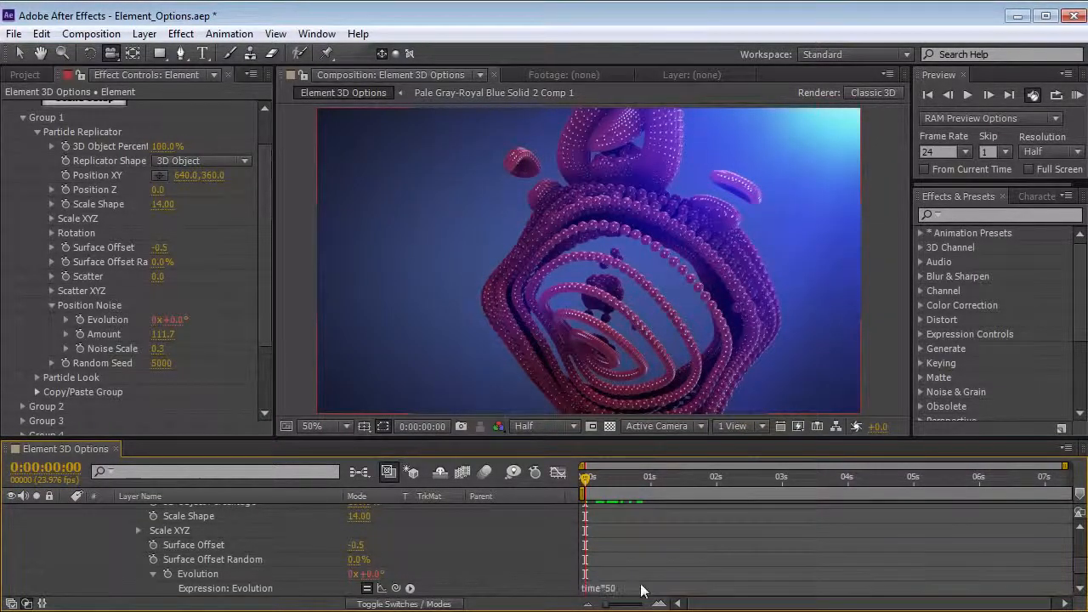
- Remove the Point of Interest and Position keyframes from Camera 1
scroll(629, 570, up, 10)
click(224, 569)
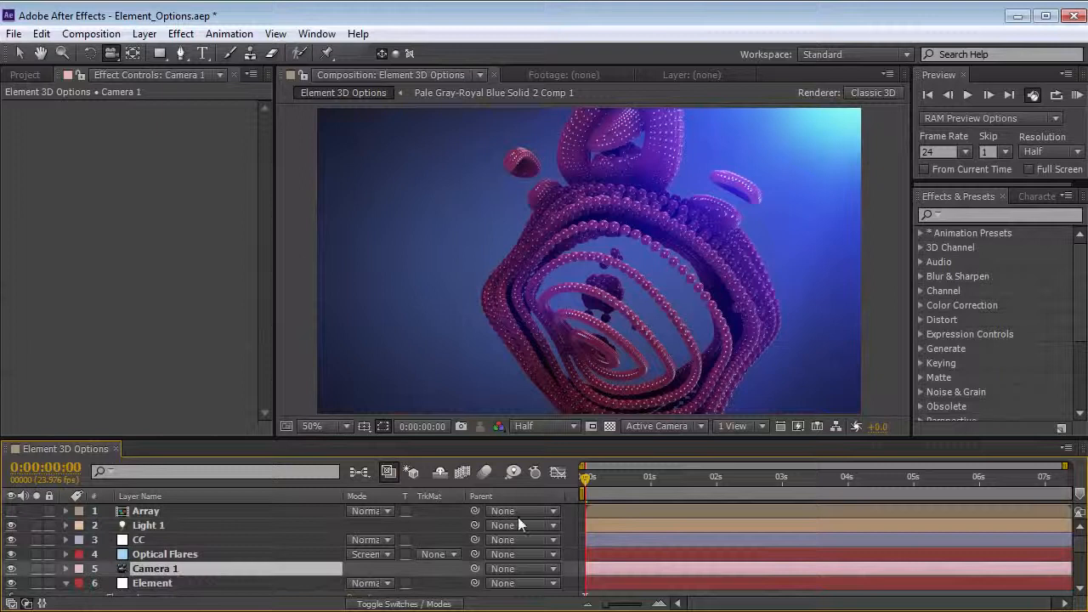
key(u)
click(109, 585)
scroll(111, 593, down, 2)
drag(586, 478, 568, 500)
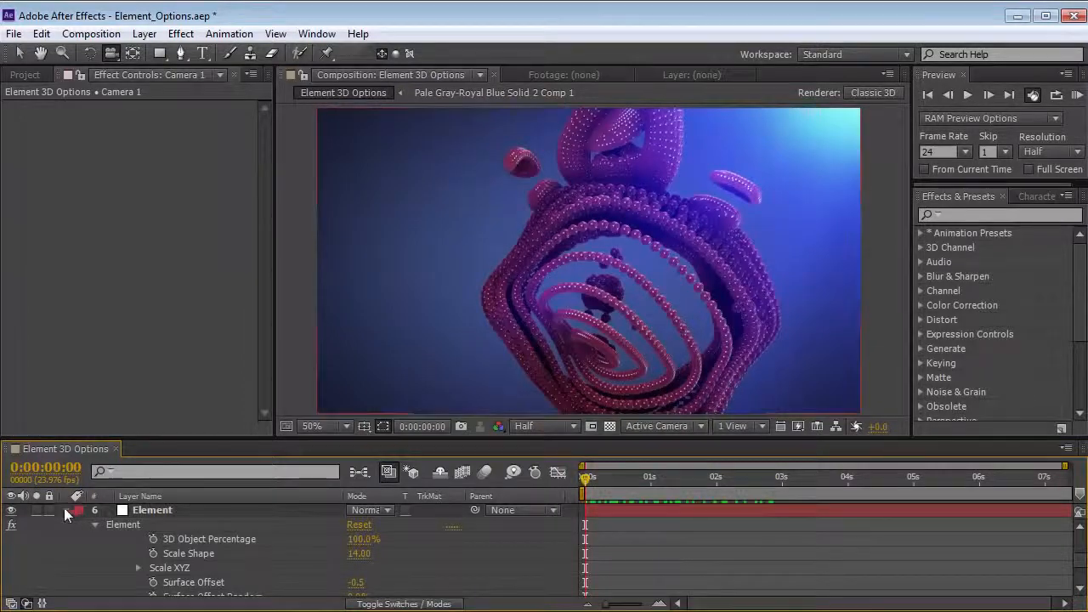
- Go to 0:00:00:10 and raise the Element layer's Group 1 Position Noise Amount to 733.0
click(66, 511)
click(145, 574)
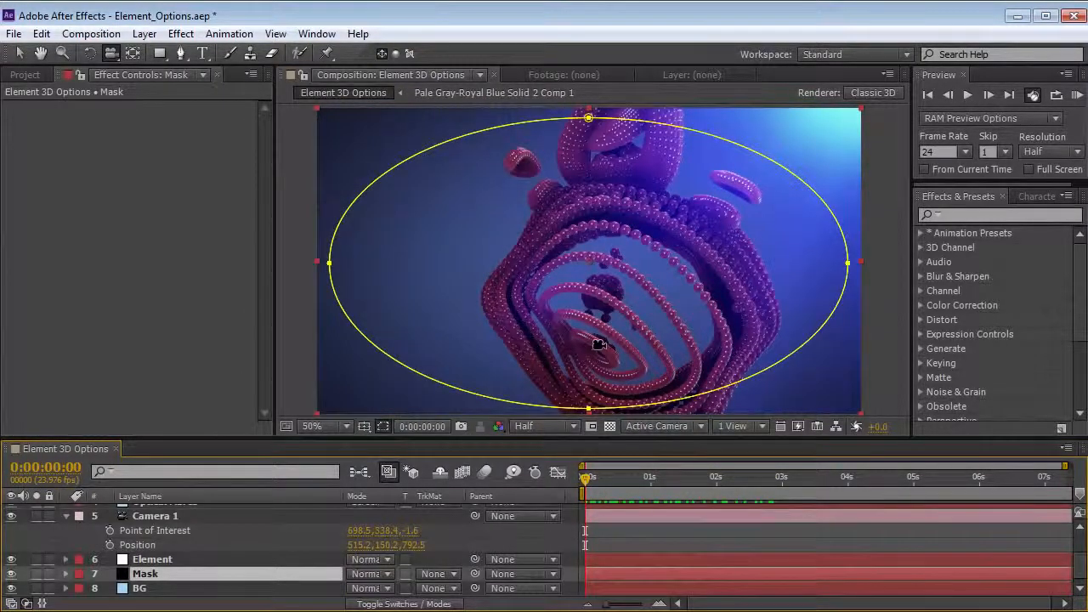
drag(629, 479, 612, 485)
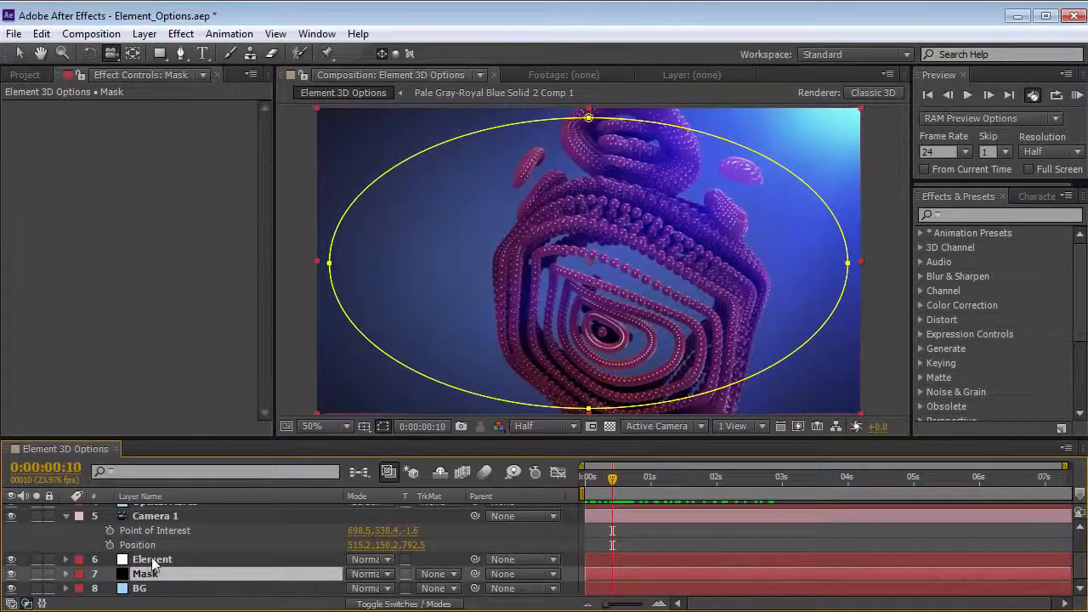
click(151, 559)
drag(256, 196, 264, 225)
drag(163, 335, 636, 251)
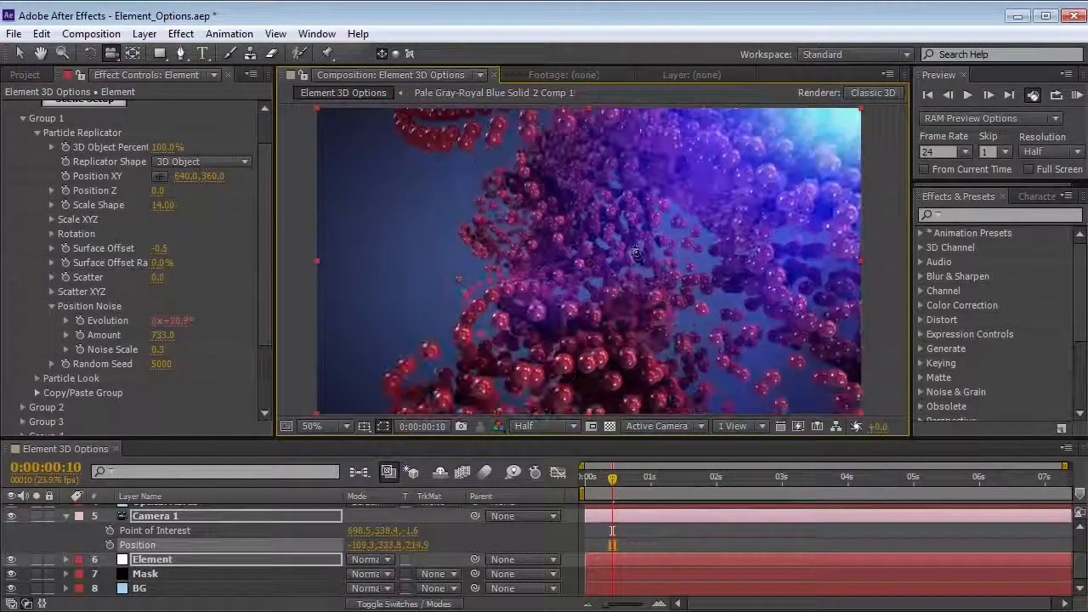
- Turn on Depth of Field for Camera 1 and inspect the blurred particles from other angles in an enlarged composition view
click(157, 517)
key(a)
key(a)
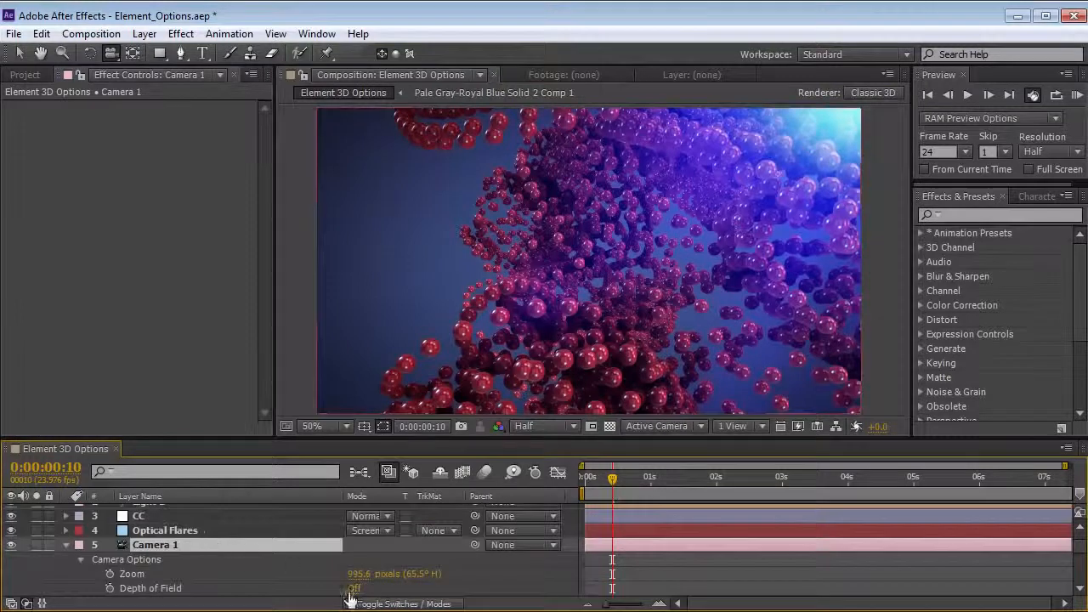
click(352, 589)
key(grave)
mouse_move(510, 399)
mouse_down()
mouse_move(588, 399)
mouse_move(521, 397)
mouse_up()
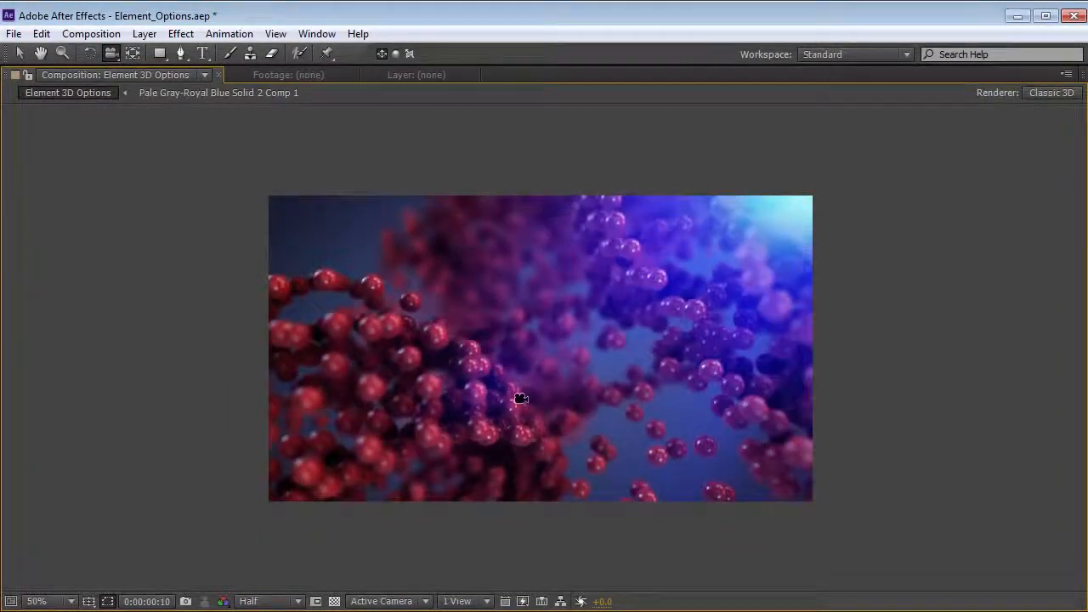
drag(440, 283, 486, 280)
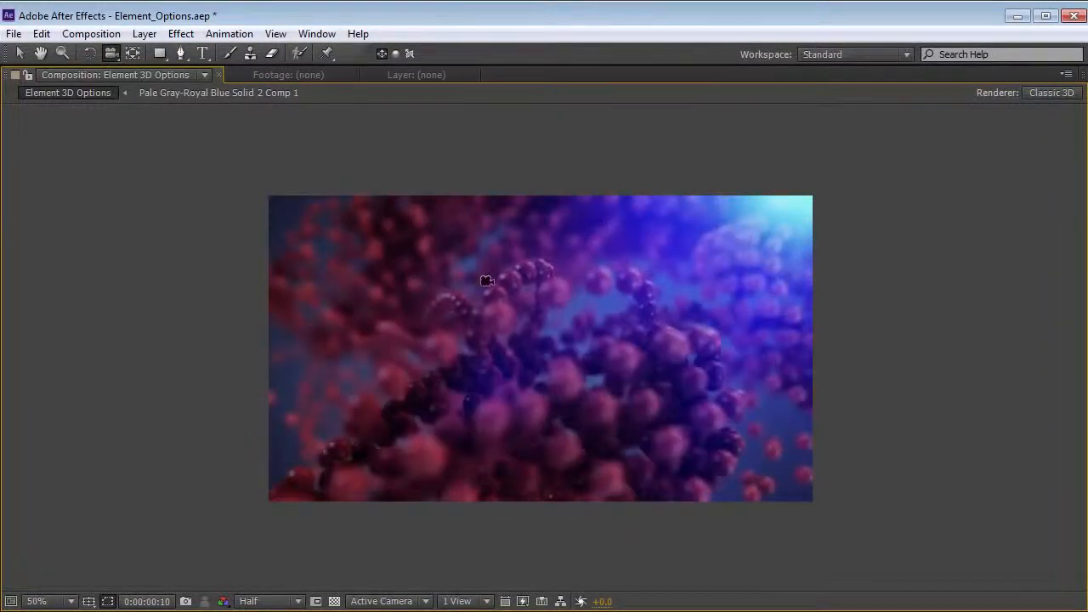
key(grave)
- Preview the evolving particle noise between the first frame and 0:00:00:16
mouse_move(621, 481)
mouse_down()
mouse_move(648, 478)
mouse_move(611, 478)
mouse_move(629, 477)
mouse_up()
scroll(164, 527, up, 3)
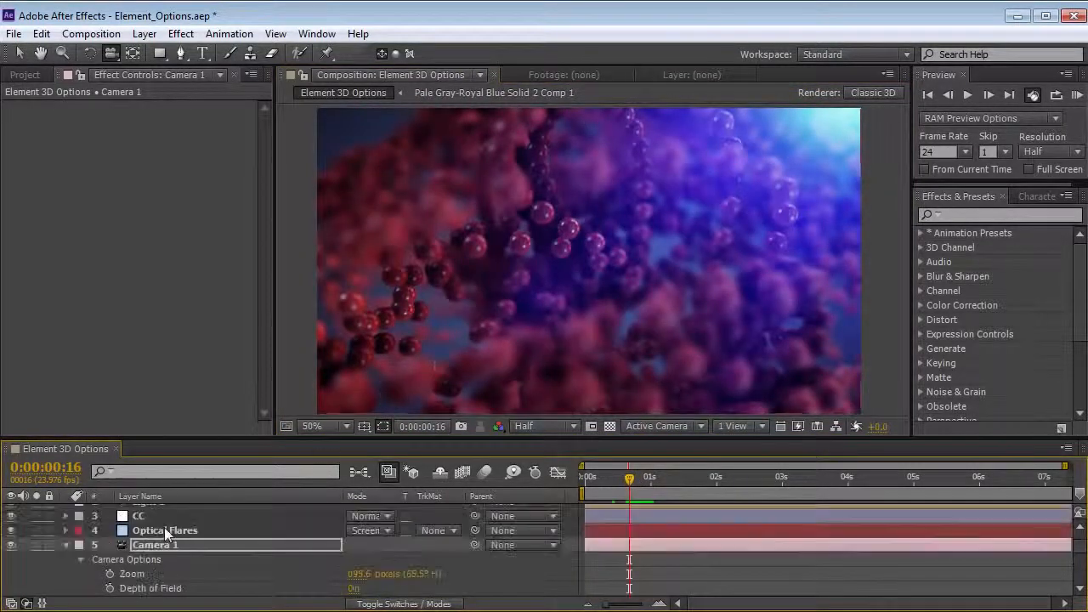
click(66, 544)
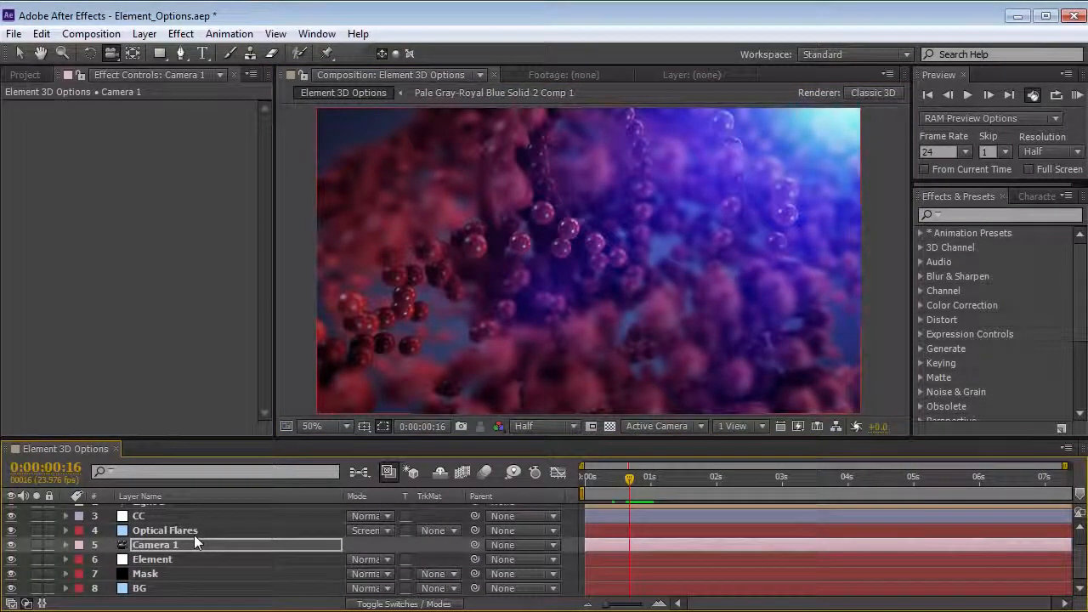
click(194, 533)
key(Home)
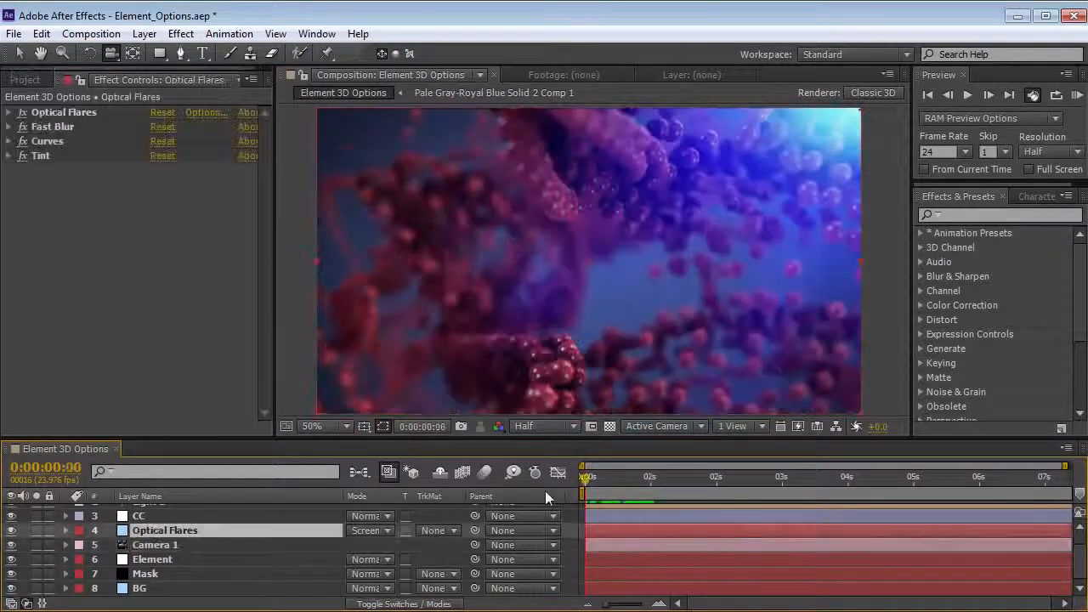
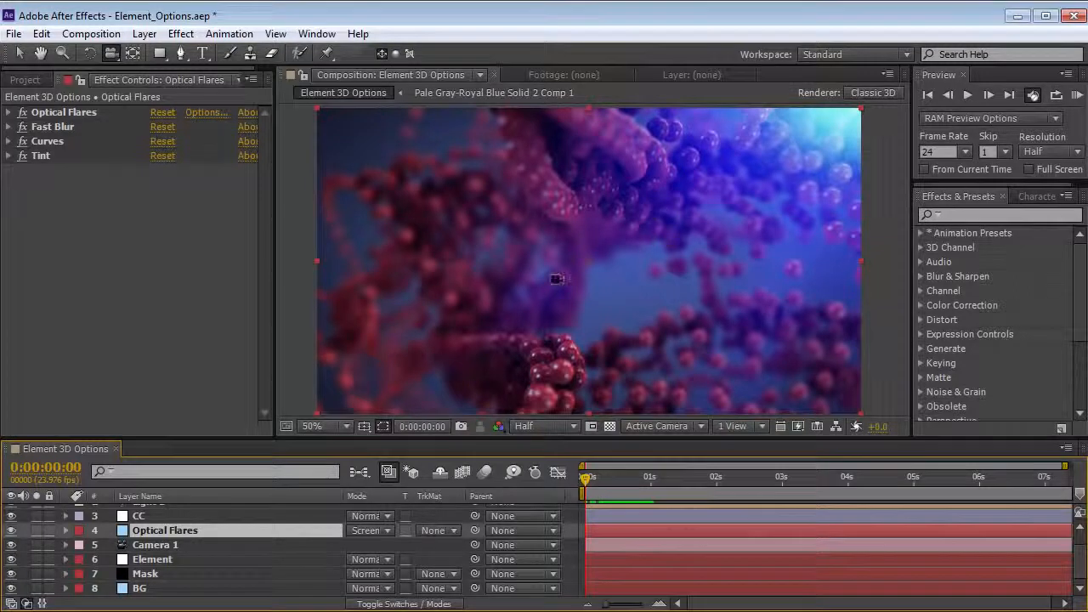
drag(615, 476, 628, 477)
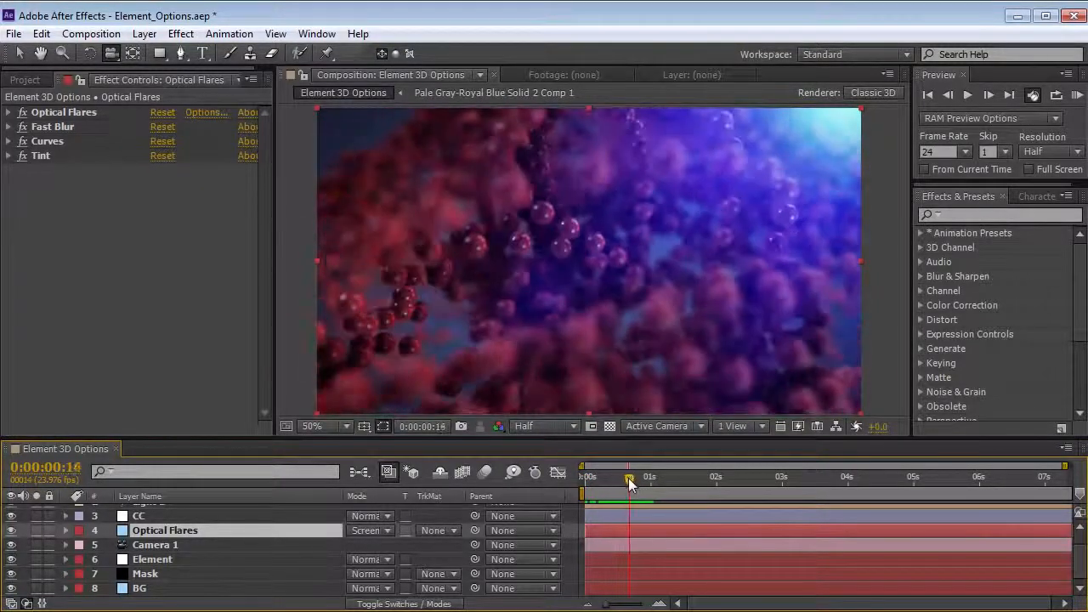
- Turn off Depth of Field in Camera 1's options
click(144, 548)
key(a)
key(a)
click(353, 588)
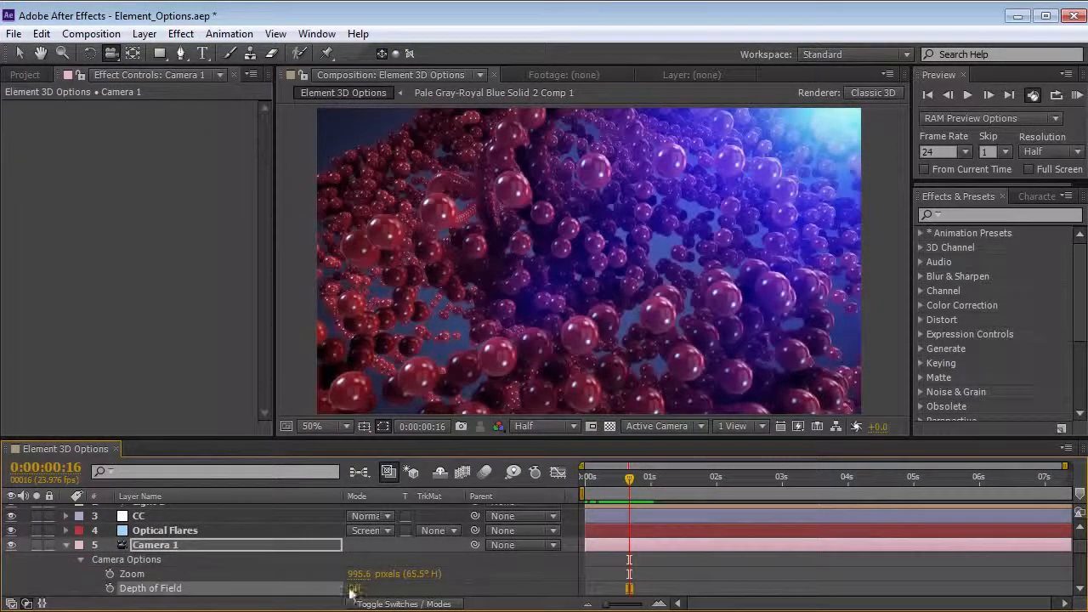
click(67, 545)
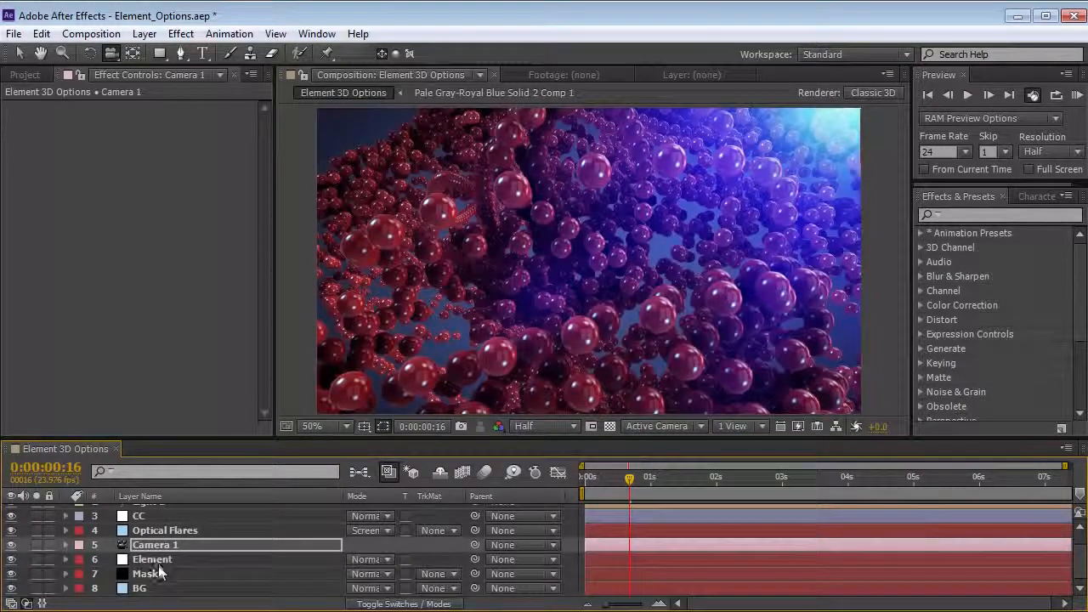
- Unassign the sphere_low model from Group 1 in the Element layer's scene setup and apply the change
click(165, 558)
key(v)
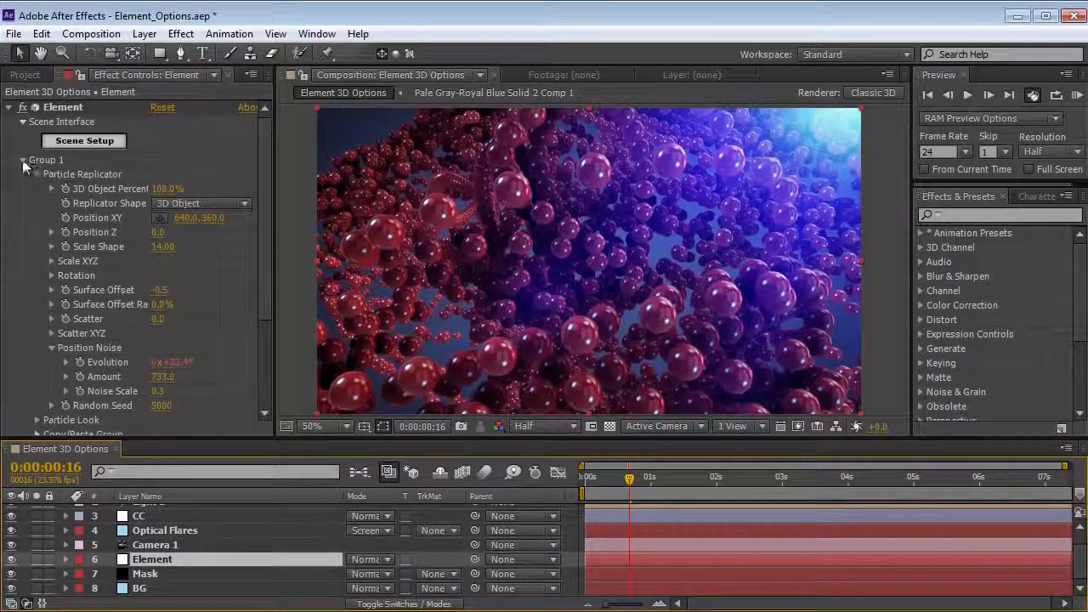
click(83, 142)
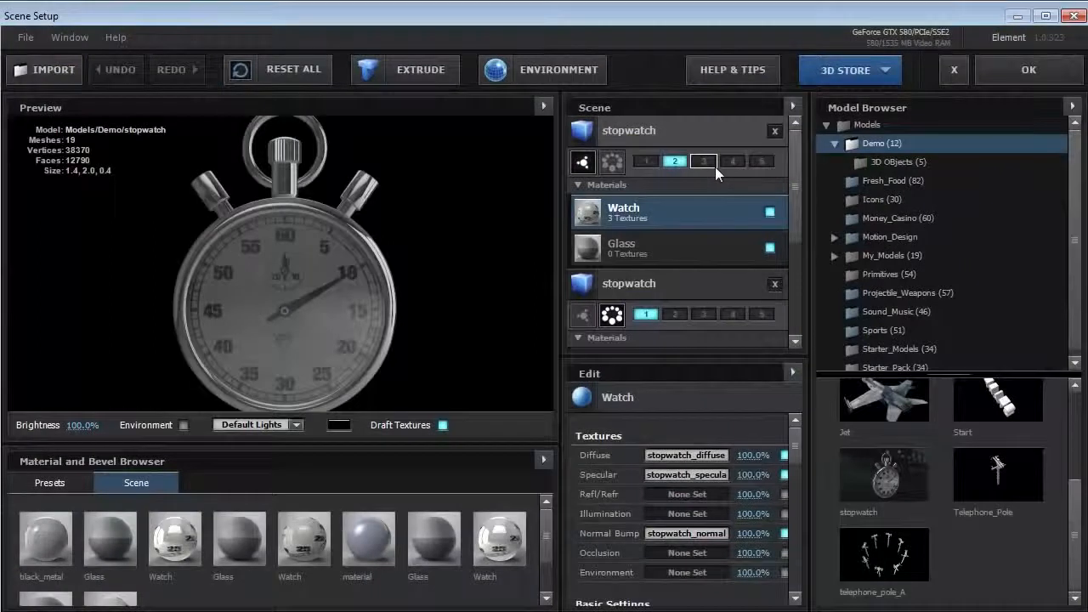
drag(795, 204, 788, 303)
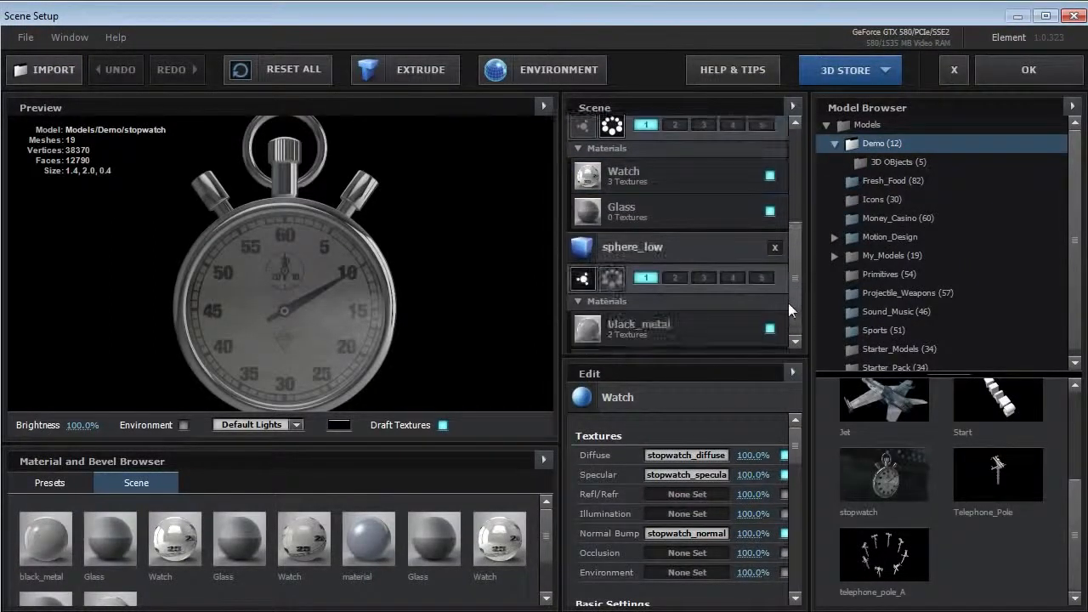
click(686, 249)
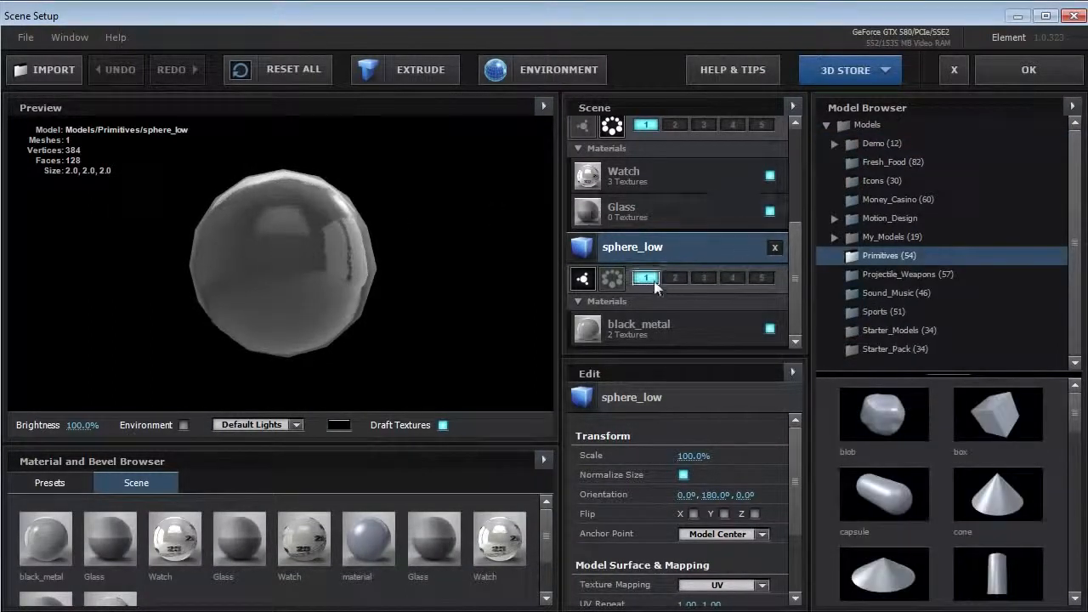
click(650, 286)
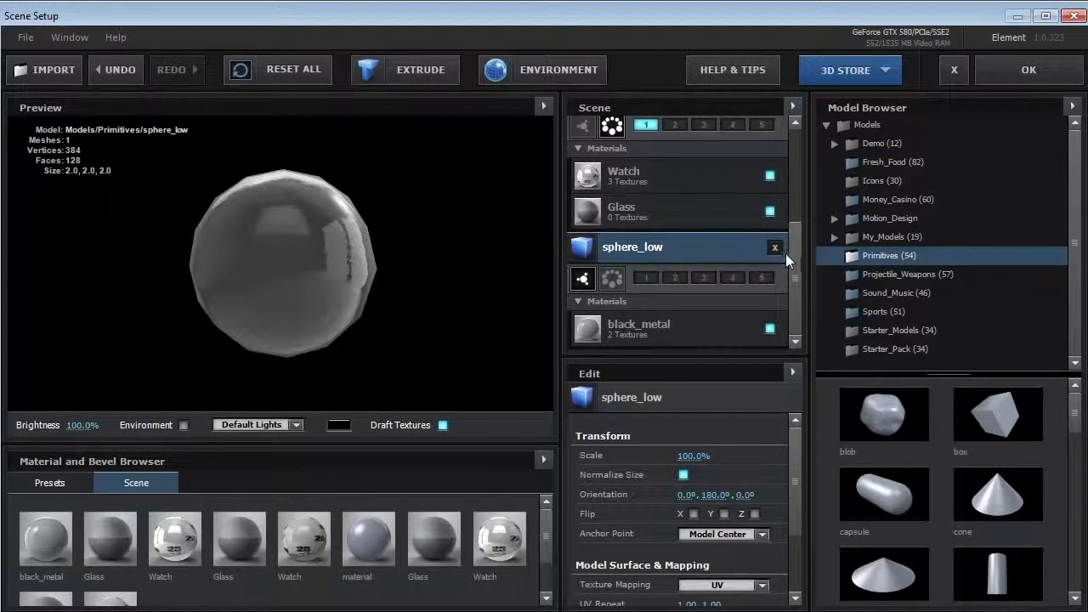
scroll(785, 253, up, 5)
click(1013, 73)
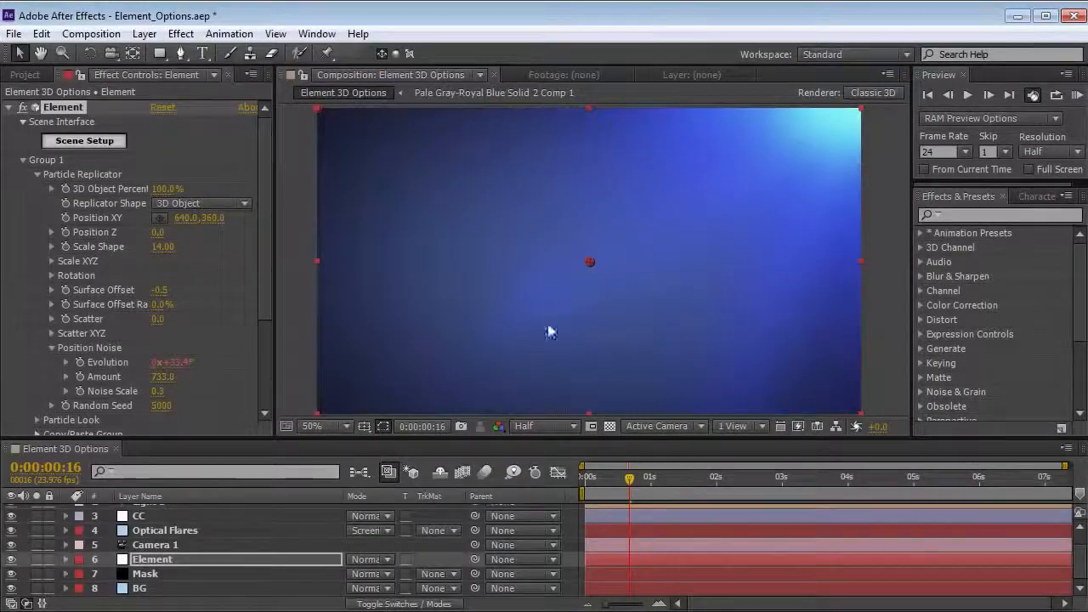
- Add the gear_01 model from the Motion_Design Machine_Parts folder to the Element layer's scene setup
click(102, 141)
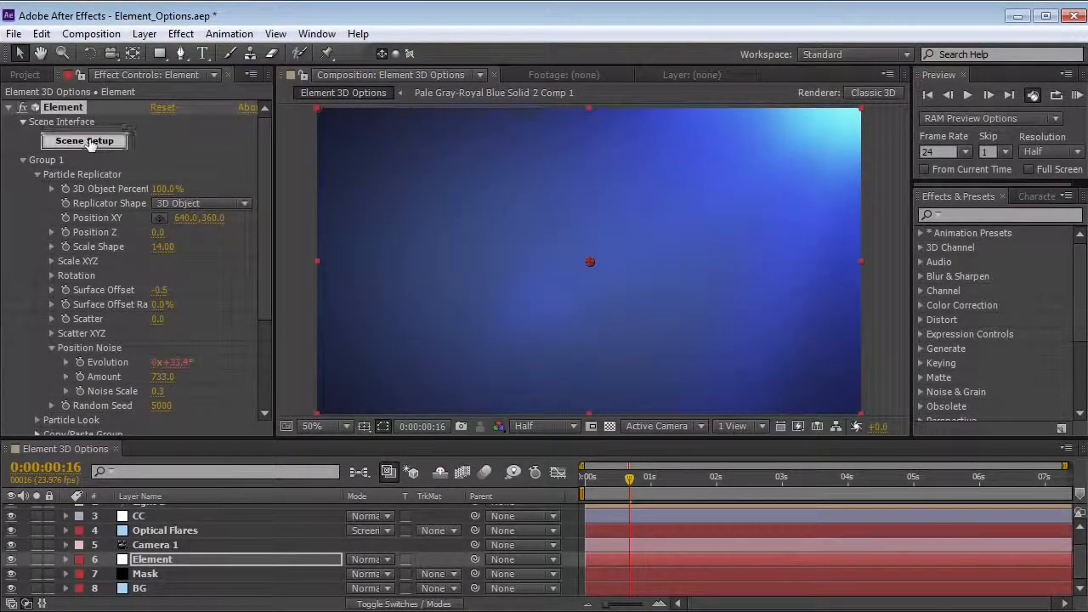
scroll(793, 331, down, 2)
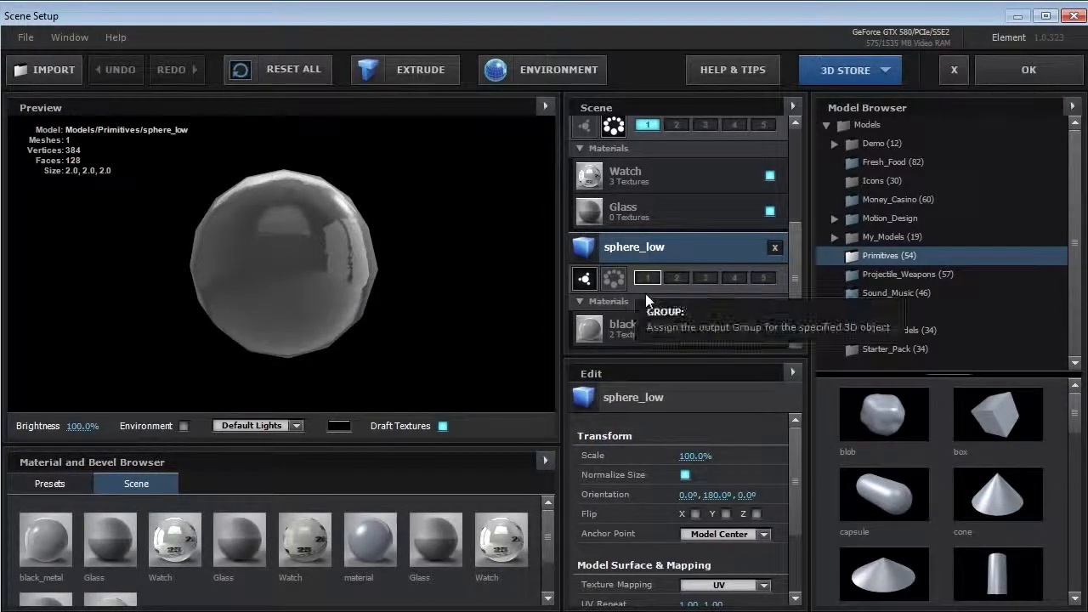
double_click(855, 219)
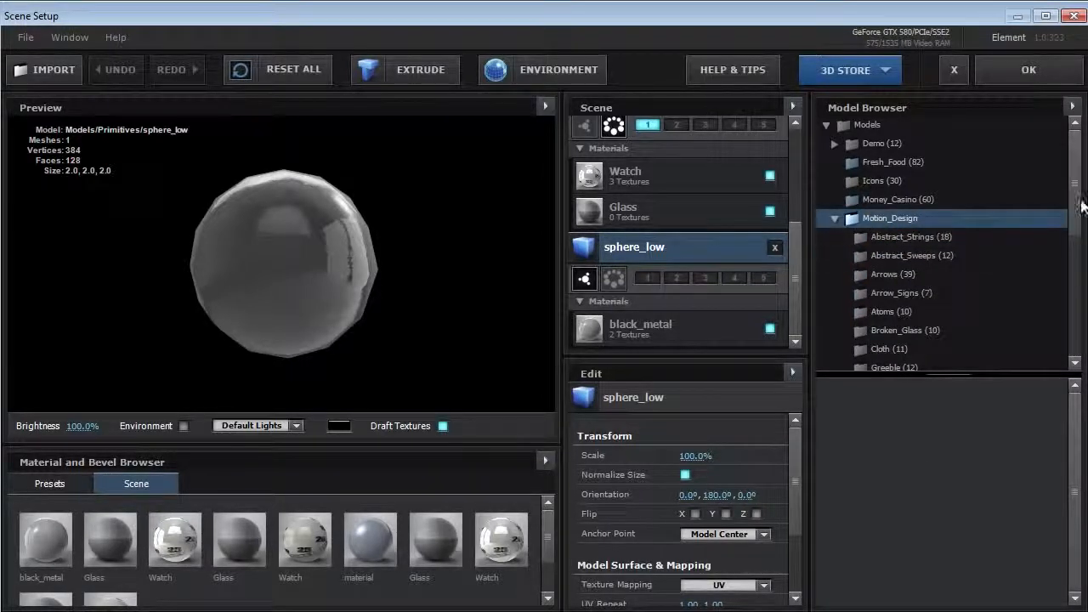
drag(1076, 186, 1073, 262)
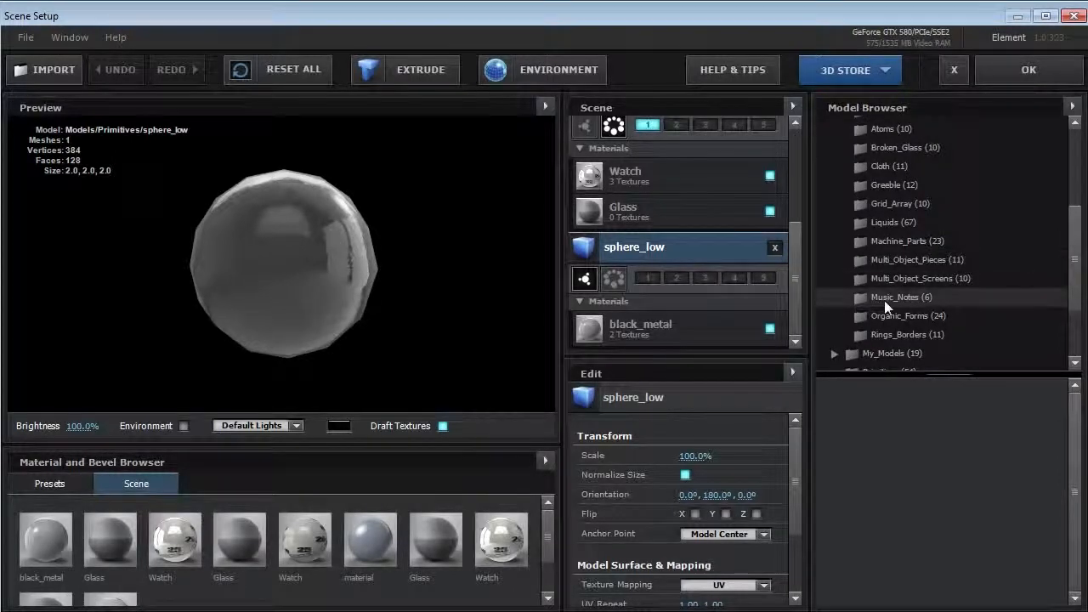
click(896, 245)
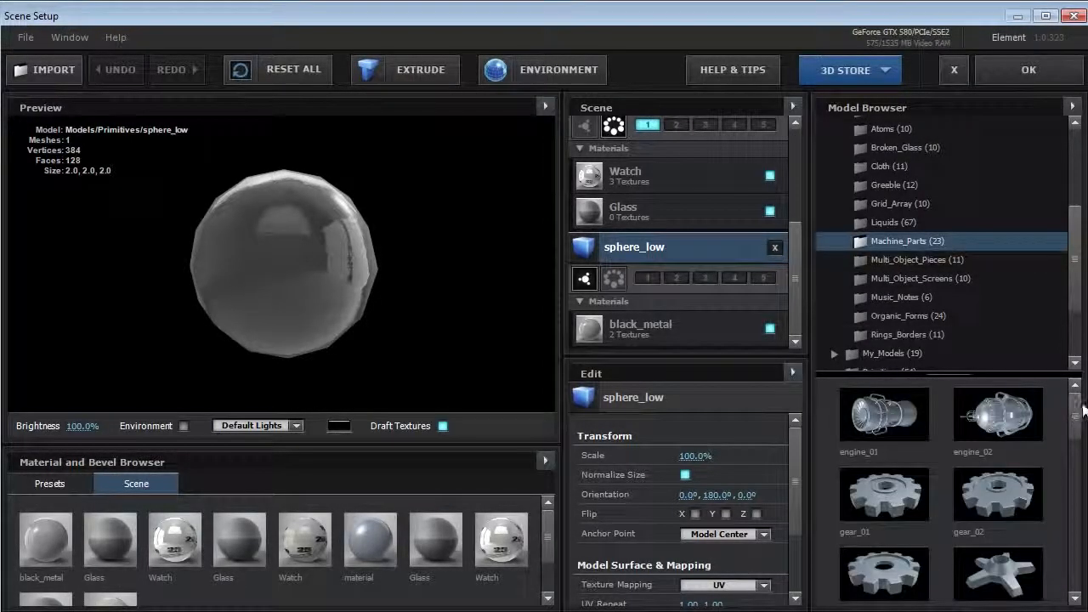
drag(1075, 443, 1073, 468)
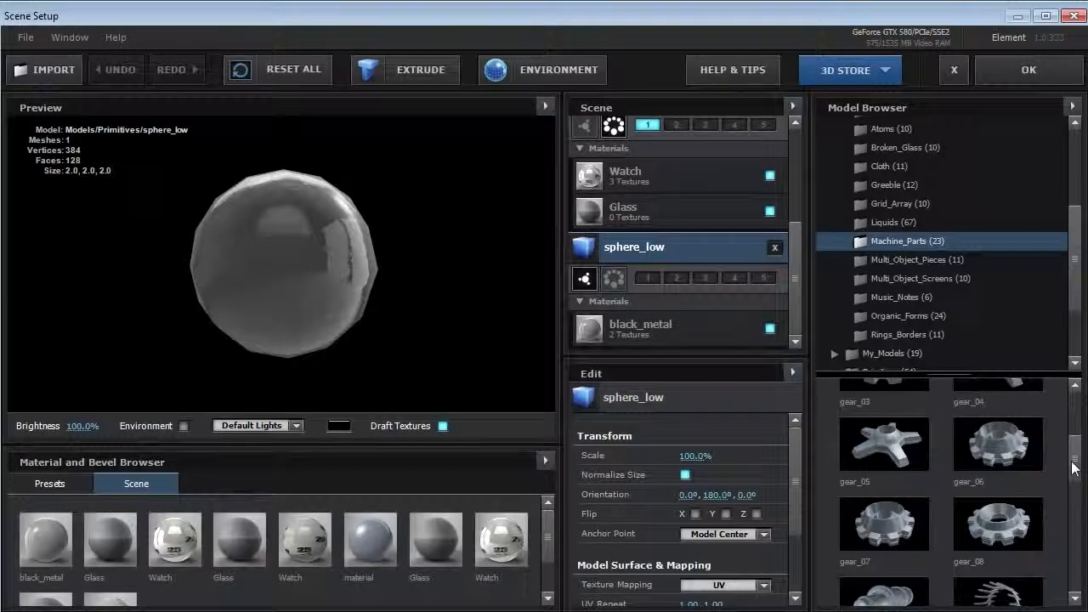
scroll(900, 471, up, 3)
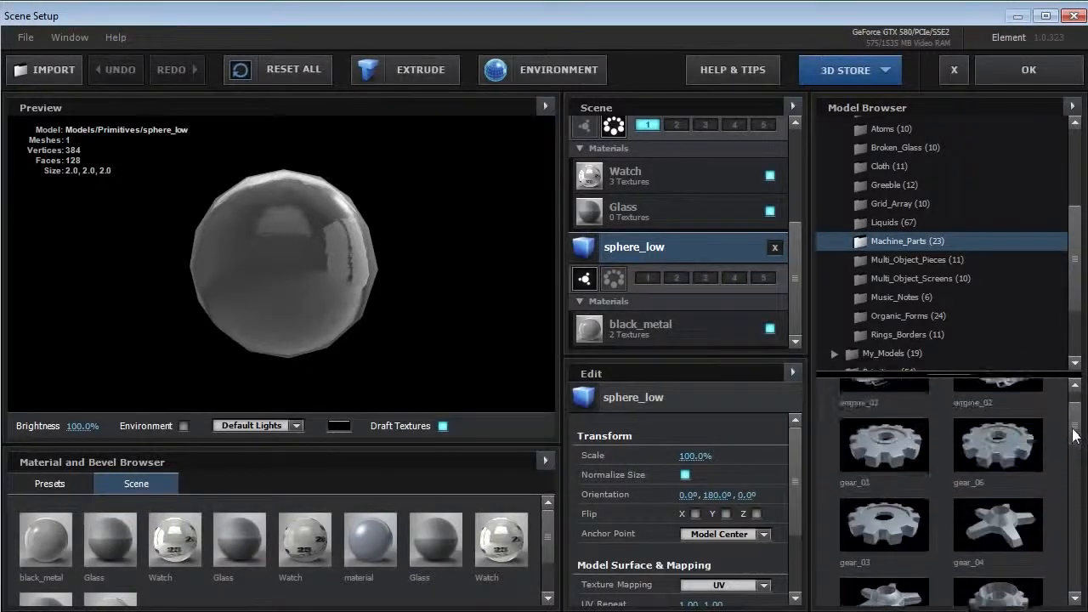
click(900, 464)
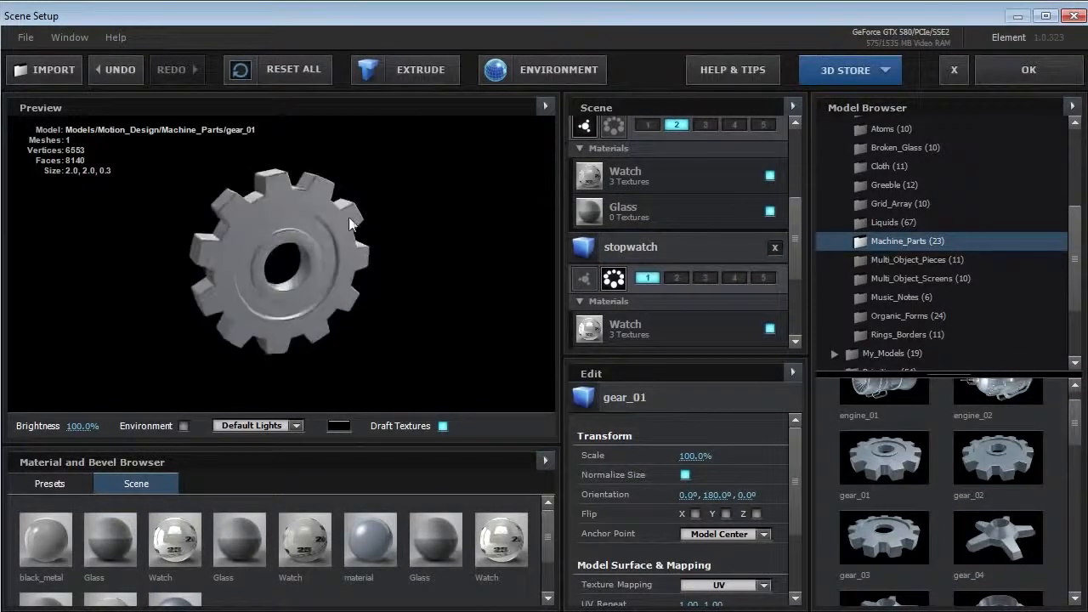
drag(789, 247, 792, 187)
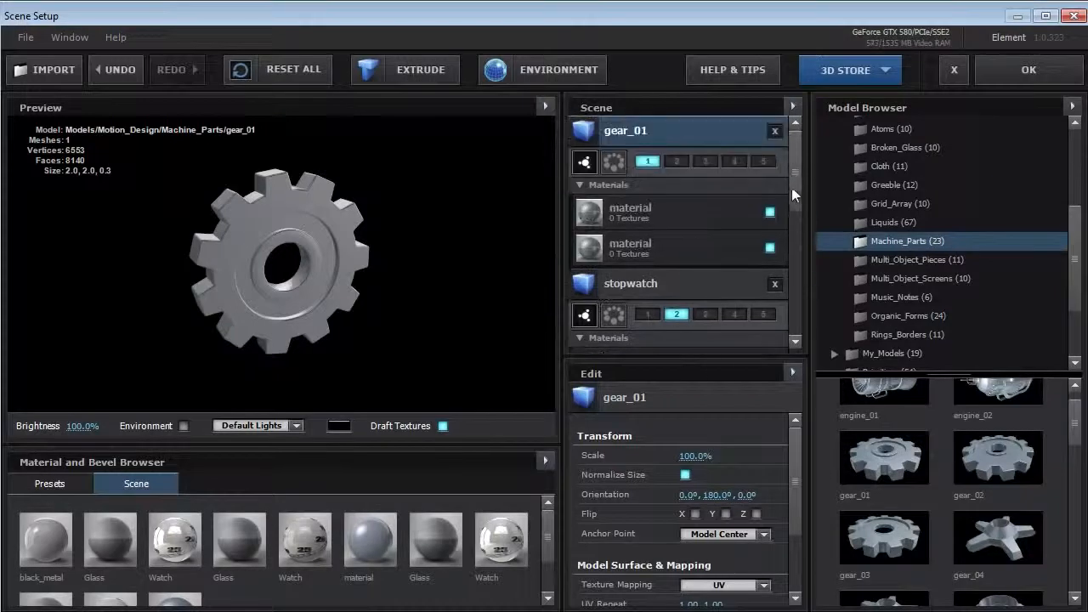
- Rename the black_metal material of the sphere_low model to White Metal
click(54, 554)
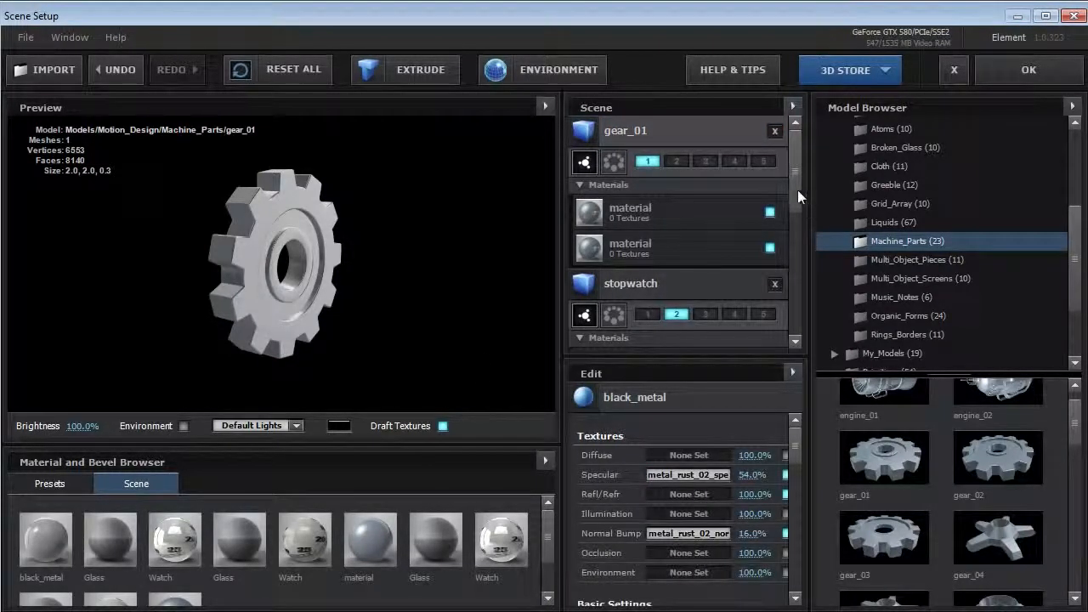
drag(798, 196, 798, 319)
click(633, 330)
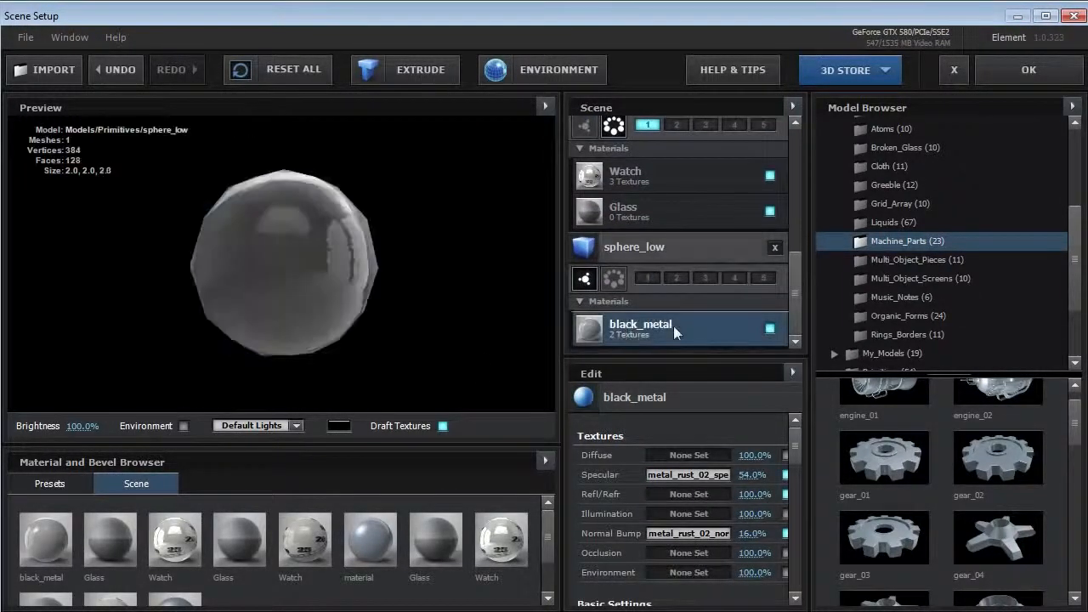
double_click(624, 331)
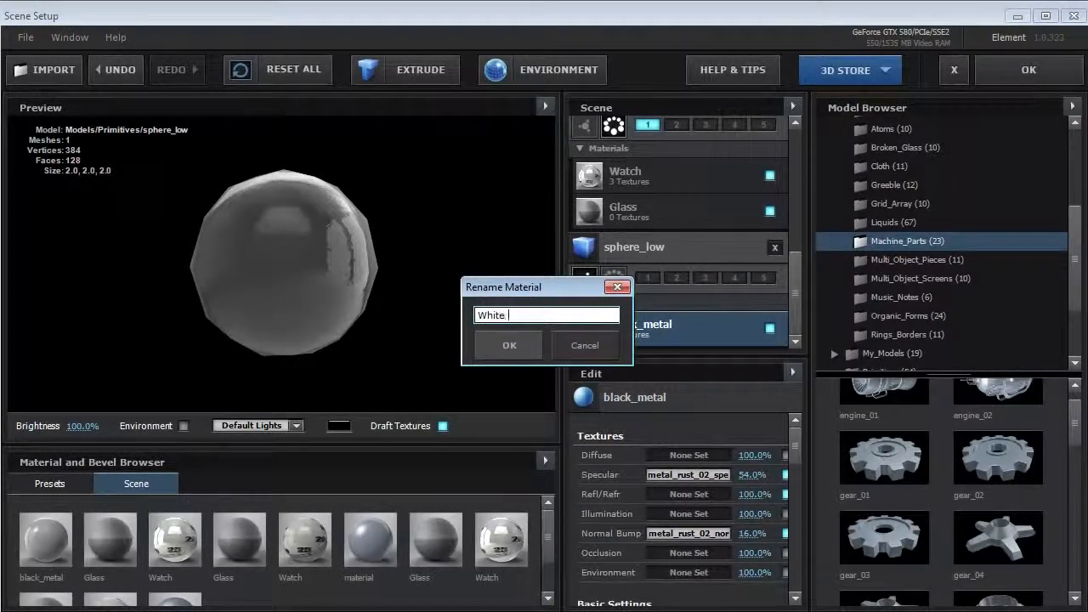
text(White Metal)
click(520, 347)
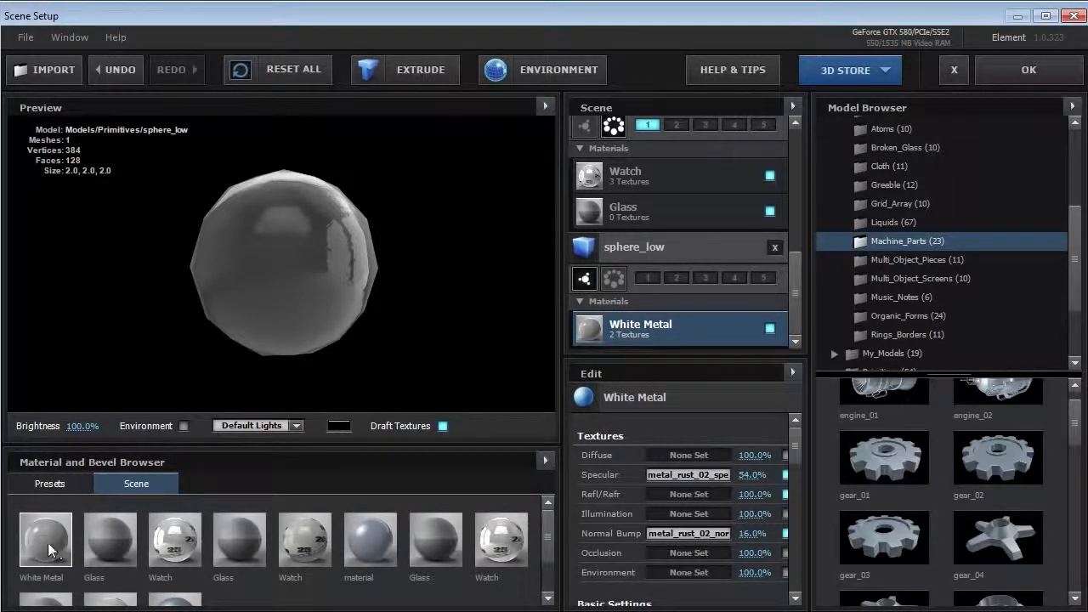
- Assign the White Metal material to gear_01 and apply the scene setup
scroll(672, 213, up, 5)
click(672, 136)
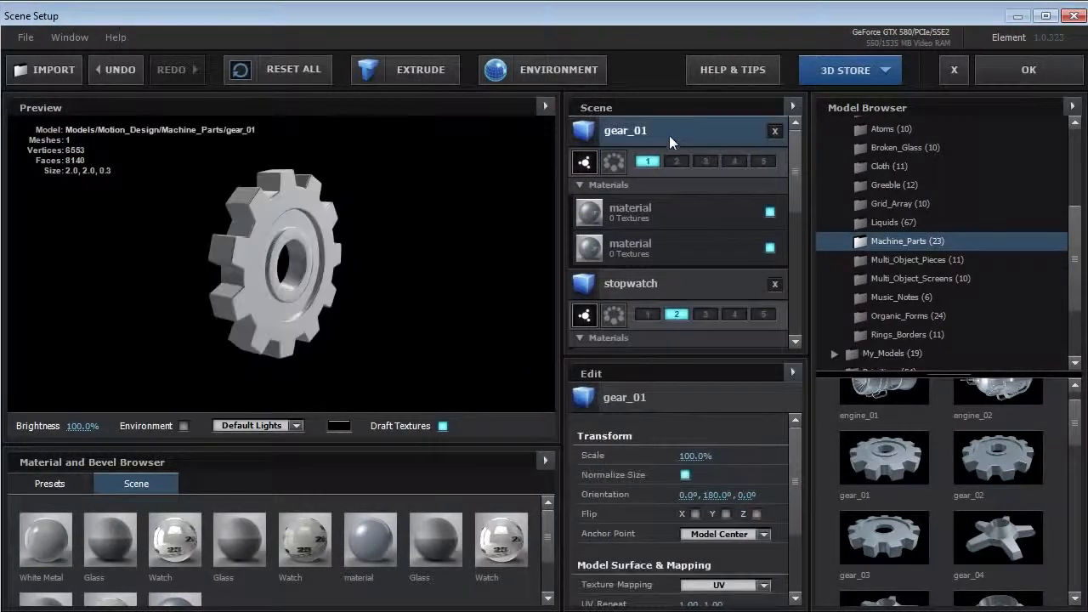
drag(45, 546, 466, 269)
click(1029, 71)
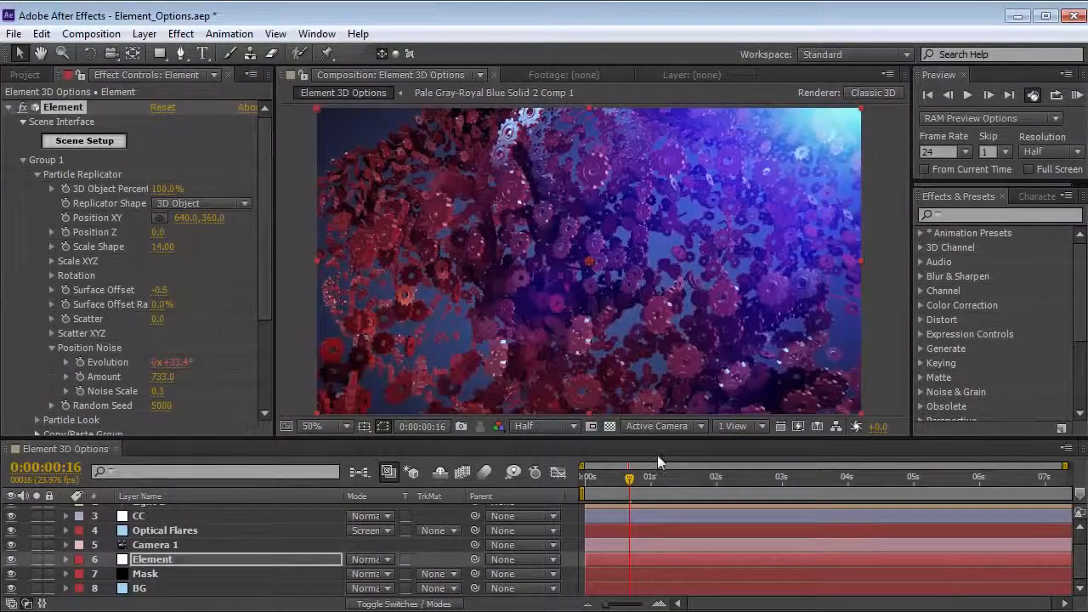
- Preview the gear particles from the first frame to 0:00:00:20 and turn on Depth of Field for Camera 1
drag(627, 491, 575, 495)
click(636, 479)
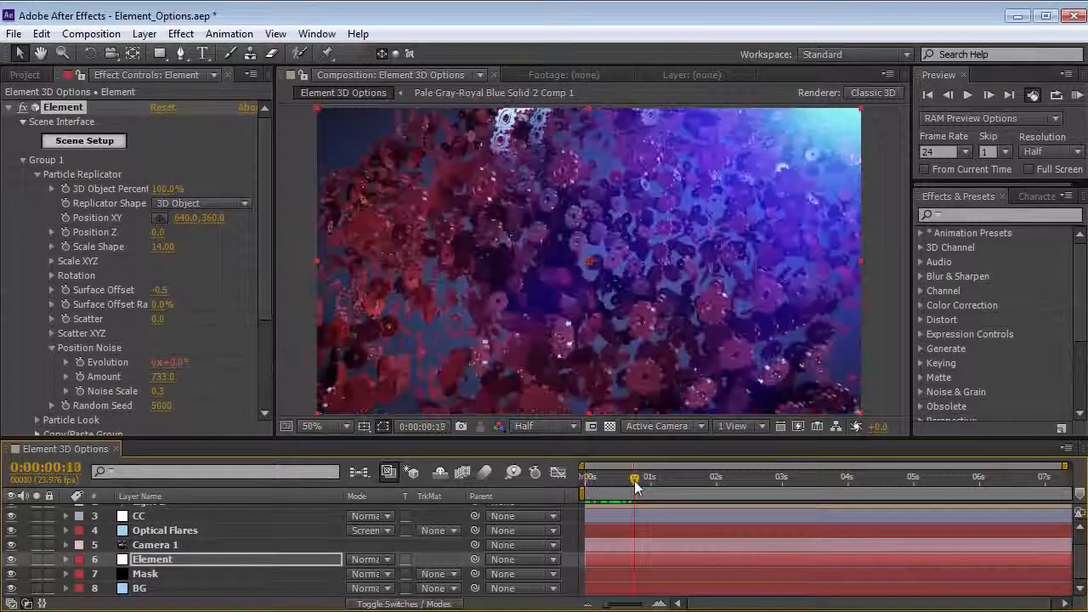
click(161, 545)
key(a)
key(a)
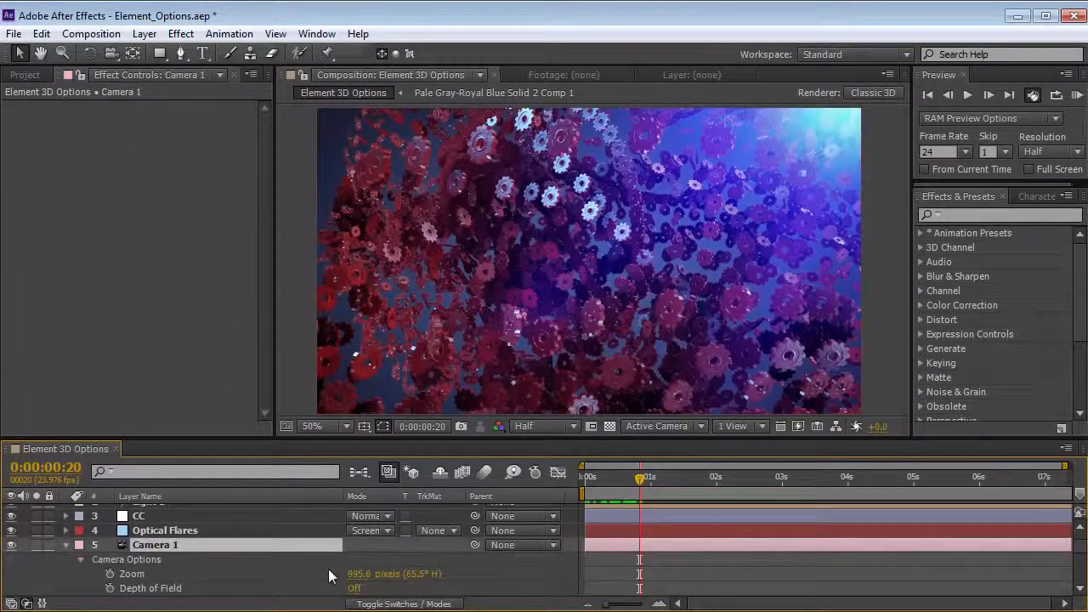
click(353, 588)
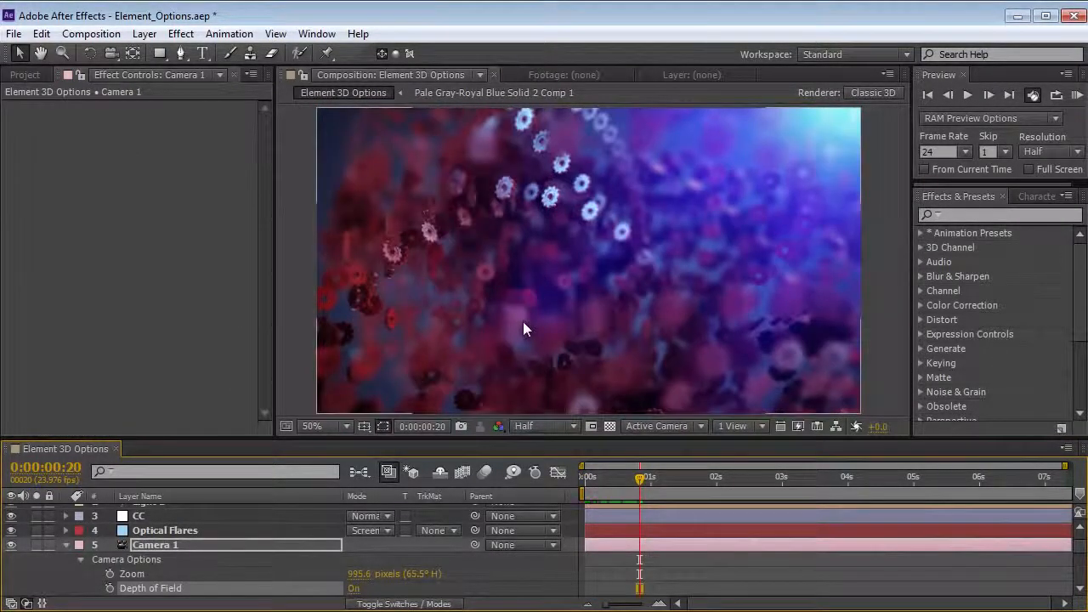
key(c)
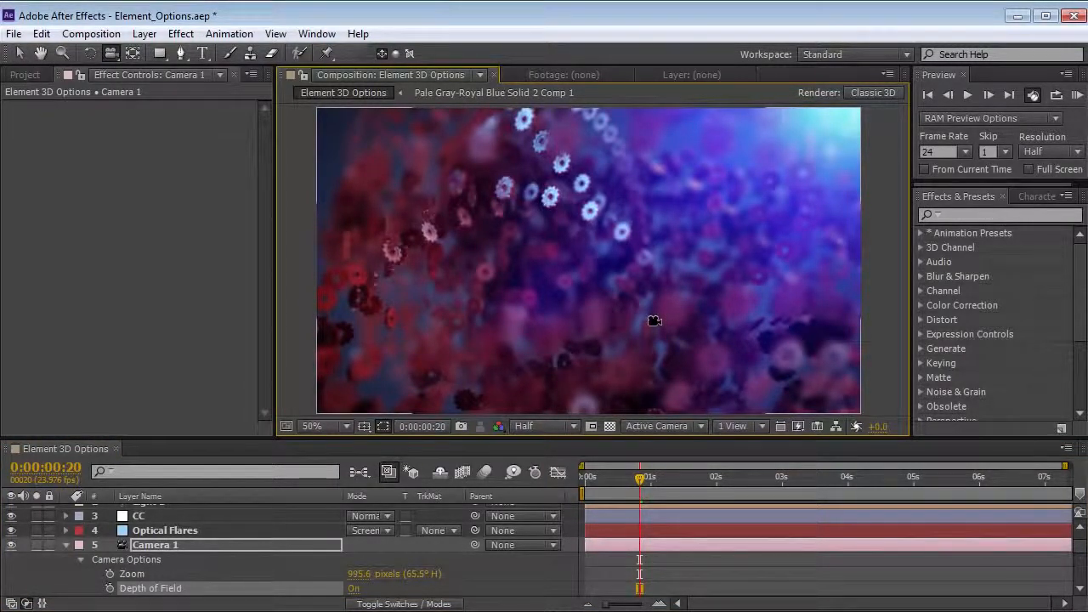
mouse_move(651, 272)
mouse_down()
mouse_move(630, 280)
mouse_move(650, 240)
mouse_move(649, 258)
mouse_move(670, 274)
mouse_up()
click(65, 544)
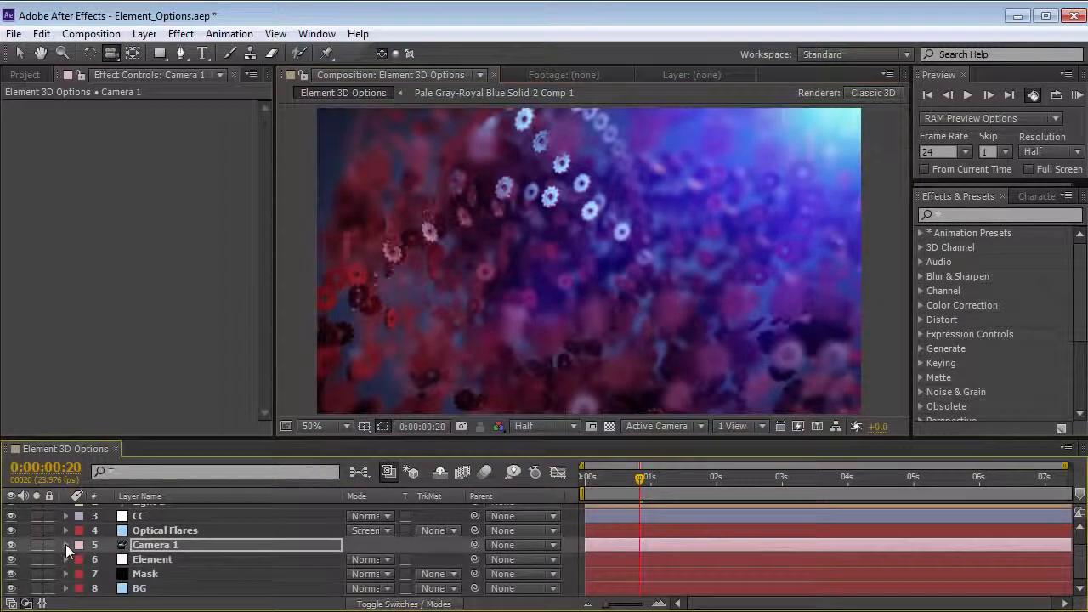
- Add machine_part_05, gear_04 and gear_06 from the Machine_Parts models to the Element layer's scene setup
click(160, 558)
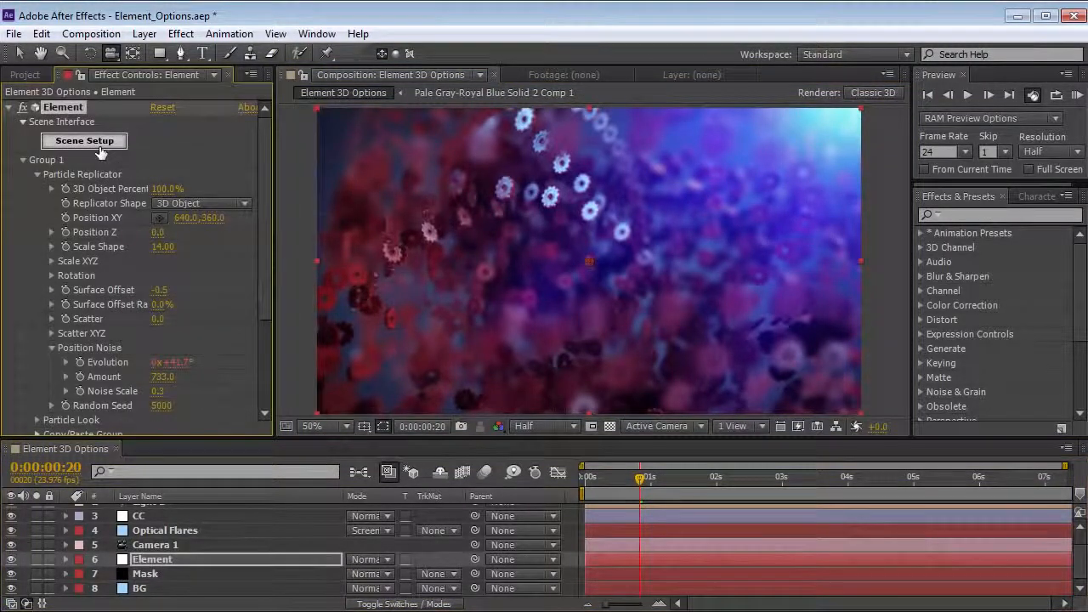
click(84, 141)
drag(1076, 434, 1083, 535)
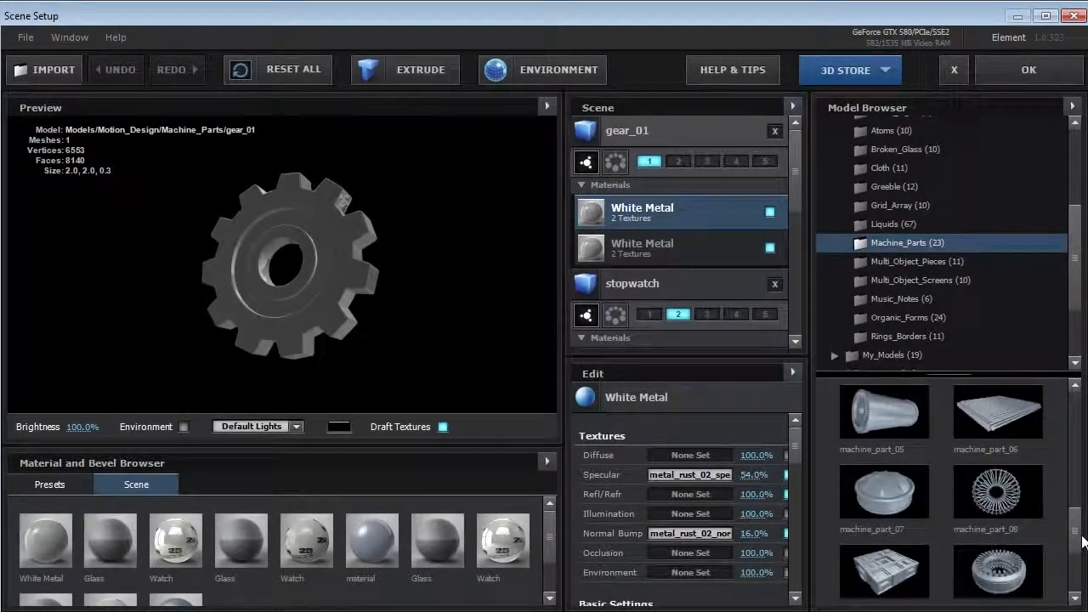
click(883, 412)
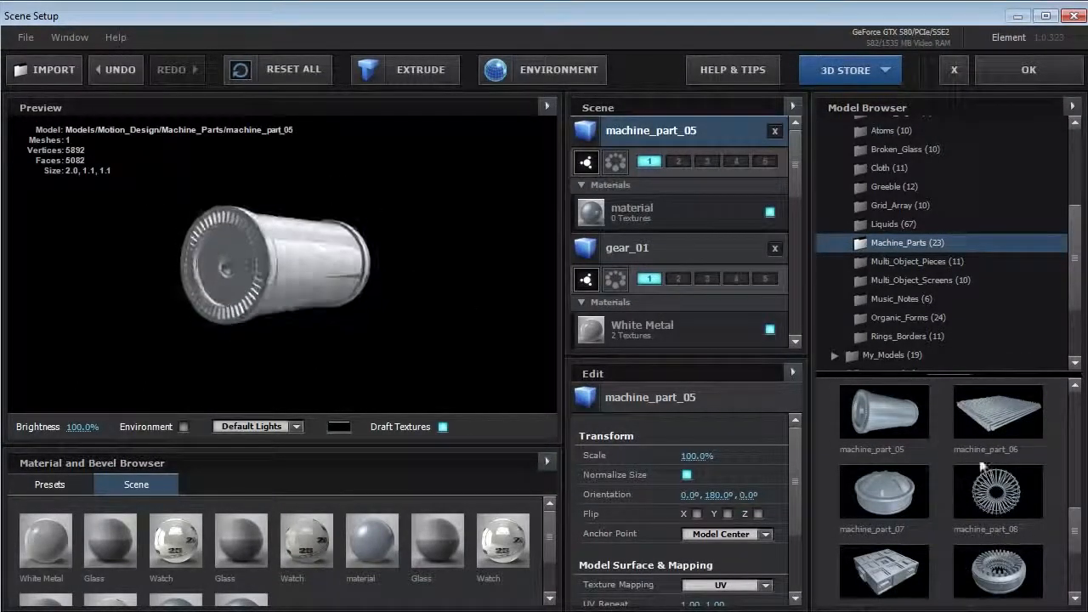
drag(1075, 532, 1073, 561)
scroll(986, 476, up, 7)
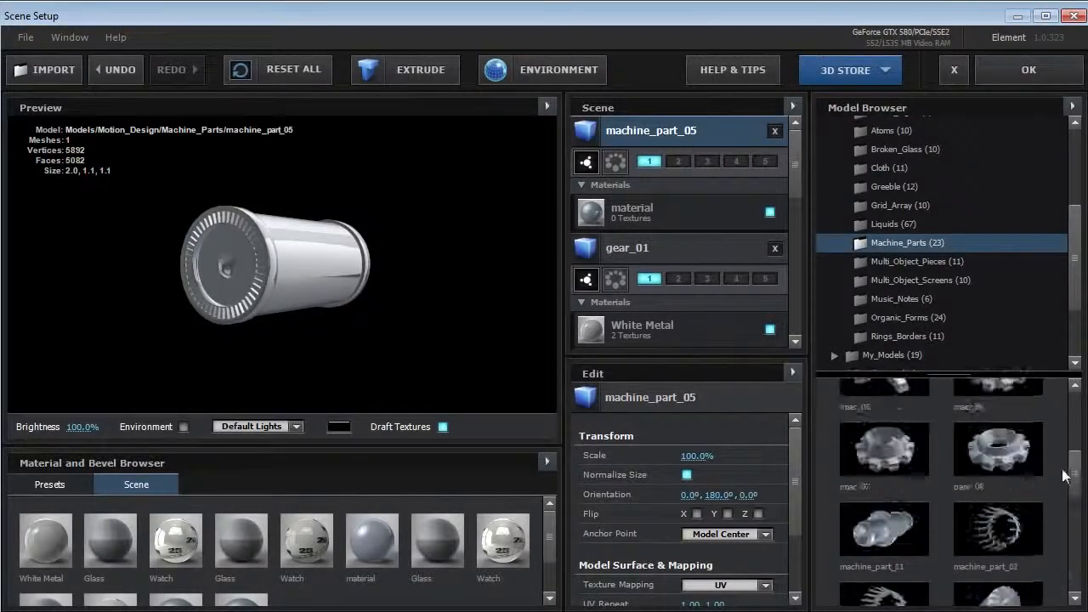
click(990, 413)
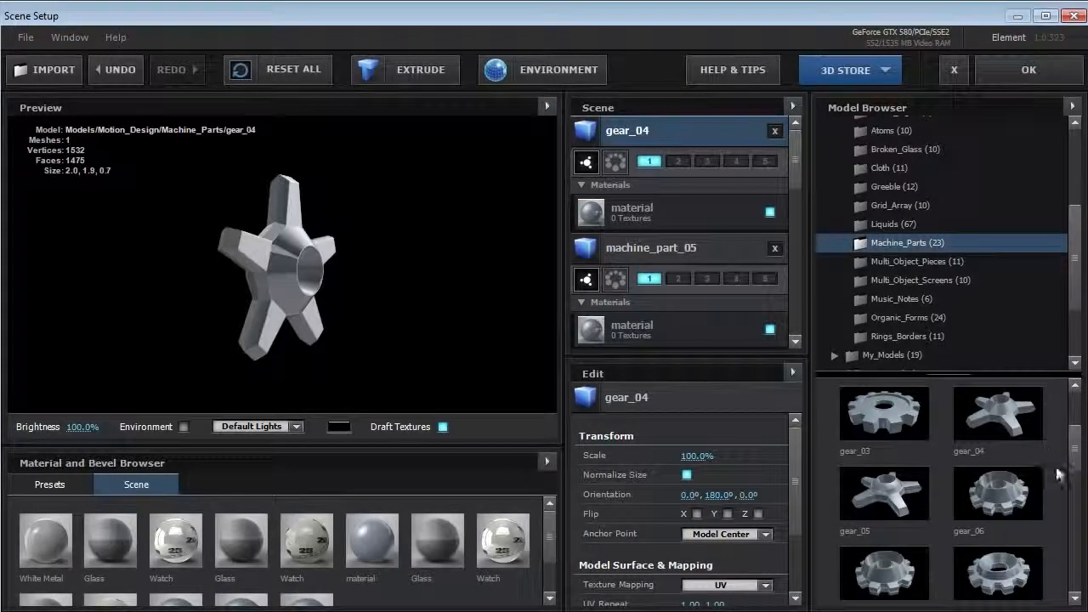
click(999, 488)
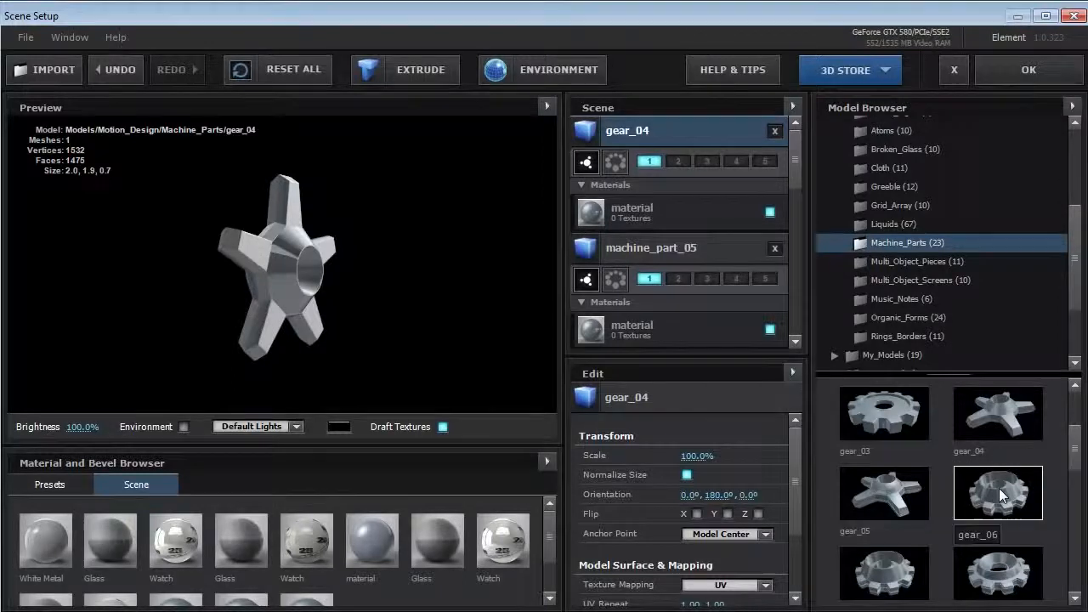
- Assign the White Metal material to gear_06, gear_04 and machine_part_05
drag(38, 540, 285, 291)
scroll(795, 171, down, 3)
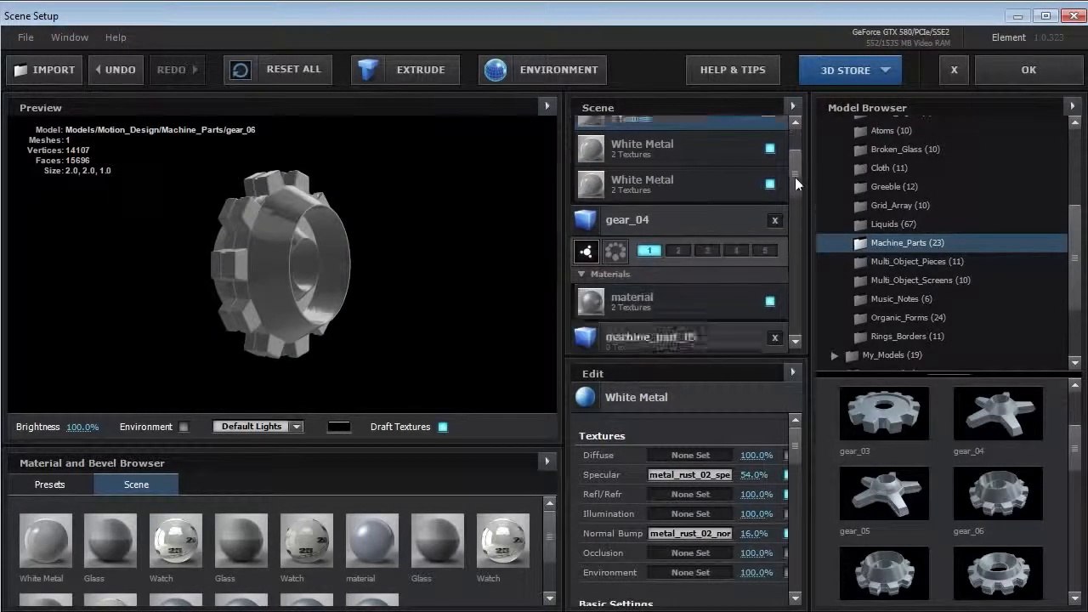
click(643, 141)
drag(45, 540, 643, 198)
click(679, 258)
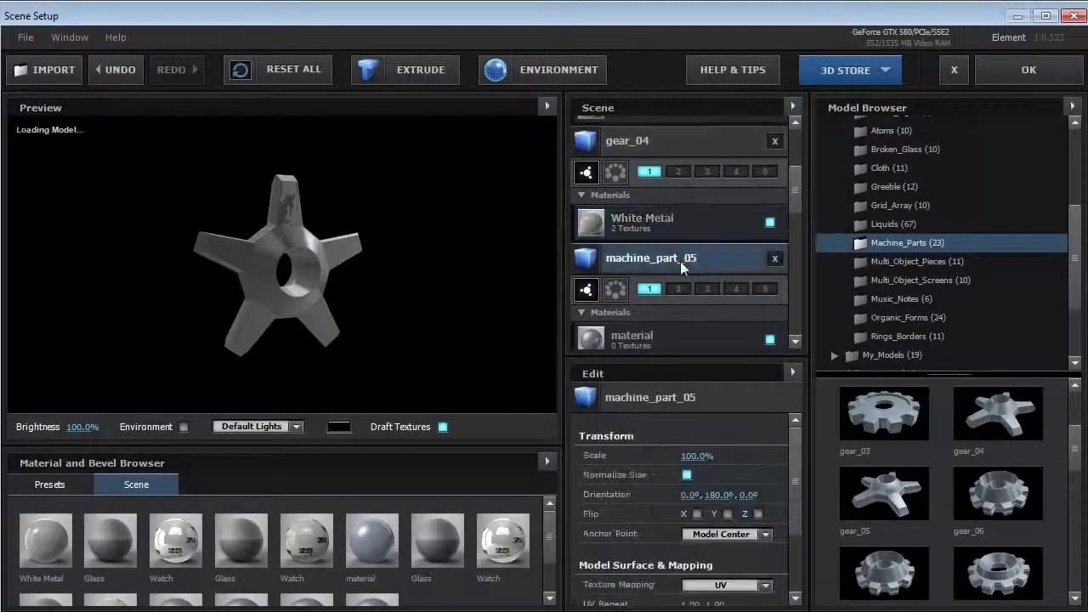
drag(293, 298, 243, 277)
- Review the gear_01 and gear_06 models with their Group 1 assignment and apply the scene setup
drag(797, 186, 798, 218)
click(651, 228)
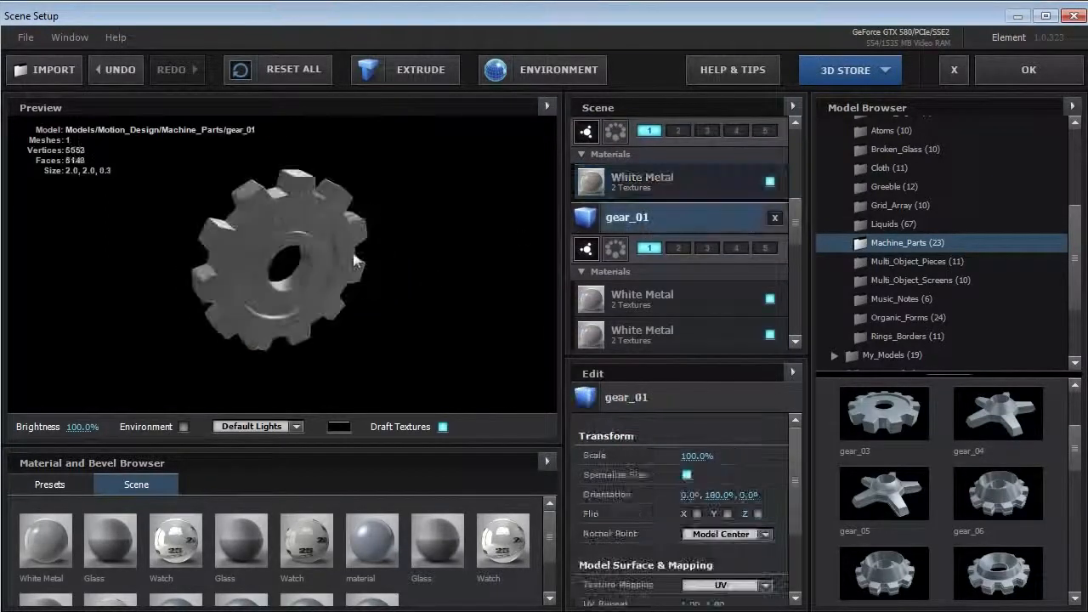
drag(226, 223, 259, 235)
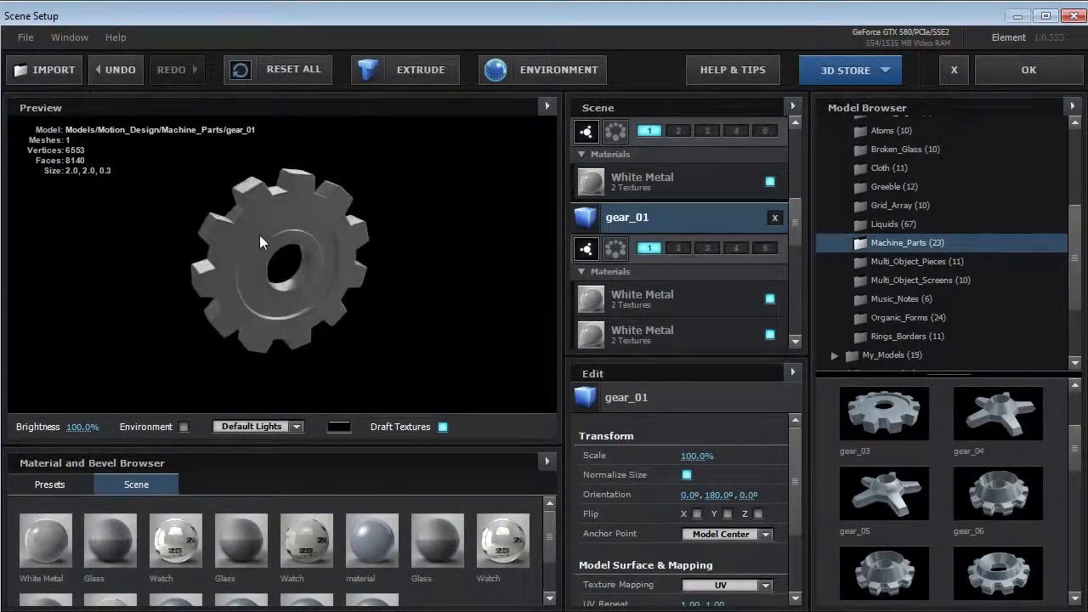
drag(792, 228, 787, 162)
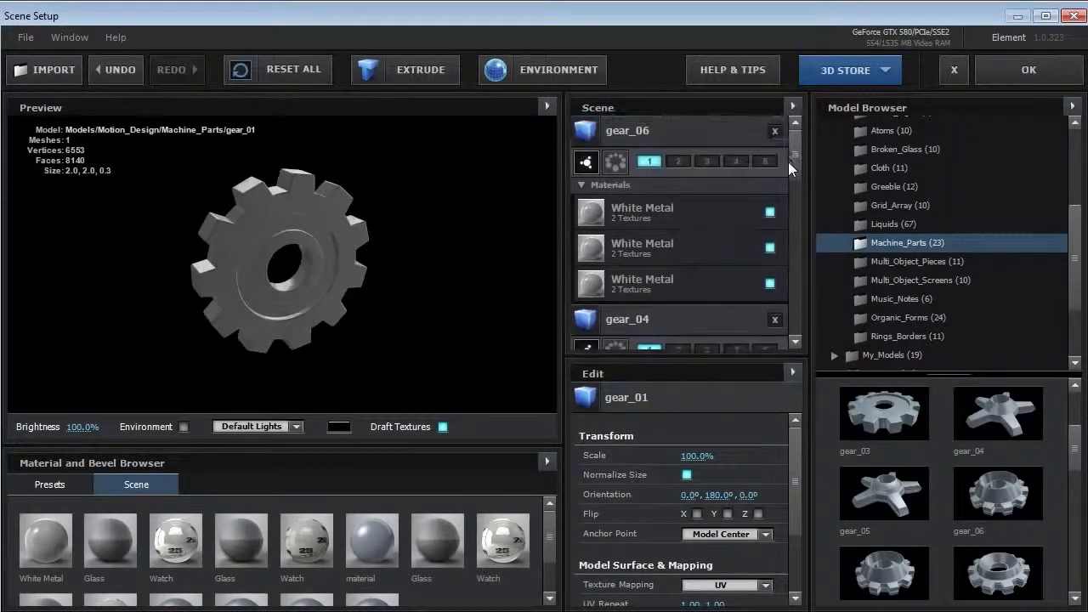
click(649, 124)
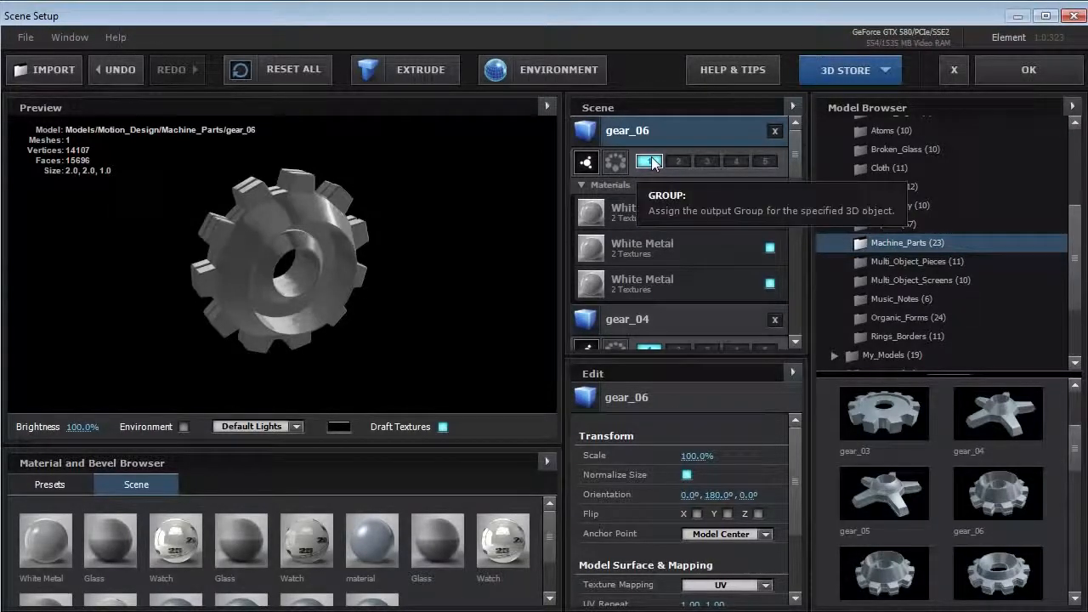
click(1029, 72)
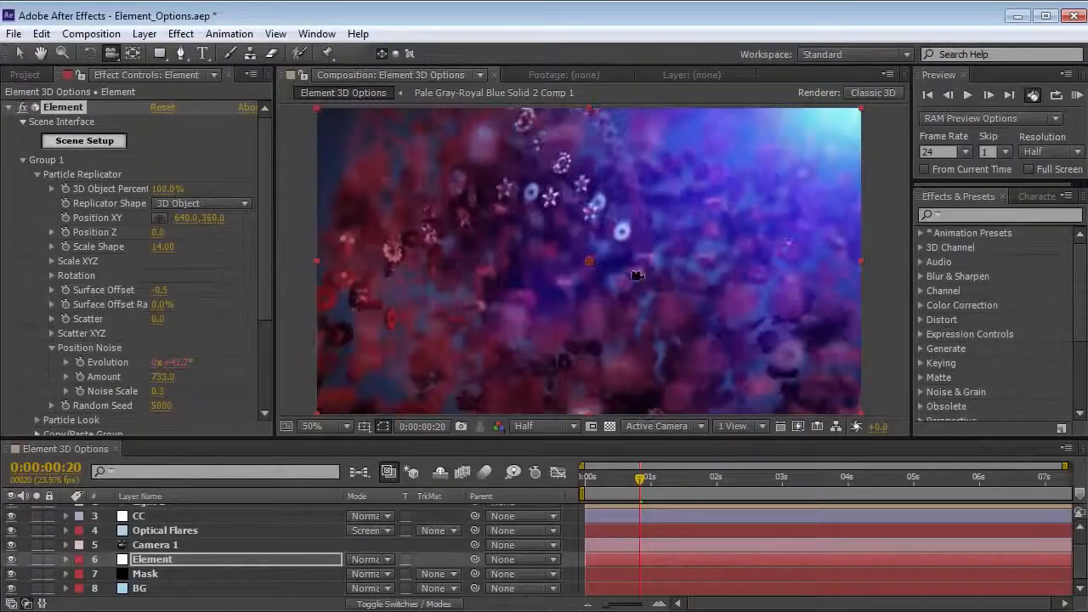
- Turn off Depth of Field for Camera 1 and orbit the camera around the mixed machine-part particles
click(155, 545)
key(a)
key(a)
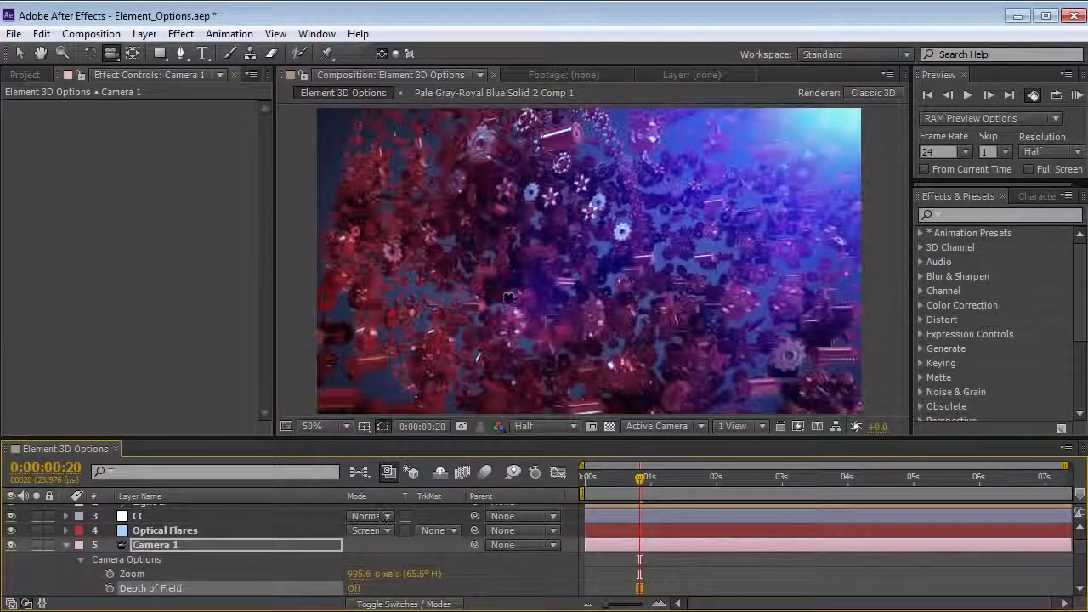
drag(508, 297, 452, 263)
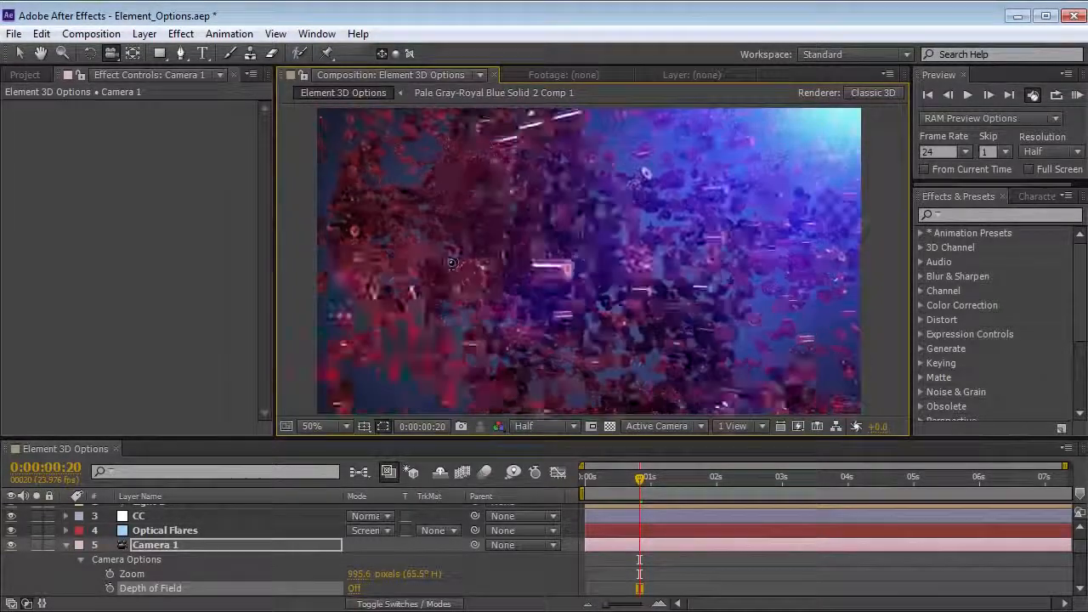
- Select the Element layer and reveal its Evolution expression in the timeline
mouse_move(623, 481)
mouse_down()
mouse_move(585, 483)
mouse_move(629, 489)
mouse_up()
scroll(611, 548, down, 3)
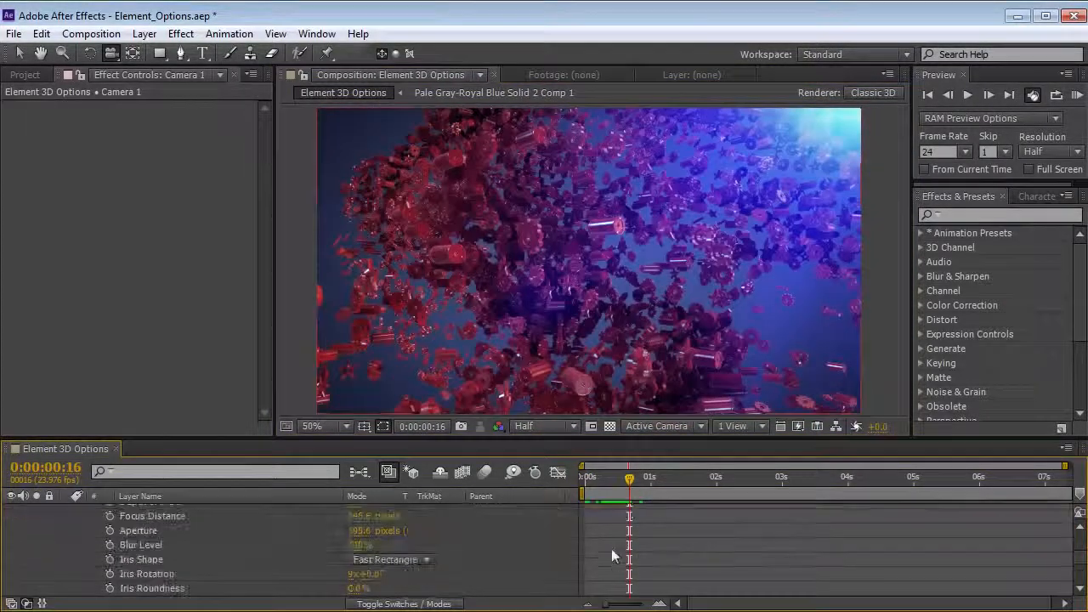
scroll(611, 549, down, 2)
click(170, 590)
scroll(595, 523, down, 1)
scroll(612, 535, down, 2)
scroll(595, 548, up, 2)
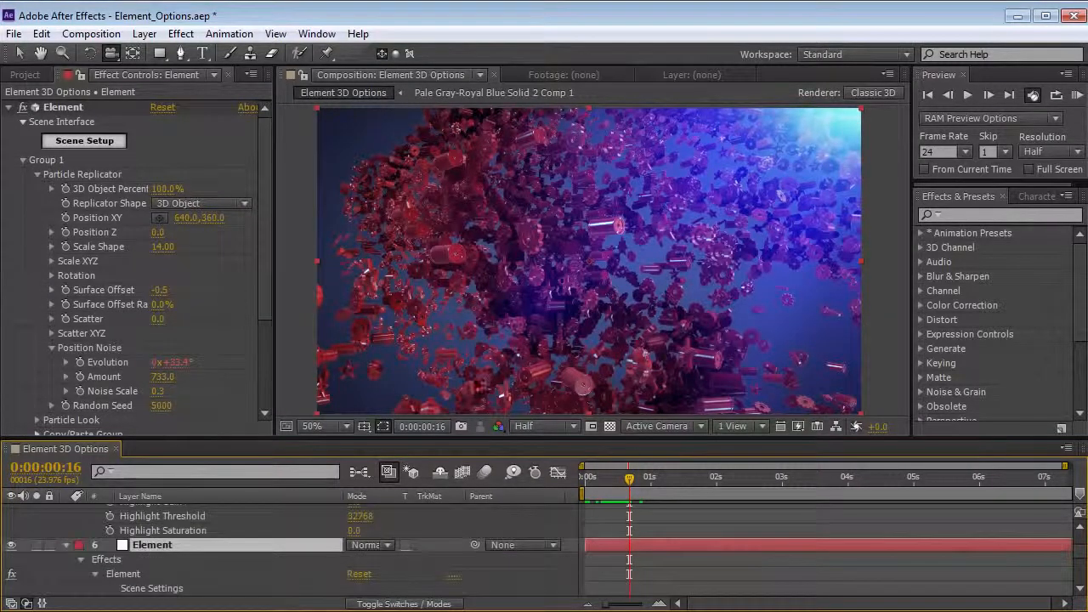
key(u)
key(u)
scroll(348, 558, down, 1)
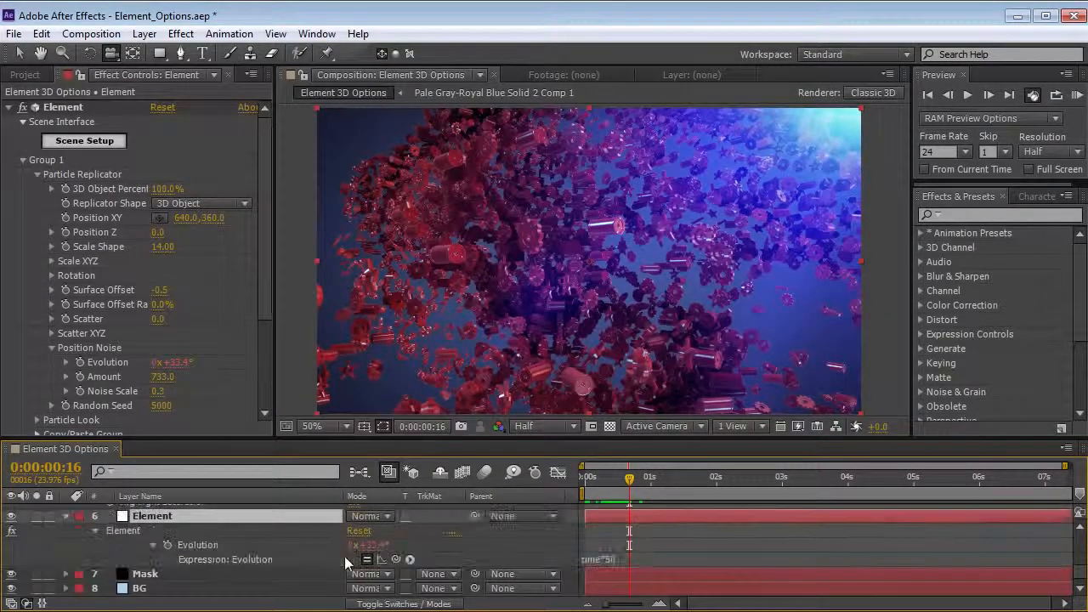
- Change the Evolution expression to time*20 and preview the particle motion from frame 3
click(604, 558)
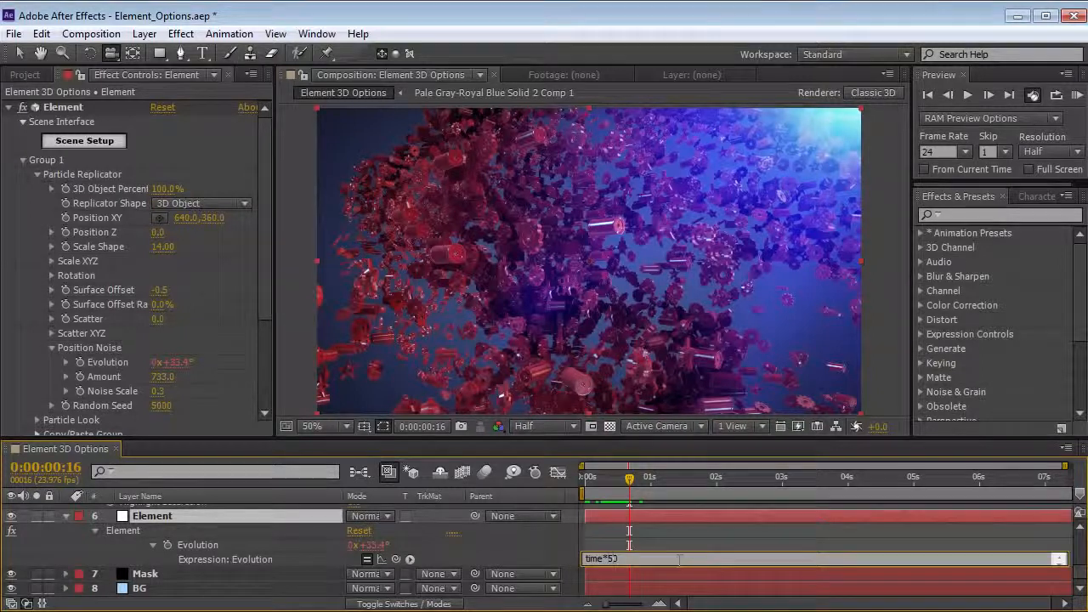
key(BackSpace)
text(2)
key(KP_Enter)
drag(625, 479, 593, 485)
key(KP_0)
- Set Group 1's Position Noise Amount to 0
drag(548, 391, 446, 259)
click(238, 391)
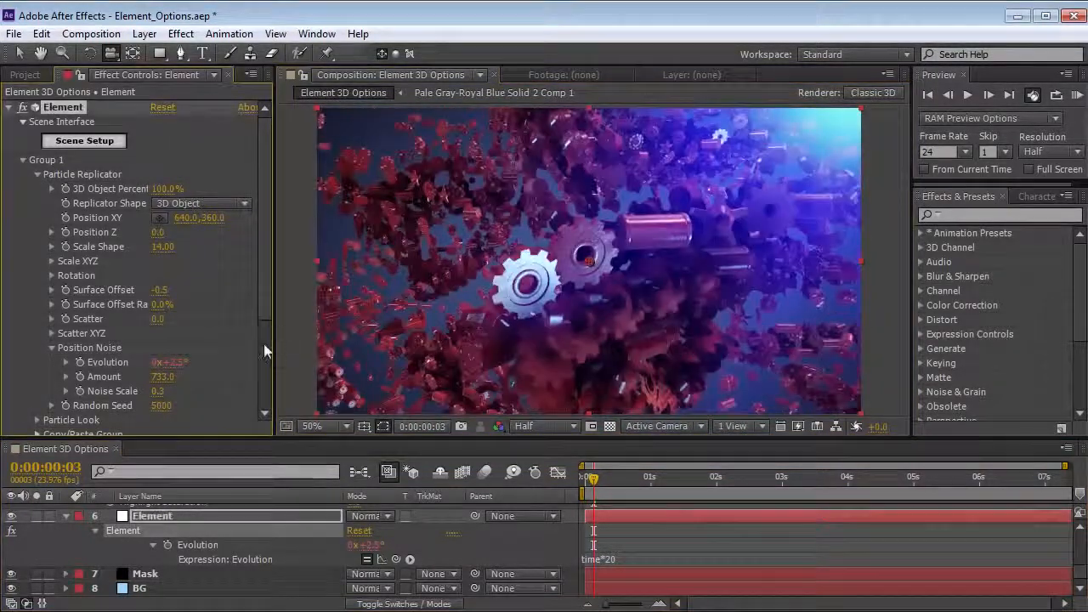
drag(164, 376, 56, 377)
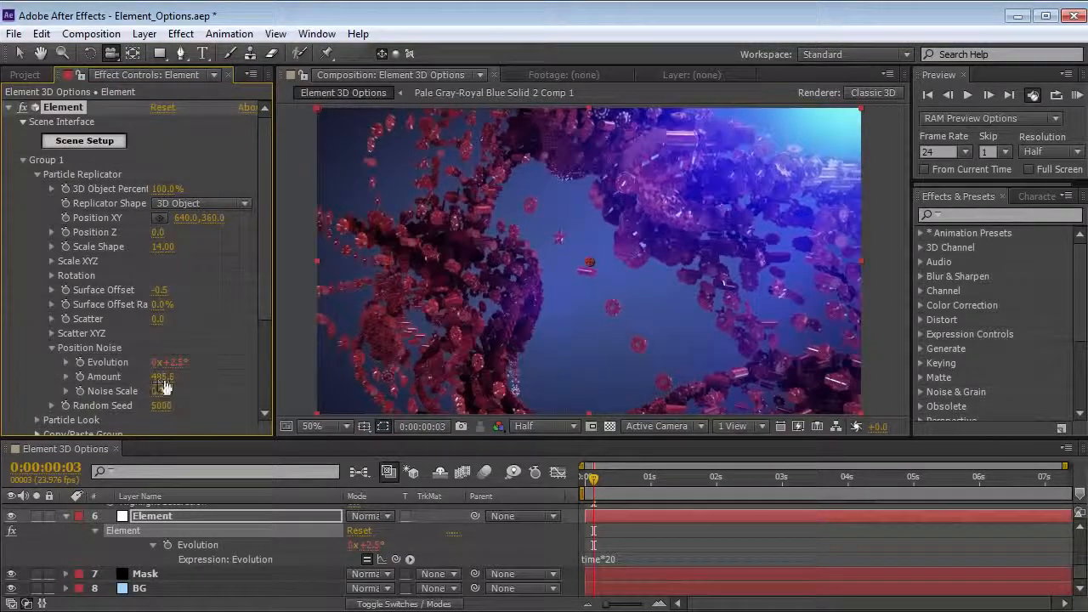
click(165, 377)
text(0)
key(Return)
- Orbit and move the camera in close to the rings of gears and cylinders
drag(536, 290, 655, 287)
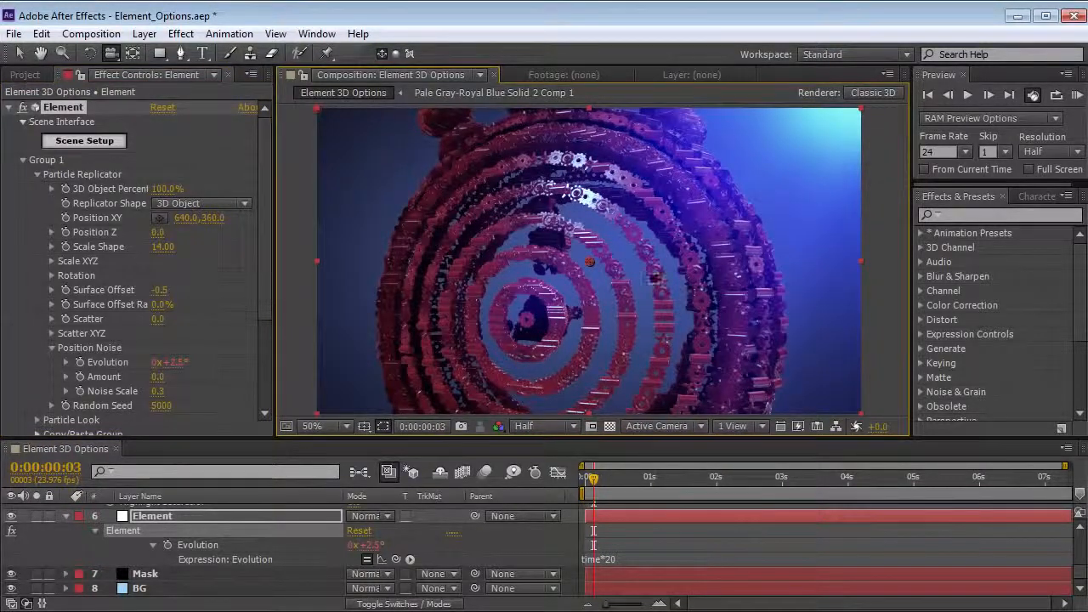
drag(661, 292, 560, 398)
drag(500, 348, 520, 240)
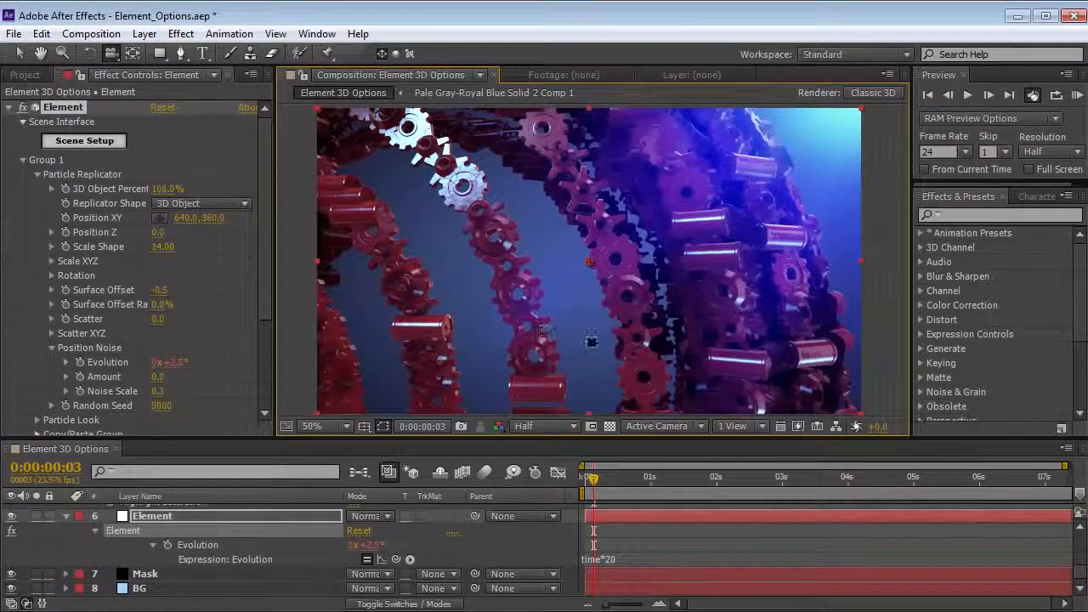
drag(597, 347, 416, 189)
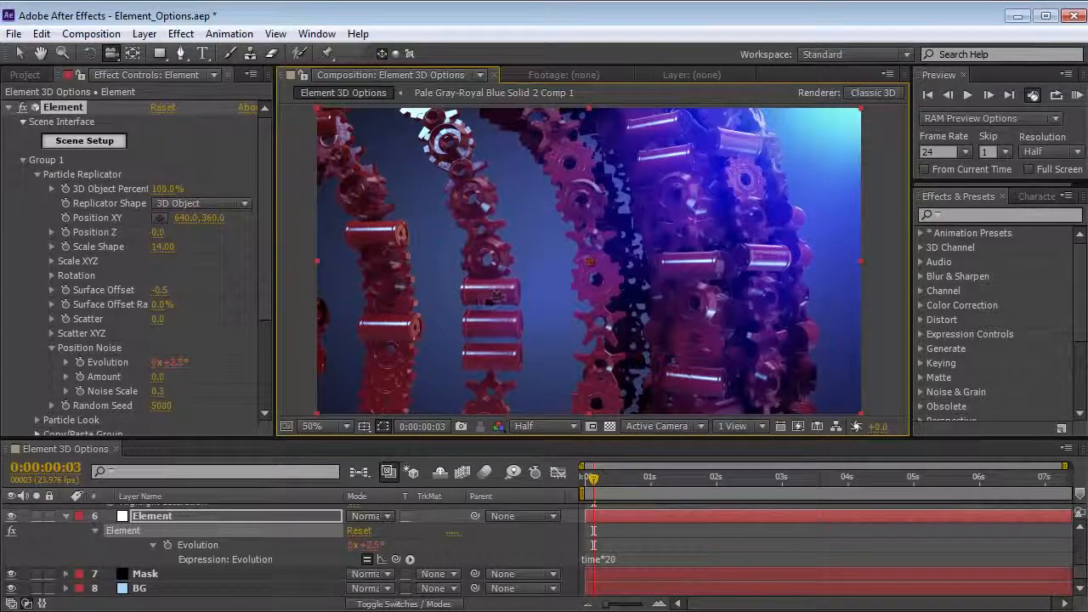
- Compare machine_part_05 with gear_01 in the scene setup and set machine_part_05's Y orientation to 90°
click(97, 143)
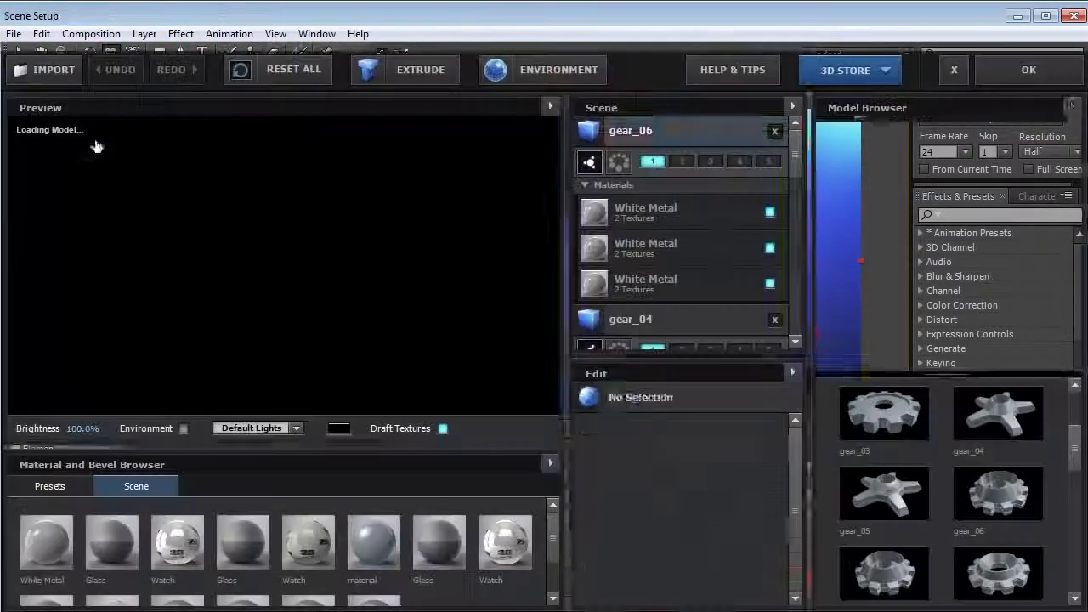
drag(799, 145, 797, 184)
click(653, 228)
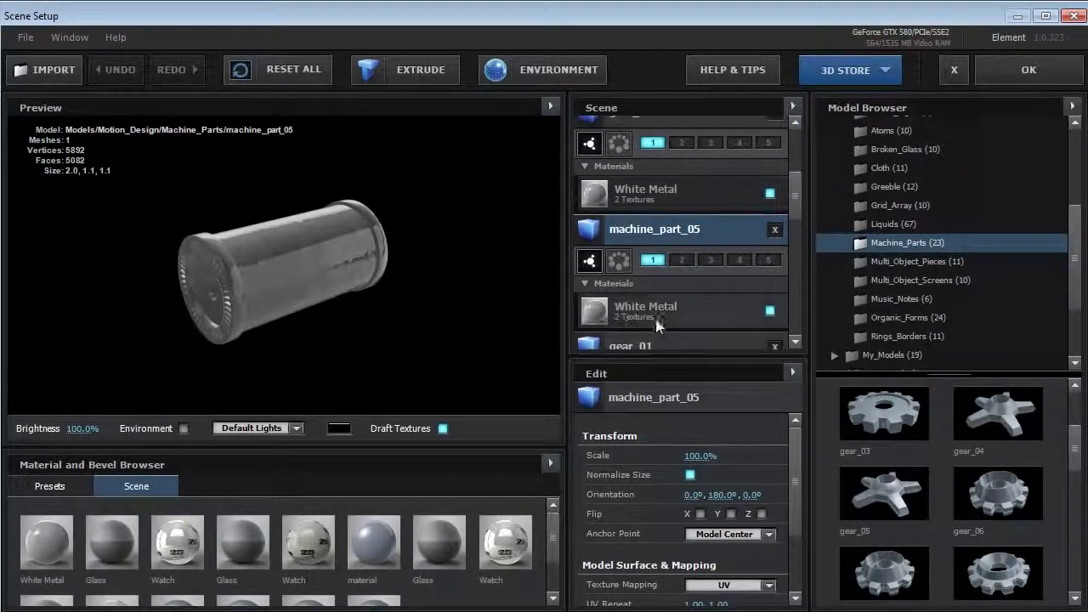
click(680, 343)
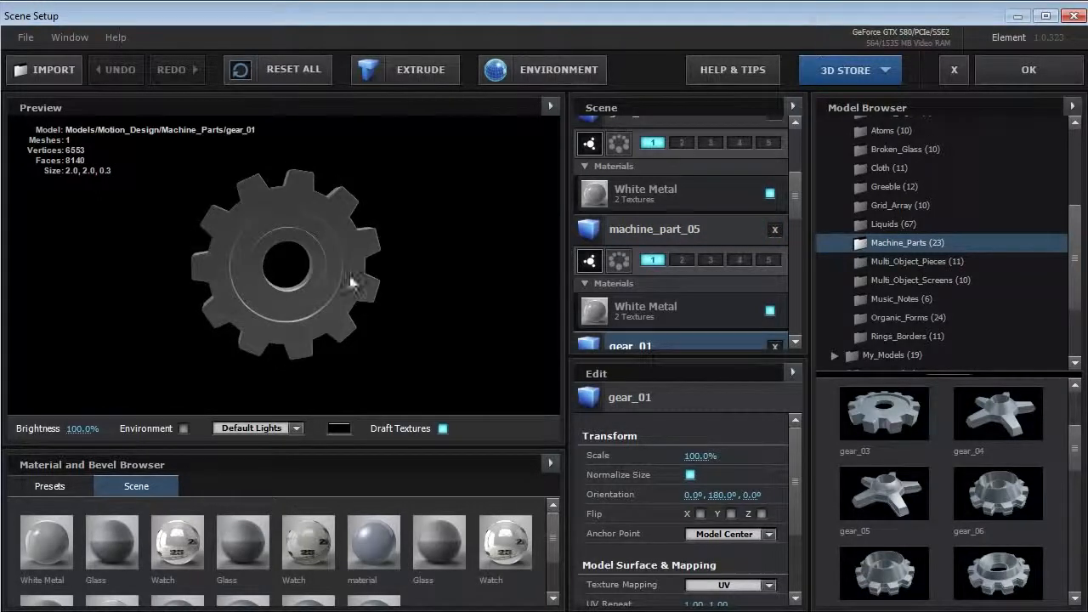
click(706, 231)
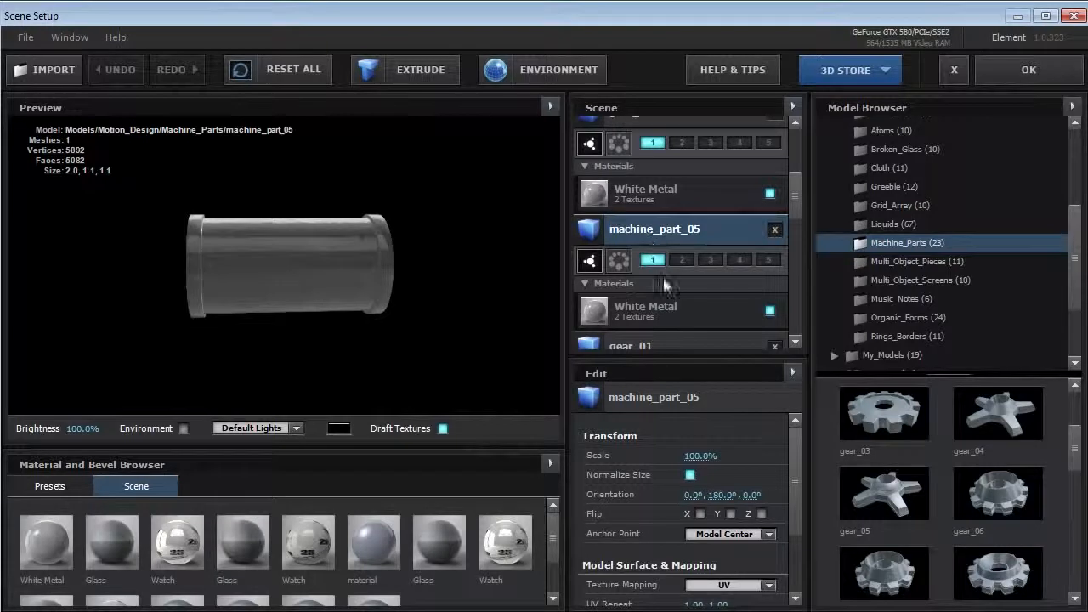
text(0)
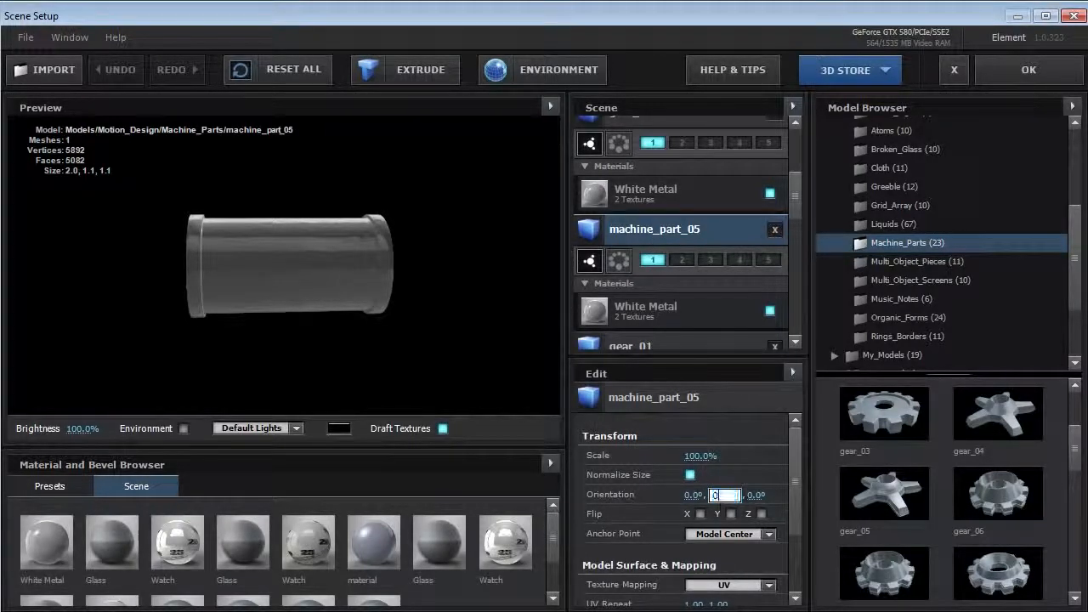
key(Return)
drag(720, 496, 714, 496)
click(713, 496)
text(90)
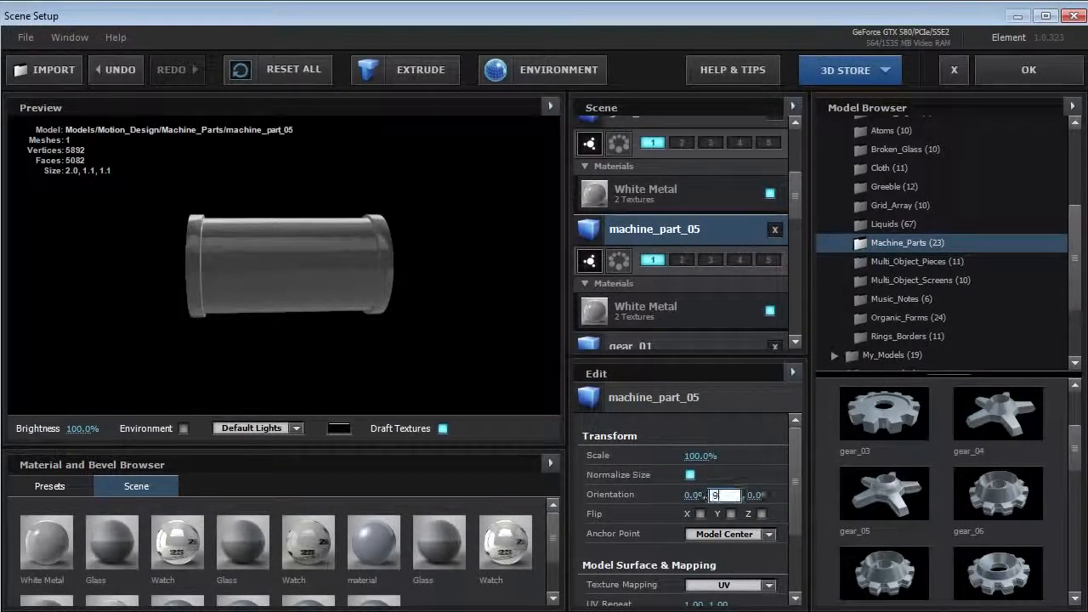
key(Return)
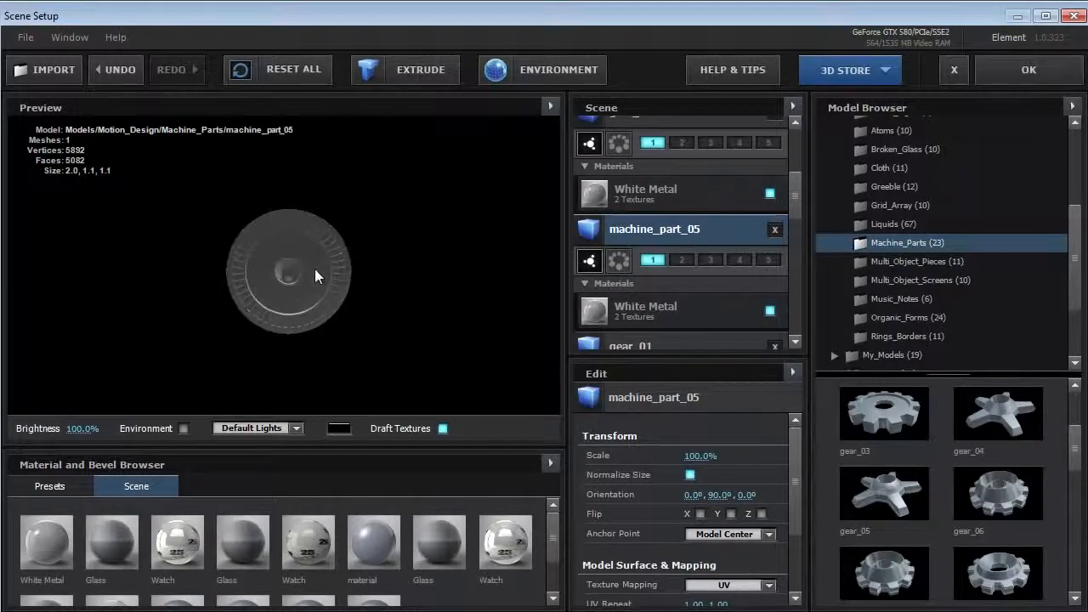
- Recheck machine_part_05 against gear_01, undo the trial orientation change, set its Z orientation to 0° and apply the scene setup
click(657, 343)
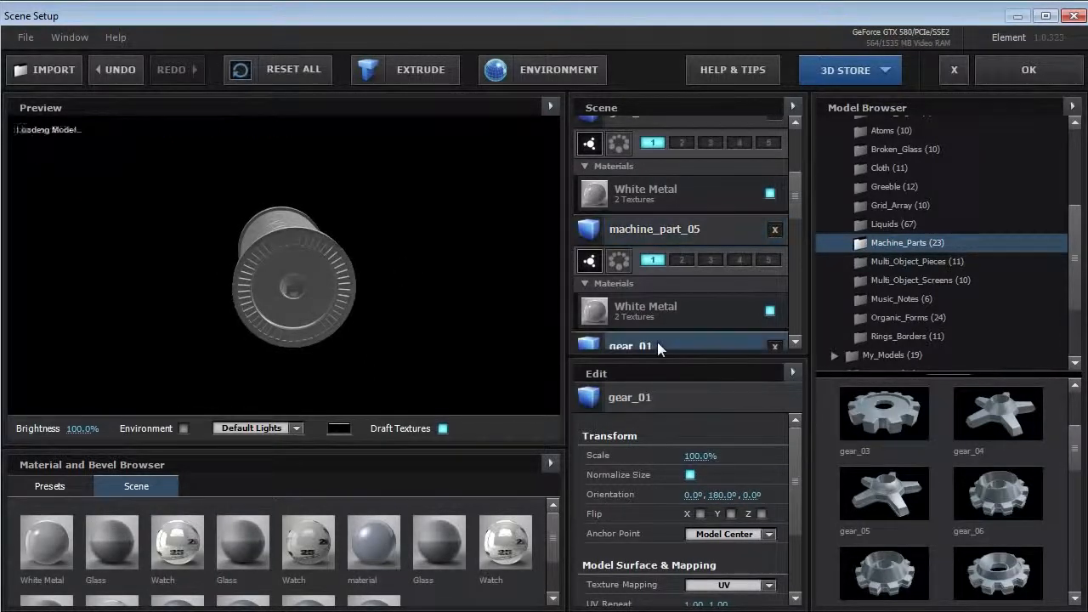
click(651, 231)
drag(718, 495, 667, 498)
key(ctrl+z)
mouse_move(746, 498)
mouse_down()
mouse_move(802, 473)
mouse_move(748, 498)
mouse_up()
text(0)
key(Return)
drag(271, 241, 309, 287)
click(1028, 70)
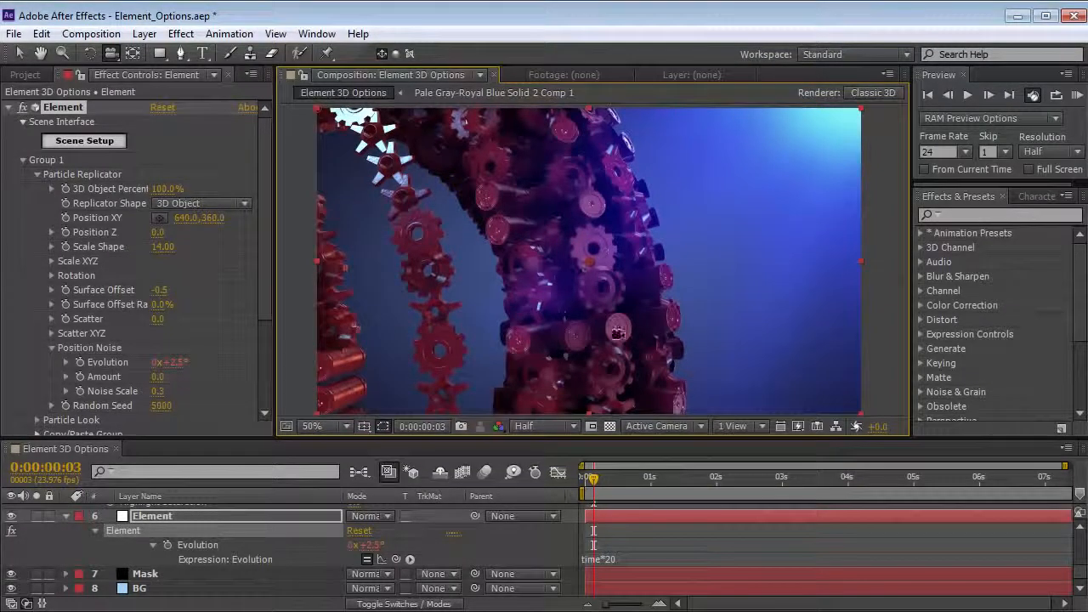
- Change Group 1's replicator shape to Sphere with a particle count of 500
click(217, 202)
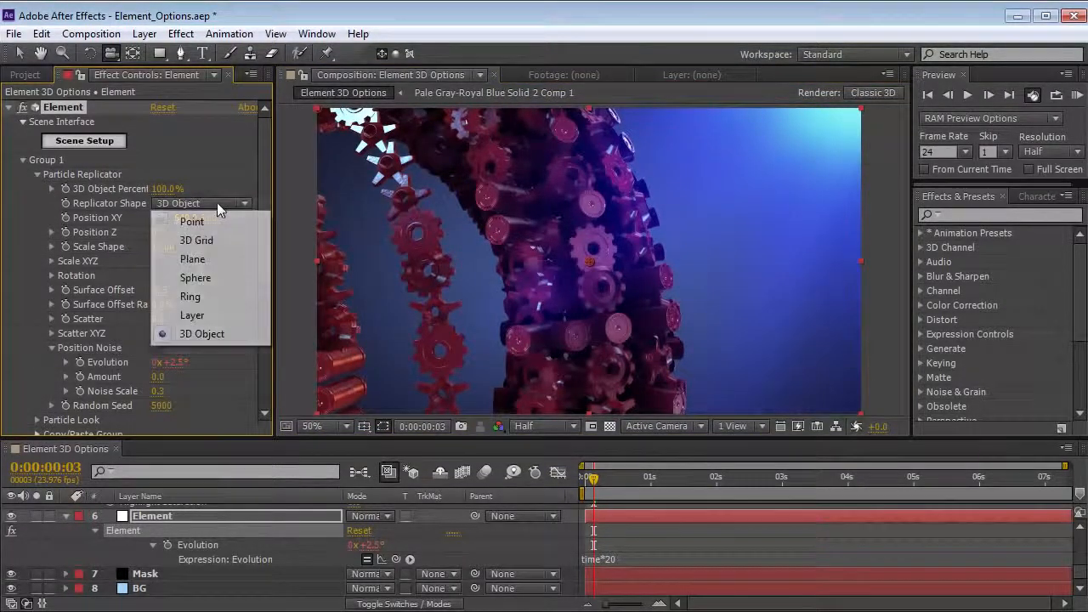
click(202, 279)
click(165, 189)
text(500)
key(Return)
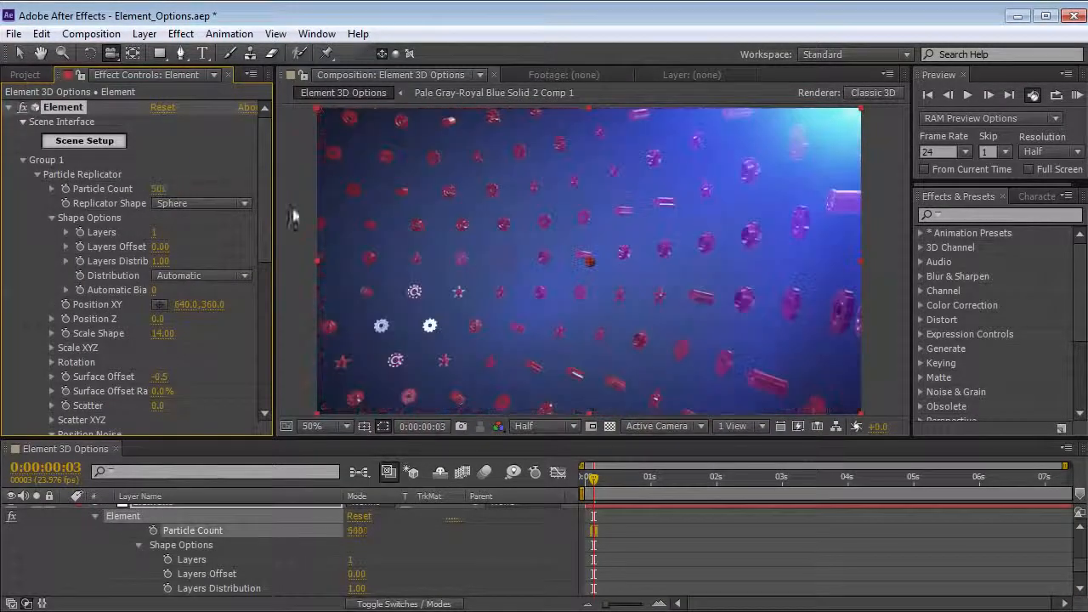
- Set Scale Shape to 5.00 and frame the sphere of machine parts with the camera
drag(163, 334, 155, 340)
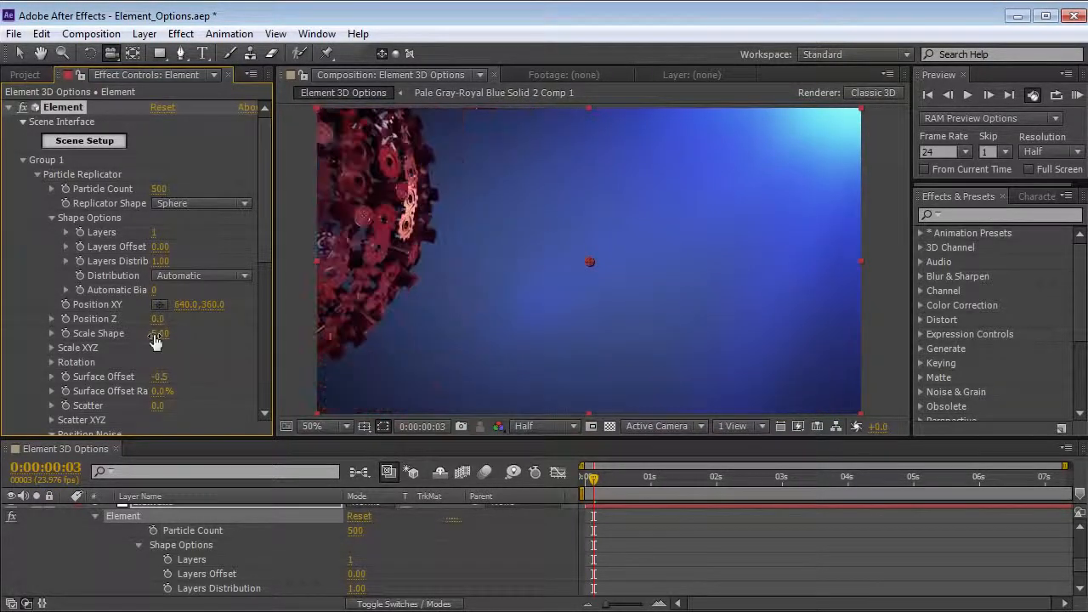
drag(545, 160, 545, 272)
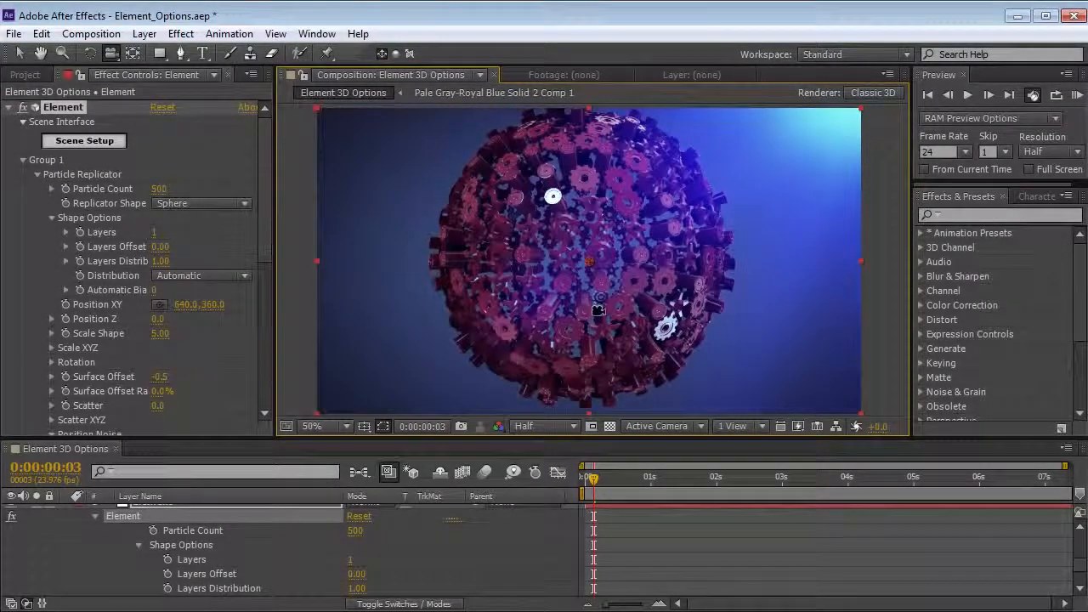
drag(595, 299, 541, 304)
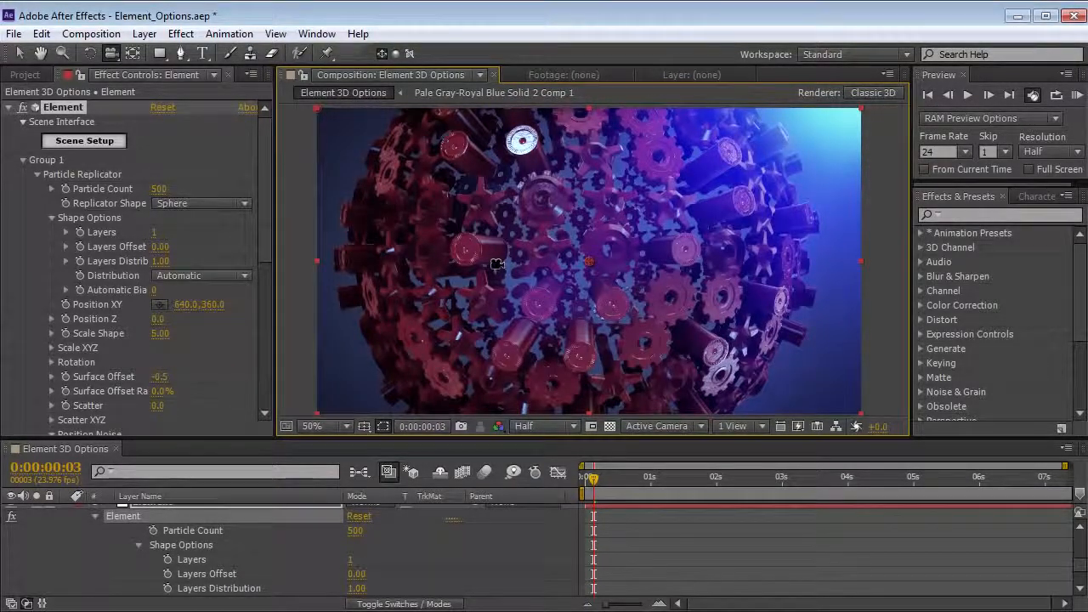
drag(539, 245, 415, 173)
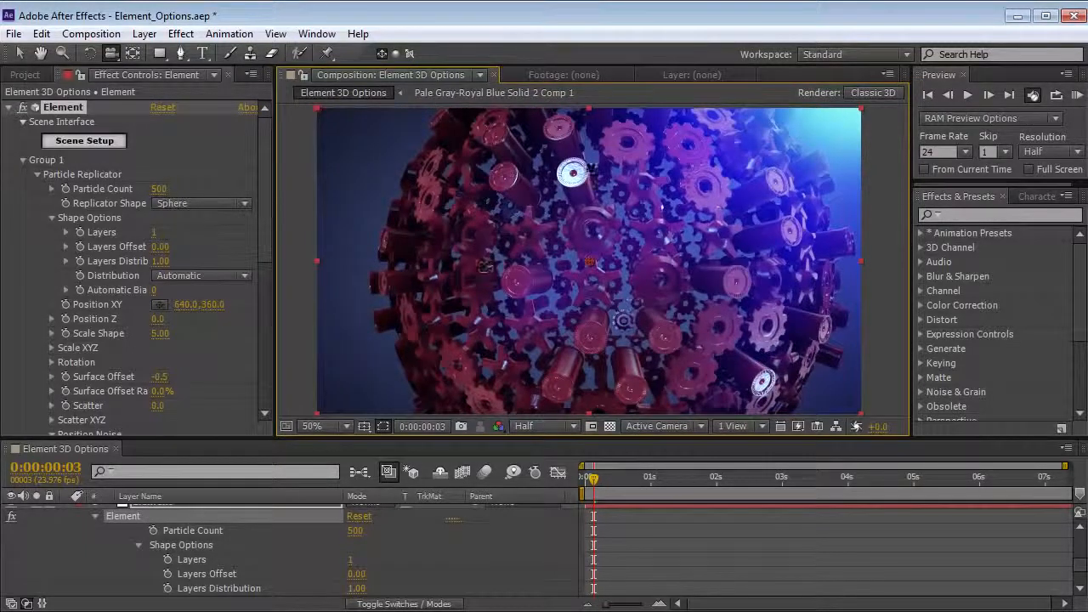
- Try the Face Camera orientation in Group 1's Particle Look rotation, switch it to Fixed and orbit around the sphere
click(38, 174)
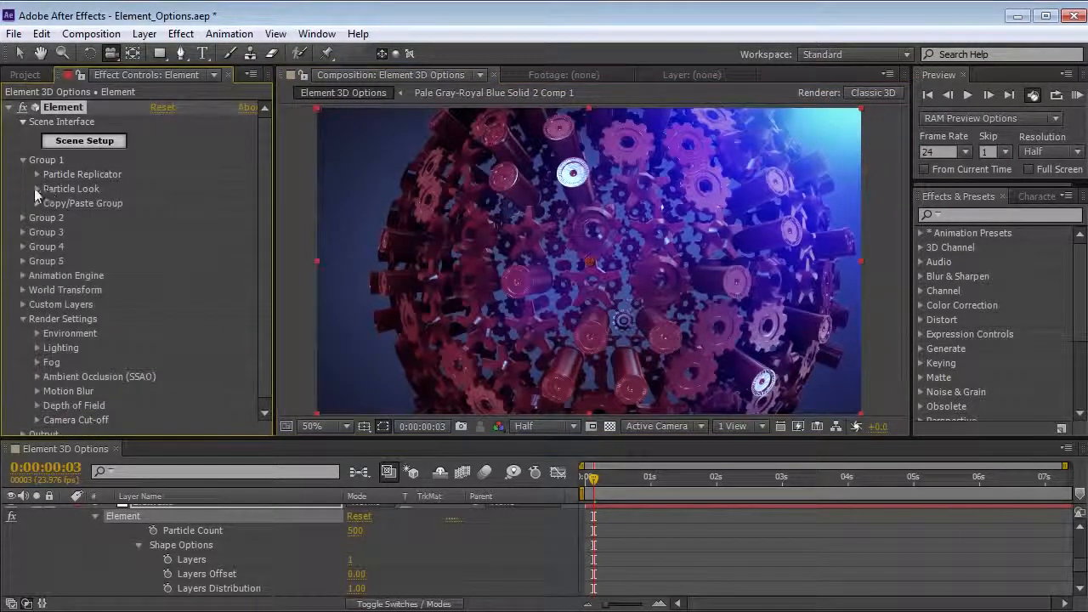
click(37, 189)
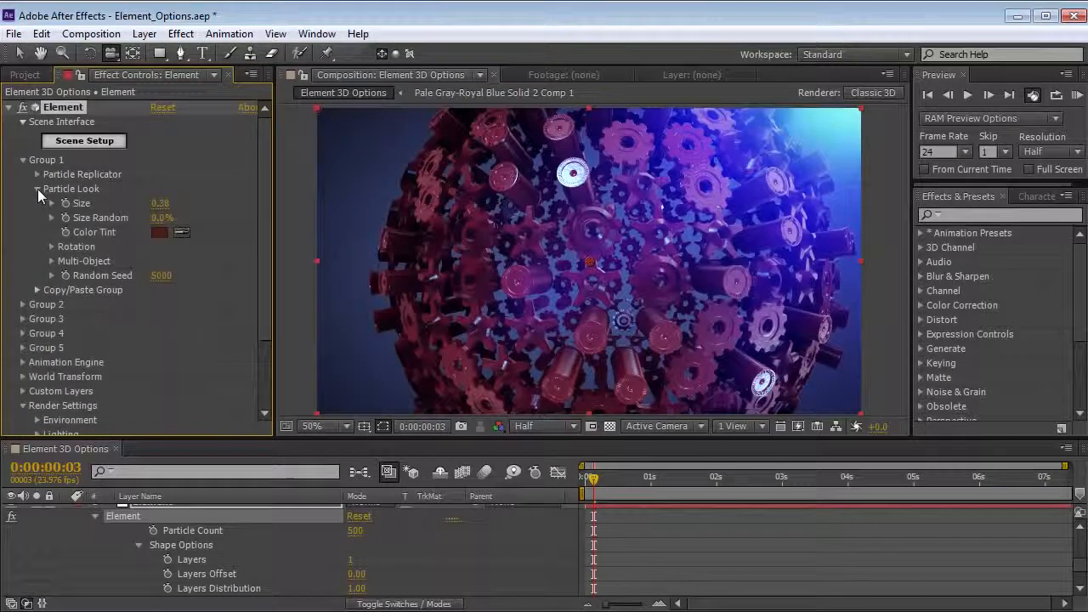
click(52, 246)
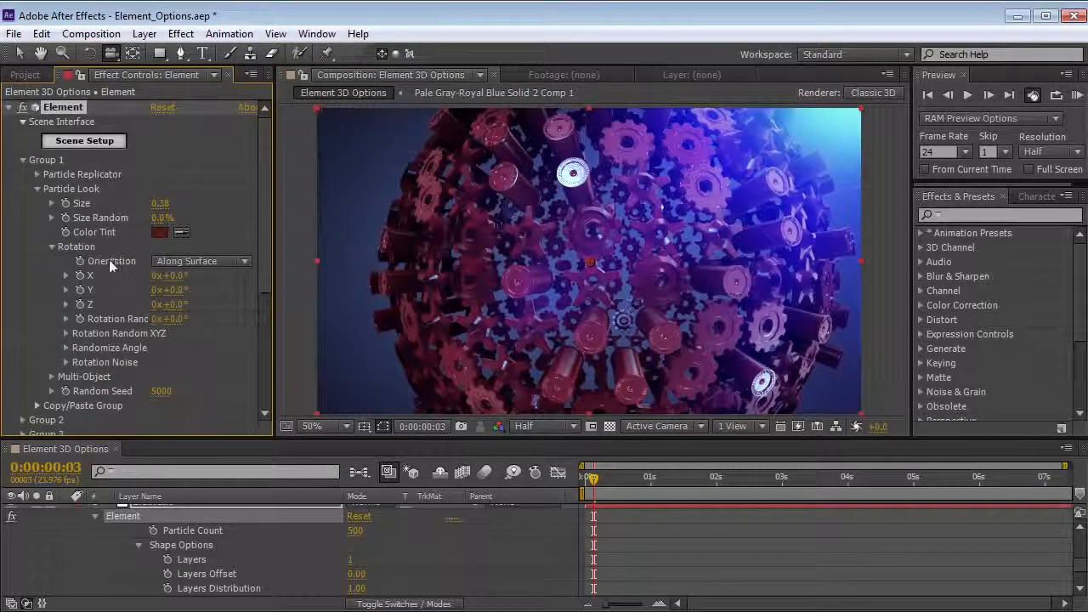
click(199, 261)
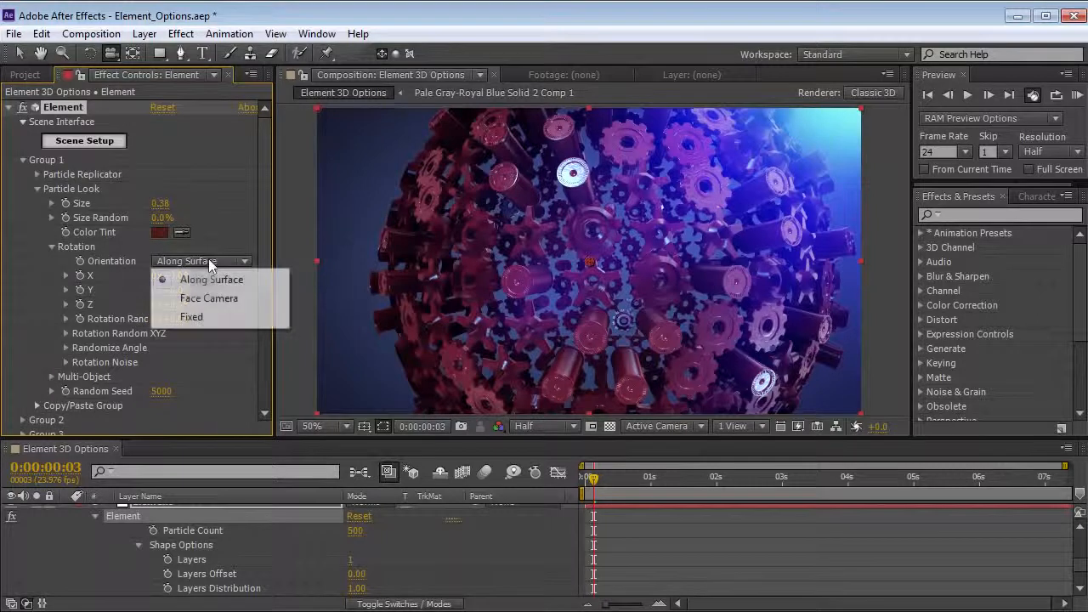
click(234, 307)
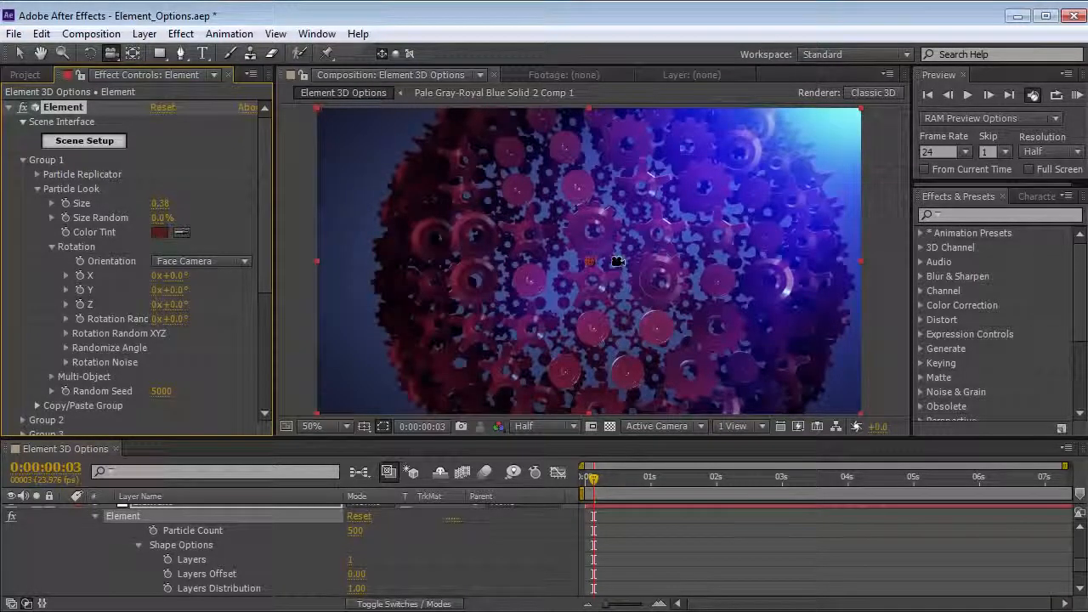
click(204, 261)
click(195, 319)
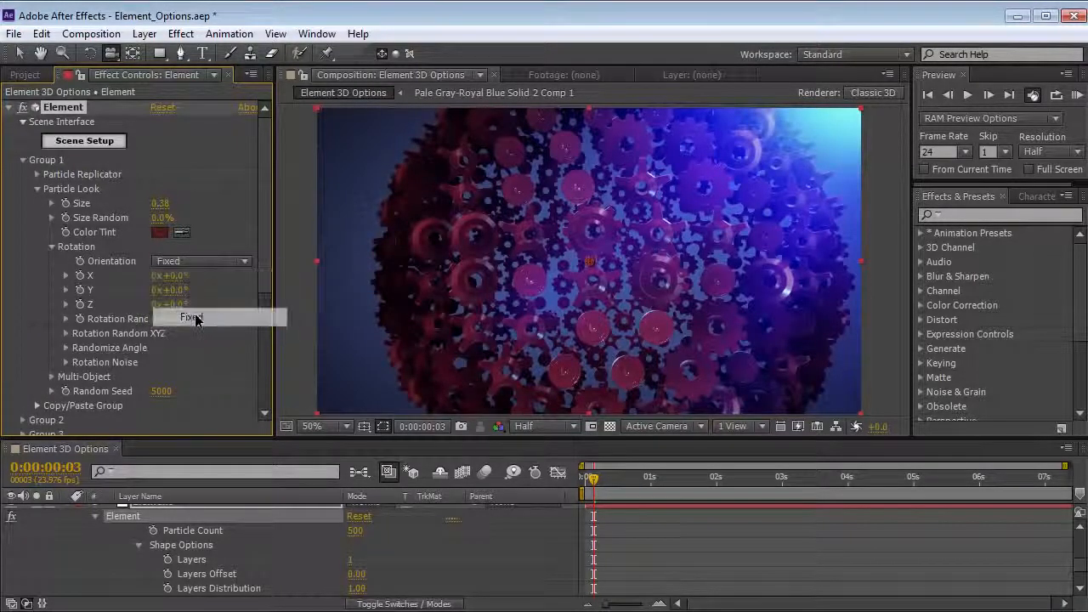
drag(640, 218, 520, 196)
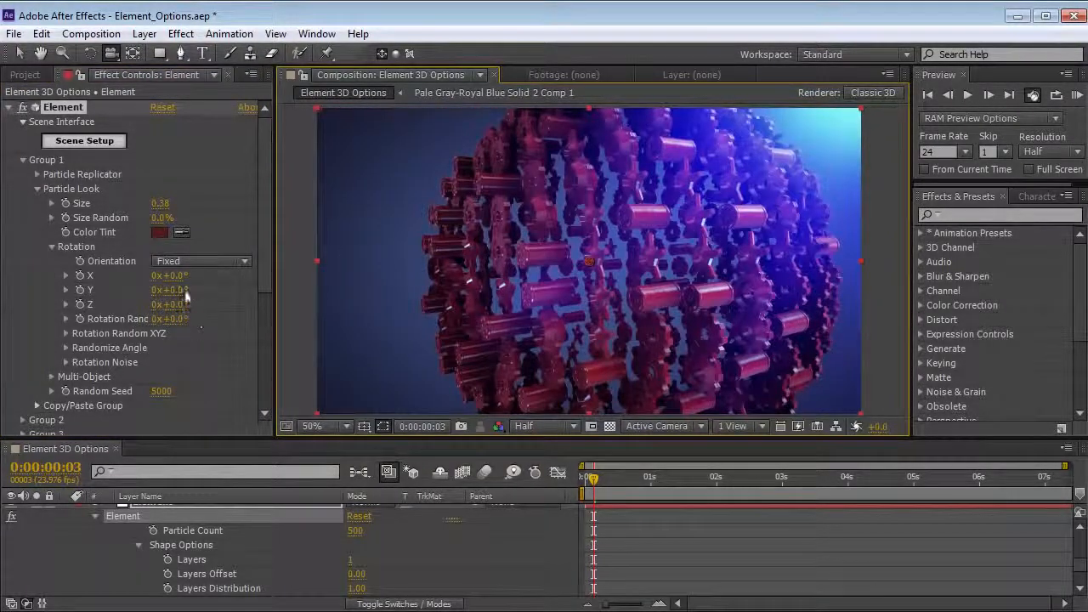
- Try rotating the individual particles about their Y axis to about 30° in Particle Look
mouse_move(185, 295)
mouse_down()
mouse_move(242, 275)
mouse_move(182, 281)
mouse_up()
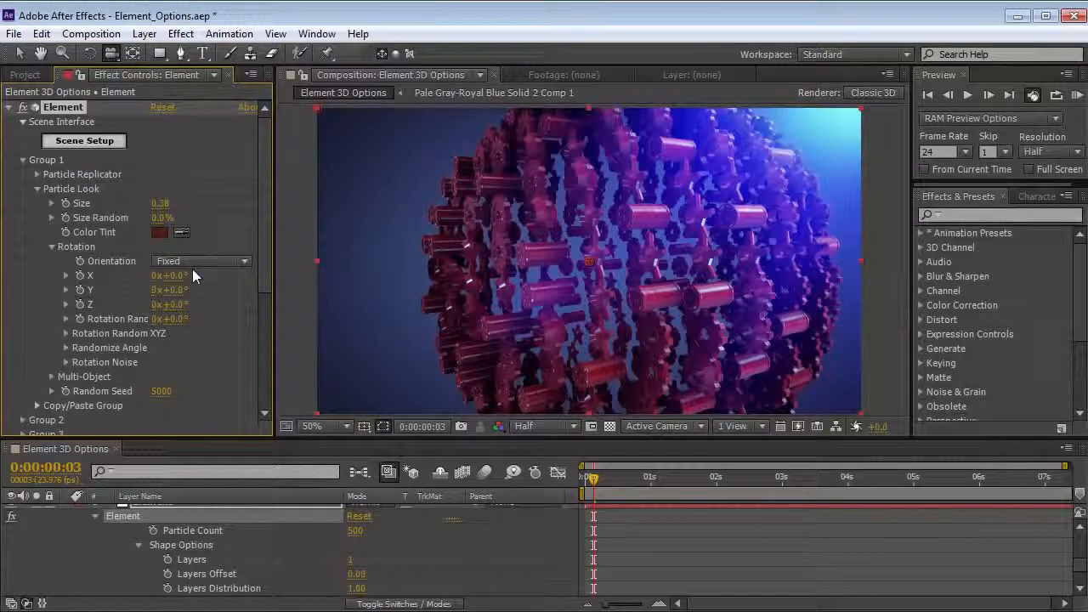
mouse_move(475, 293)
mouse_down()
mouse_move(497, 293)
mouse_move(483, 293)
mouse_up()
drag(183, 293, 210, 300)
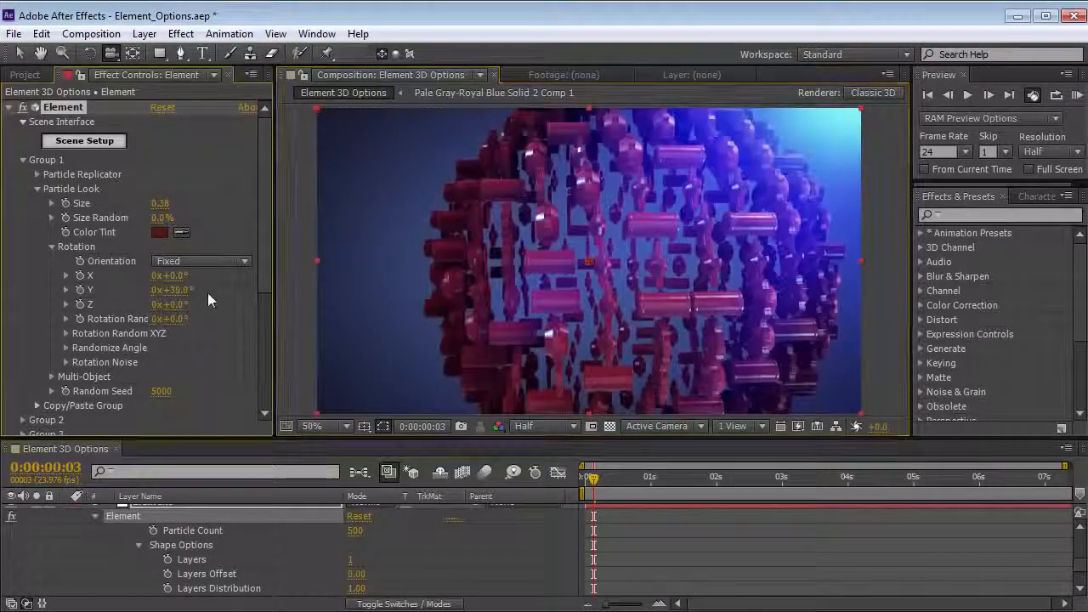
- Try rotating the whole replicated sphere about its Y axis in Group 1's Particle Replicator settings
click(37, 174)
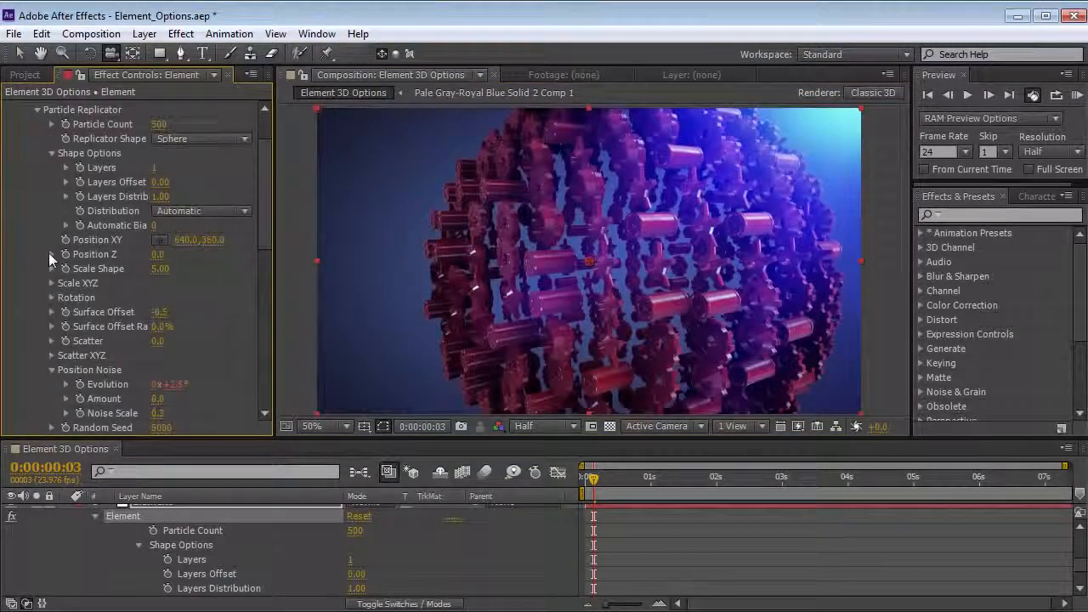
click(51, 296)
drag(181, 326, 173, 326)
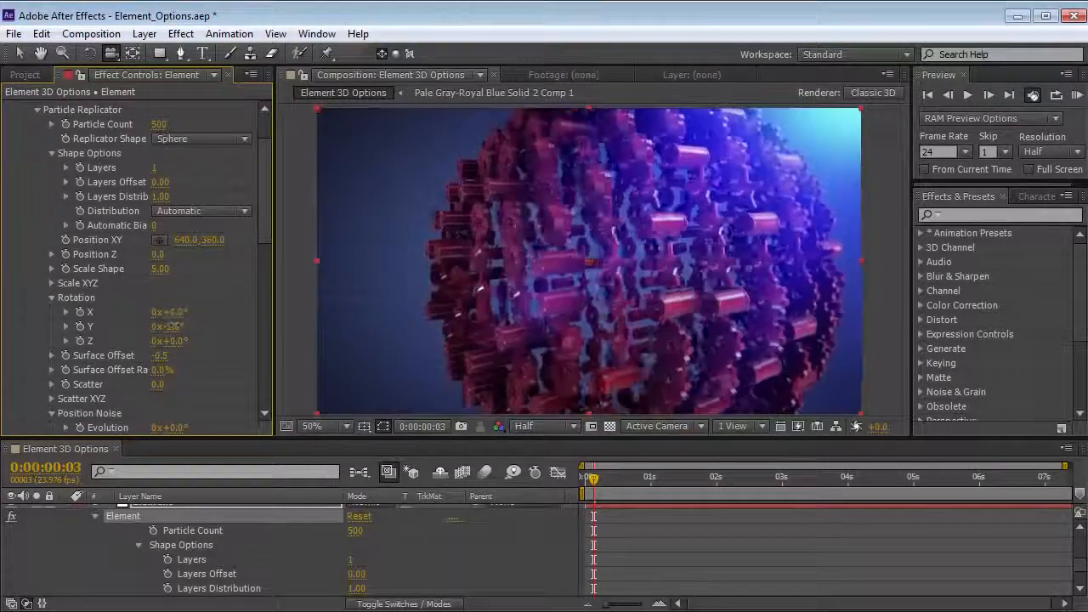
click(36, 109)
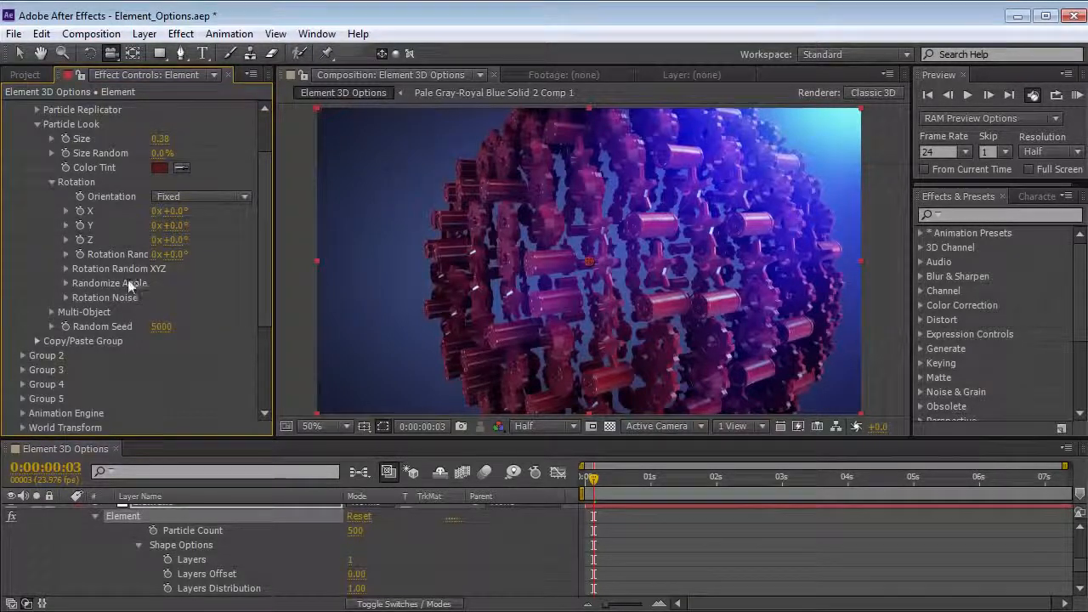
- Try an X rotation randomness of about 82° for the individual particles in Particle Look and undo it
click(65, 268)
drag(170, 297, 232, 270)
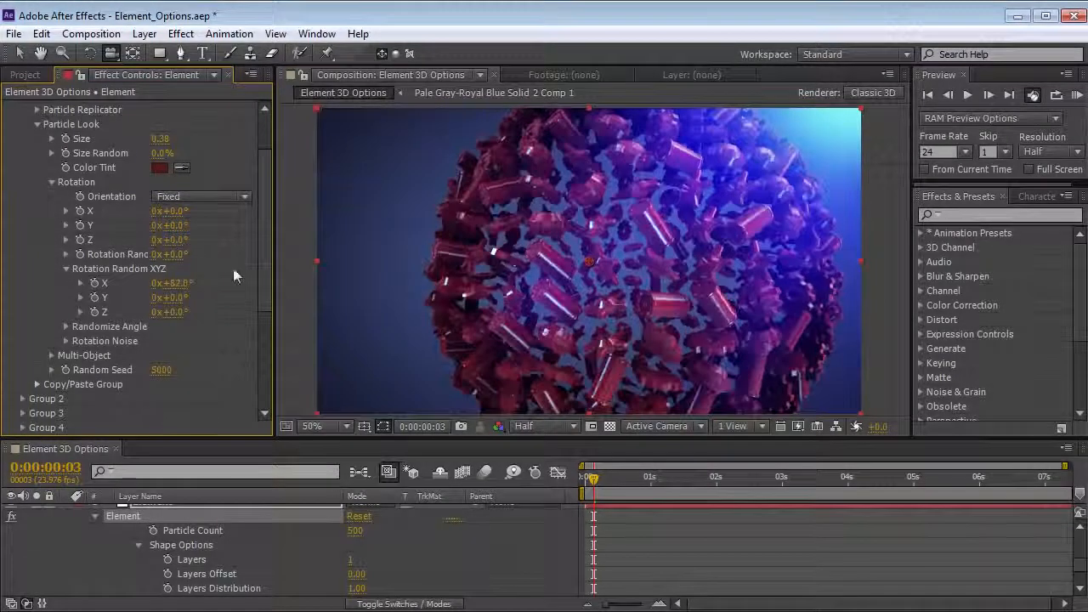
key(ctrl+z)
click(66, 268)
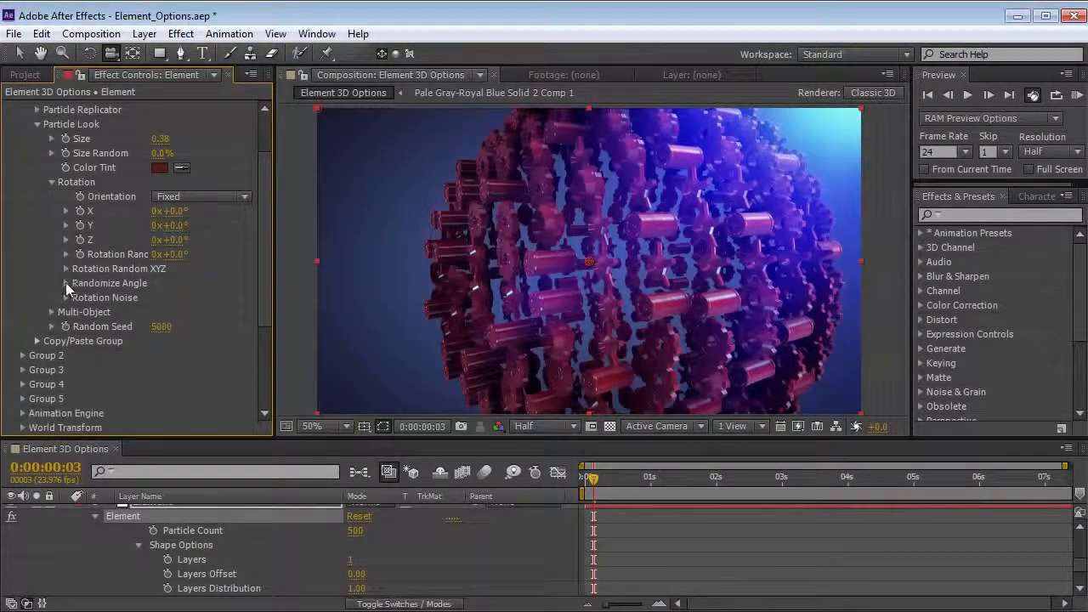
- Try a Randomize Angle of 90° on the particles' Y axis and orbit around the sphere to inspect it
click(65, 282)
drag(560, 278, 541, 302)
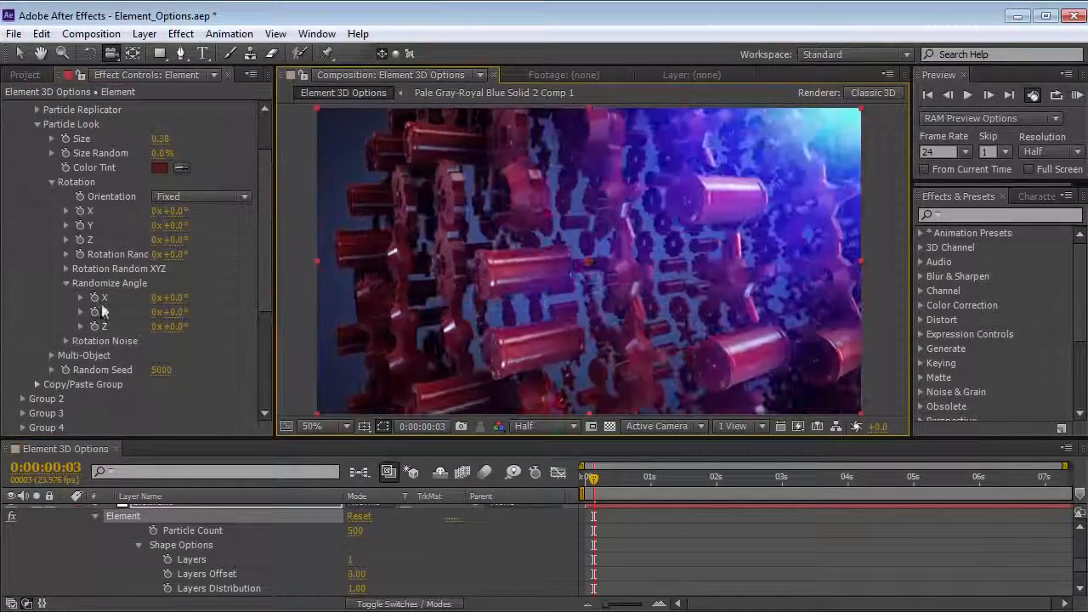
click(176, 315)
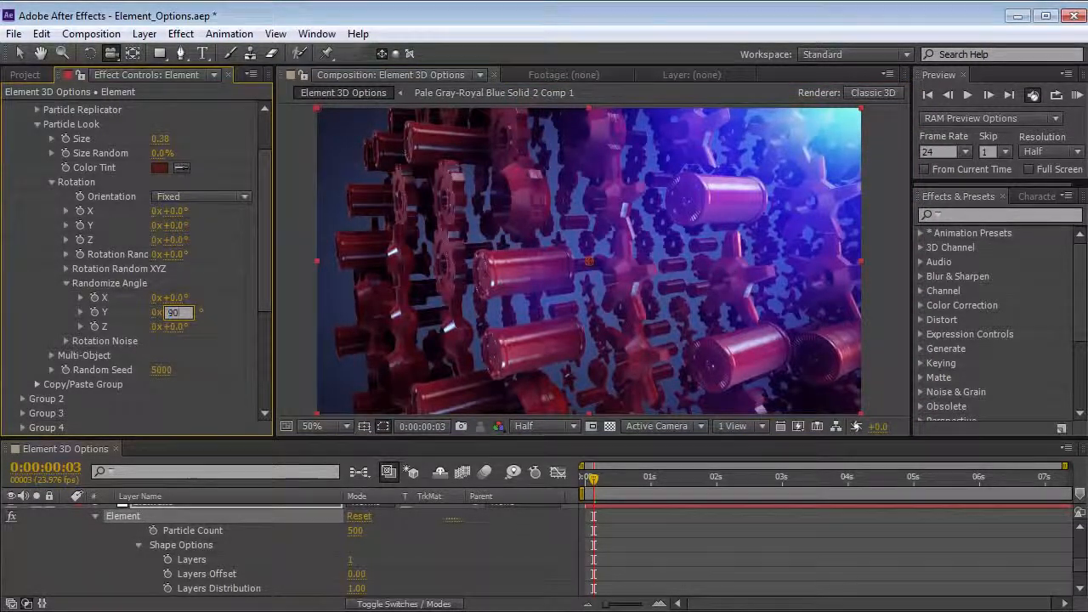
text(90)
key(Return)
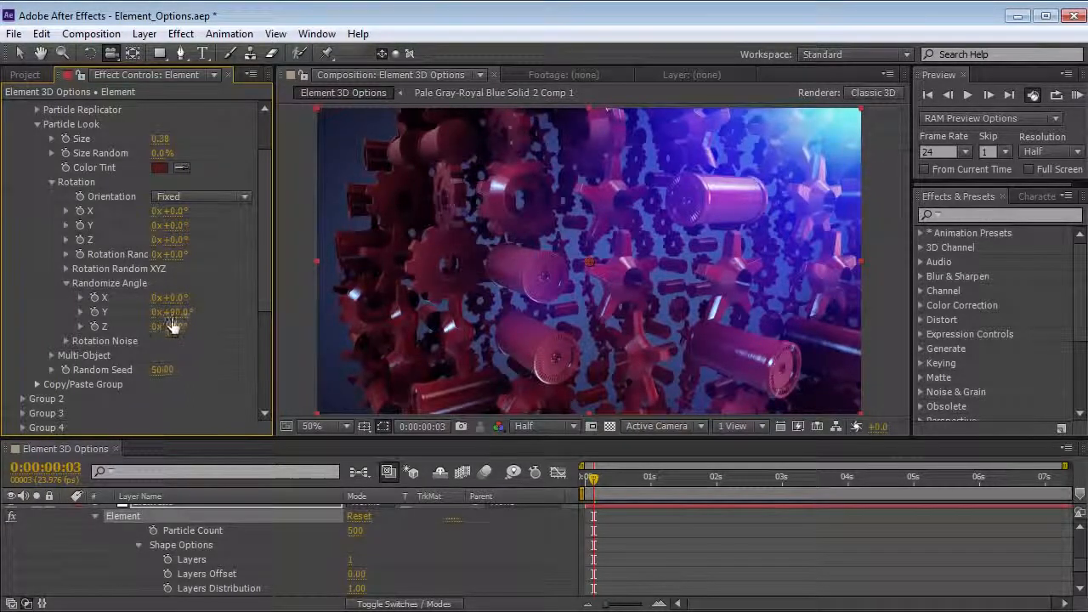
drag(606, 236, 690, 189)
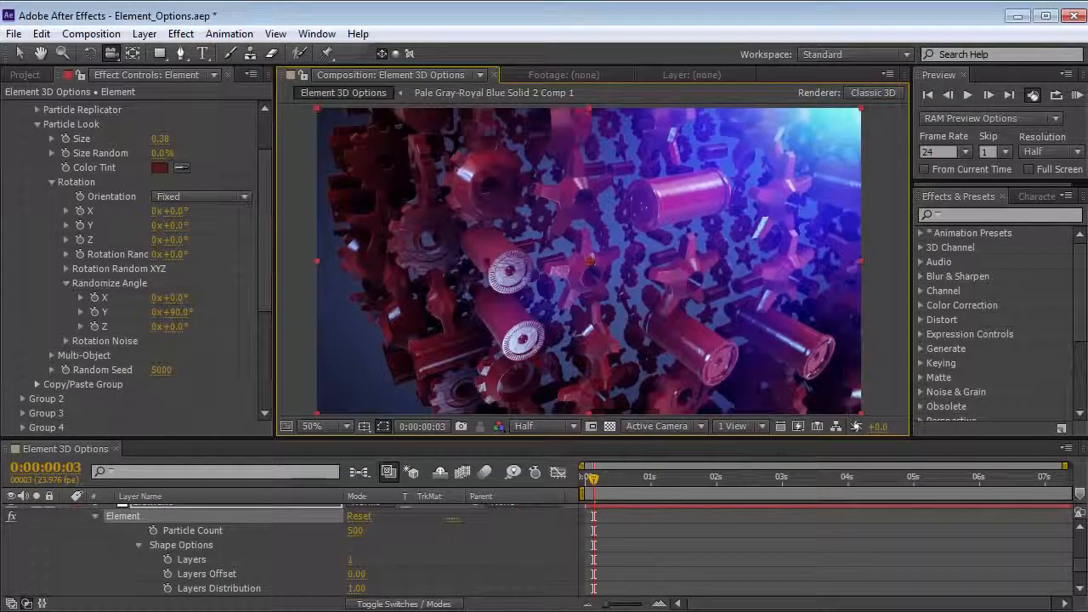
drag(589, 261, 685, 197)
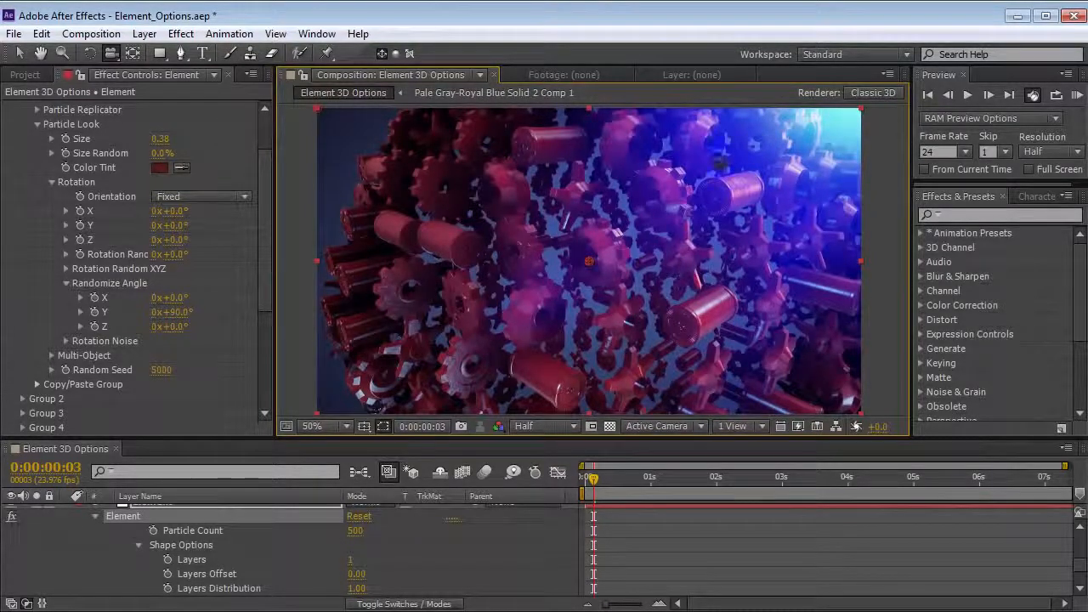
- Try raising the overall Rotation Random value in Particle Look and undo the change
drag(182, 255, 286, 248)
key(ctrl+z)
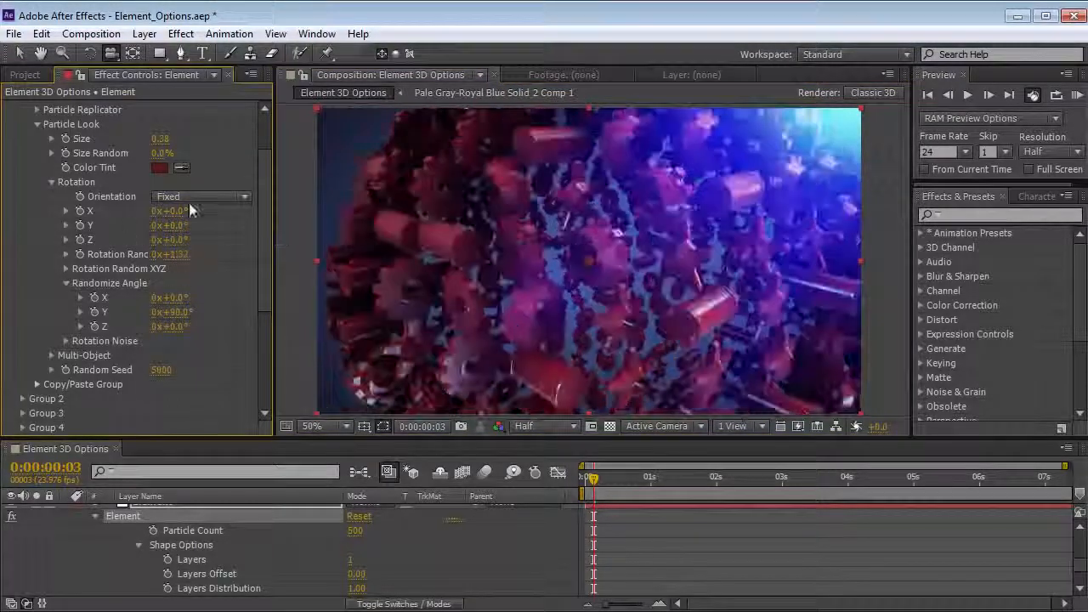
click(65, 285)
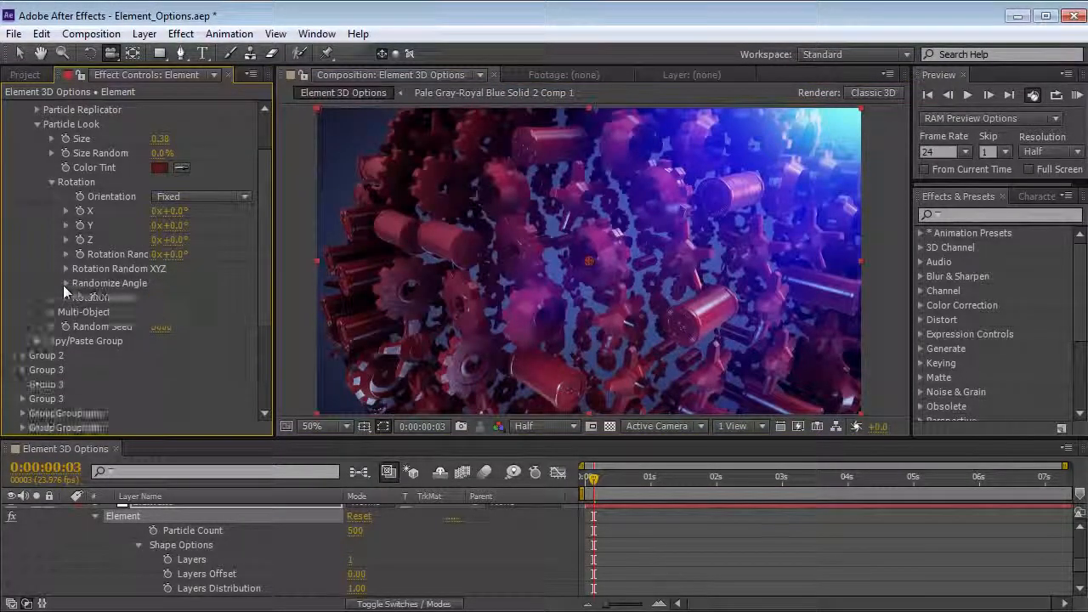
- Remove the random Y angle and set the Rotation Noise Amount to 17.5, scrubbing its Evolution to test the effect
click(65, 299)
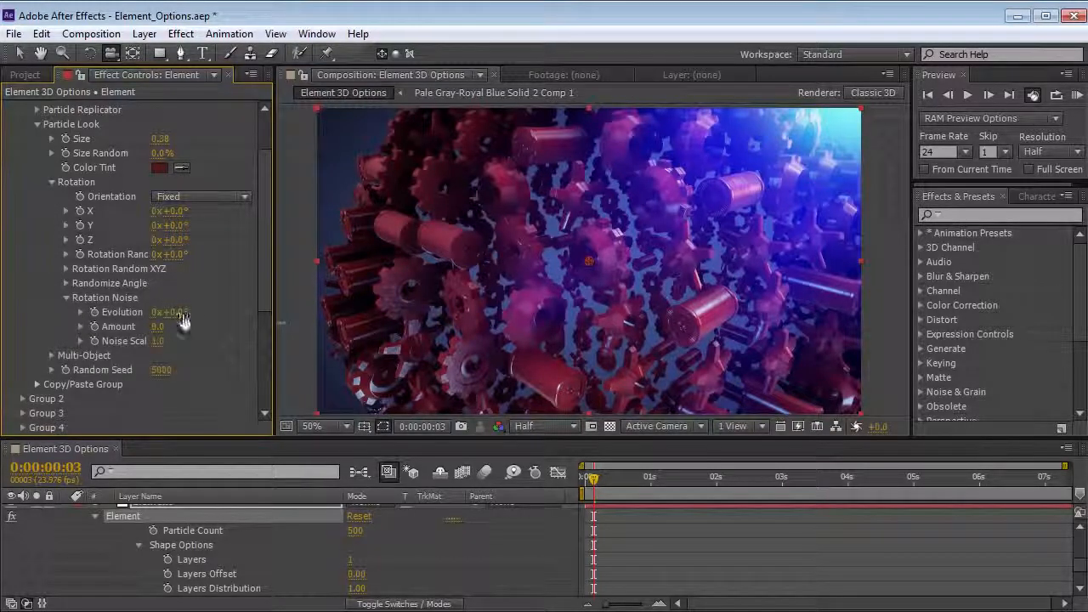
click(66, 283)
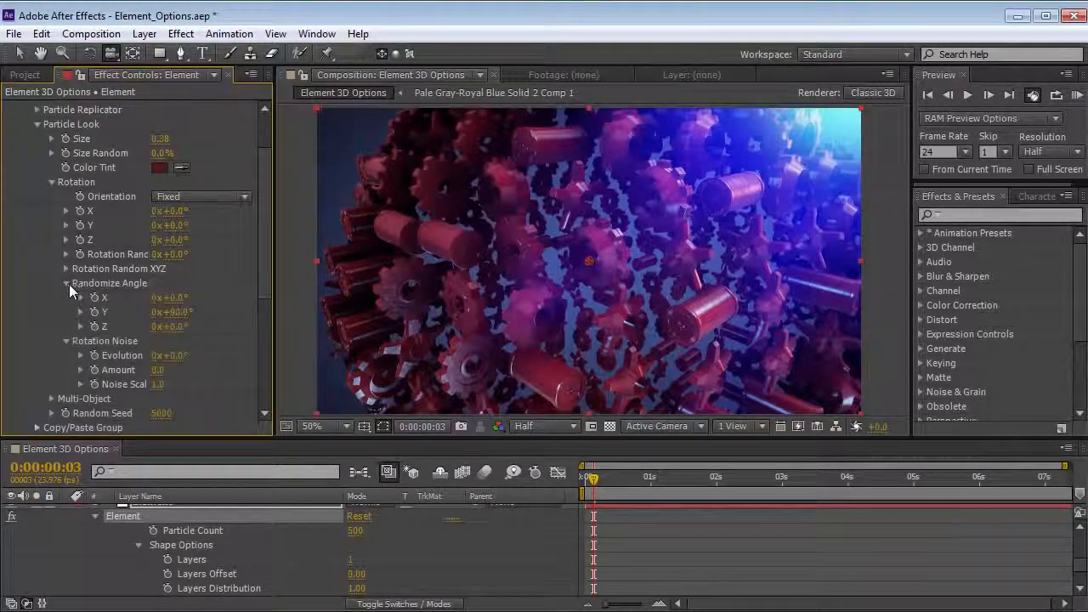
click(67, 283)
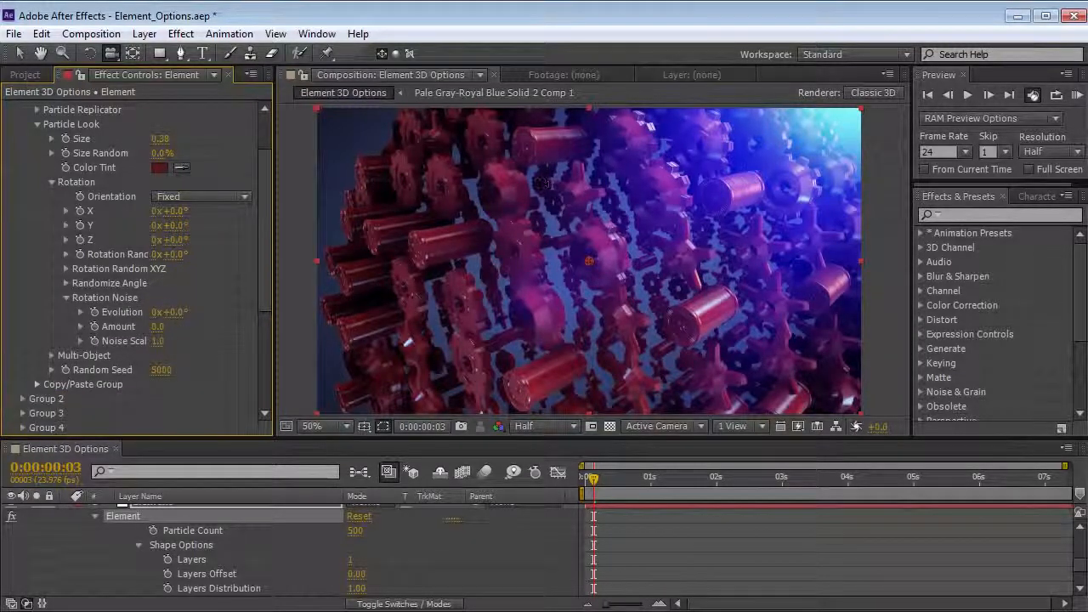
drag(160, 327, 283, 311)
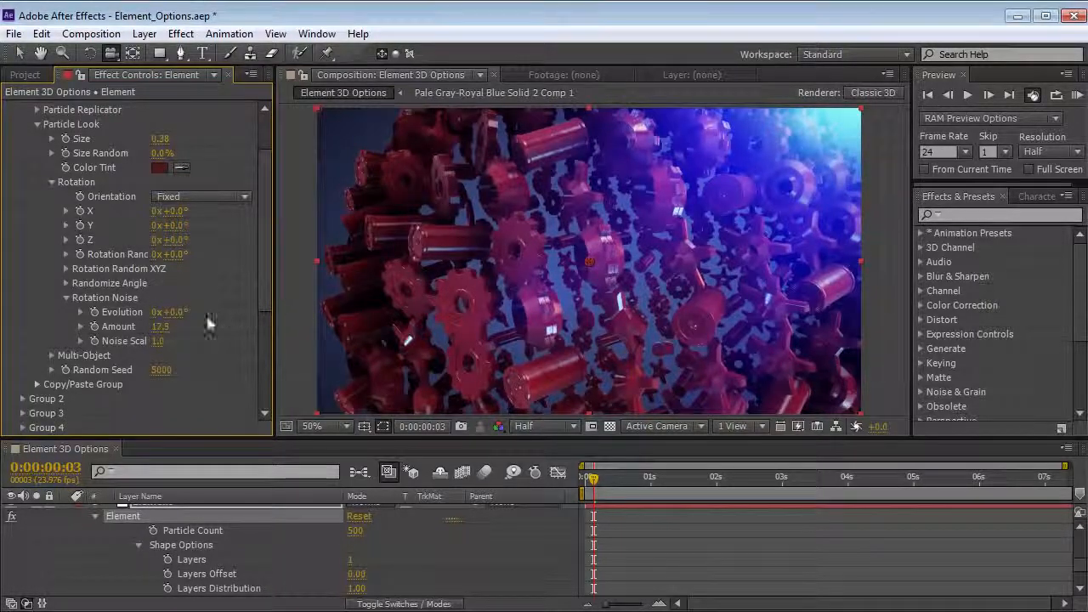
drag(174, 312, 255, 305)
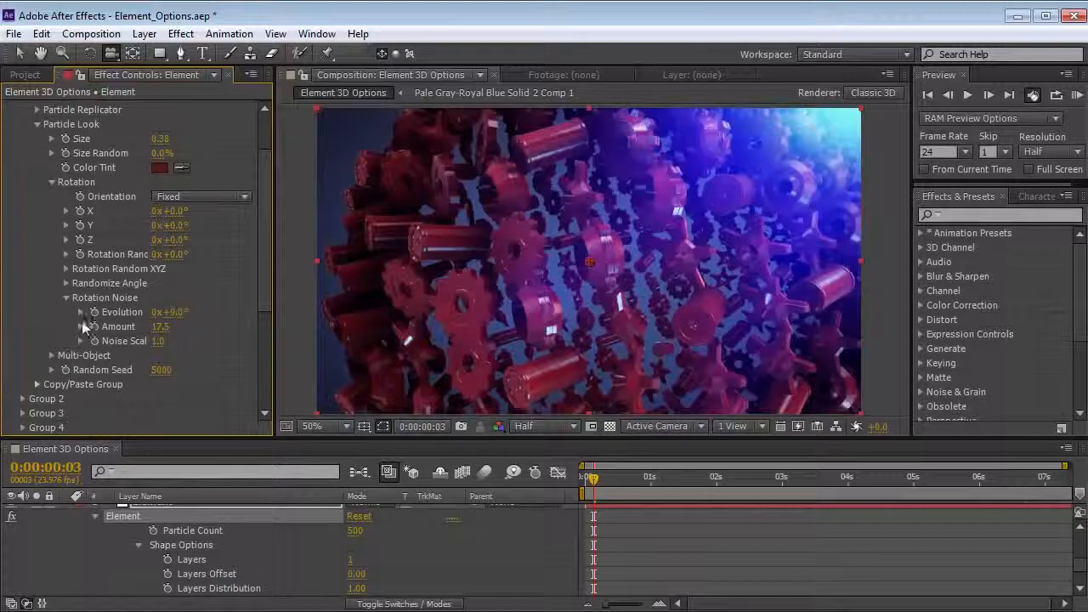
- Animate the Rotation Noise Evolution with the expression time*20 and preview the composition
alt+click(95, 312)
text(time*20)
click(720, 527)
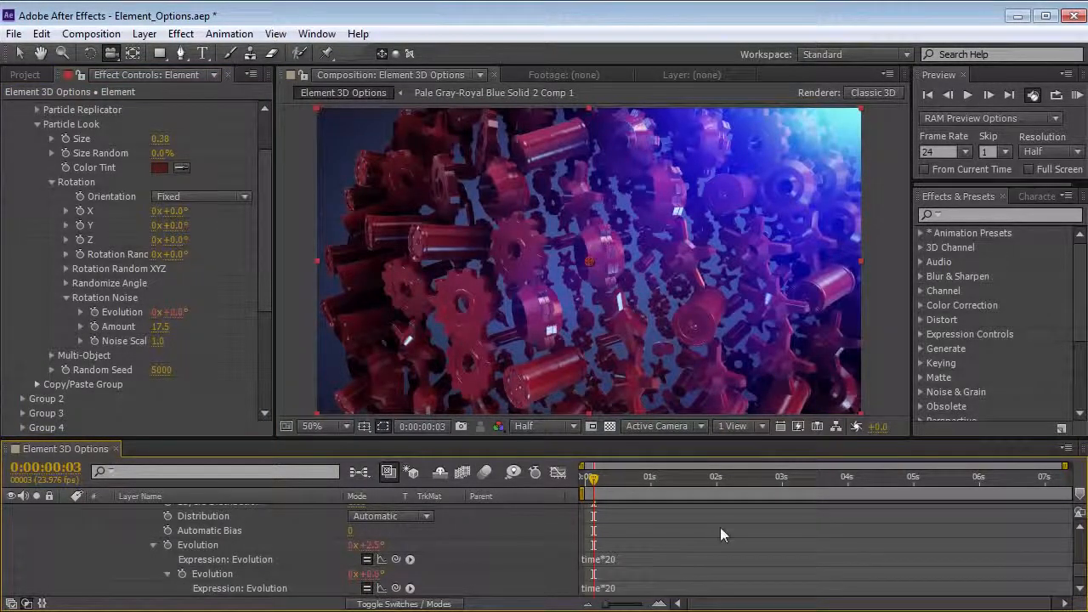
key(space)
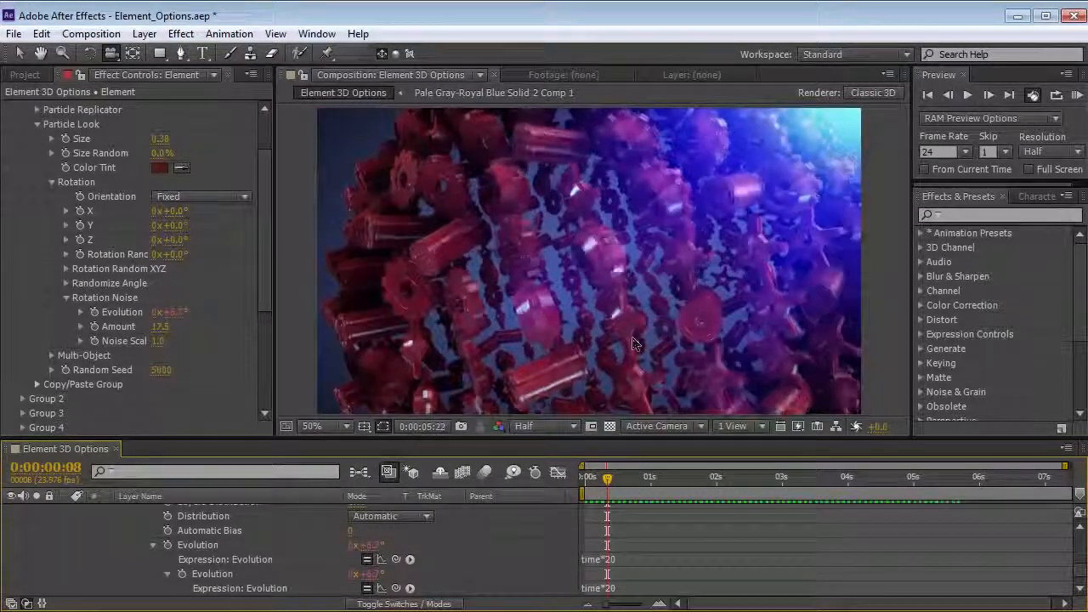
key(space)
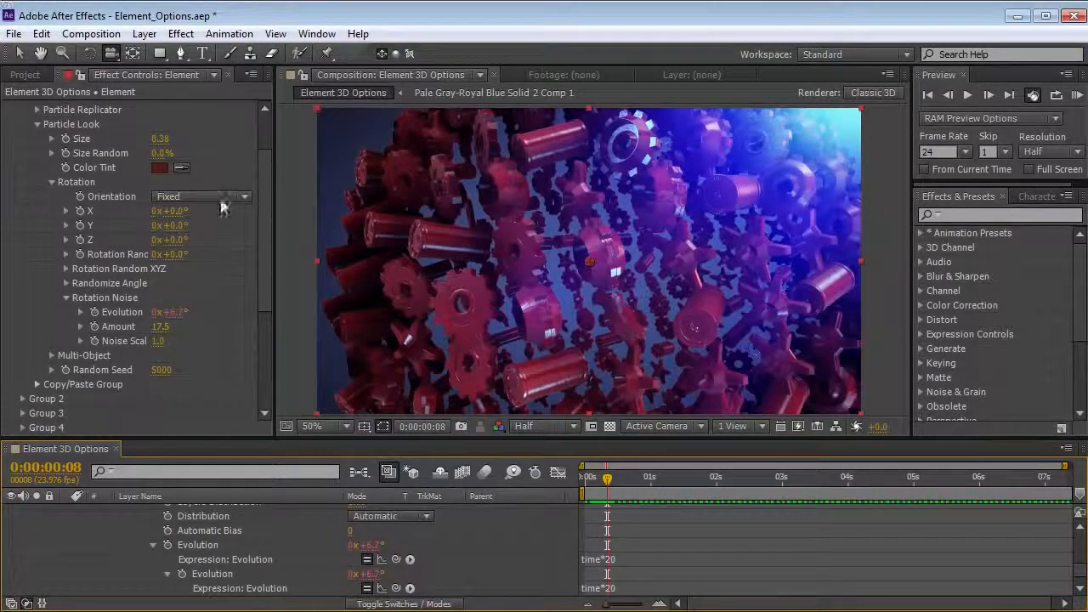
- Try a Position Noise Amount of 4.8 in Group 1's Particle Replicator and preview the animation
scroll(266, 249, up, 3)
click(38, 188)
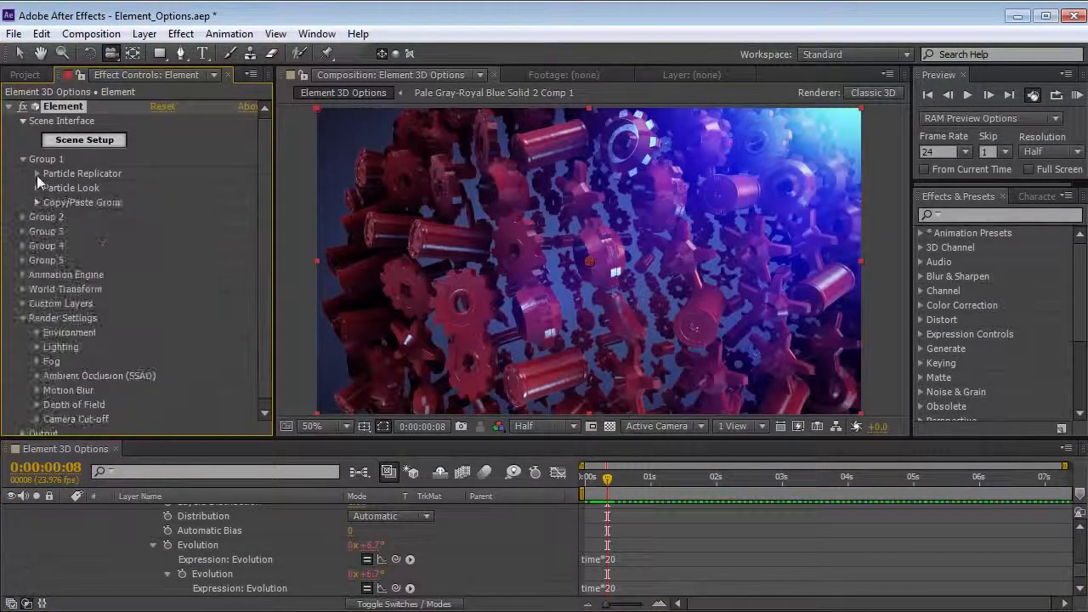
click(38, 174)
scroll(40, 200, down, 3)
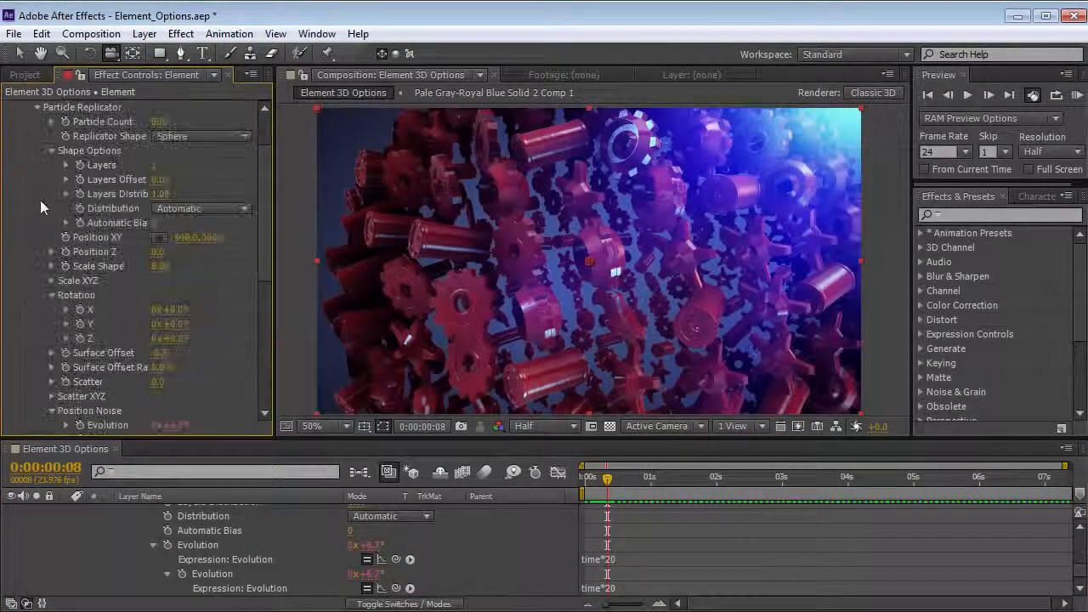
click(51, 295)
click(51, 151)
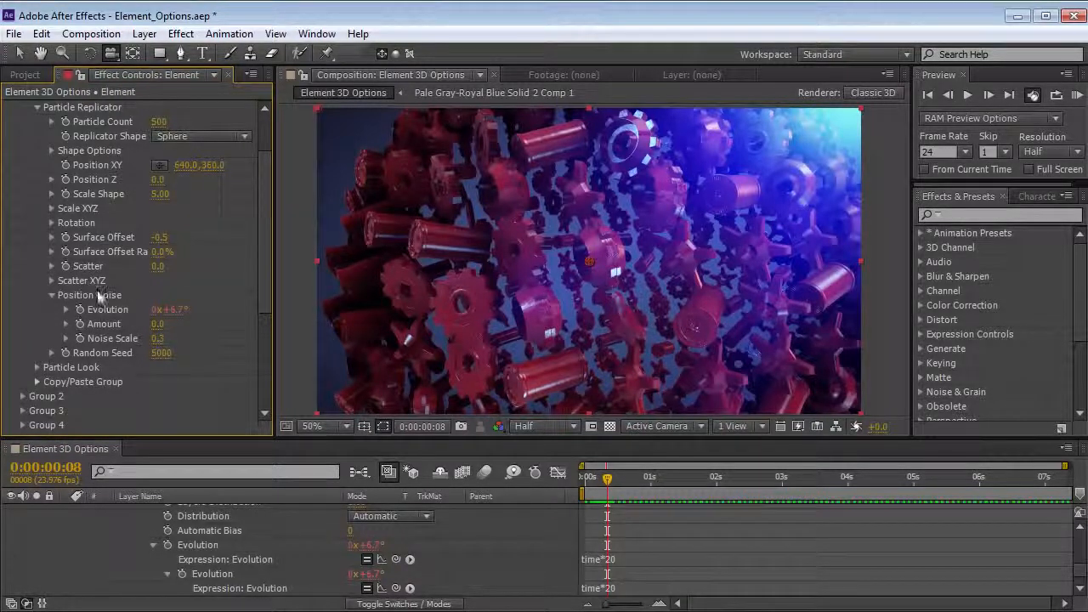
drag(156, 326, 191, 323)
key(KP_0)
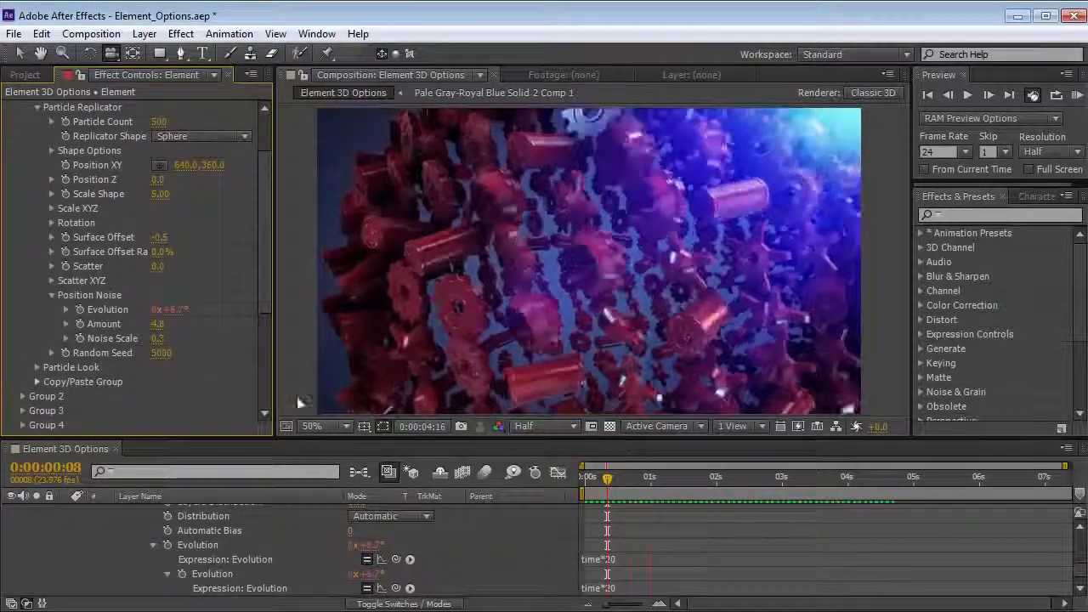
- Try a Position Noise Scale of 2.0 and an Amount of 13.9, previewing the animation after each change
click(143, 354)
drag(157, 338, 173, 334)
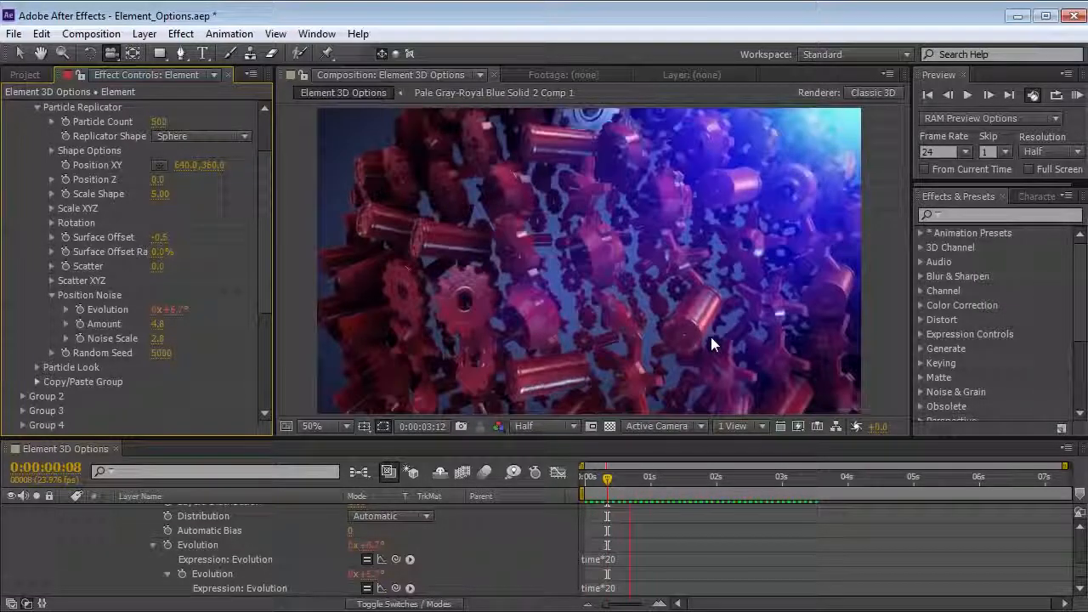
key(space)
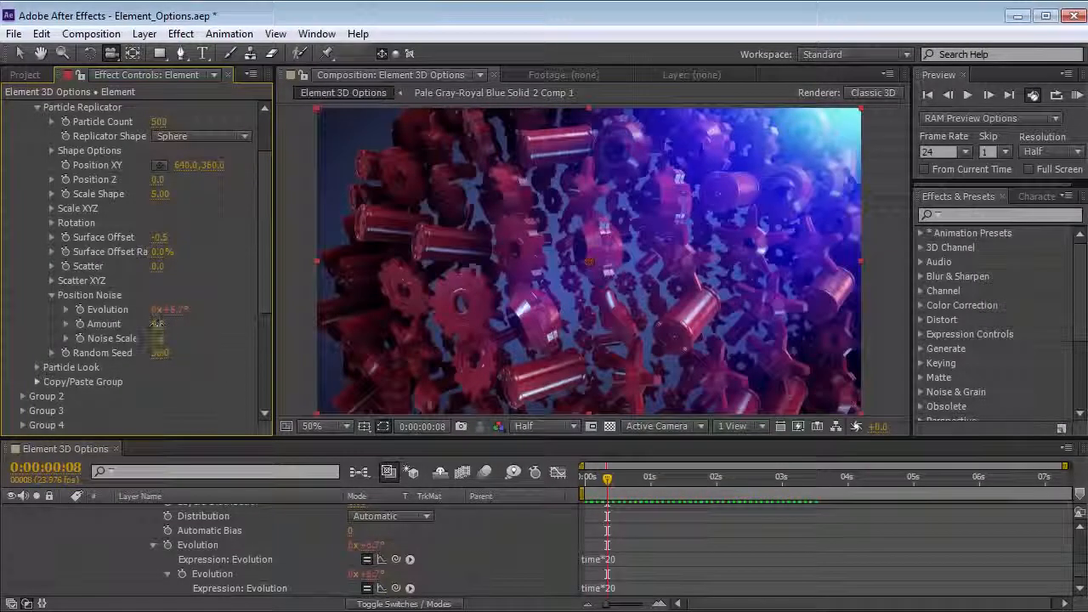
drag(158, 338, 222, 329)
key(KP_0)
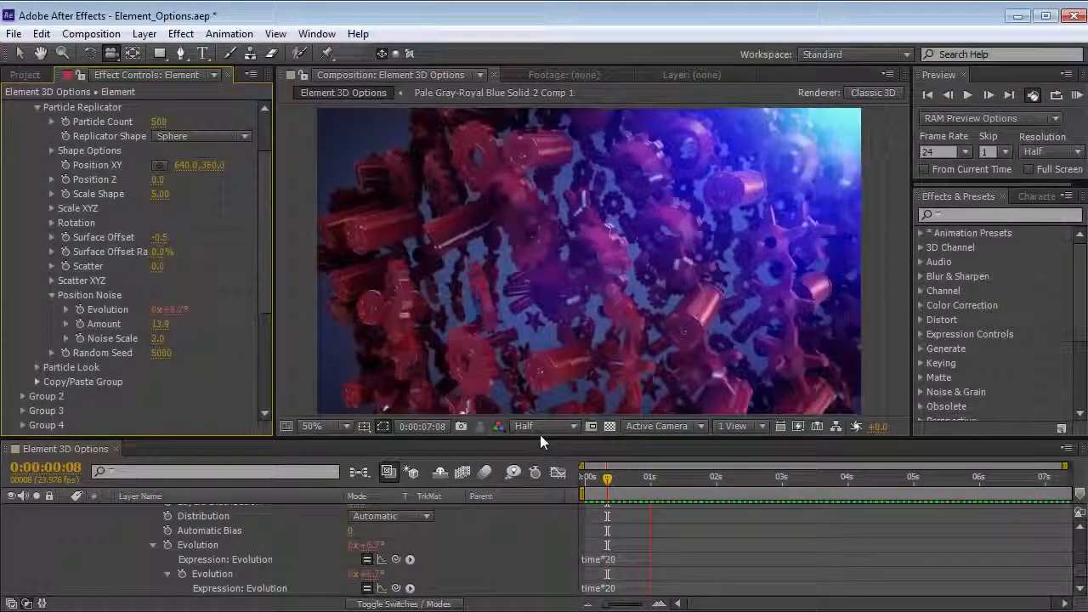
key(space)
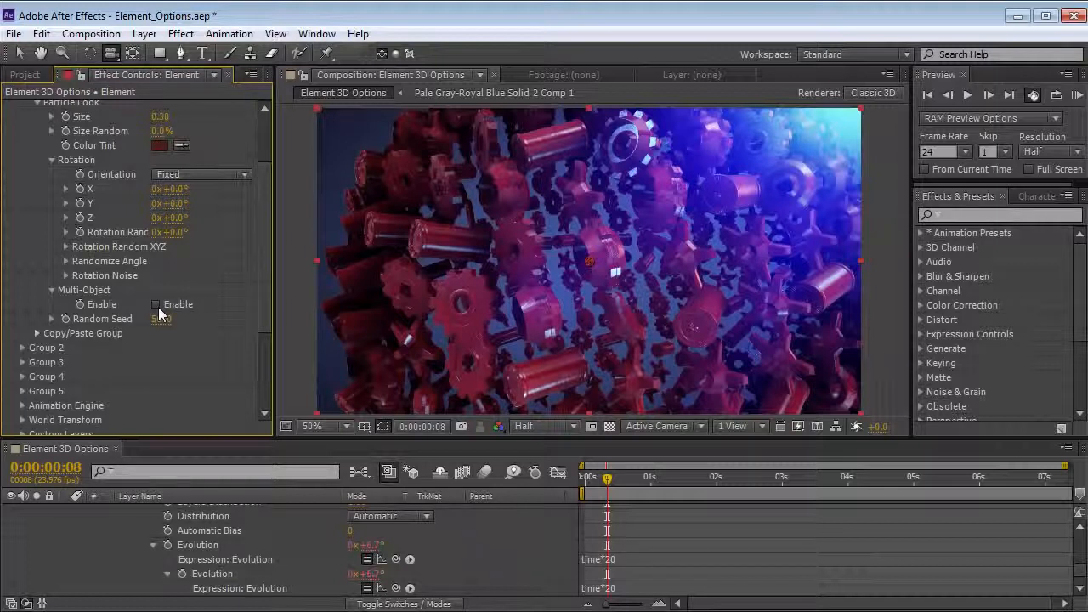
- Switch to the Seiko V4 movie window, scrub through the start of the watch animation, and return to After Effects
key(alt+Tab)
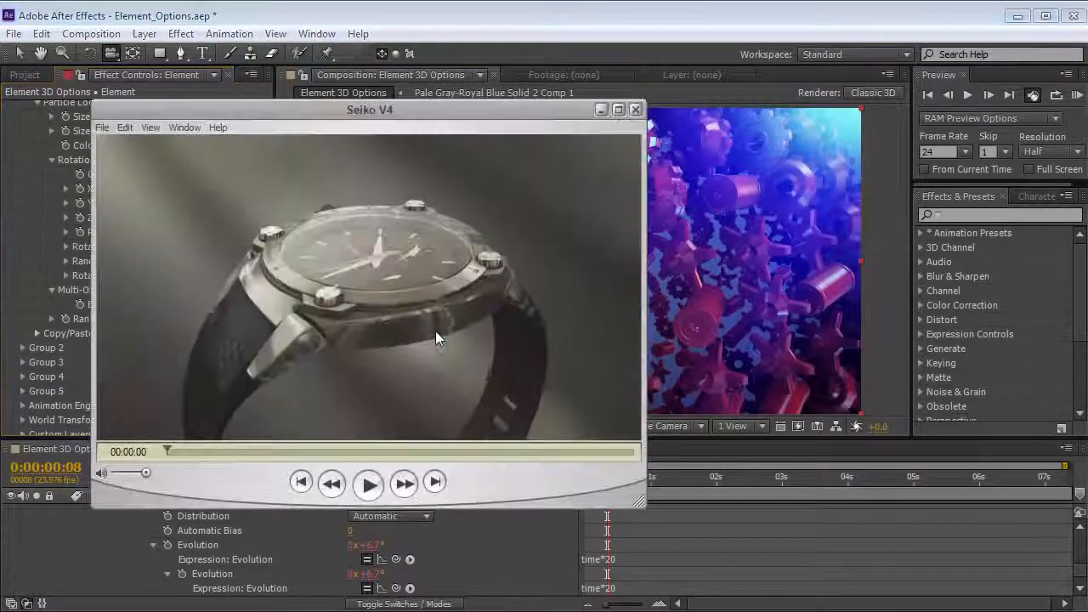
mouse_move(168, 451)
mouse_down()
mouse_move(425, 452)
mouse_move(174, 451)
mouse_up()
click(312, 22)
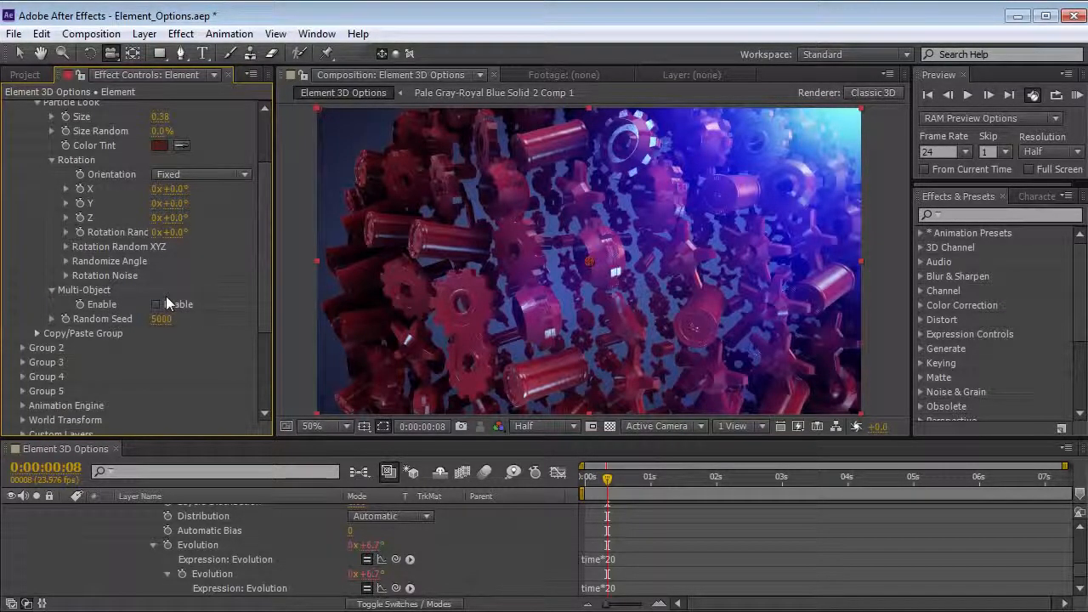
- Collapse the Rotation and Particle Look settings of Group 1
scroll(54, 238, up, 3)
click(53, 246)
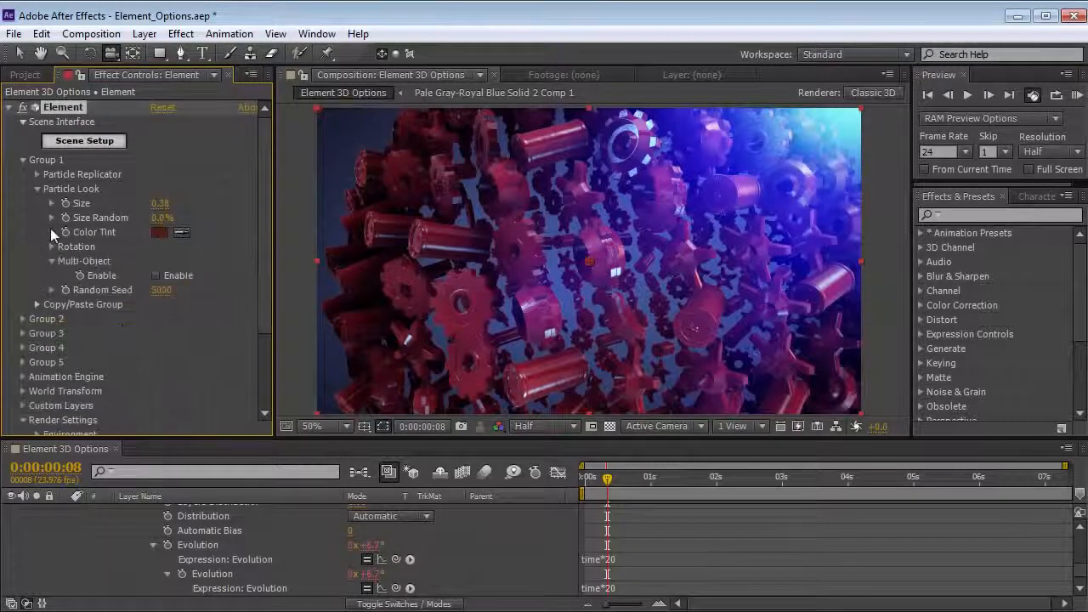
click(37, 189)
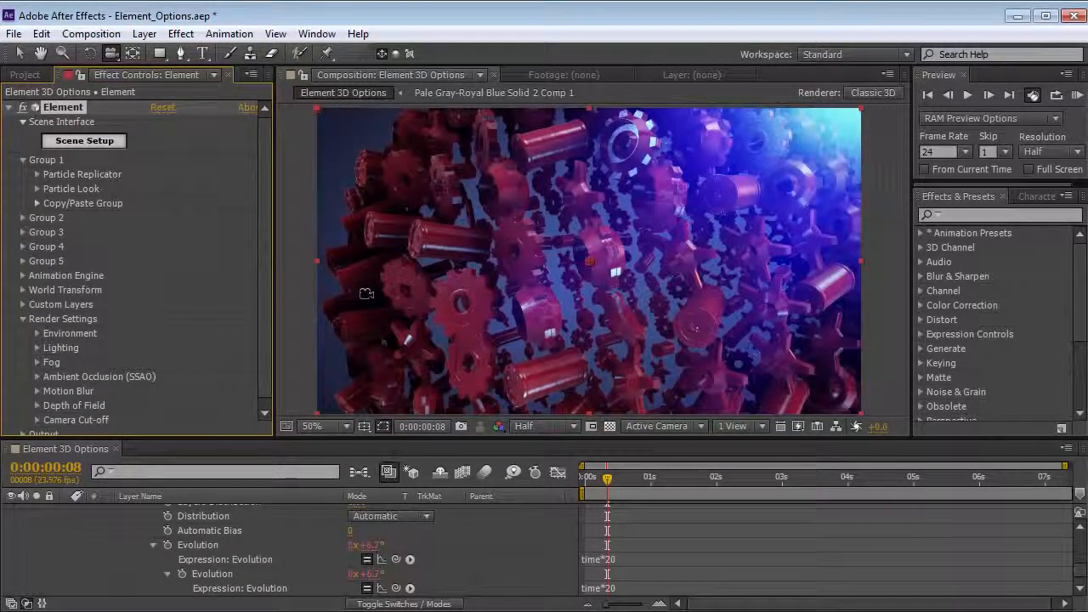